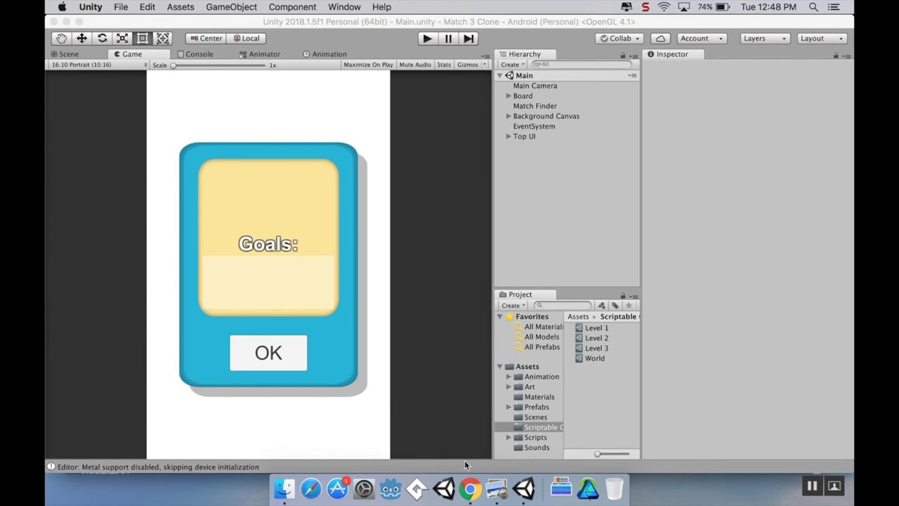
Bring Chrome forward to show the OpenGameArt Free Game GUI asset page
left_click(470, 489)
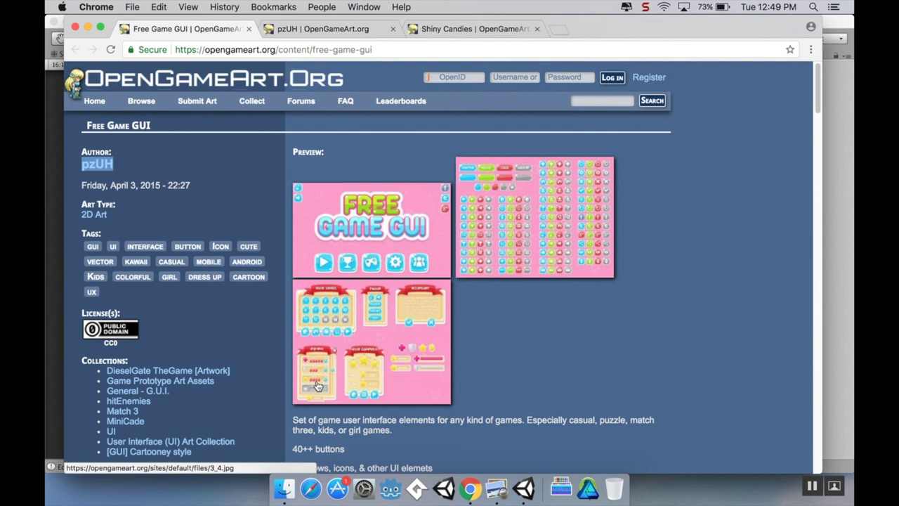
scroll(507, 333, "down", 3)
scroll(507, 333, "down", 4)
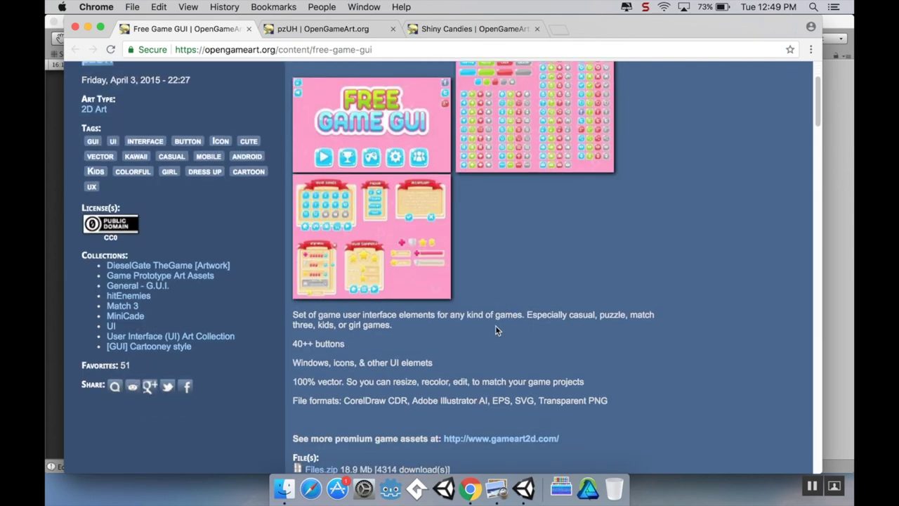
scroll(408, 318, "up", 3)
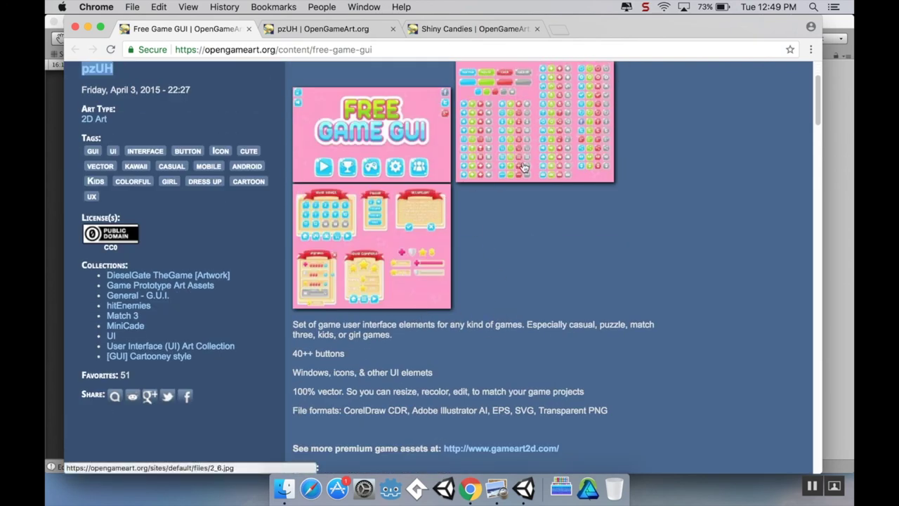
scroll(511, 315, "down", 2)
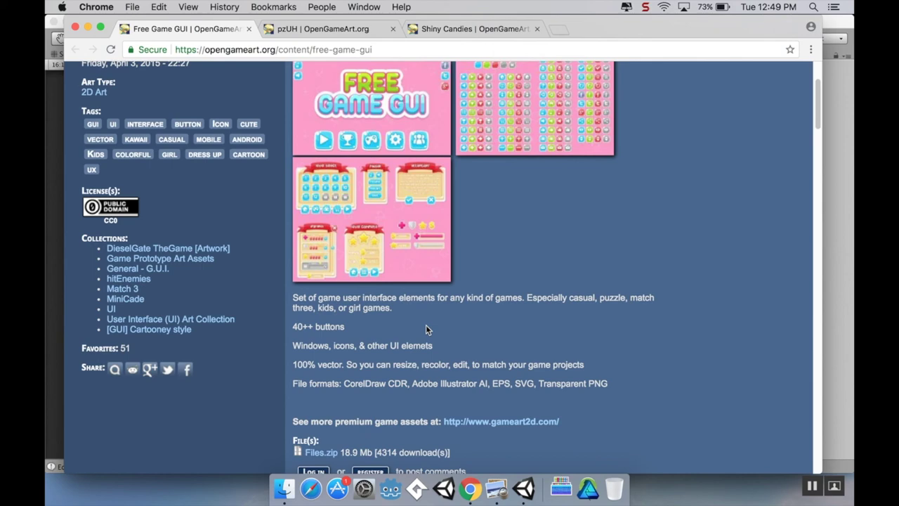
scroll(477, 311, "up", 5)
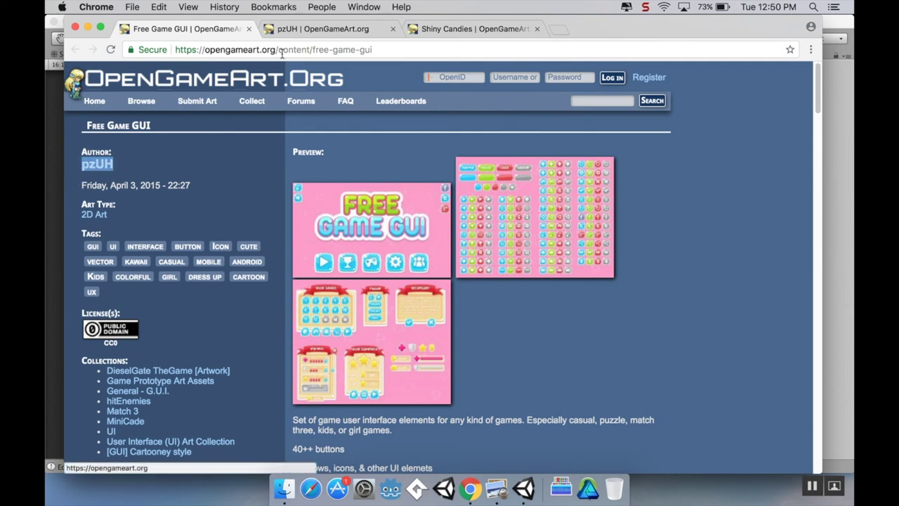
left_click(307, 34)
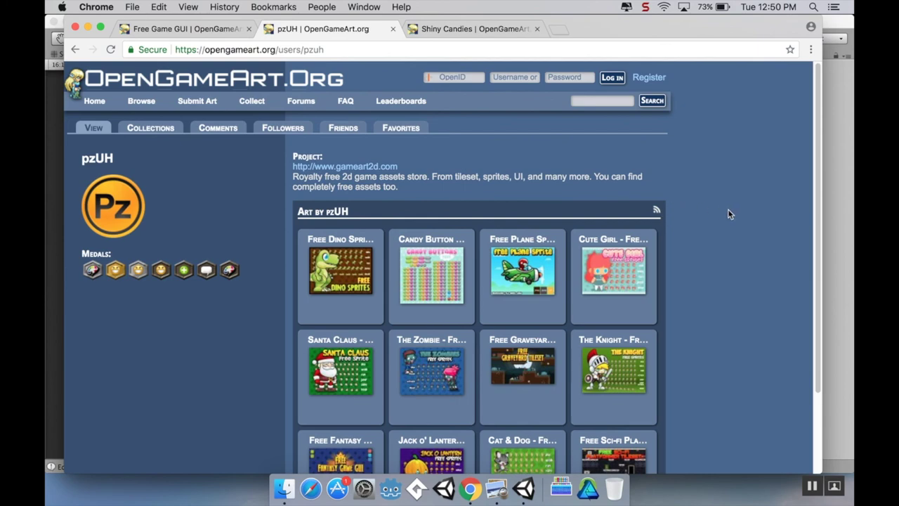
View the next page of the artist's gallery, then close the profile tab to reveal Shiny Candies
scroll(714, 224, "down", 1)
scroll(714, 224, "down", 3)
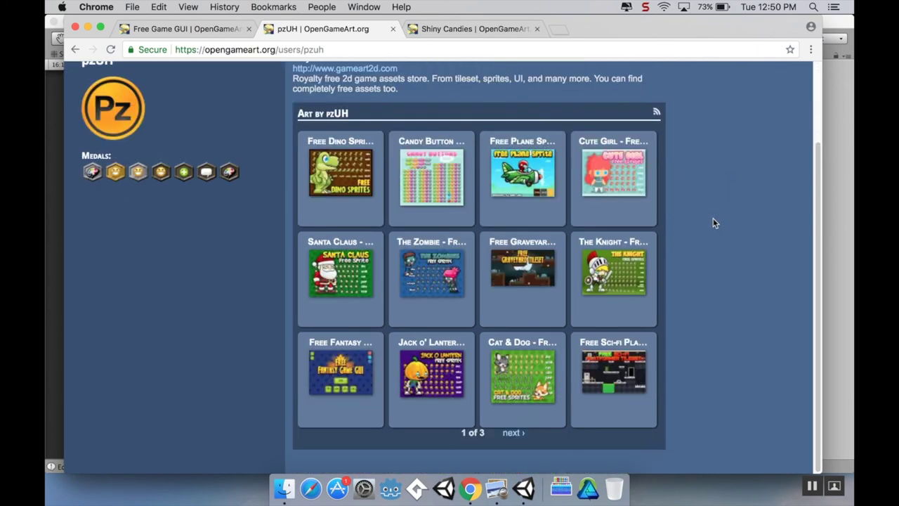
left_click(512, 434)
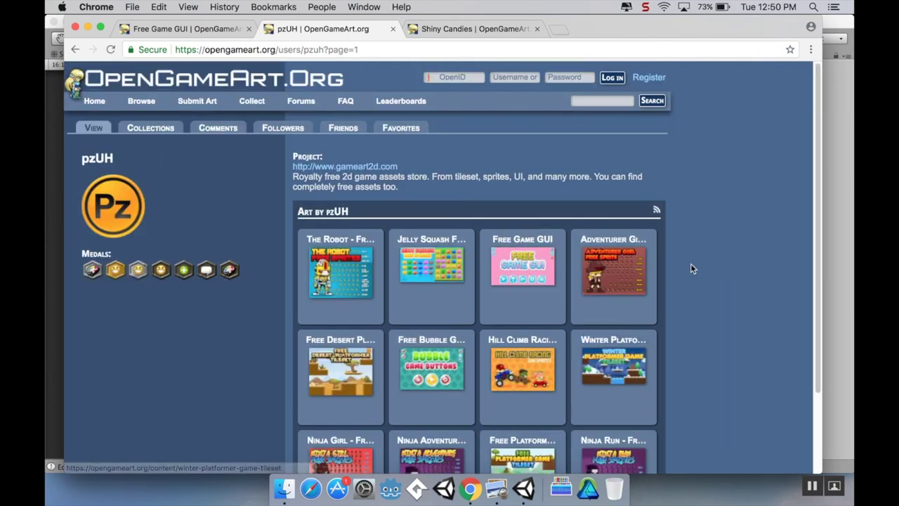
scroll(686, 272, "down", 5)
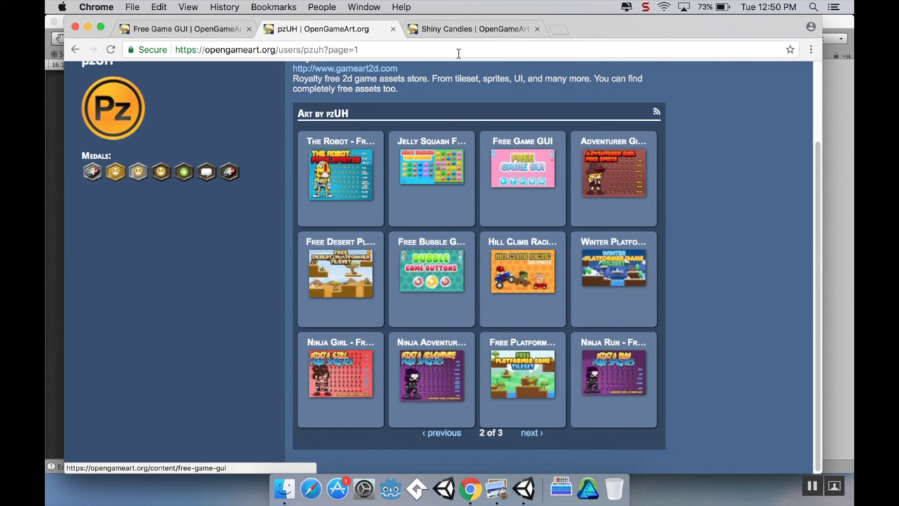
scroll(397, 159, "up", 3)
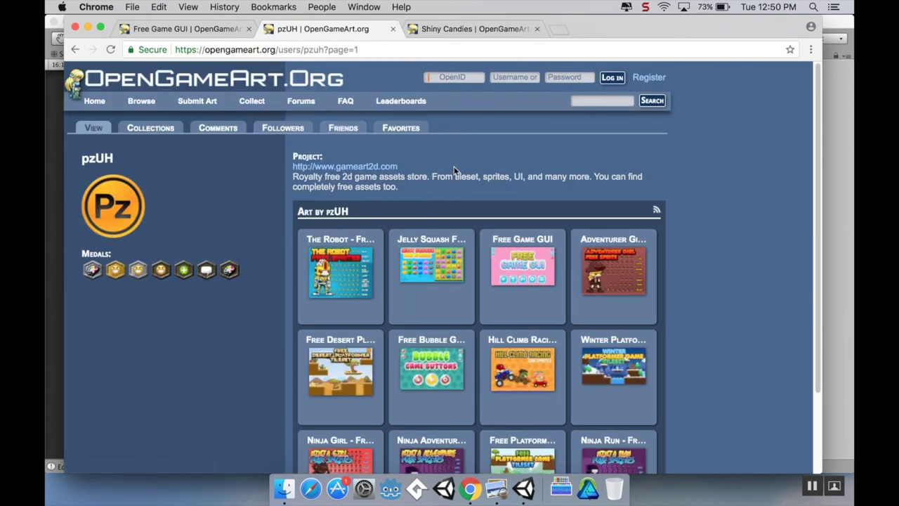
left_click(393, 29)
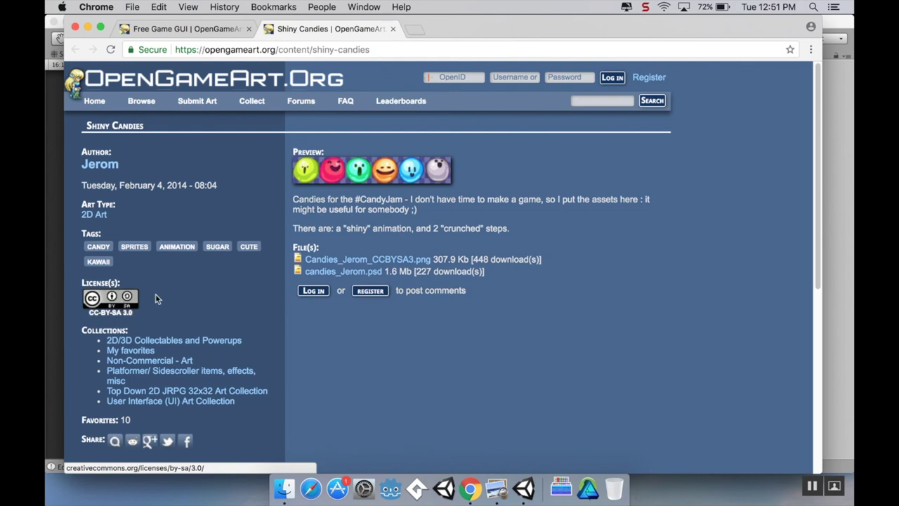
right_click(126, 292)
left_click(185, 299)
left_click(464, 32)
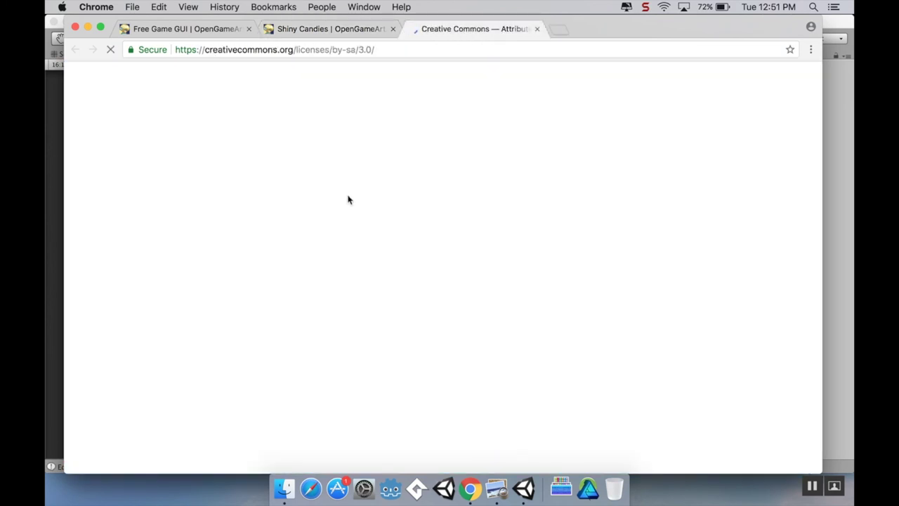
scroll(202, 241, "down", 1)
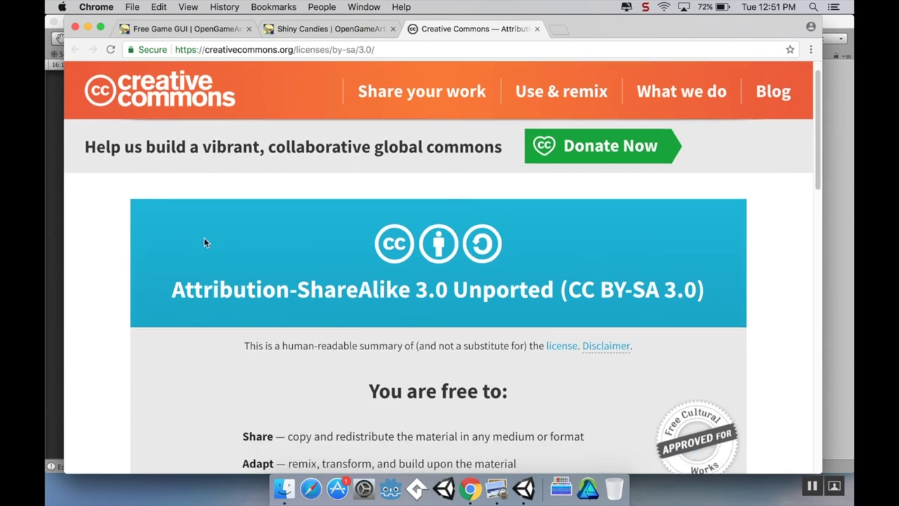
scroll(245, 253, "down", 5)
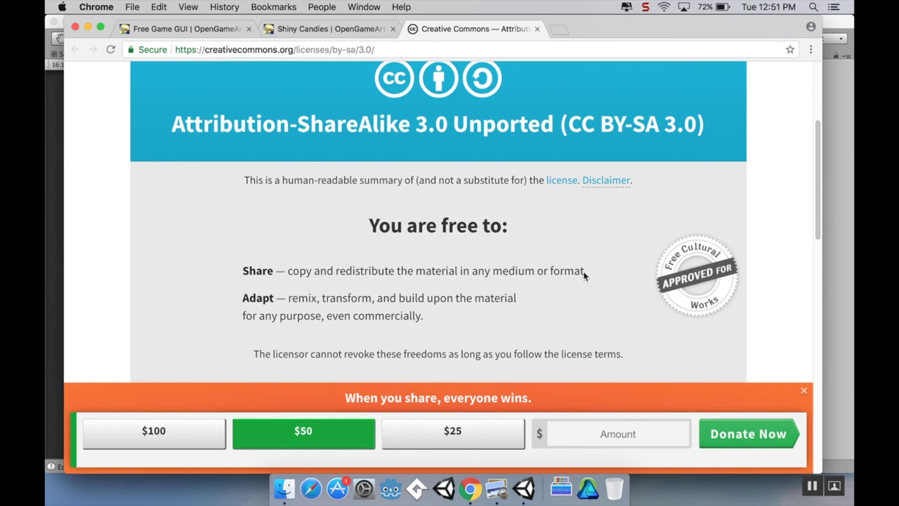
scroll(227, 251, "down", 4)
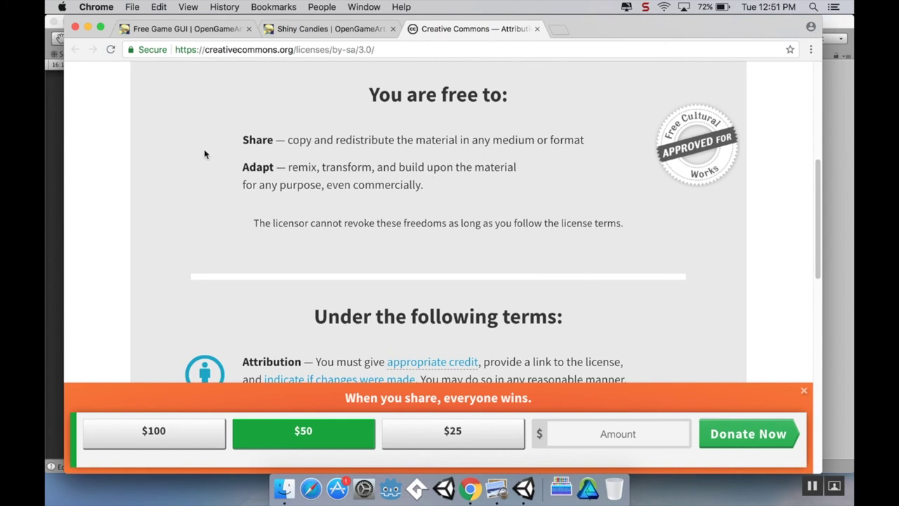
scroll(246, 157, "down", 5)
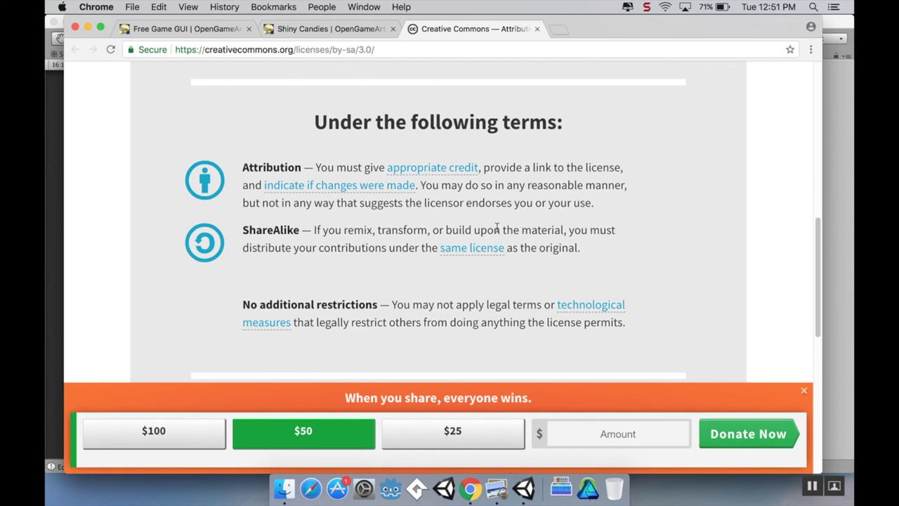
scroll(206, 214, "up", 10)
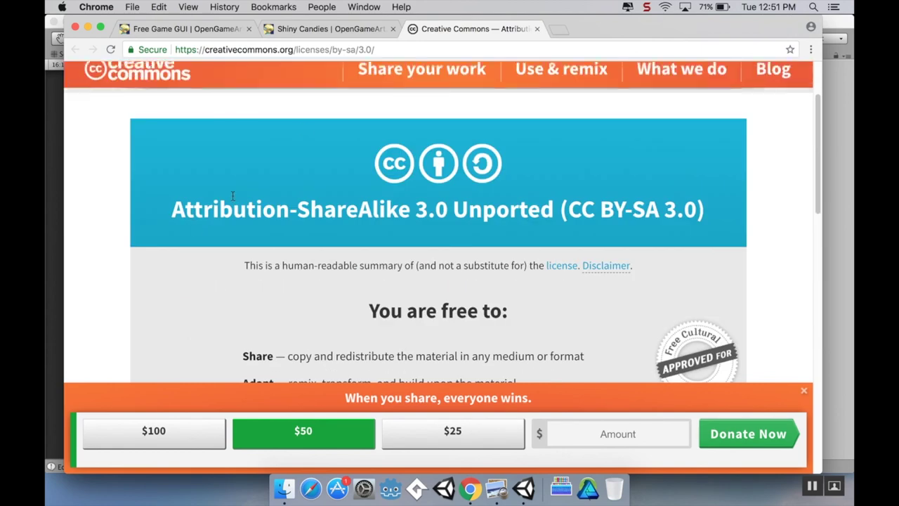
scroll(236, 228, "down", 15)
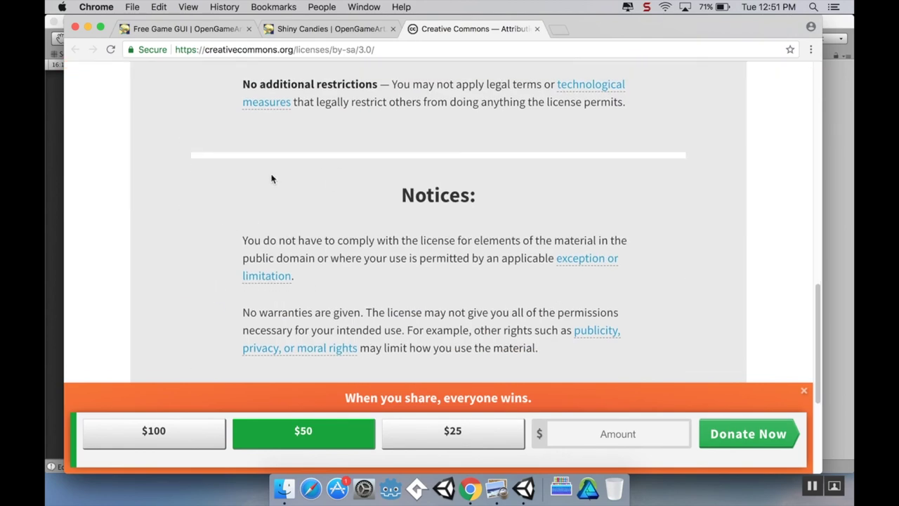
scroll(237, 173, "up", 15)
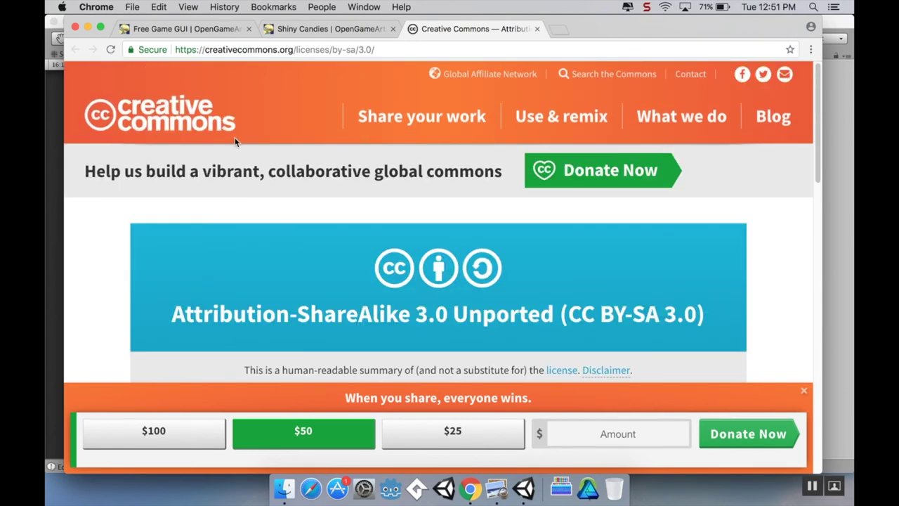
scroll(232, 221, "down", 5)
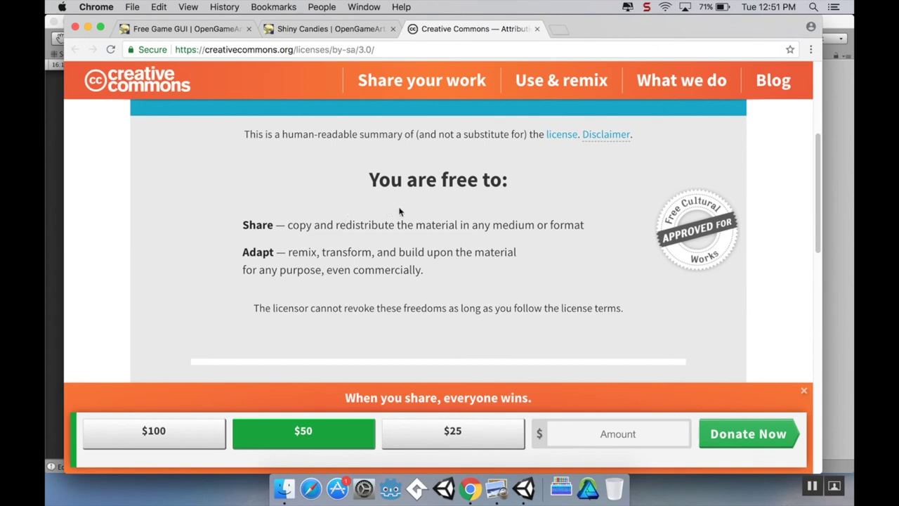
scroll(400, 207, "up", 5)
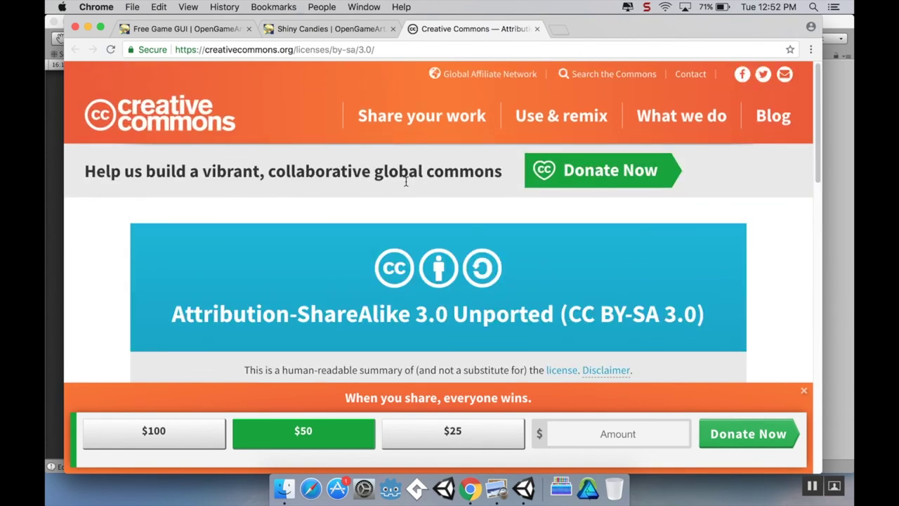
left_click(536, 29)
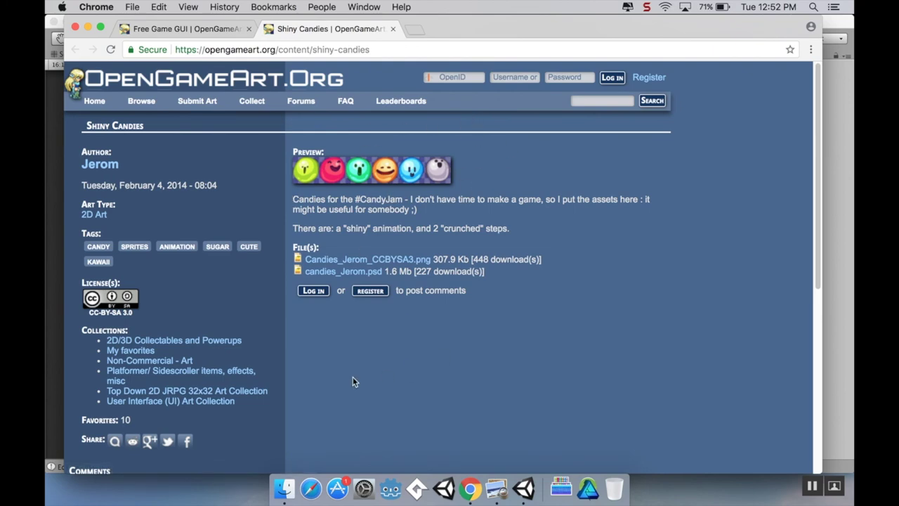
left_click(496, 488)
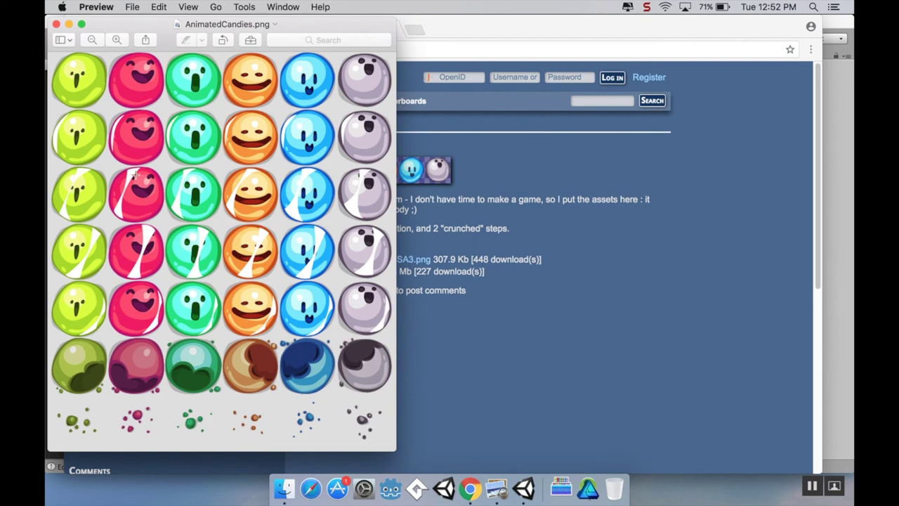
left_click(69, 24)
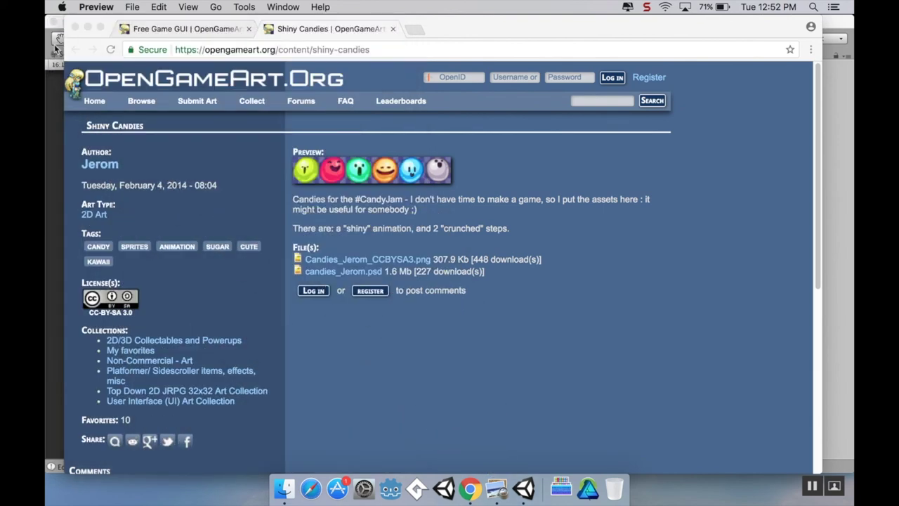
left_click(58, 104)
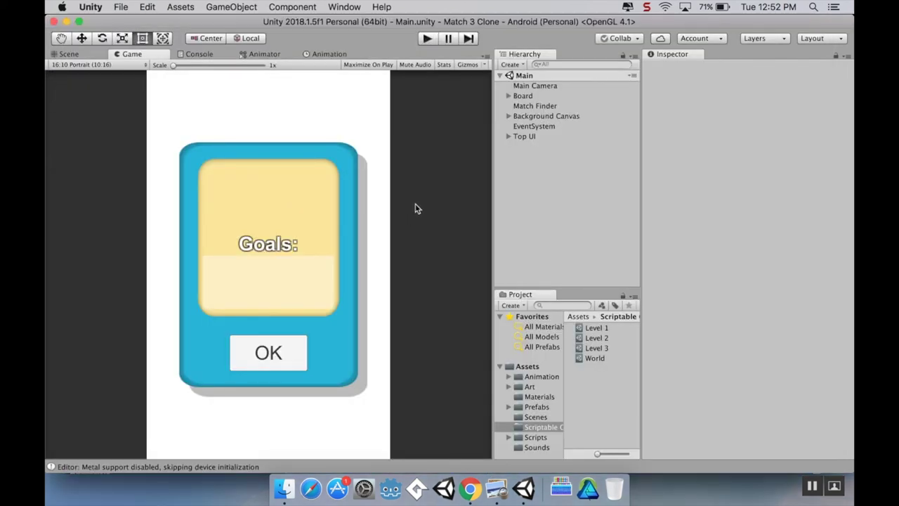
Create a new scene named Splash in the Scenes folder and open it
left_click(541, 419)
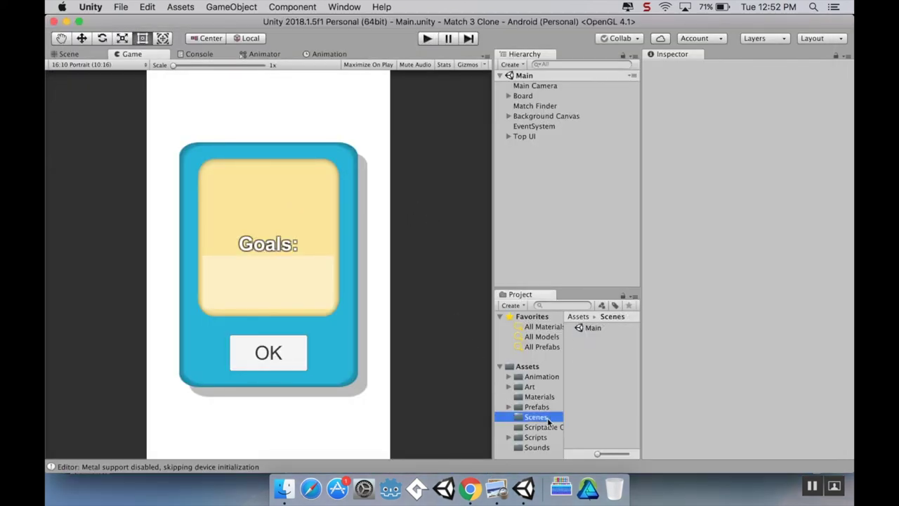
right_click(602, 369)
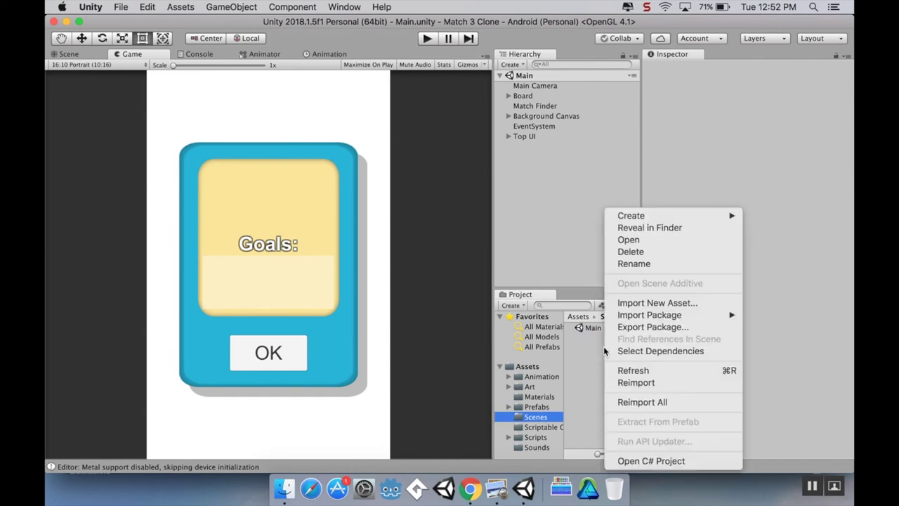
mouse_move(660, 216)
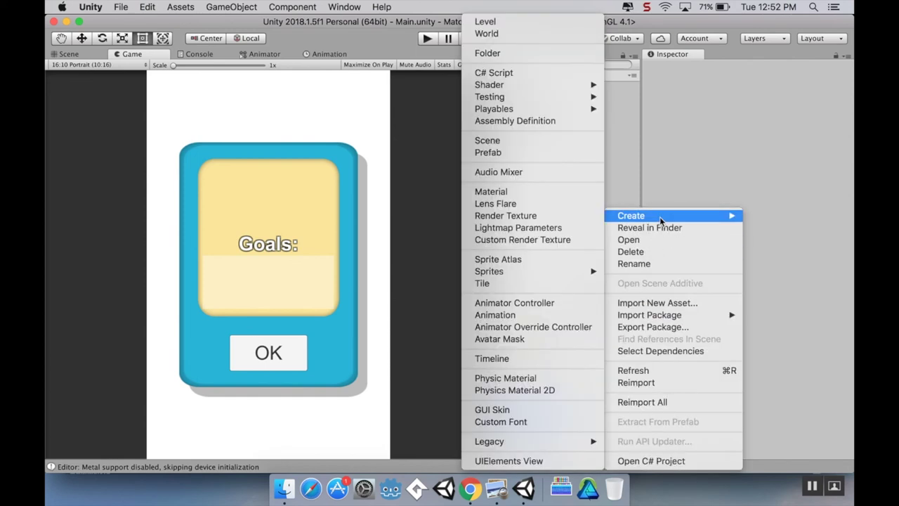
left_click(555, 140)
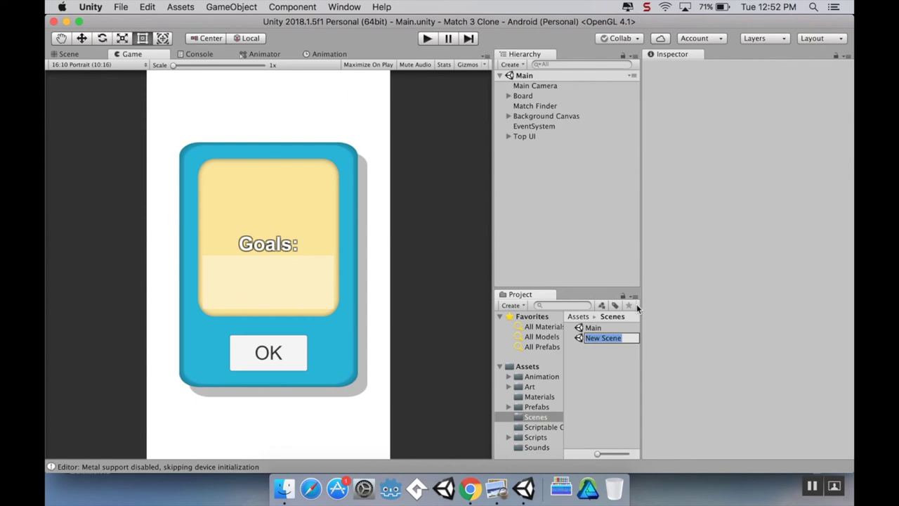
type("Splash")
key("Return")
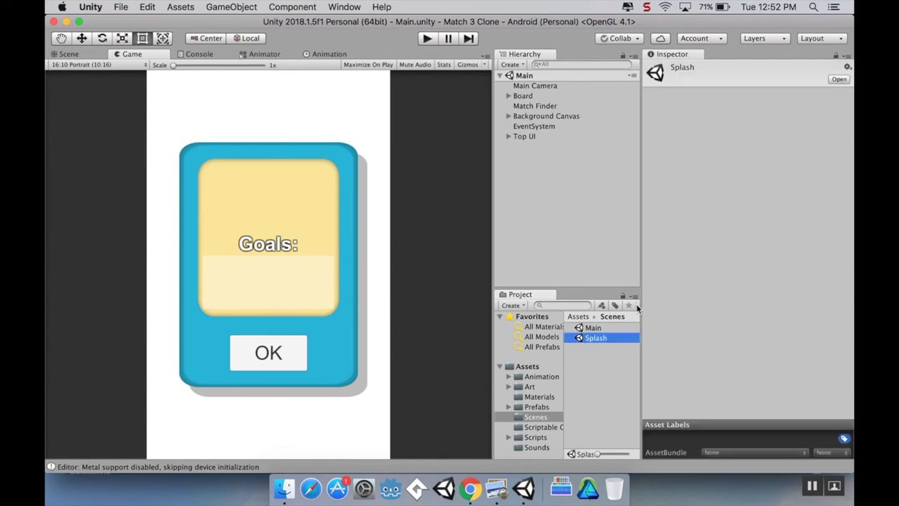
double_click(596, 338)
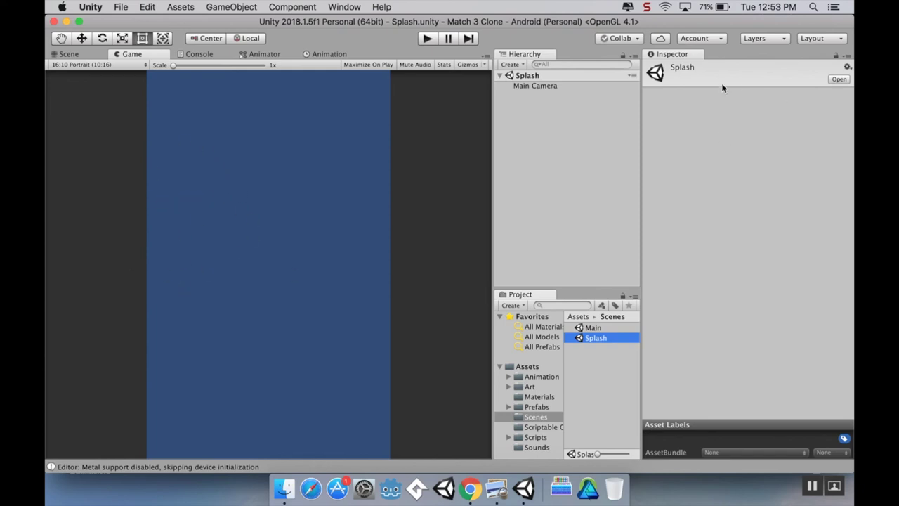
Set the Main Camera background to light grey and open the Possible UI Assets folder in Finder
left_click(573, 86)
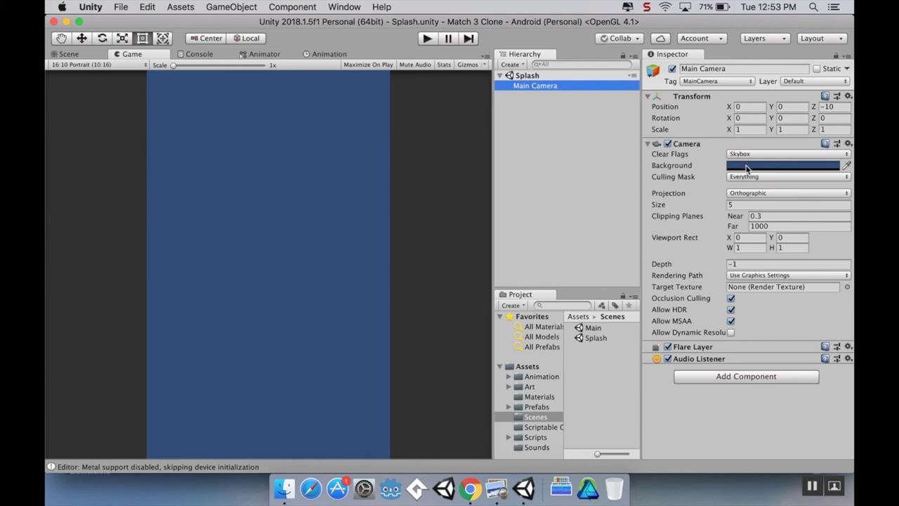
left_click(745, 166)
left_click_drag(86, 111, 81, 99)
left_click(52, 19)
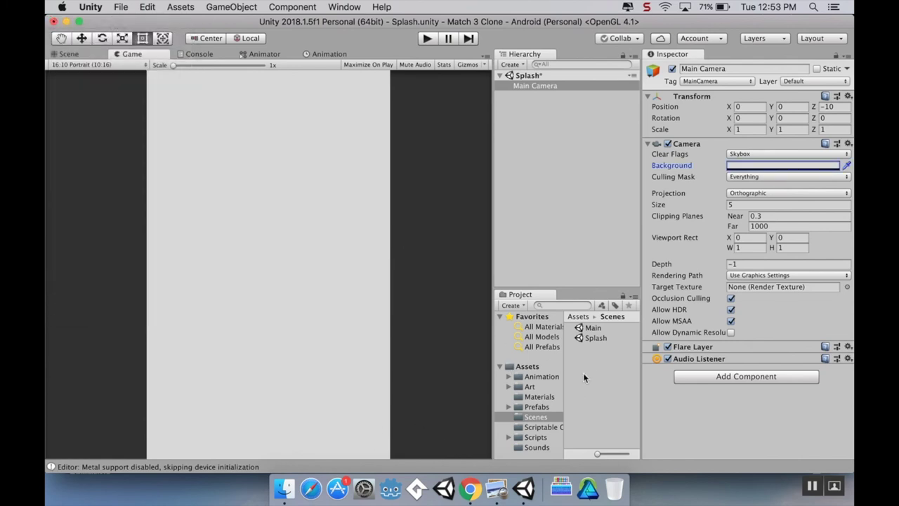
left_click(509, 386)
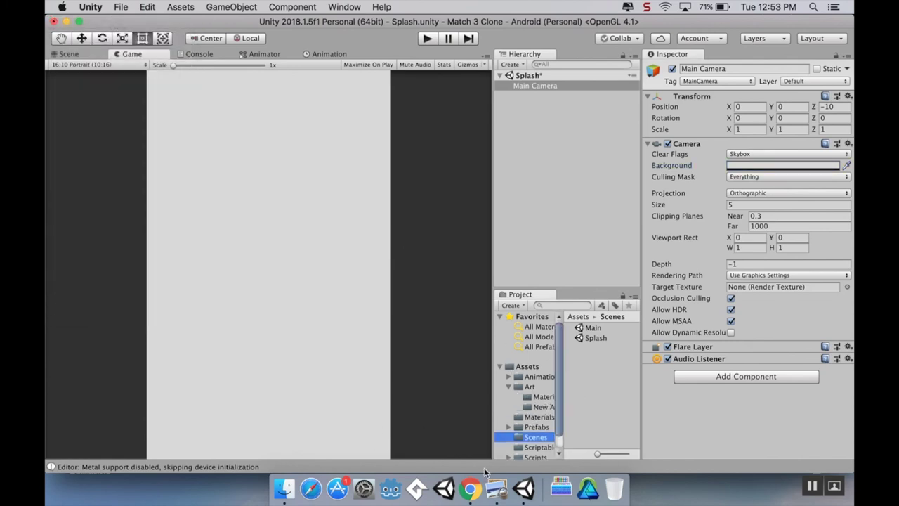
left_click(284, 485)
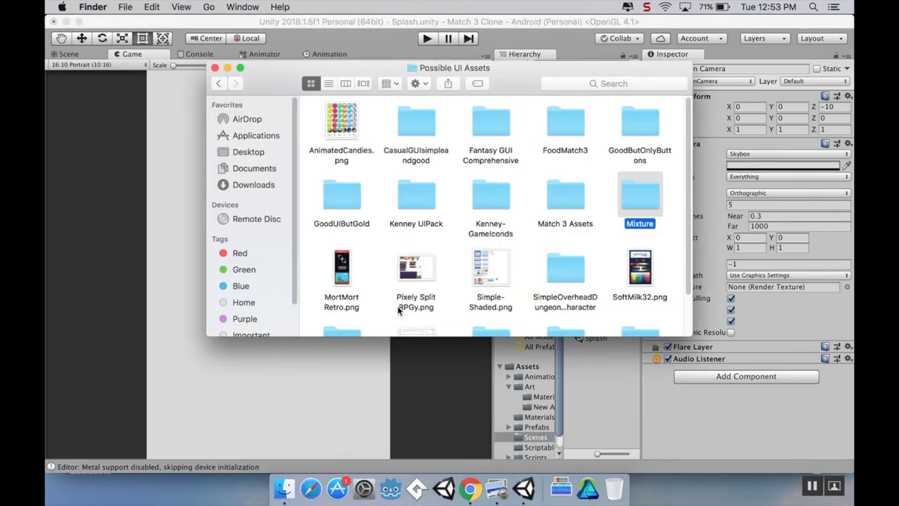
Import the Mixture folder into Assets/Art and rename it UI
left_click_drag(645, 194, 530, 386)
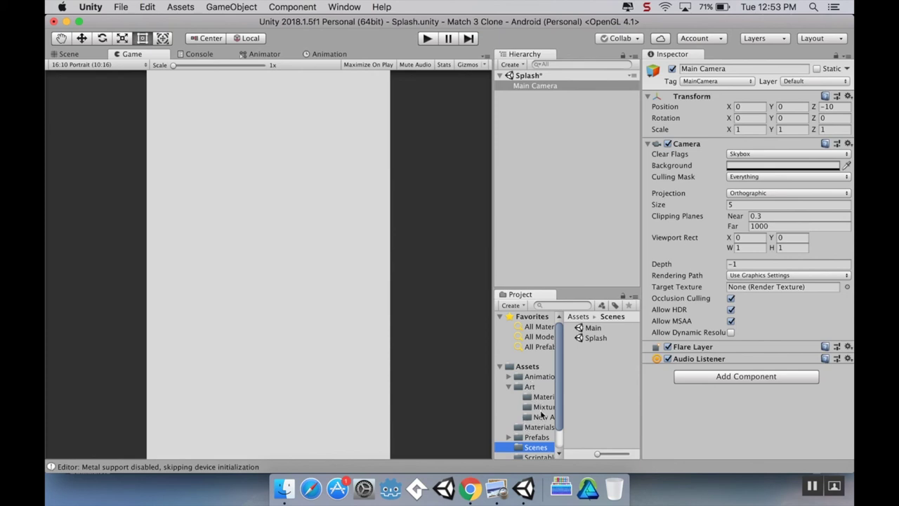
left_click(547, 408)
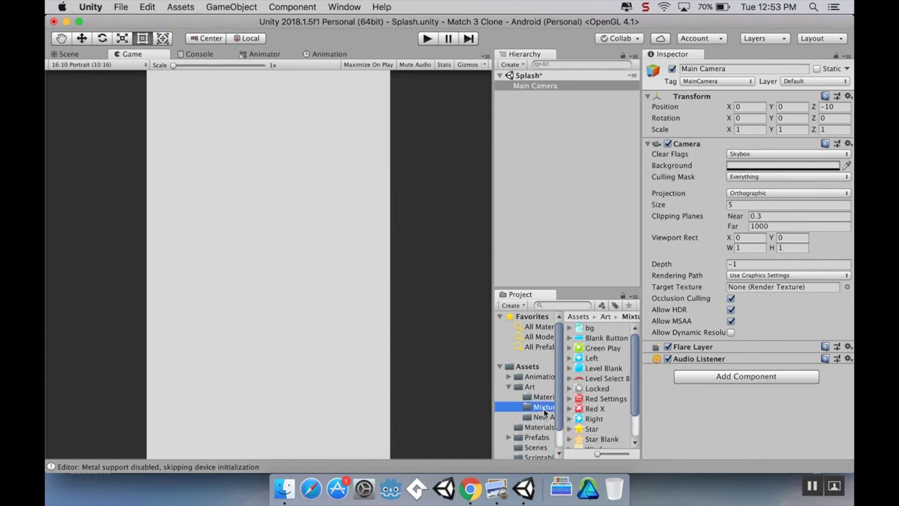
left_click(543, 409)
type("UI")
key("Return")
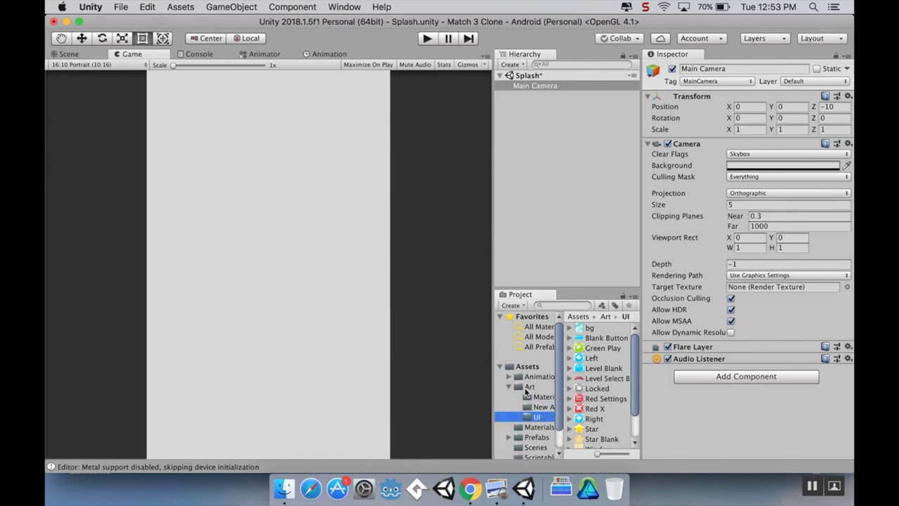
Browse Art > UI to view its sprites such as bg and Blank Button
left_click(529, 387)
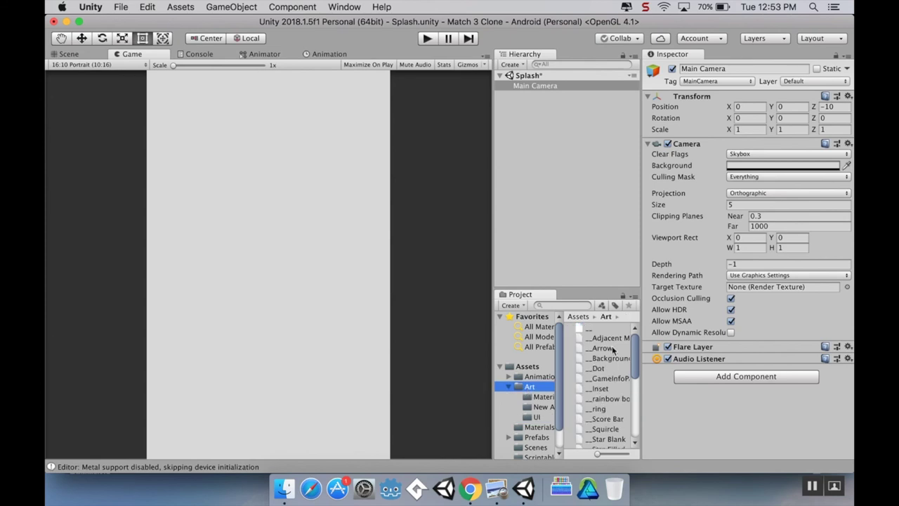
scroll(613, 349, "down", 3)
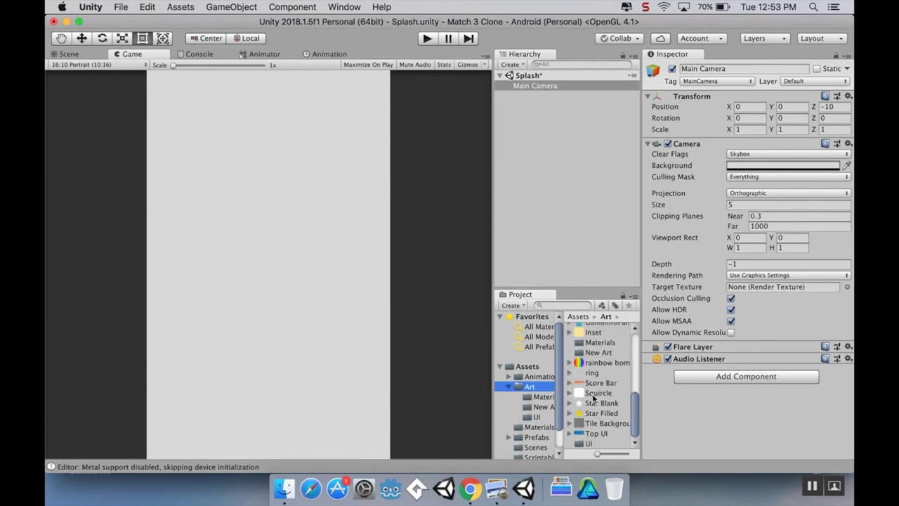
left_click(533, 417)
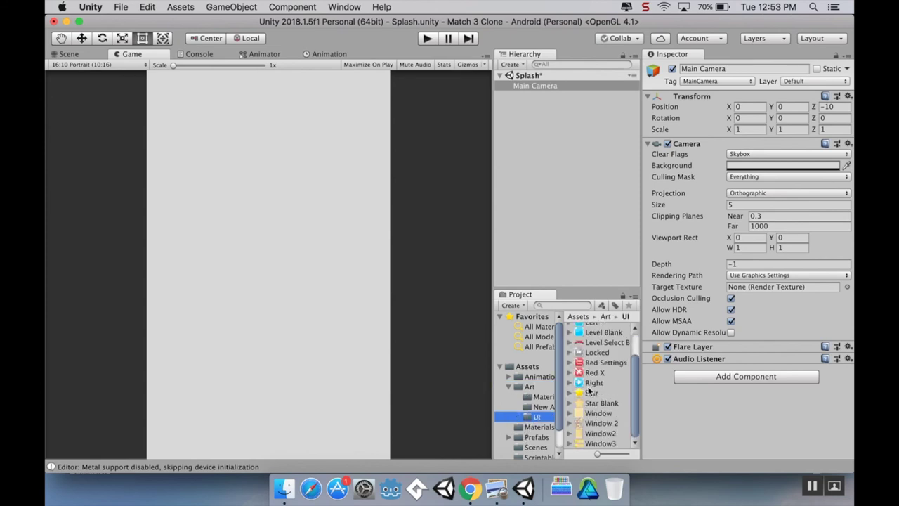
scroll(609, 385, "up", 2)
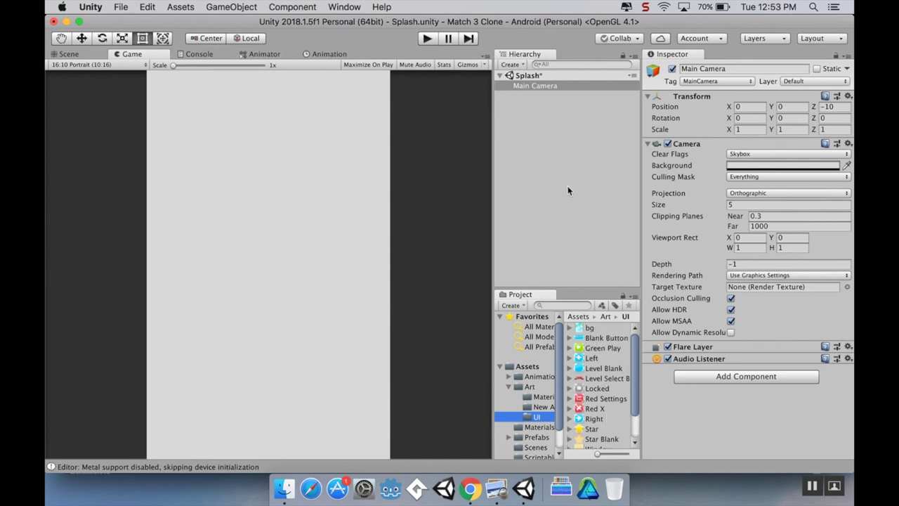
left_click(521, 64)
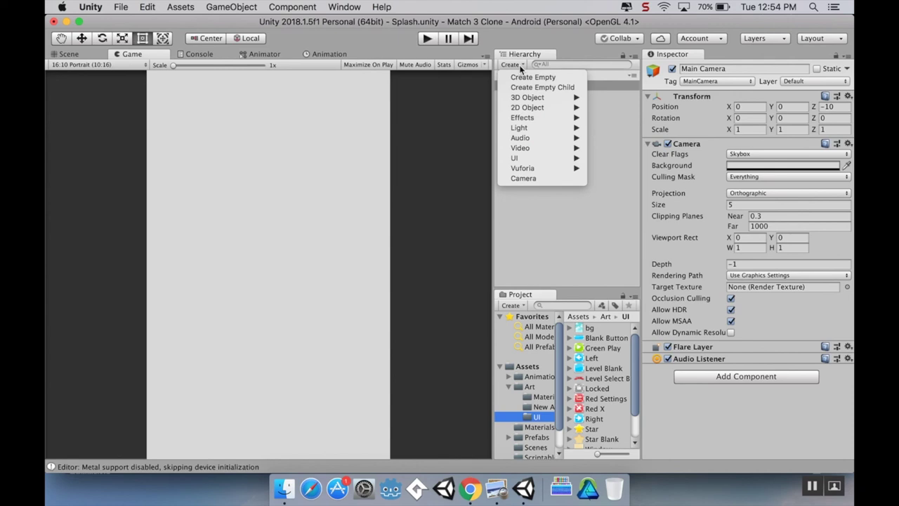
Add a Canvas with a Panel and EventSystem to the Splash scene
mouse_move(524, 158)
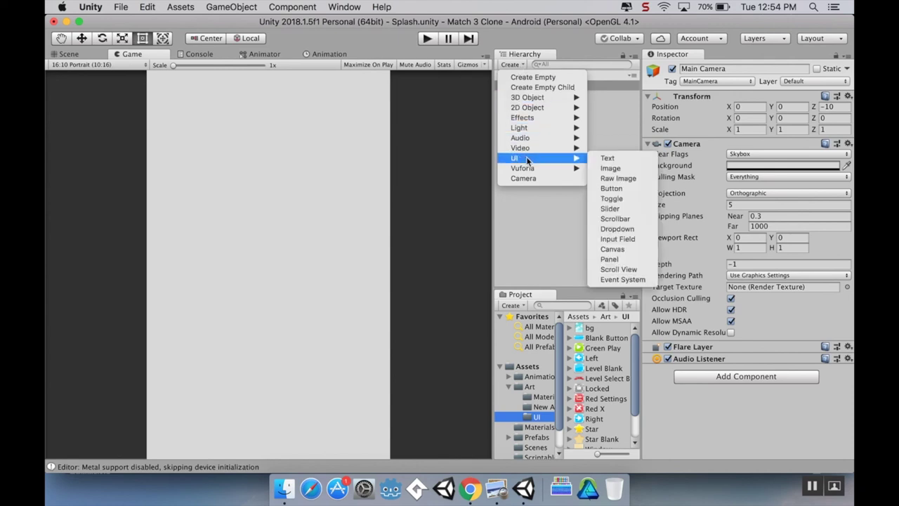
left_click(610, 259)
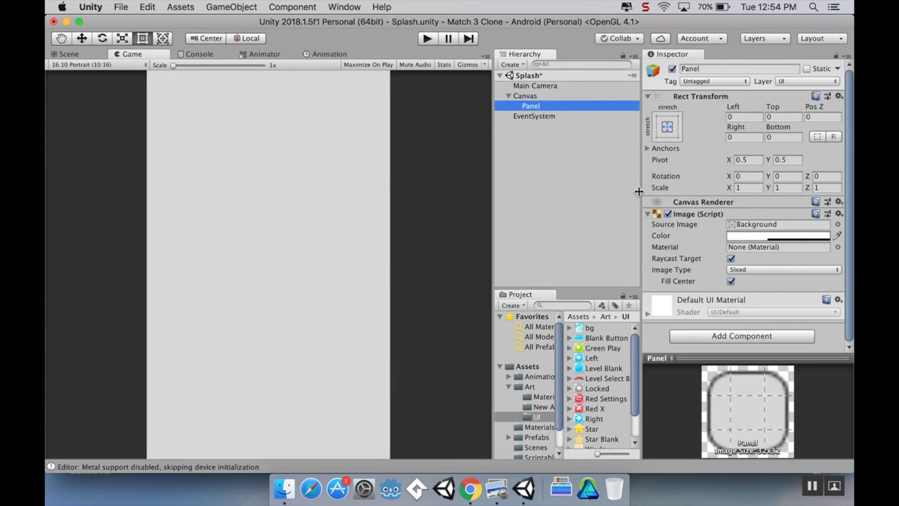
left_click(798, 237)
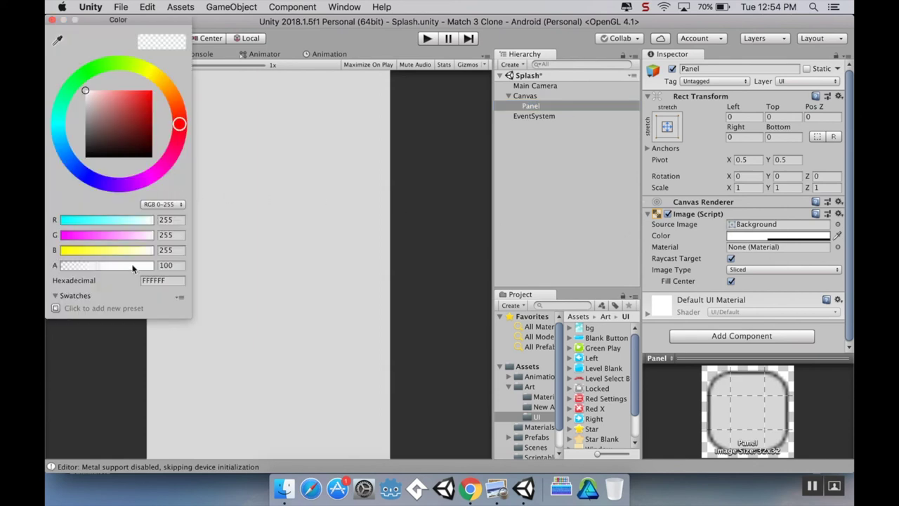
left_click(52, 20)
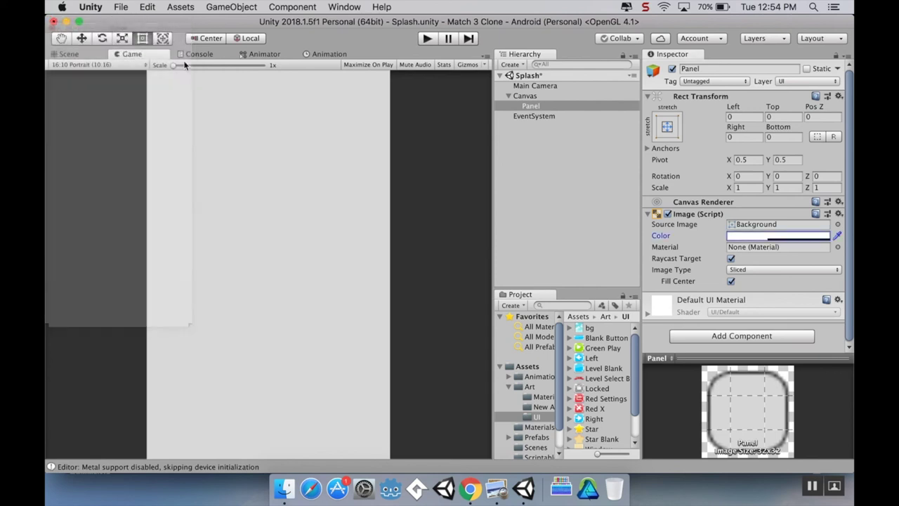
Delete the Panel and add a UI Image inside the Canvas instead
right_click(532, 107)
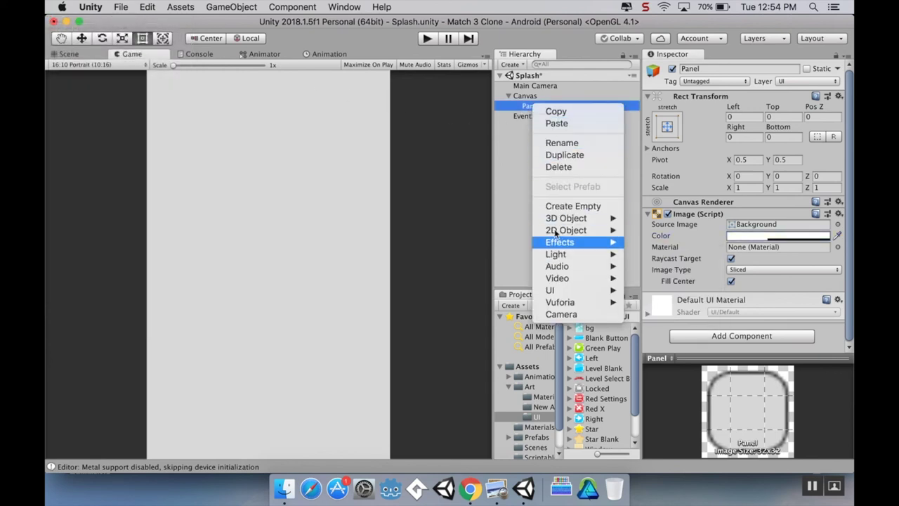
left_click(567, 168)
right_click(519, 97)
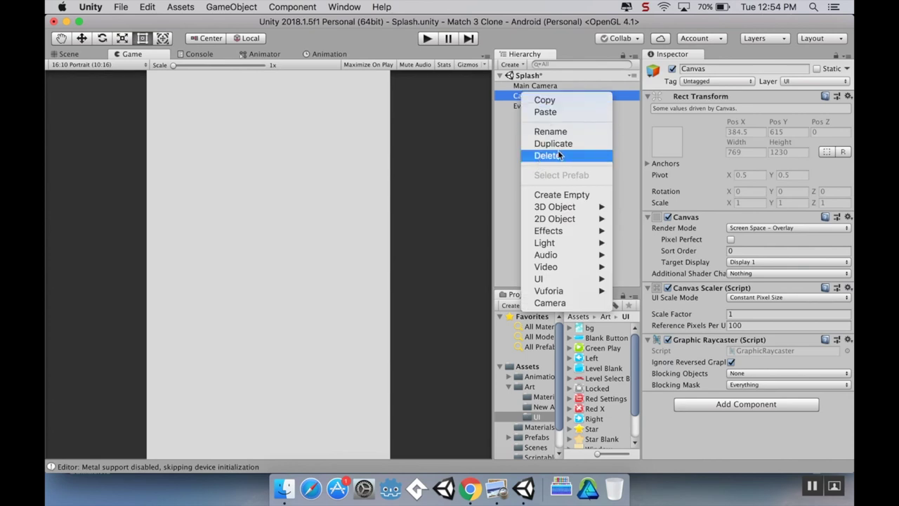
mouse_move(562, 281)
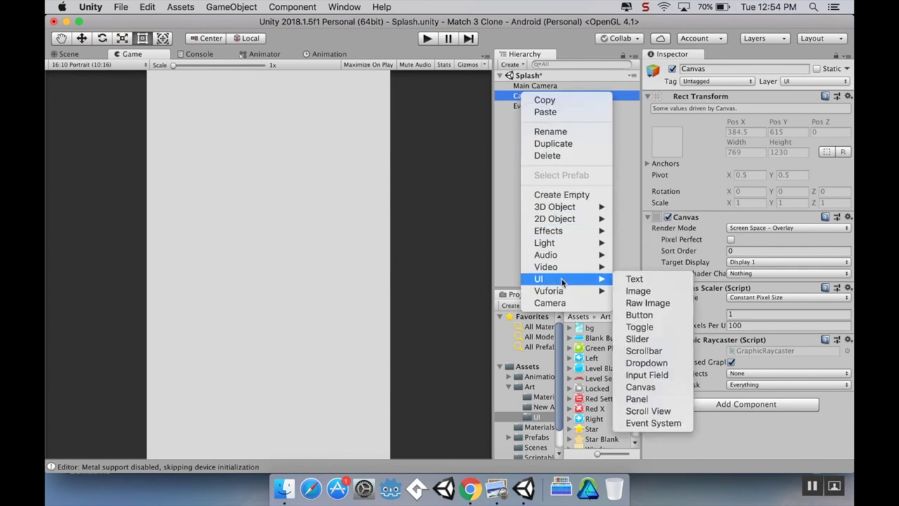
left_click(637, 291)
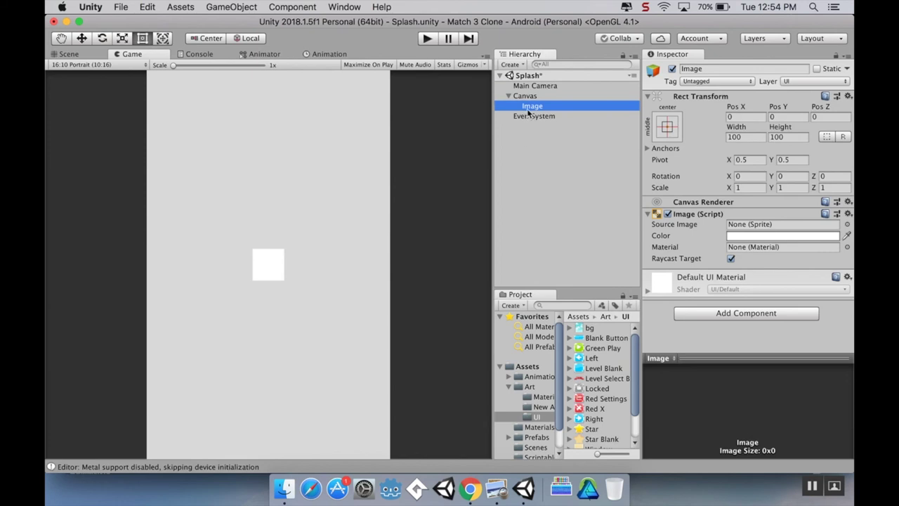
In the Scene view, drag the Image's corners out toward the canvas edges
left_click(69, 54)
scroll(315, 247, "down", 2)
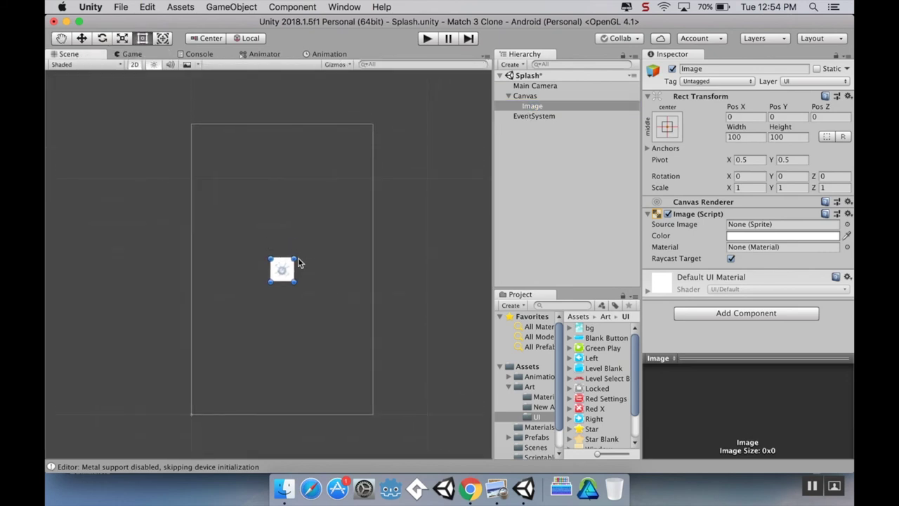
left_click_drag(294, 259, 372, 126)
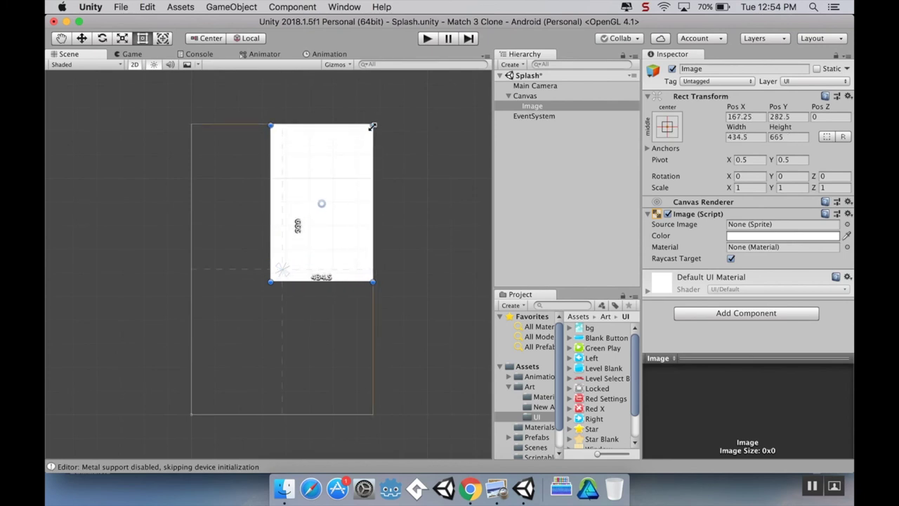
left_click_drag(271, 283, 191, 415)
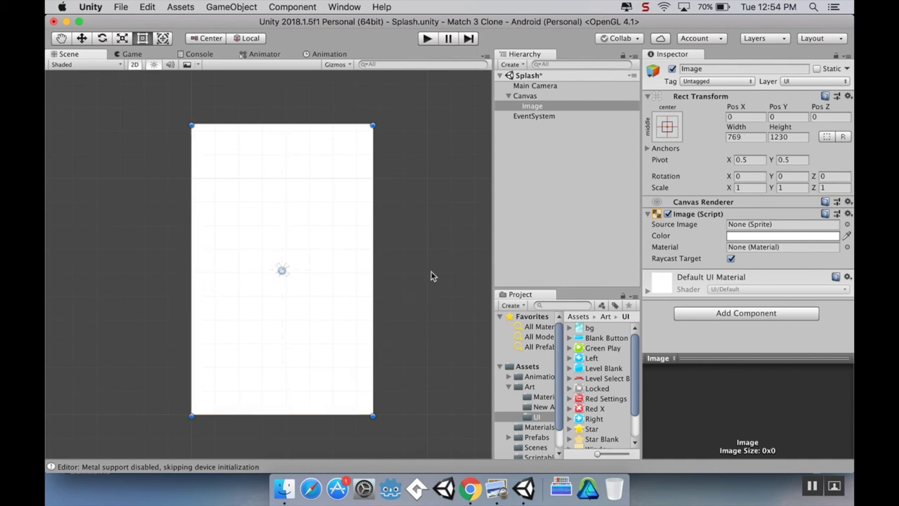
Apply the stretch/stretch anchor preset so the Image fills the whole Canvas
left_click(667, 127, "alt")
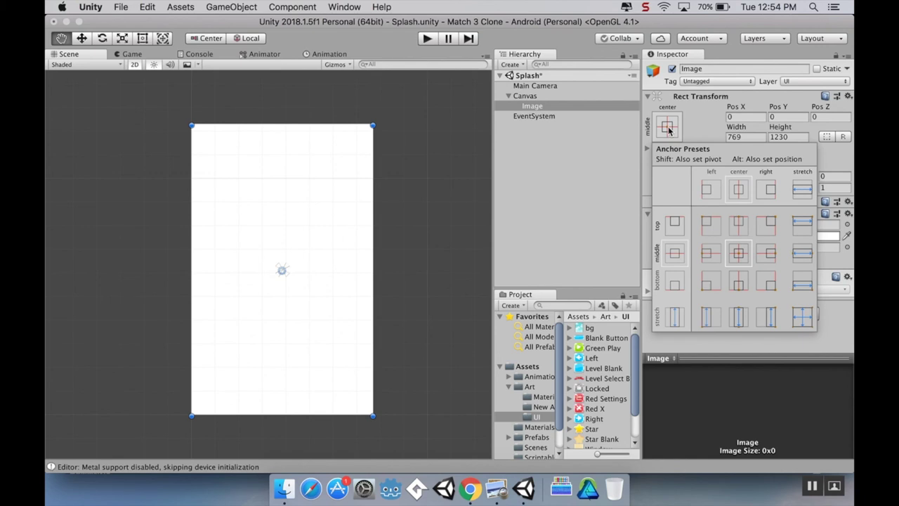
key("shift")
key("alt")
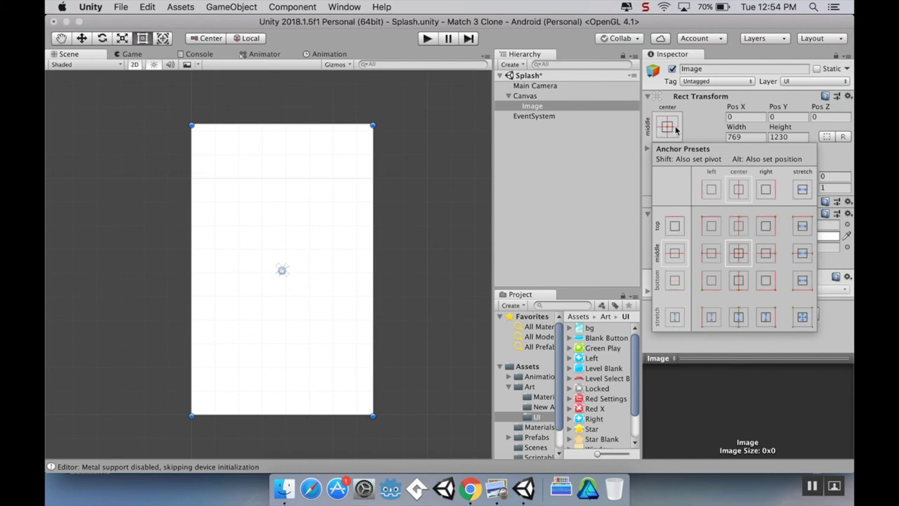
key("shift+alt")
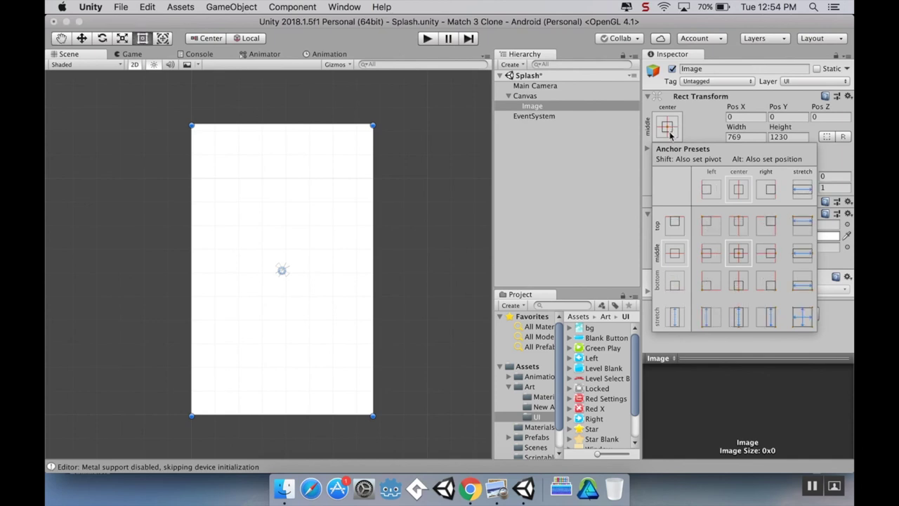
left_click(738, 282)
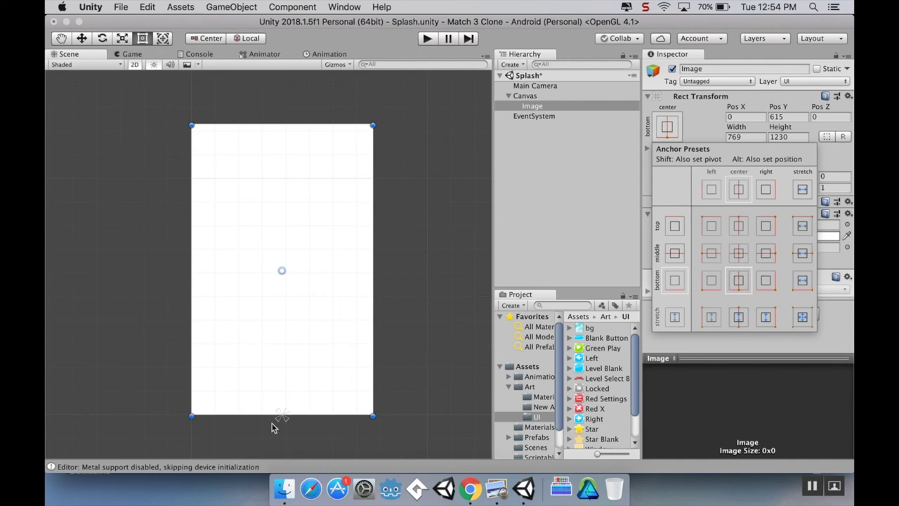
left_click(739, 253)
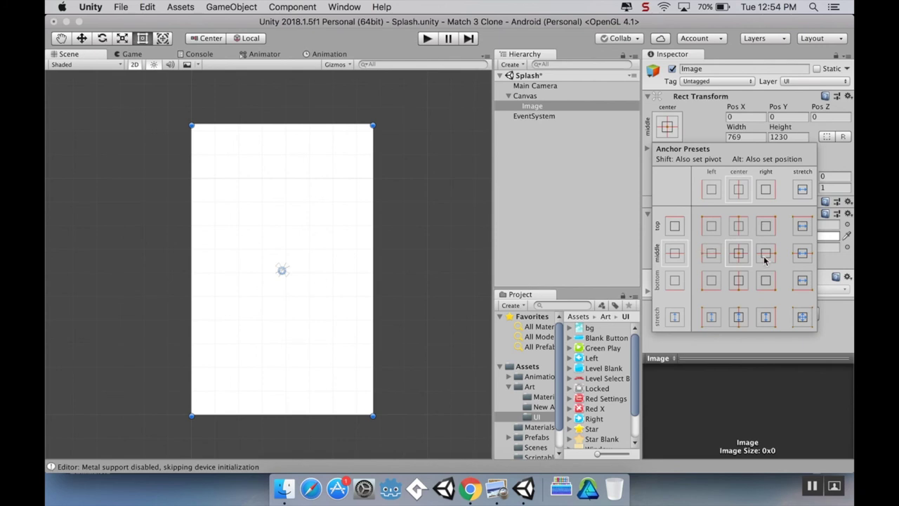
key("alt")
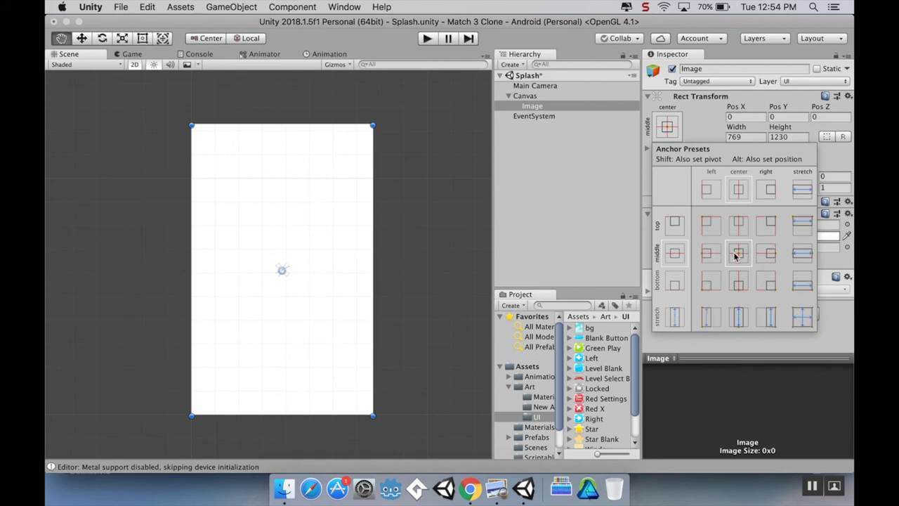
left_click(739, 284, "alt")
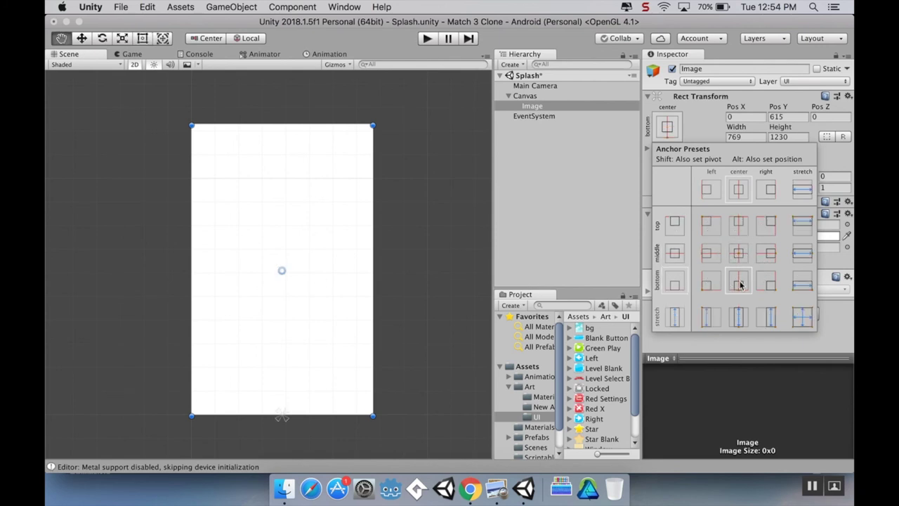
left_click(803, 318, "alt")
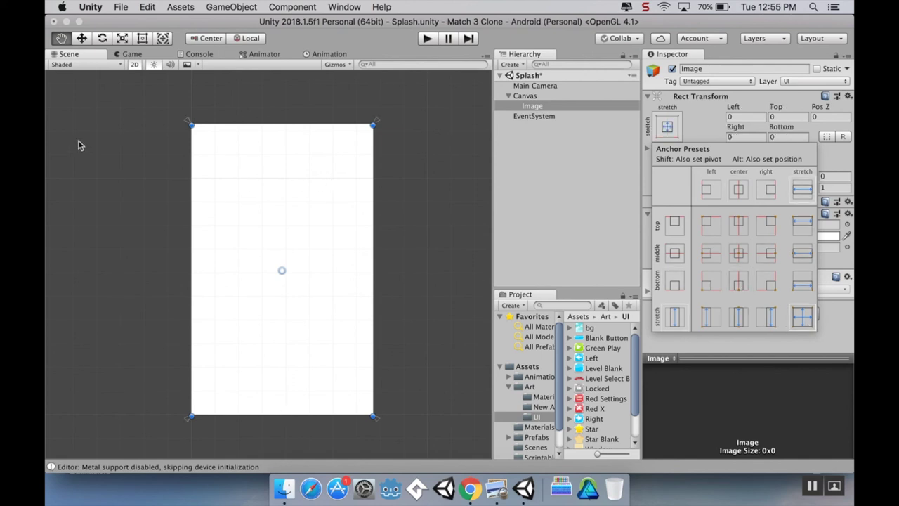
left_click(608, 187)
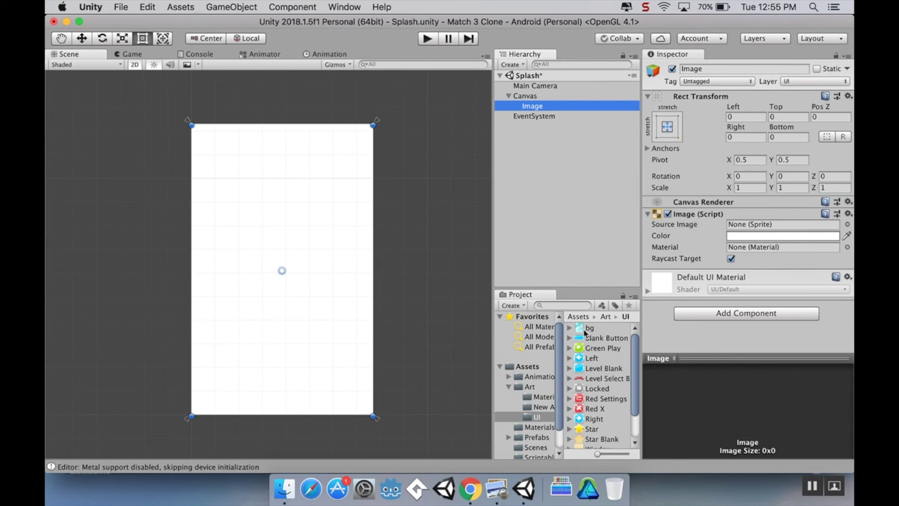
Assign the bg sky-and-clouds sprite to the full-screen Image
left_click_drag(588, 328, 780, 226)
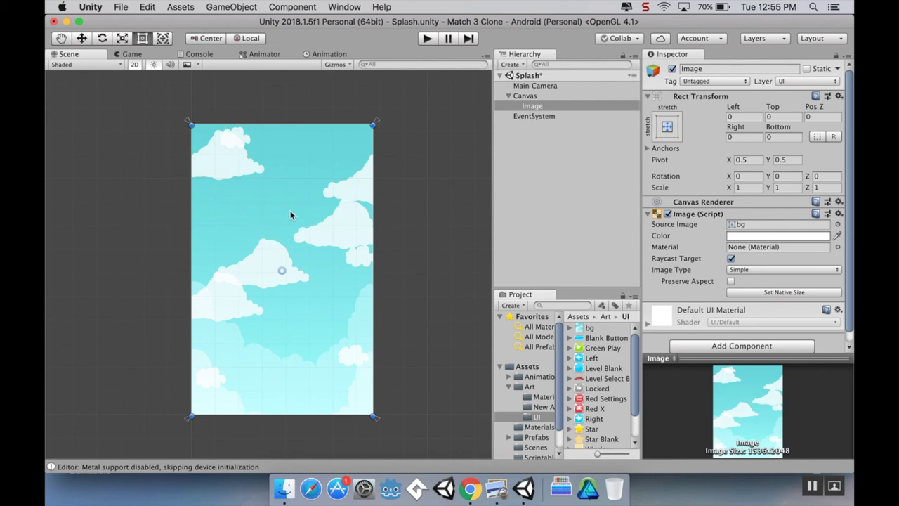
scroll(317, 229, "up", 4)
middle_click_drag(303, 243, 272, 232)
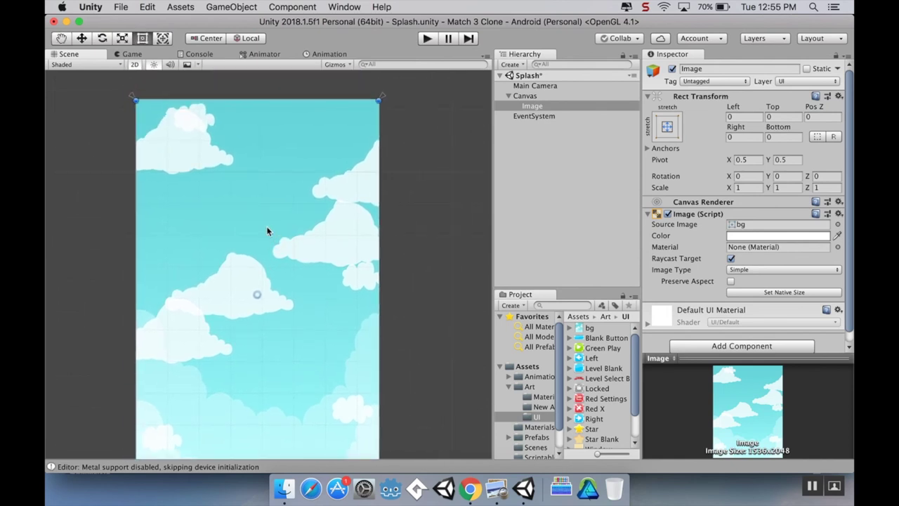
Rename the Image to Background and select the Canvas
left_click(546, 106)
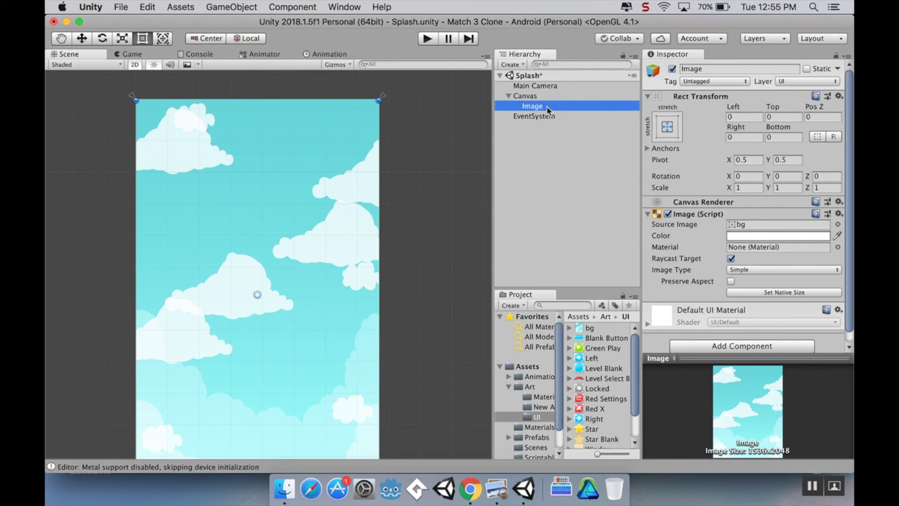
left_click(547, 107)
type("Background")
key("Return")
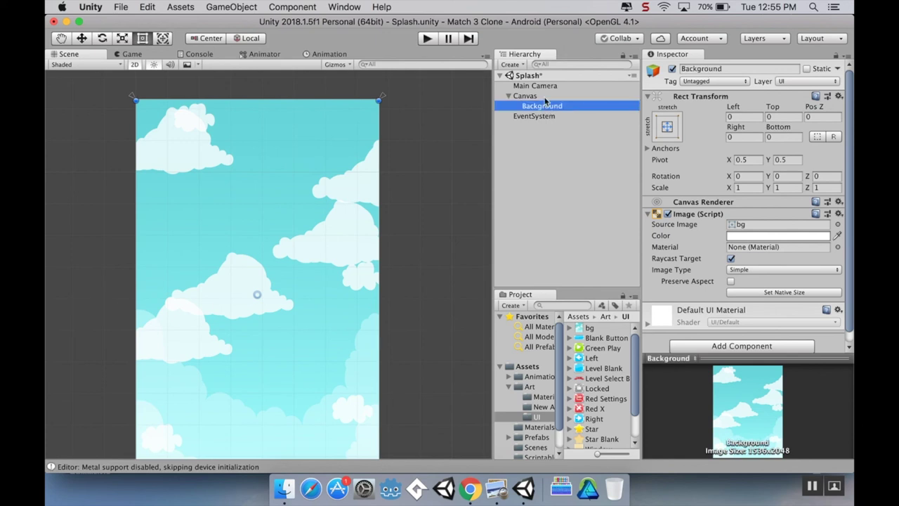
left_click(547, 96)
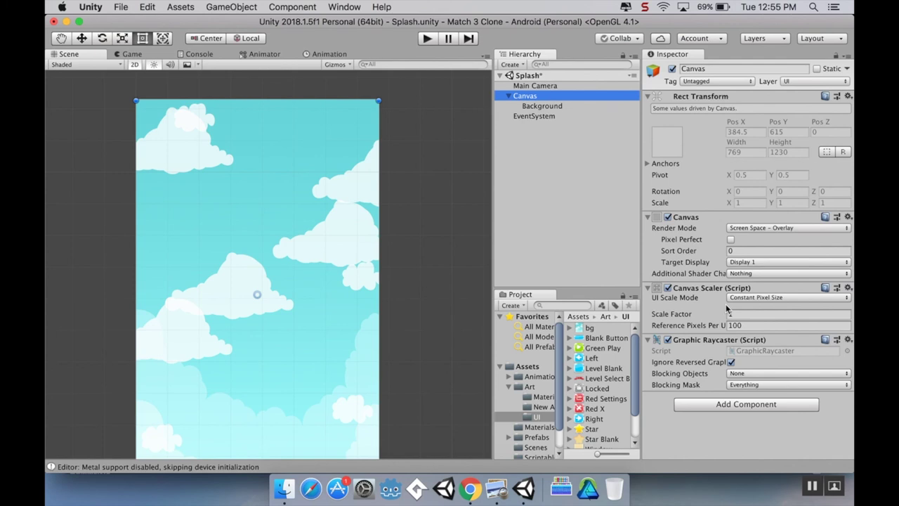
Set the Canvas Scaler to Scale With Screen Size with a 500×800 reference resolution
left_click(132, 55)
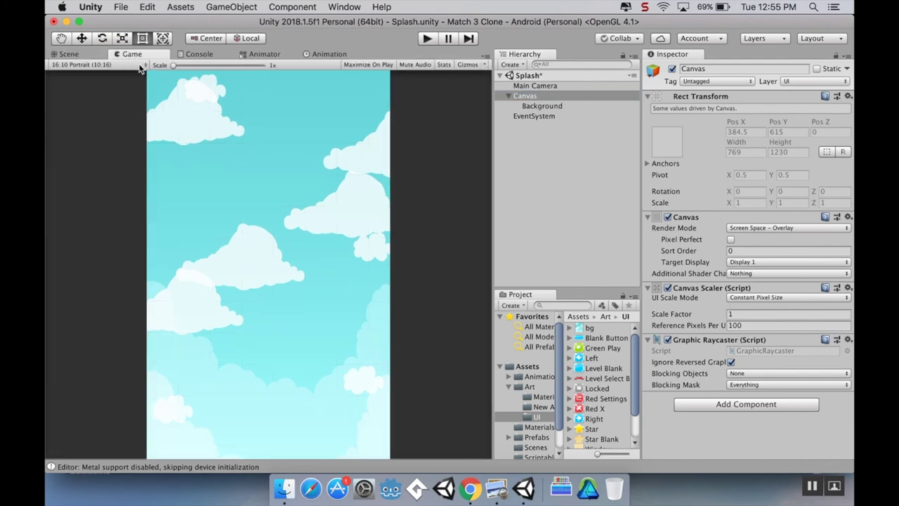
left_click(96, 56)
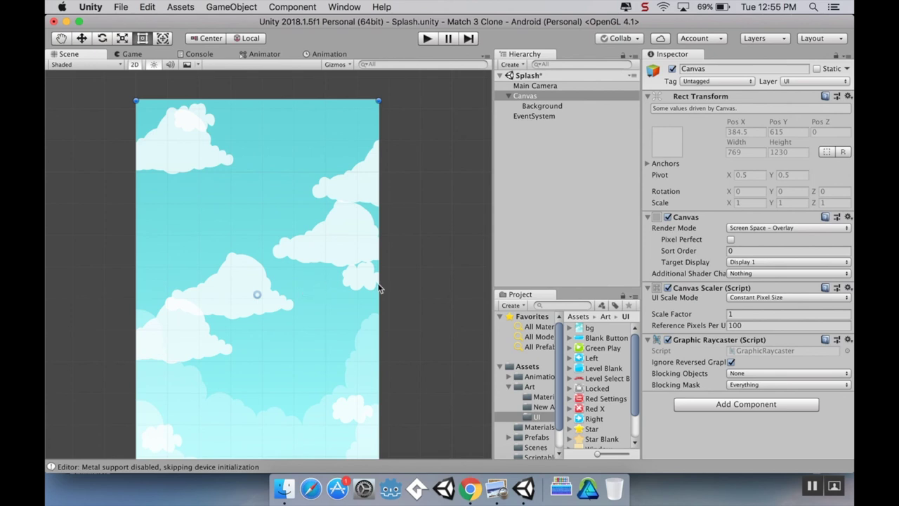
left_click(773, 298)
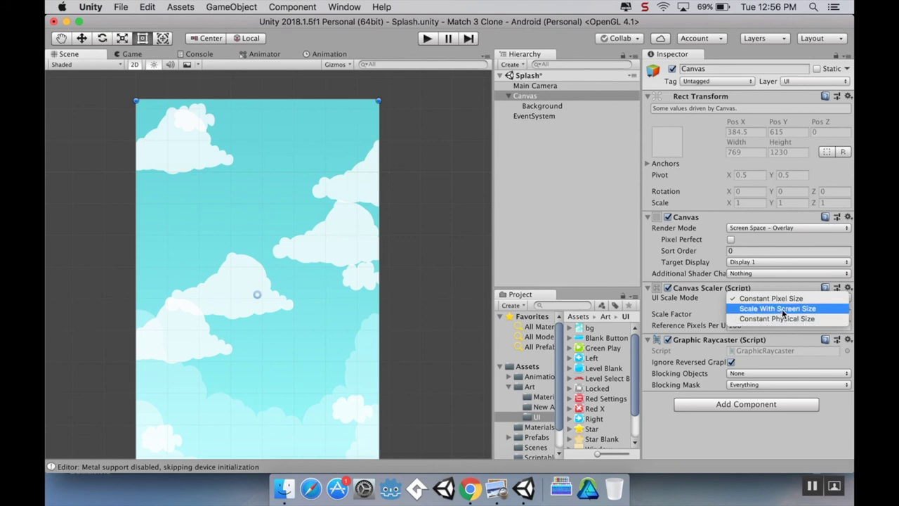
left_click(783, 310)
left_click(756, 313)
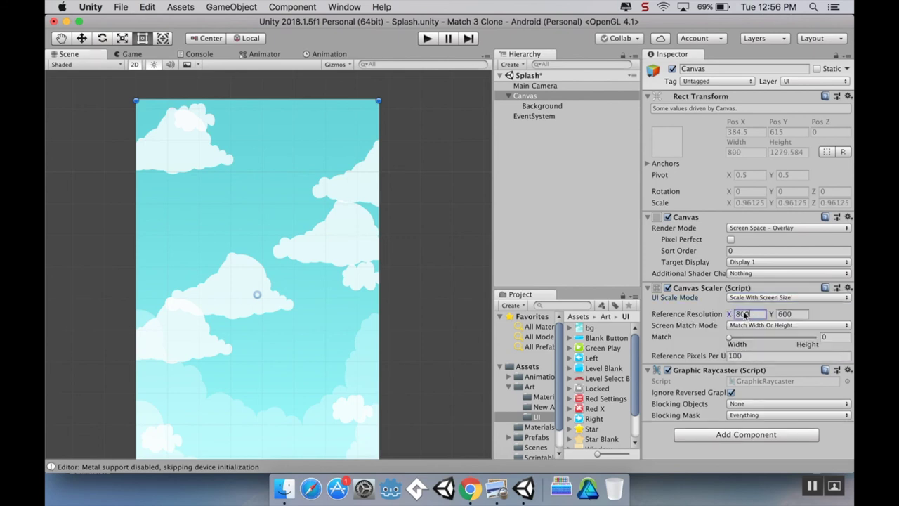
type("500")
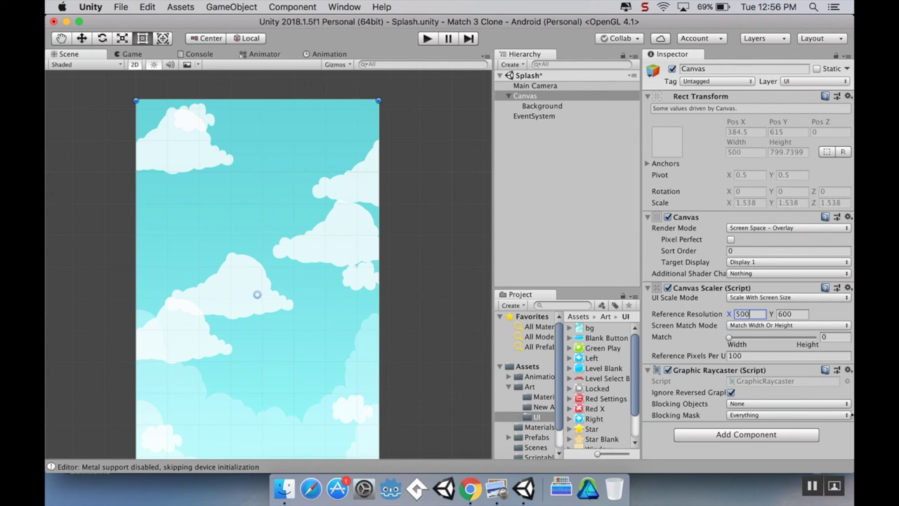
key("Tab")
type("8")
left_click(534, 96)
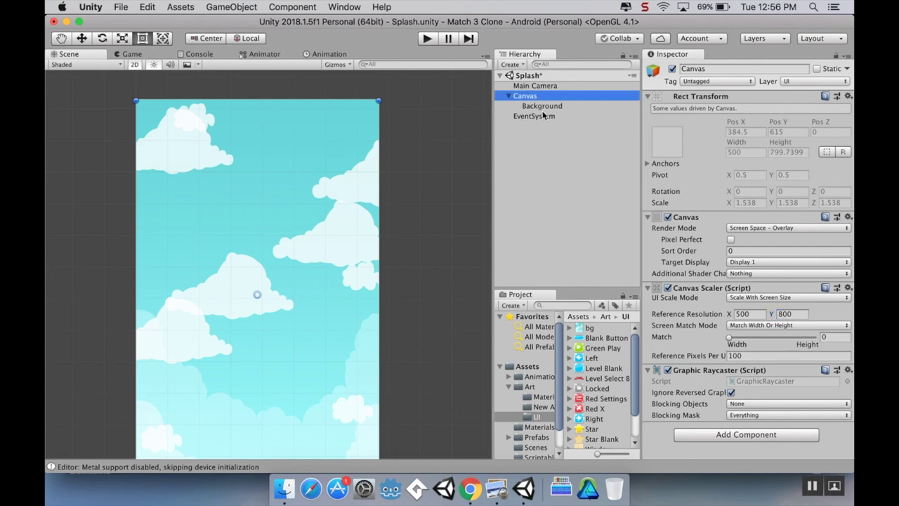
Add a Panel under the Canvas and name it Level Select
right_click(532, 100)
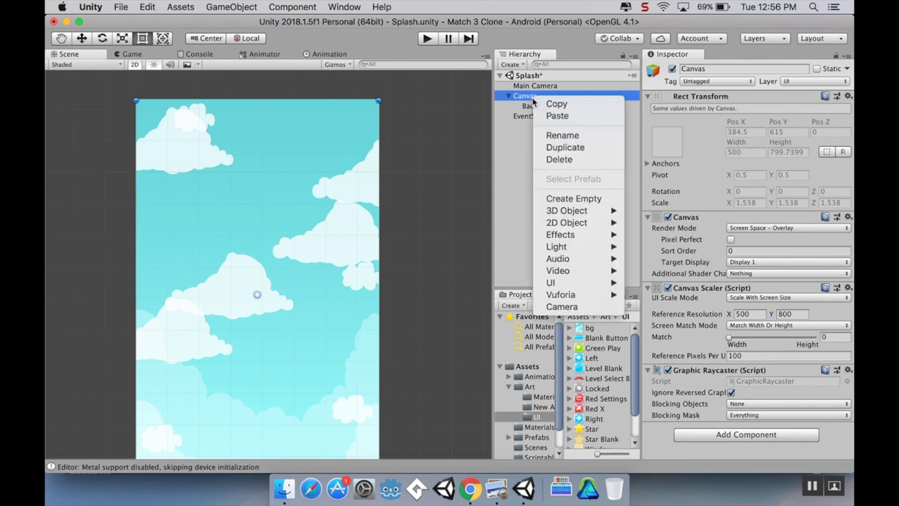
mouse_move(569, 283)
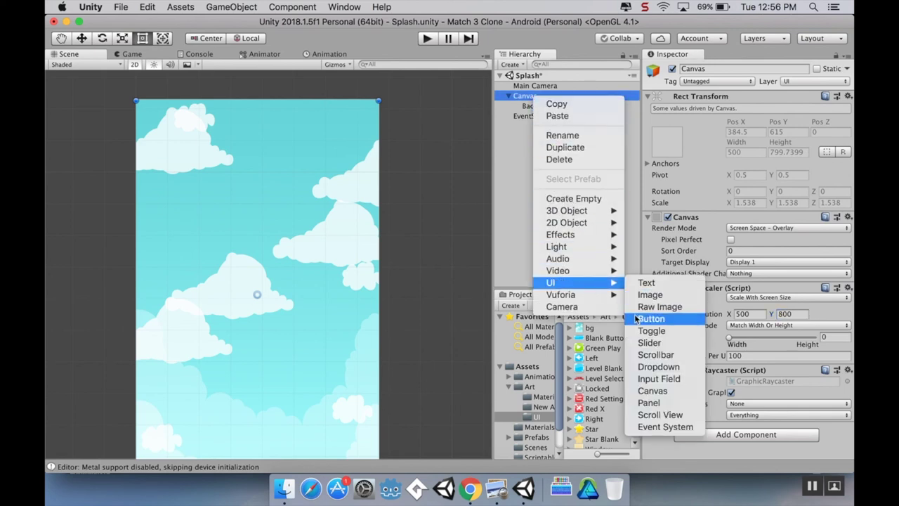
left_click(649, 403)
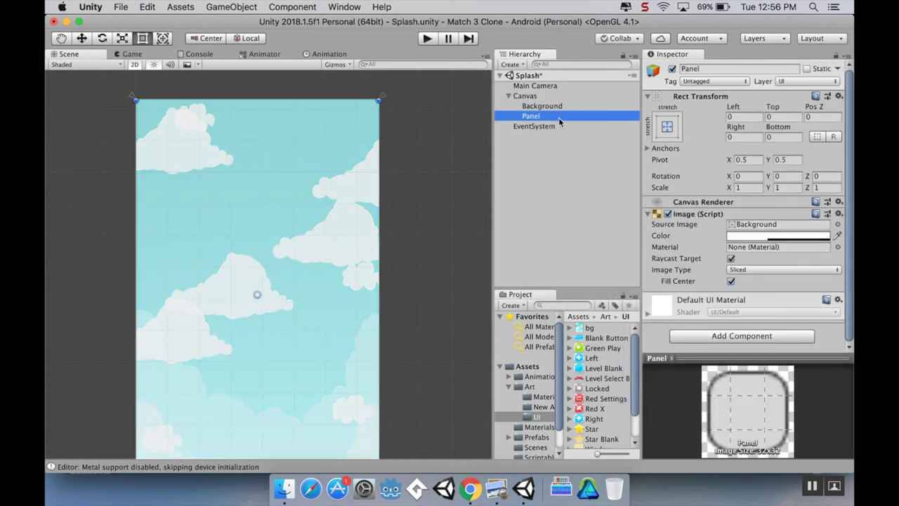
left_click(559, 117)
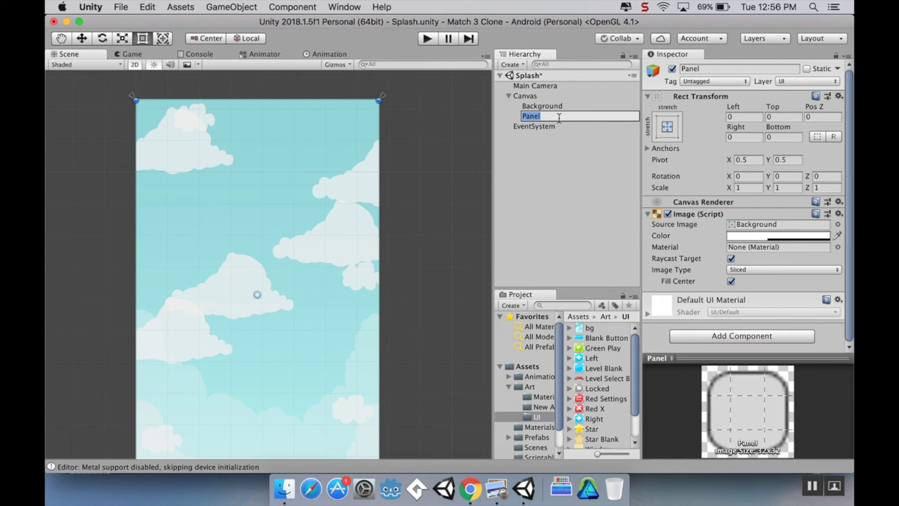
type("Level Select")
key("Return")
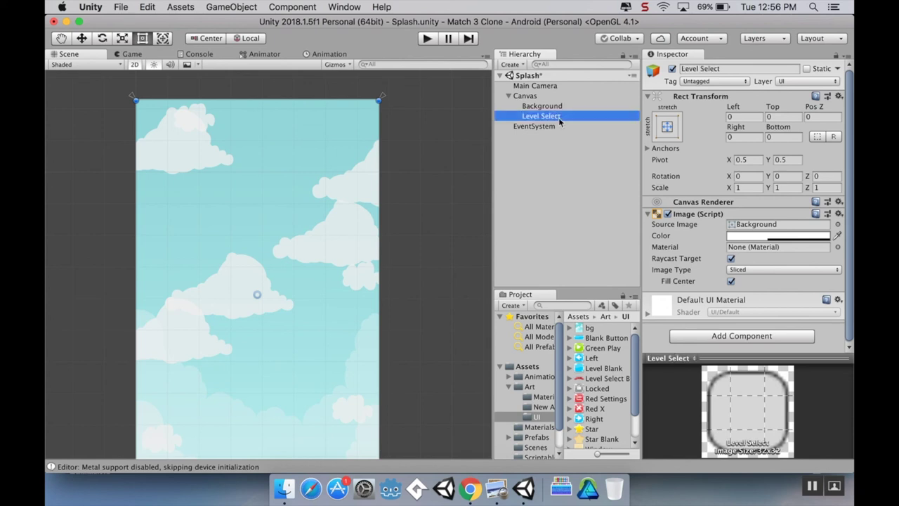
Drag the Level Select panel's colour alpha to 0, making it fully transparent
left_click(743, 237)
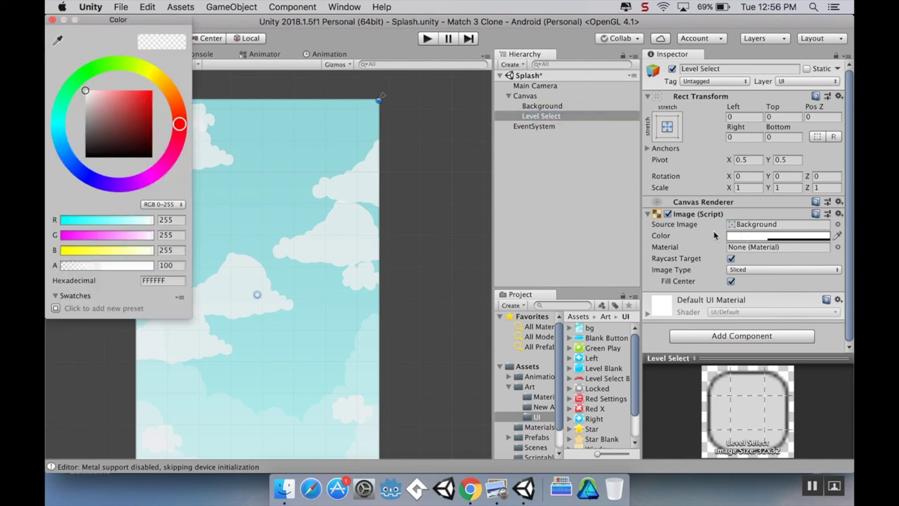
left_click_drag(89, 267, 47, 268)
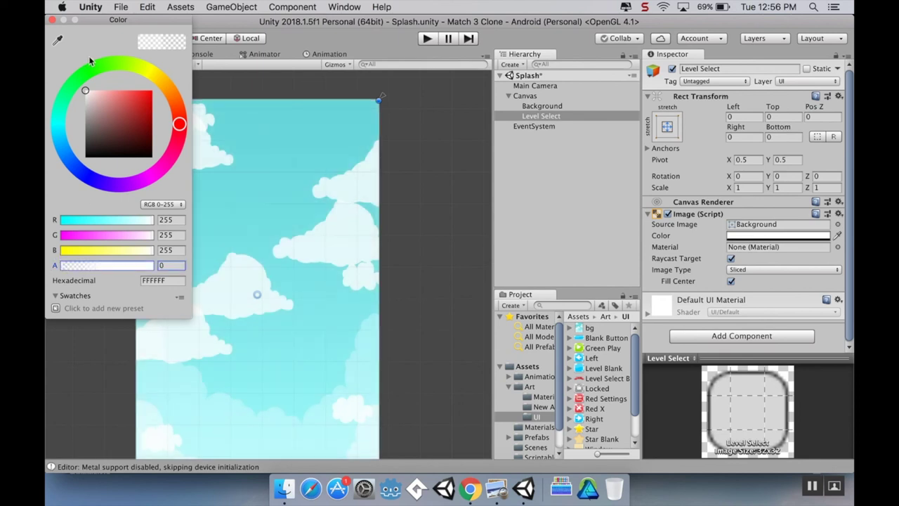
left_click(53, 20)
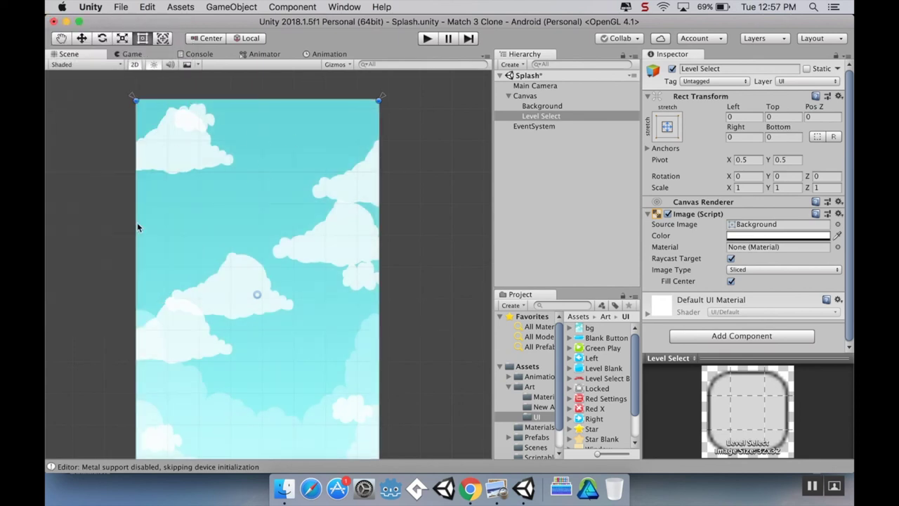
left_click(558, 117)
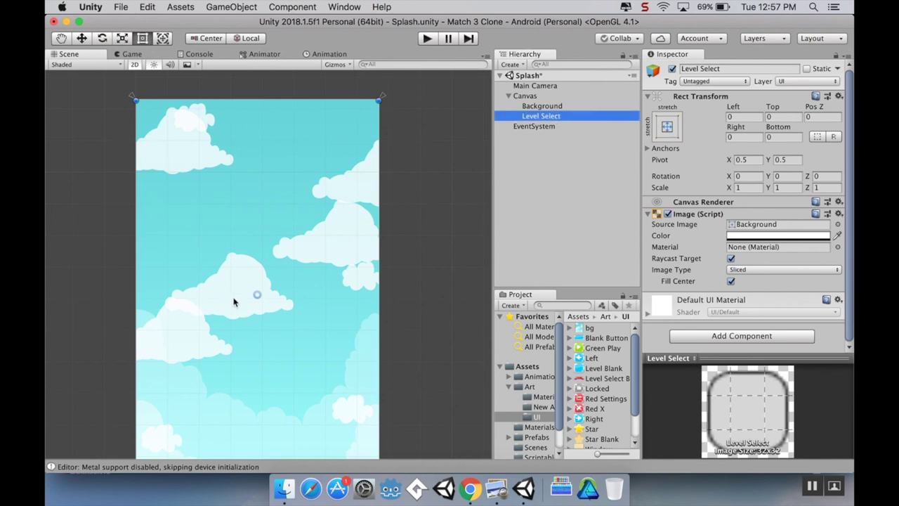
scroll(257, 295, "down", 2)
scroll(279, 264, "right", 2)
scroll(278, 264, "up", 2)
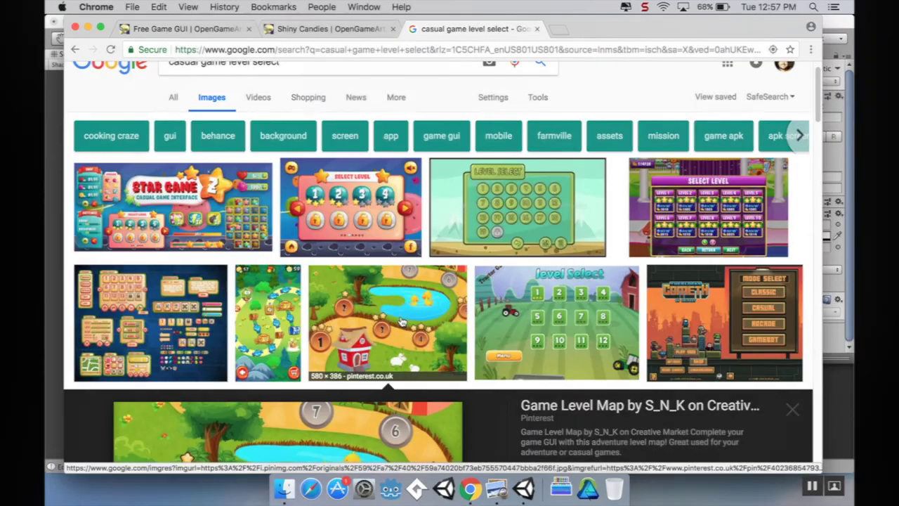
Open the Lil Quest level map preview among the level-select image results, then return to Unity
scroll(255, 197, "up", 1)
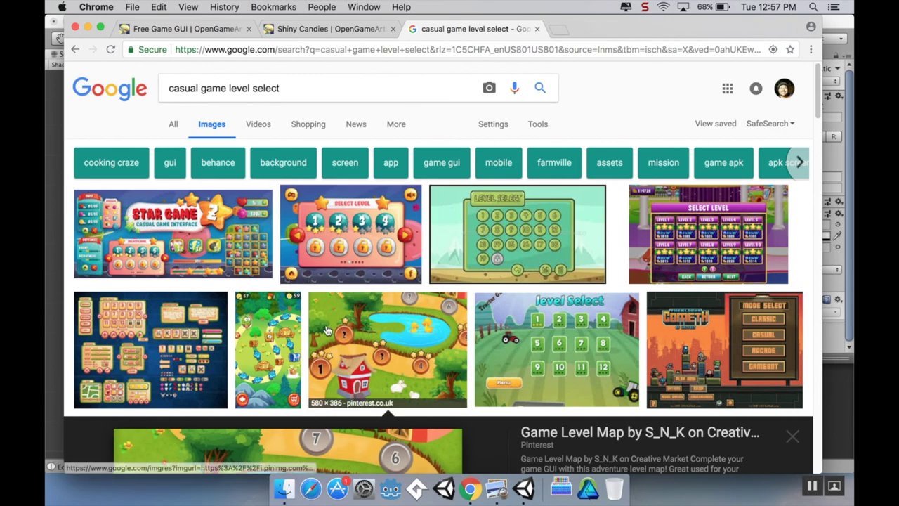
left_click(281, 335)
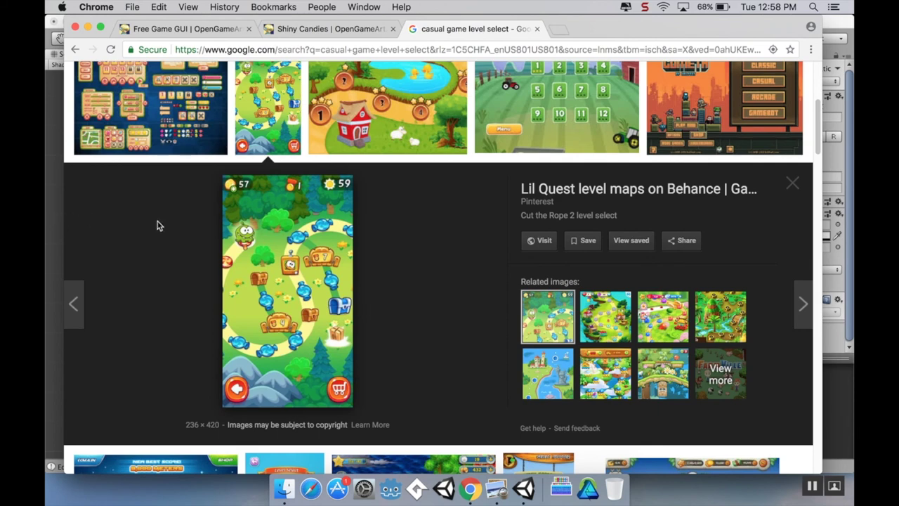
key("super+Tab")
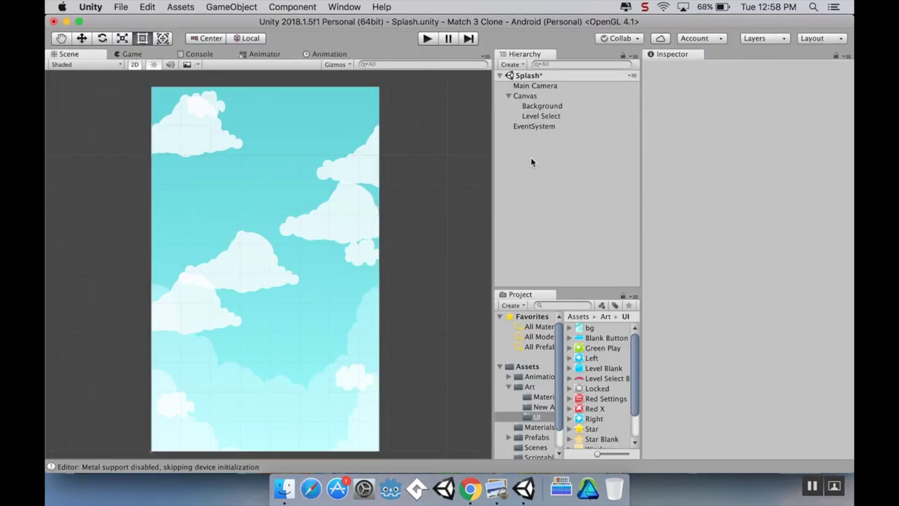
Open the Hierarchy's UI create menu, close it without adding anything, and return to Chrome
left_click(523, 66)
mouse_move(558, 158)
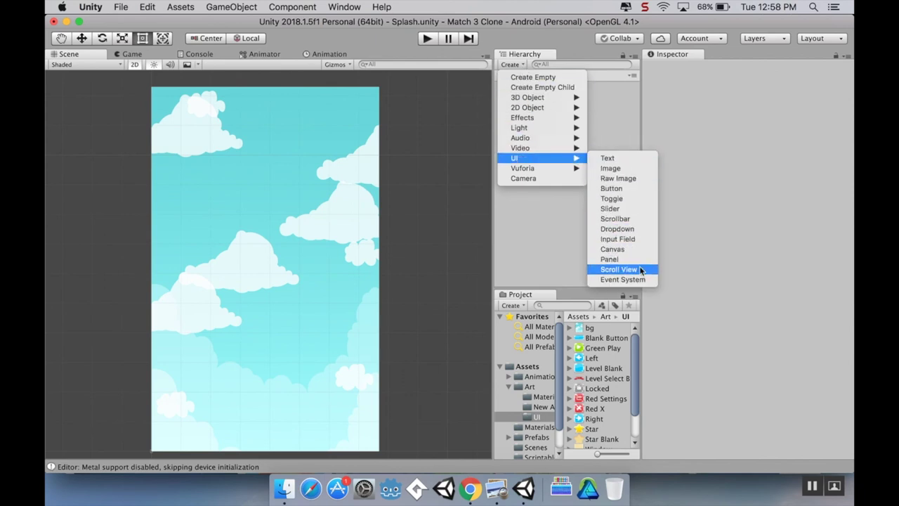
left_click(514, 226)
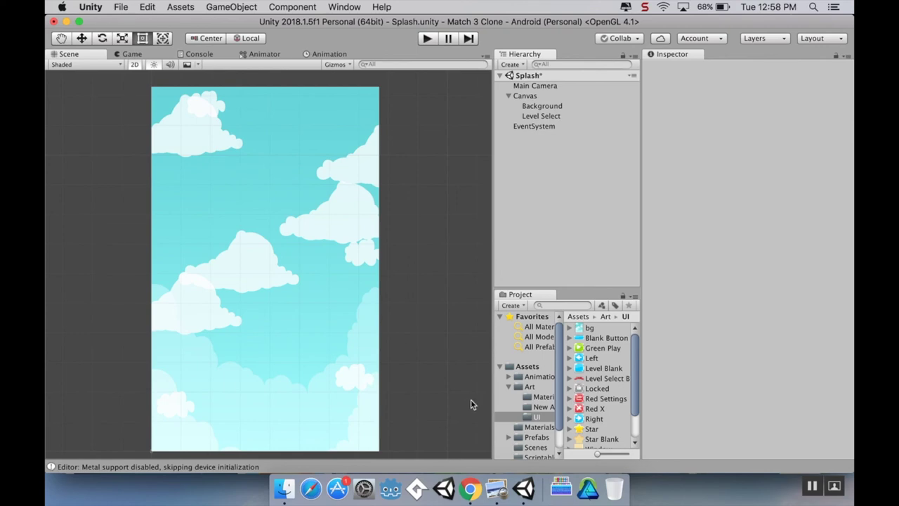
left_click(480, 482)
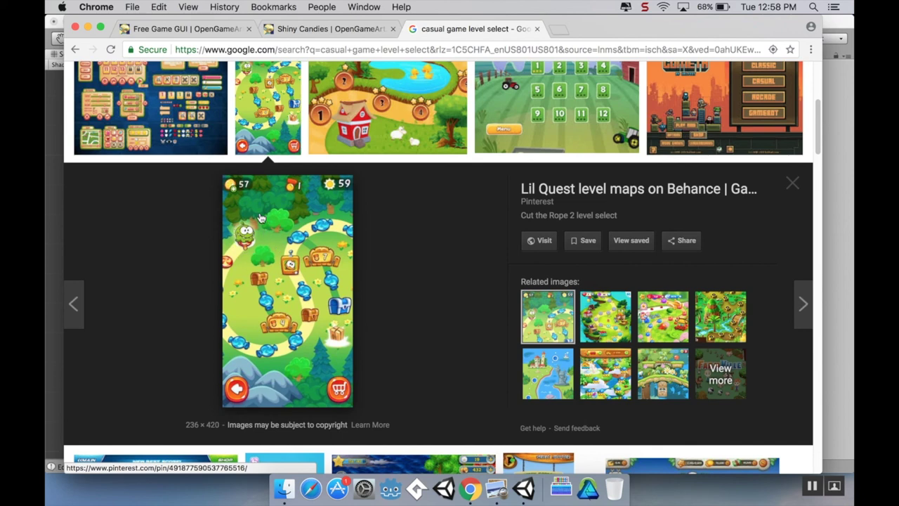
Browse the Google Images results and open the Fruit Line level-select preview
scroll(298, 277, "up", 3)
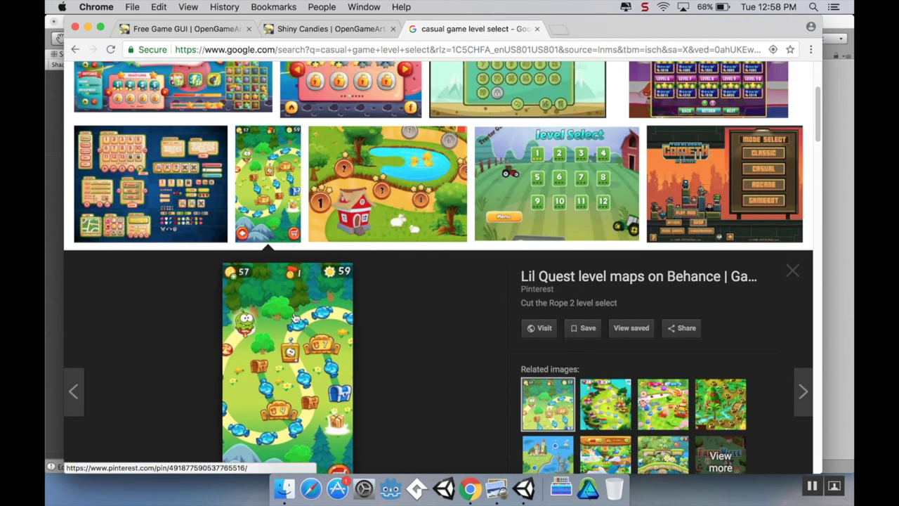
scroll(295, 319, "down", 1)
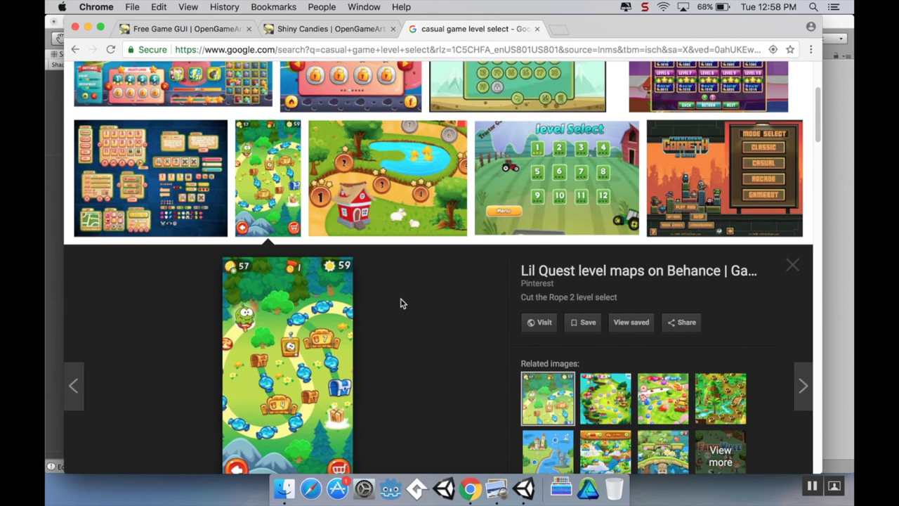
scroll(401, 303, "down", 3)
scroll(377, 271, "down", 3)
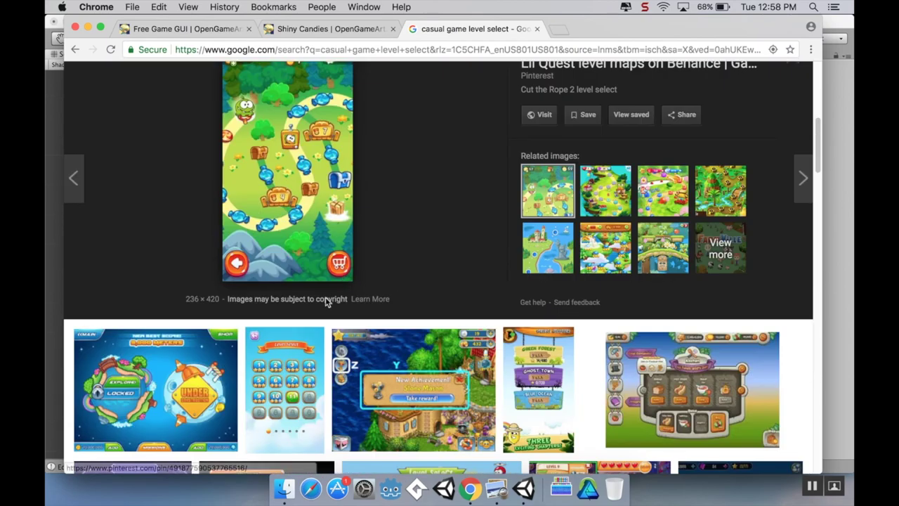
scroll(441, 232, "down", 3)
scroll(440, 232, "up", 10)
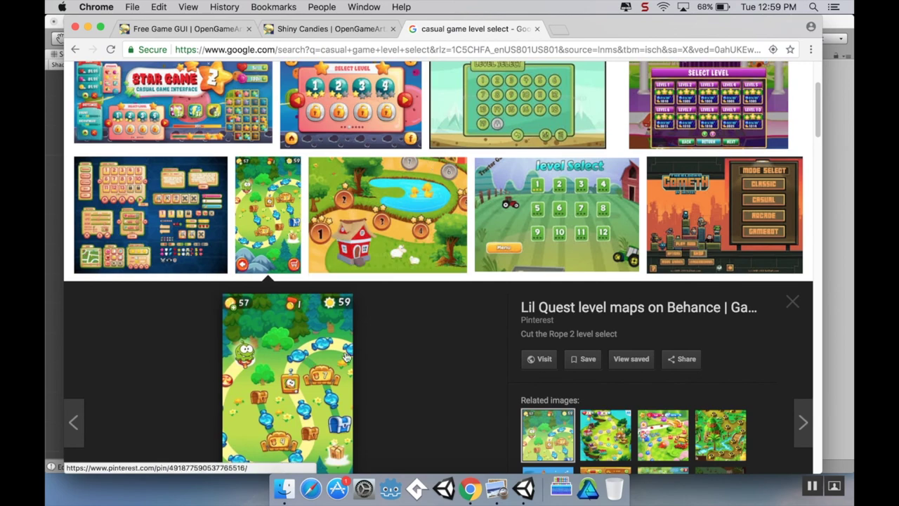
scroll(399, 312, "down", 6)
left_click(285, 400)
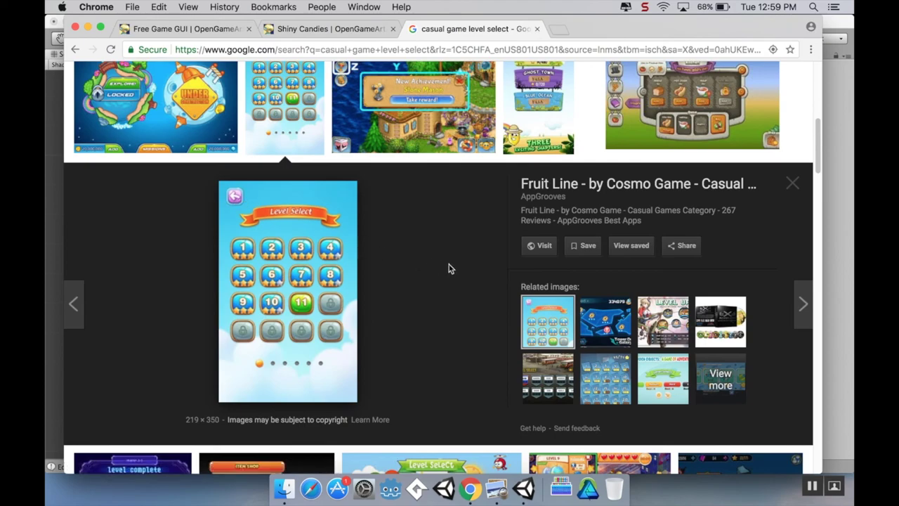
Close the Fruit Line preview with Esc and switch back to the Unity editor
scroll(449, 269, "down", 6)
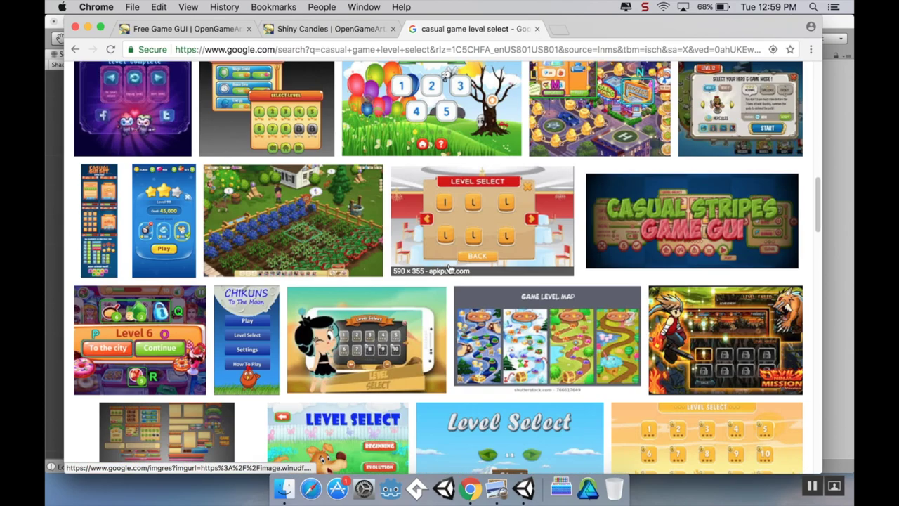
scroll(450, 269, "up", 10)
key("Escape")
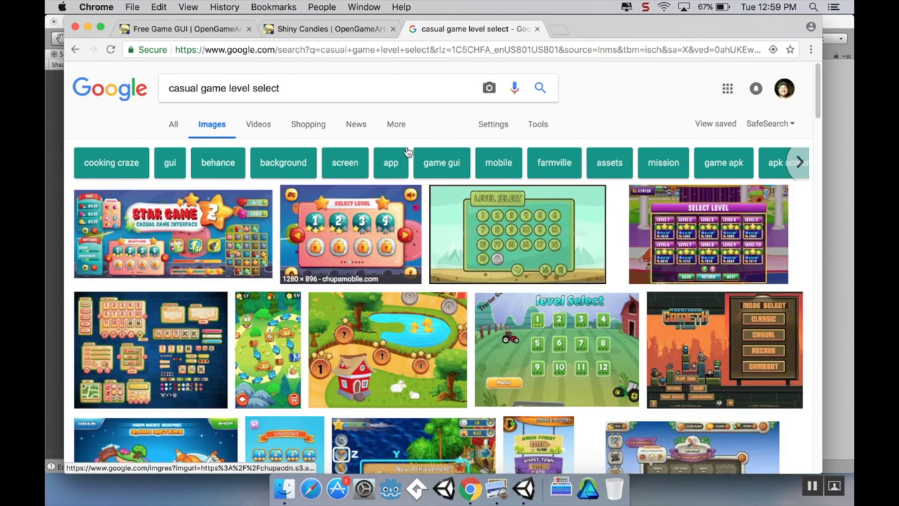
left_click(49, 113)
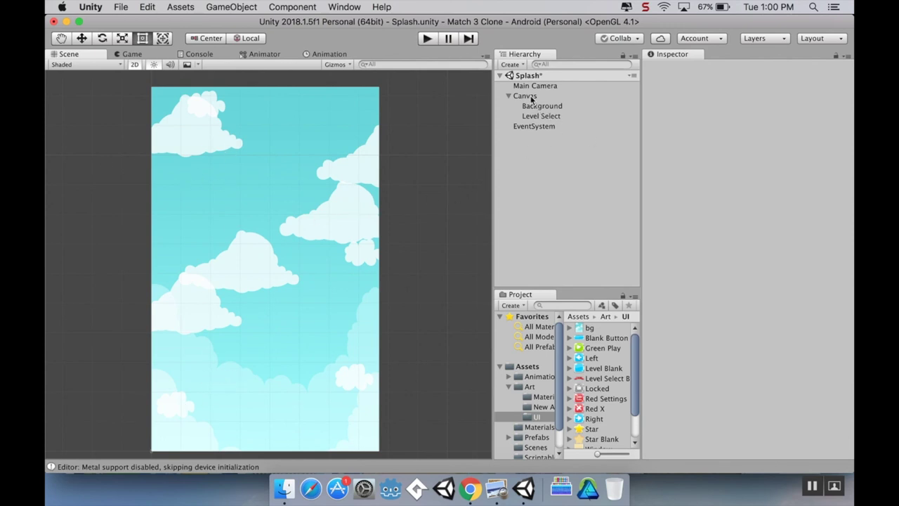
Add a UI Panel as a child of Level Select
left_click(542, 116)
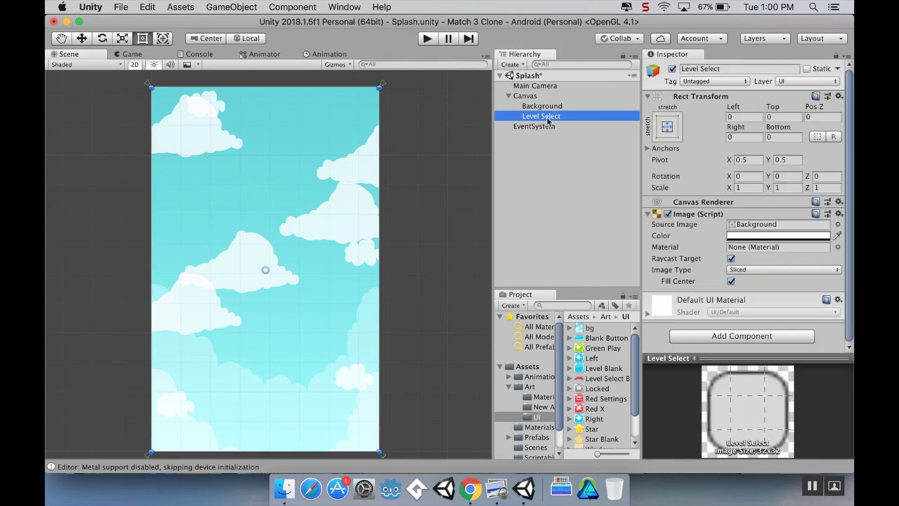
right_click(548, 121)
mouse_move(597, 303)
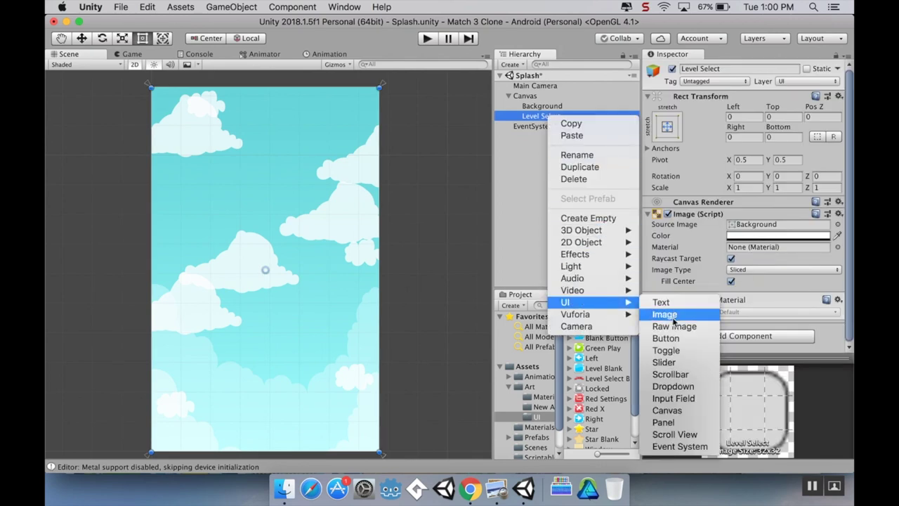
left_click(690, 422)
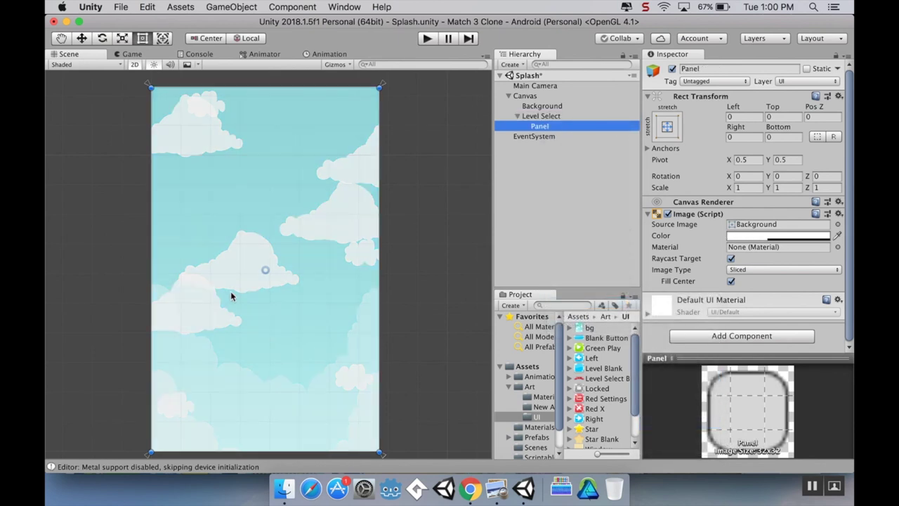
Inset the panel to offsets Left 16, Right 16, Top 73.35 and Bottom 111.35
scroll(231, 274, "down", 2)
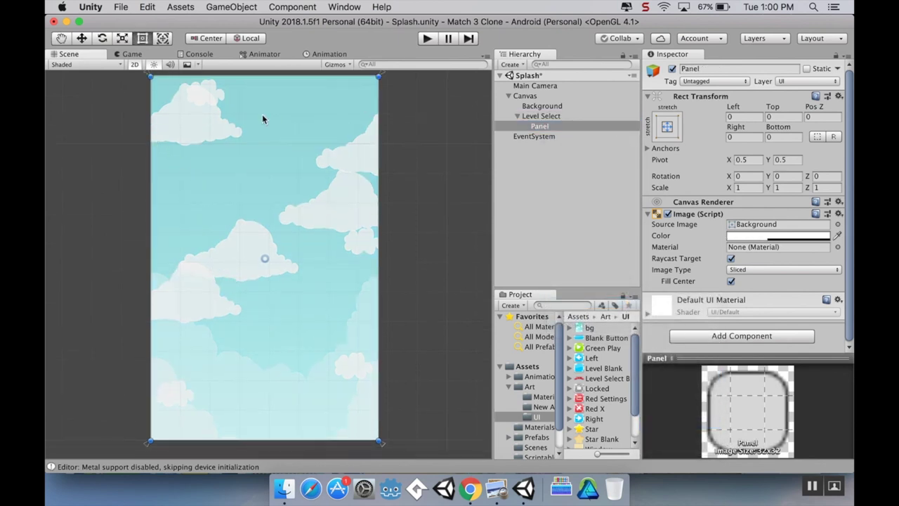
left_click_drag(152, 77, 162, 87)
left_click_drag(348, 194, 330, 211, "alt")
left_click_drag(372, 435, 368, 363)
left_click_drag(345, 271, 345, 295)
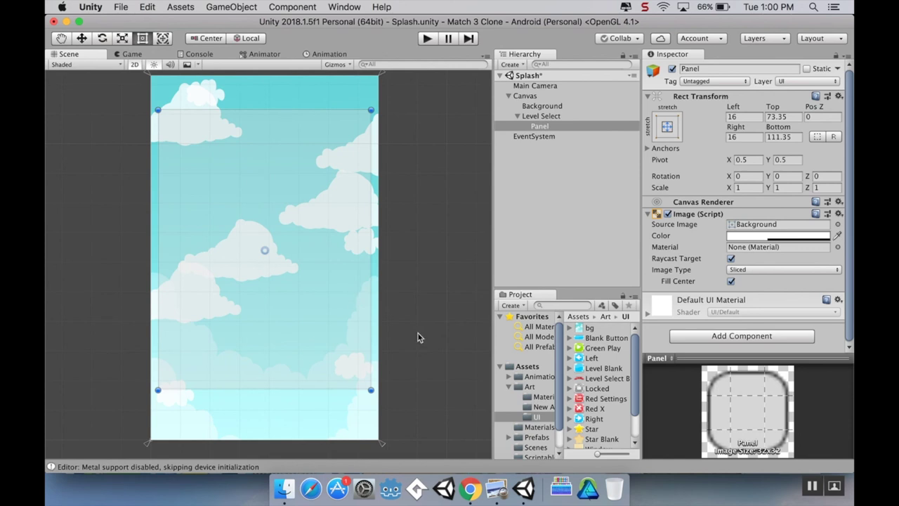
left_click(798, 237)
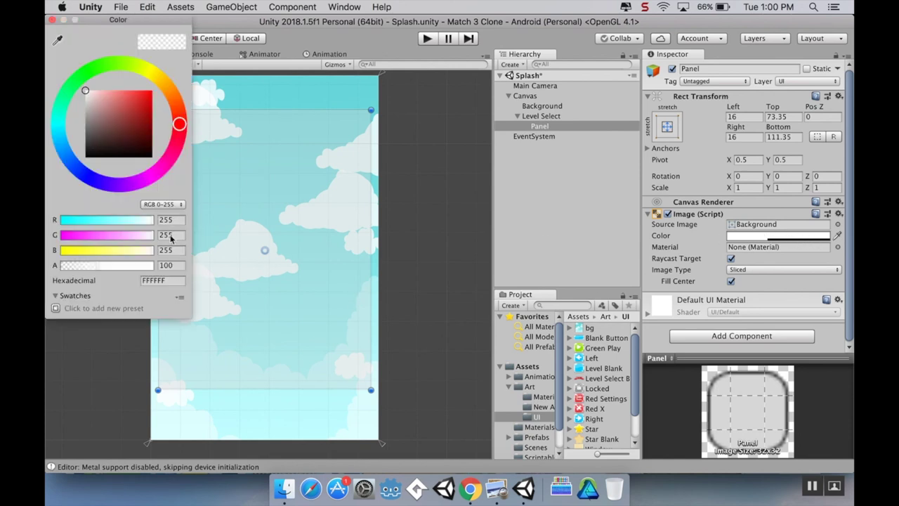
Set the panel's alpha to 255, pin its anchors to its corners, and apply the Window2 sprite
left_click_drag(102, 272, 170, 265)
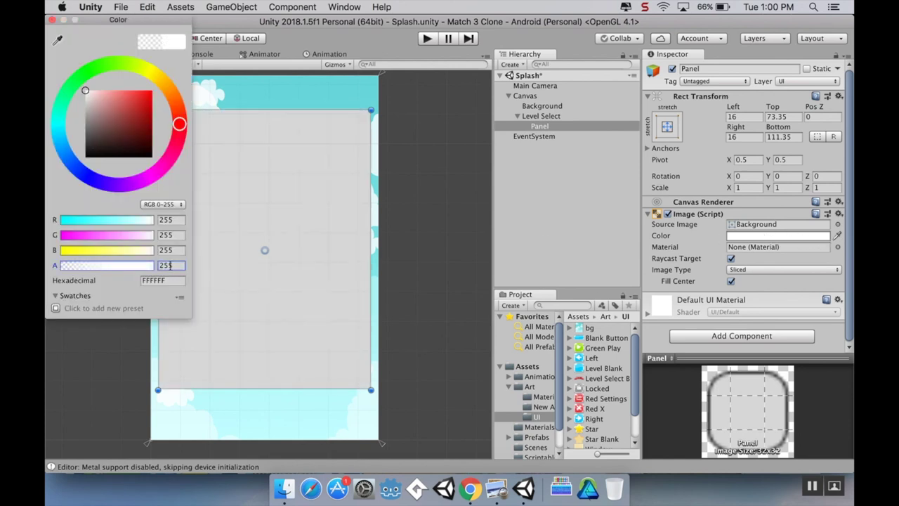
left_click(51, 20)
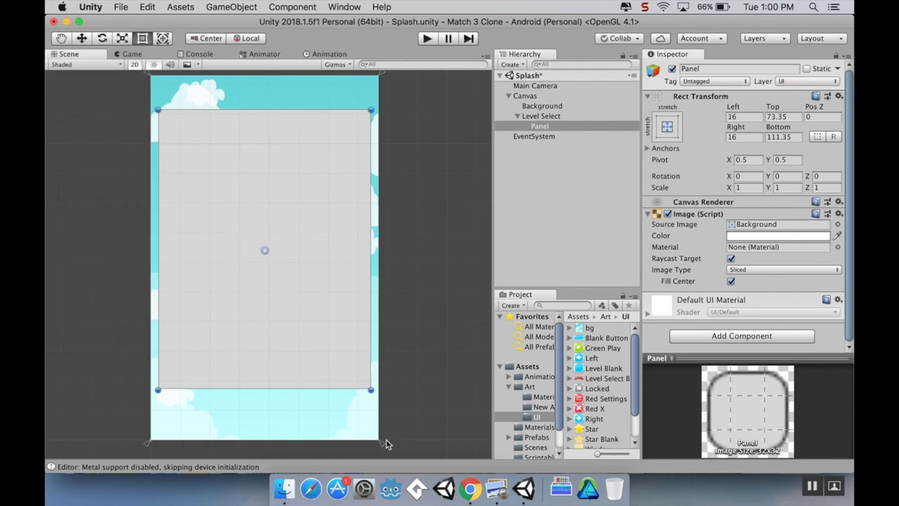
left_click_drag(383, 448, 372, 391)
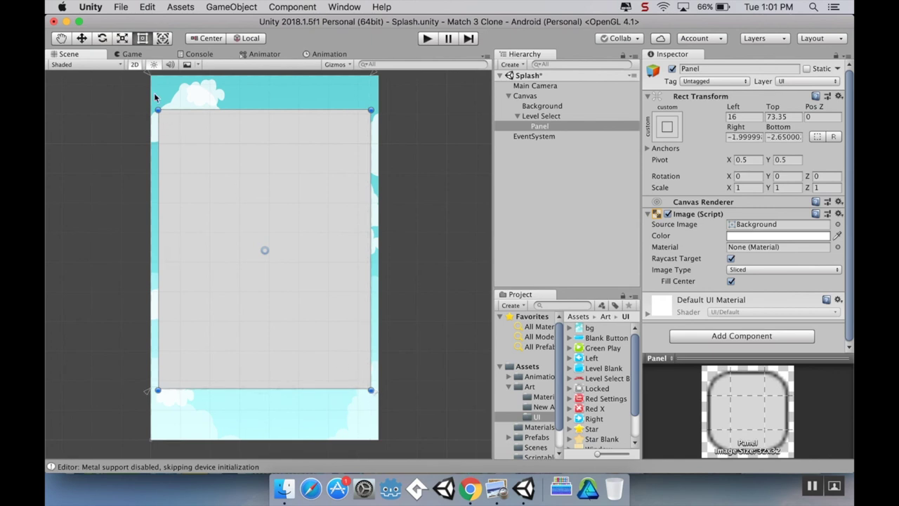
left_click_drag(147, 76, 156, 110)
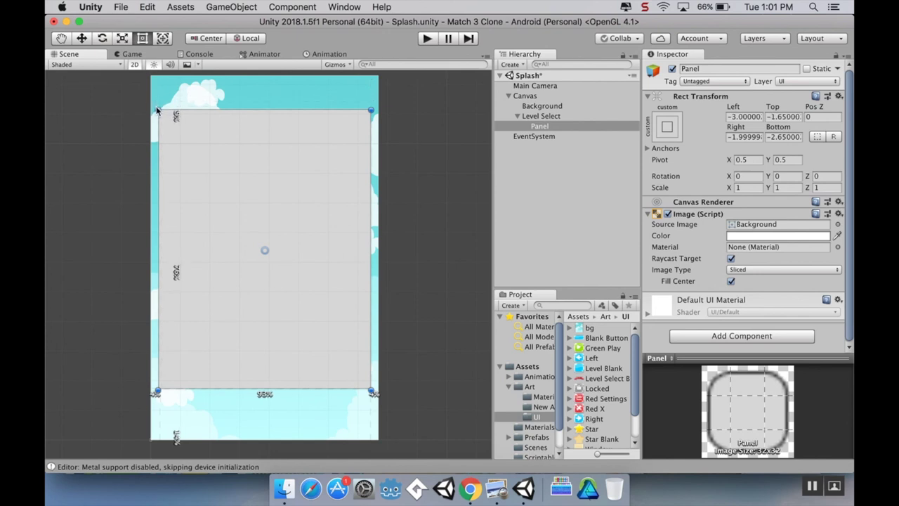
left_click_drag(157, 110, 158, 110)
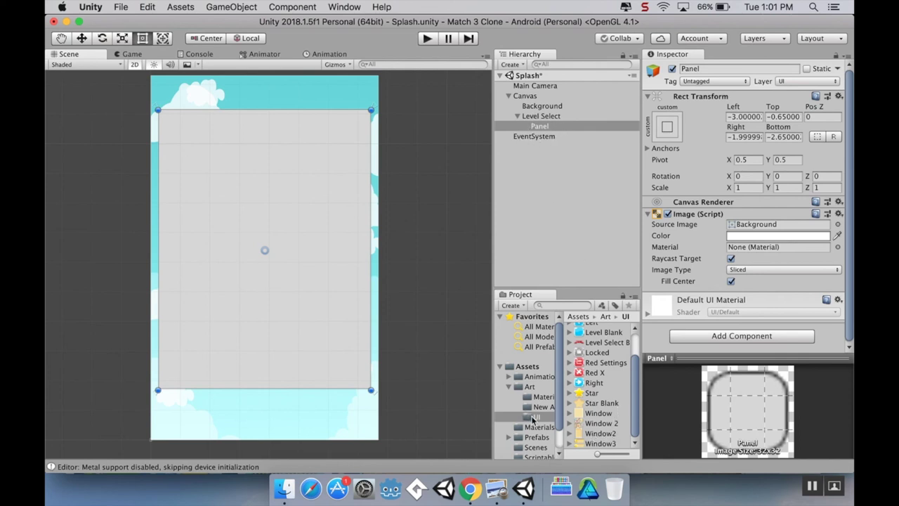
left_click_drag(600, 439, 757, 224)
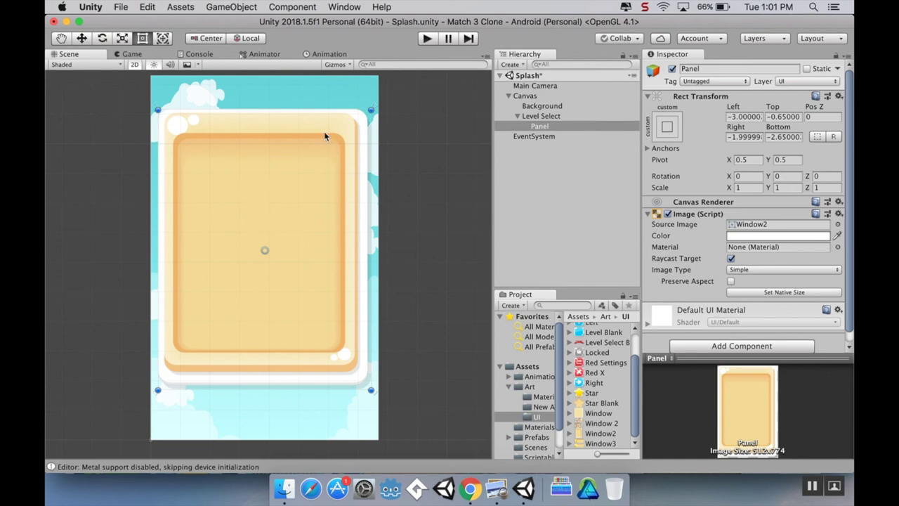
Rename the inset Panel to 'Level Select'
left_click(554, 128)
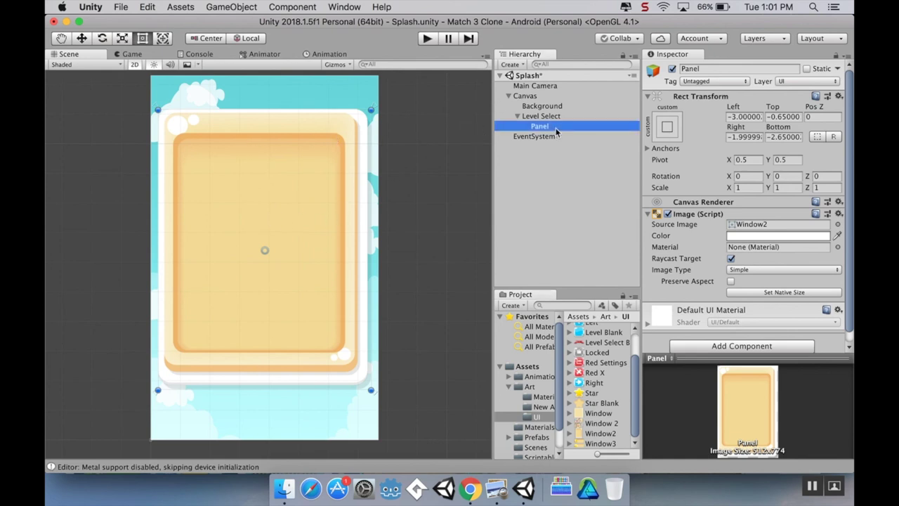
left_click(555, 126)
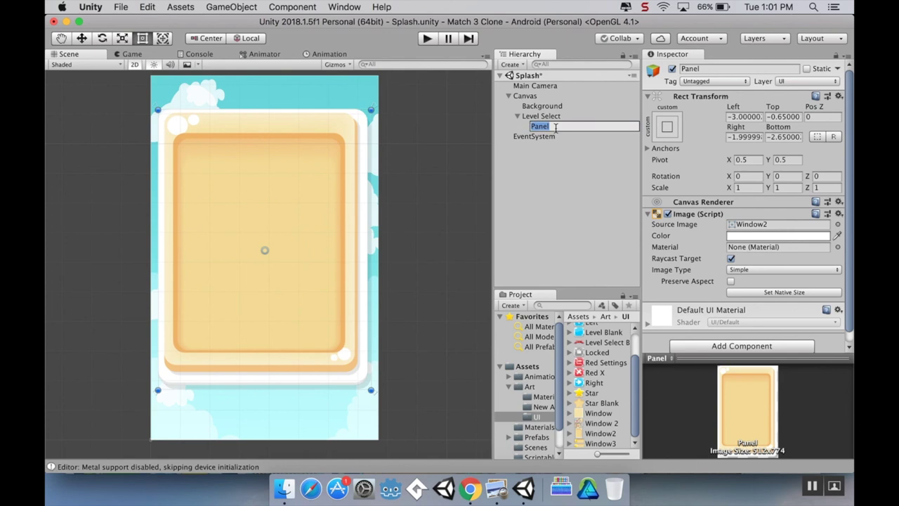
type("Level Select")
key("Return")
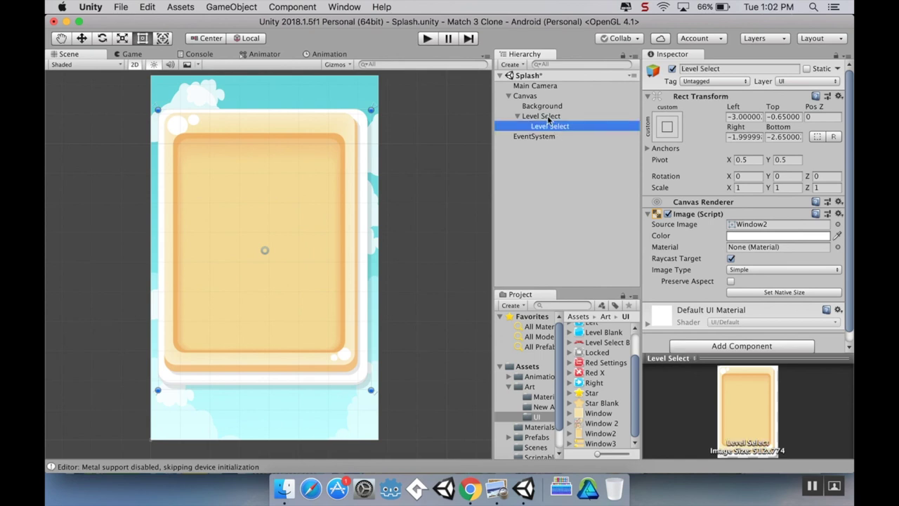
Add a UI Panel inside the inner Level Select window frame
right_click(553, 126)
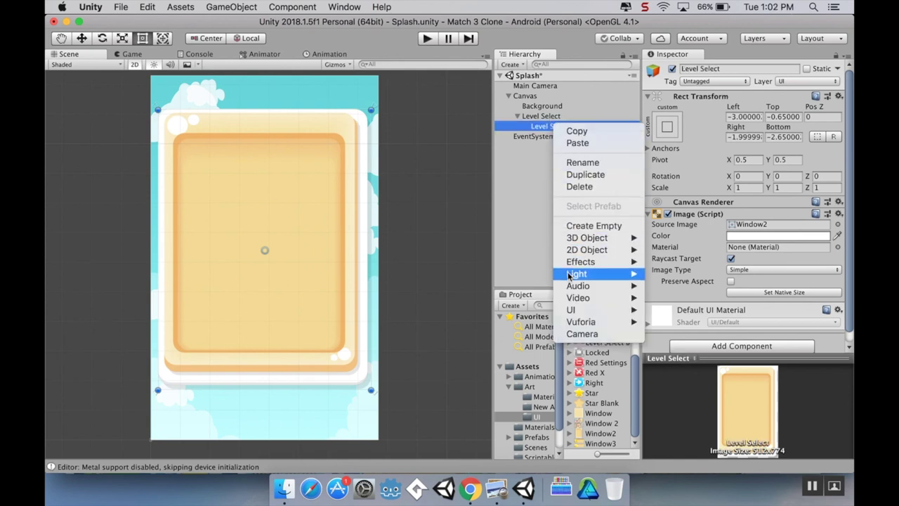
mouse_move(586, 311)
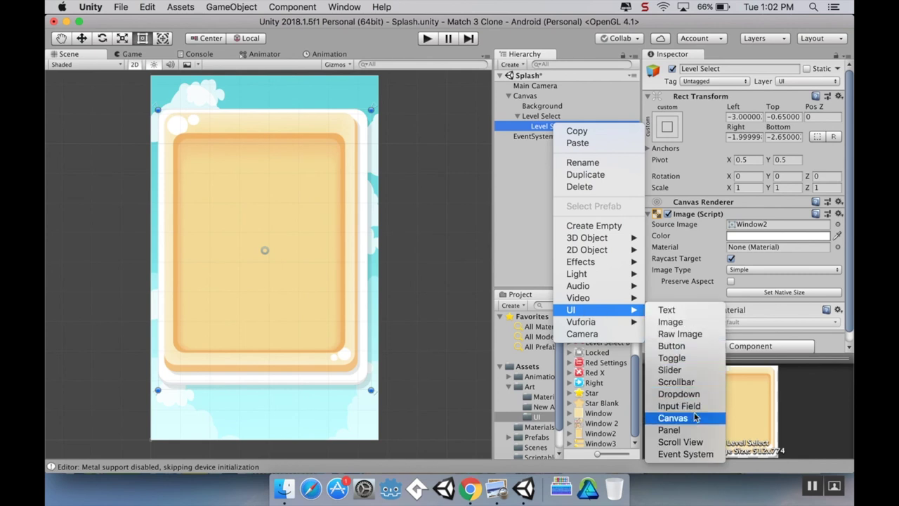
left_click(694, 430)
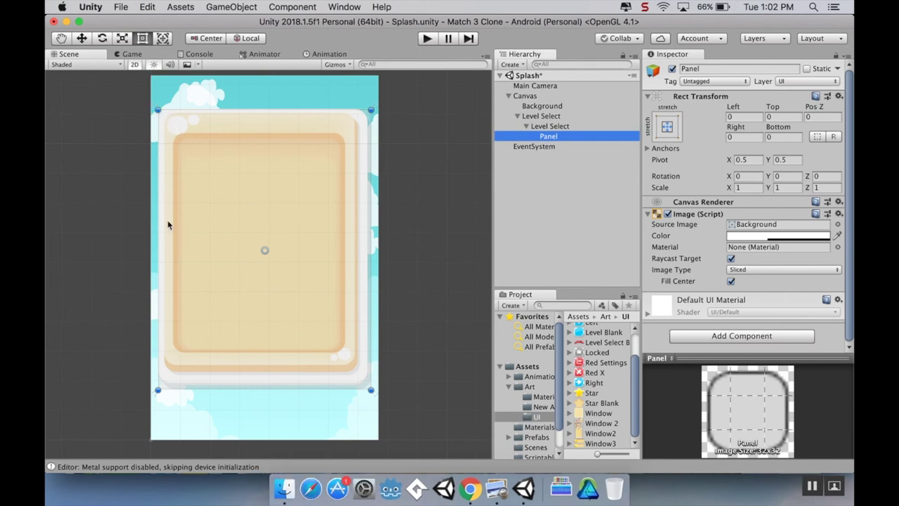
Set the new panel's colour alpha to 0 and pull its bottom-left corner inward
left_click(749, 237)
left_click_drag(126, 265, 172, 265)
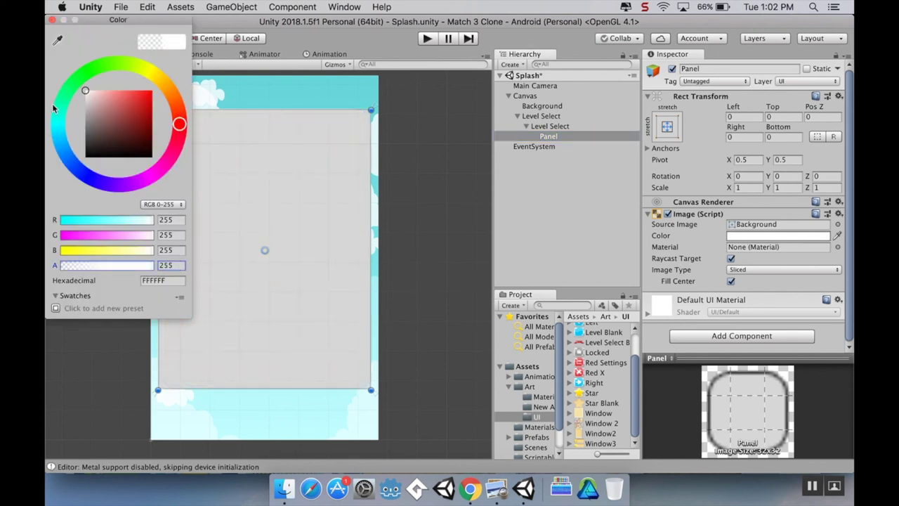
left_click(52, 20)
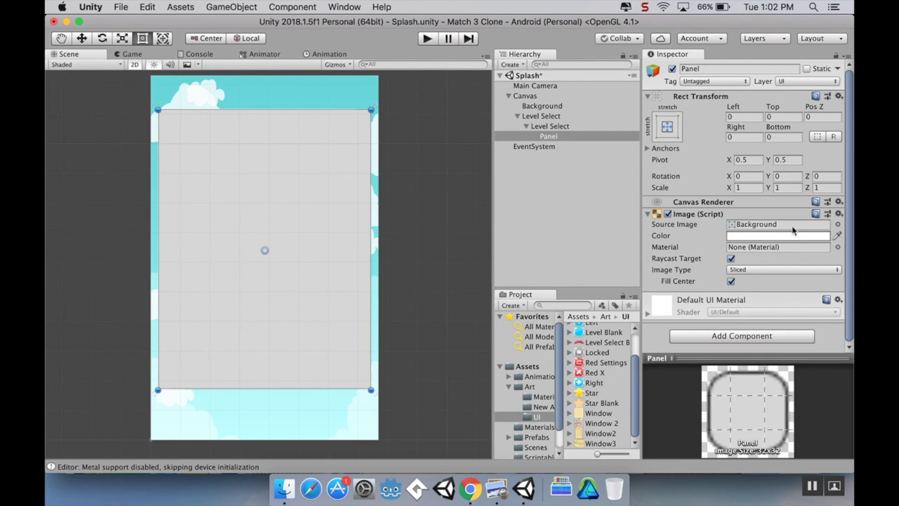
left_click(771, 236)
left_click_drag(130, 266, 49, 264)
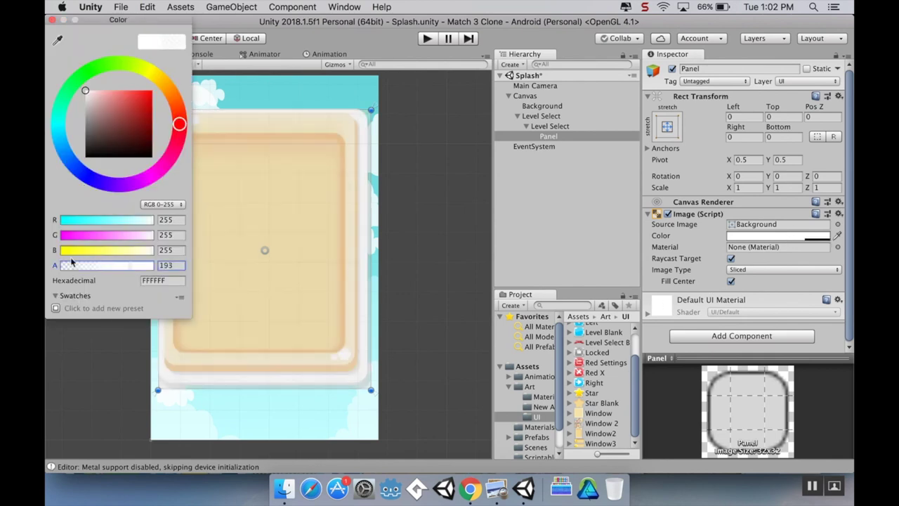
left_click(52, 21)
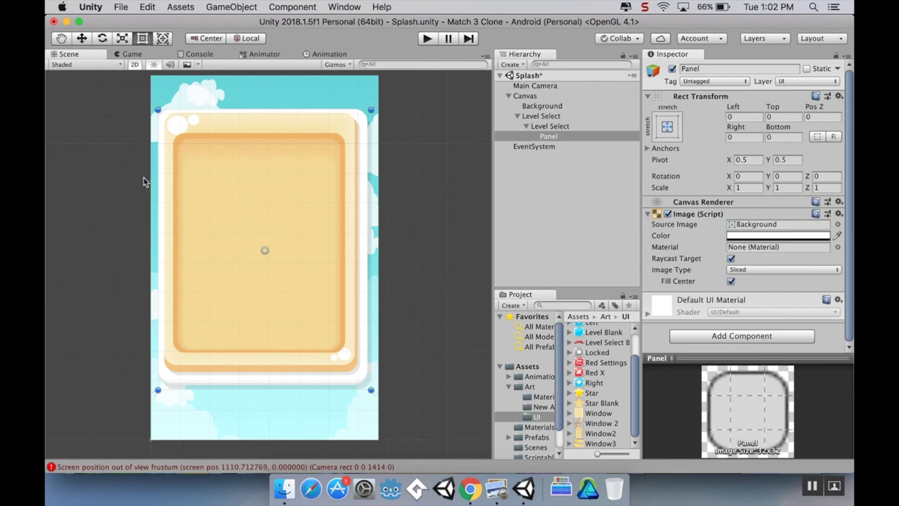
left_click_drag(159, 391, 177, 335)
Pull the inner panel's top-right corner inward and snap its anchors to its corners
left_click_drag(371, 110, 341, 138)
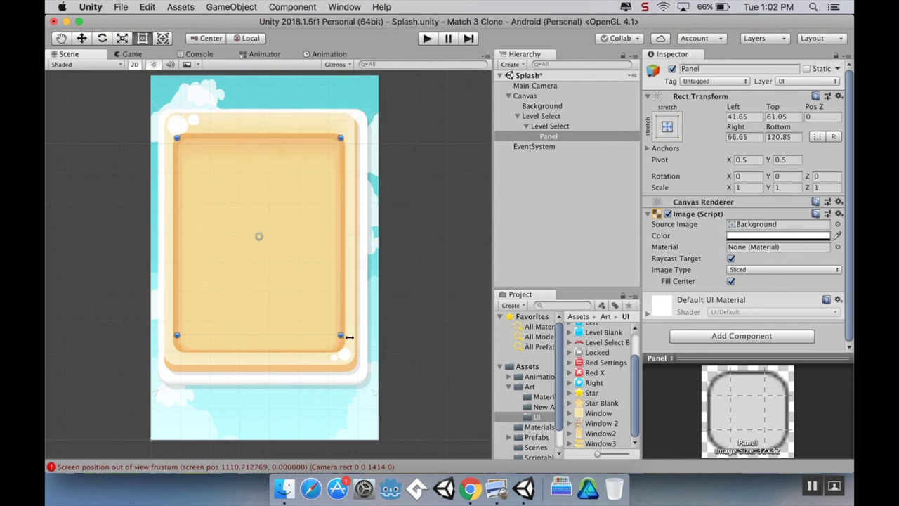
left_click_drag(376, 395, 343, 337)
left_click_drag(154, 106, 175, 136)
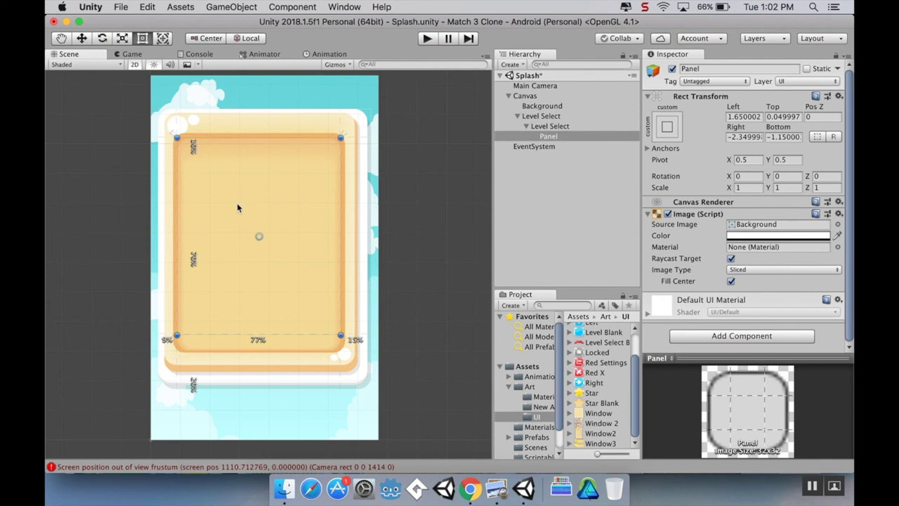
Fine-tune the inner panel's left edge so it fills the window frame's interior
scroll(250, 200, "up", 4)
scroll(194, 168, "up", 3)
middle_click_drag(194, 167, 242, 259)
scroll(240, 247, "up", 4)
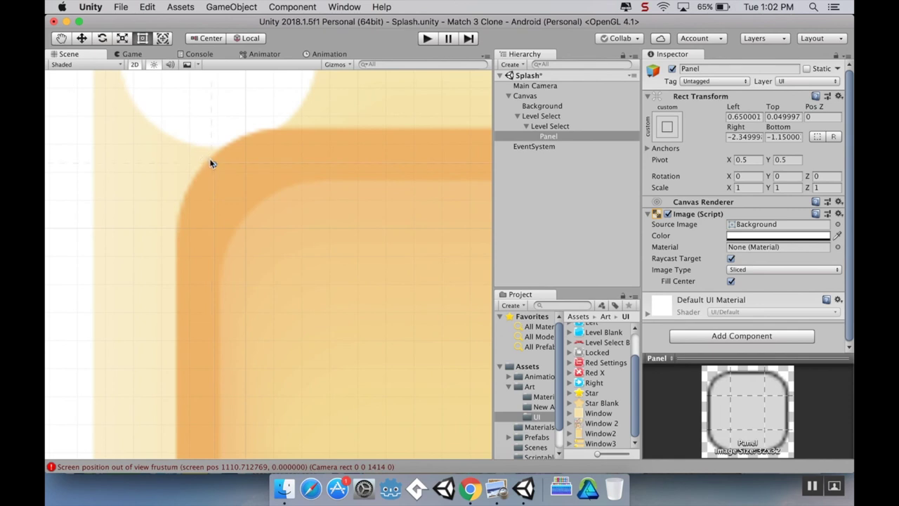
scroll(183, 147, "down", 4)
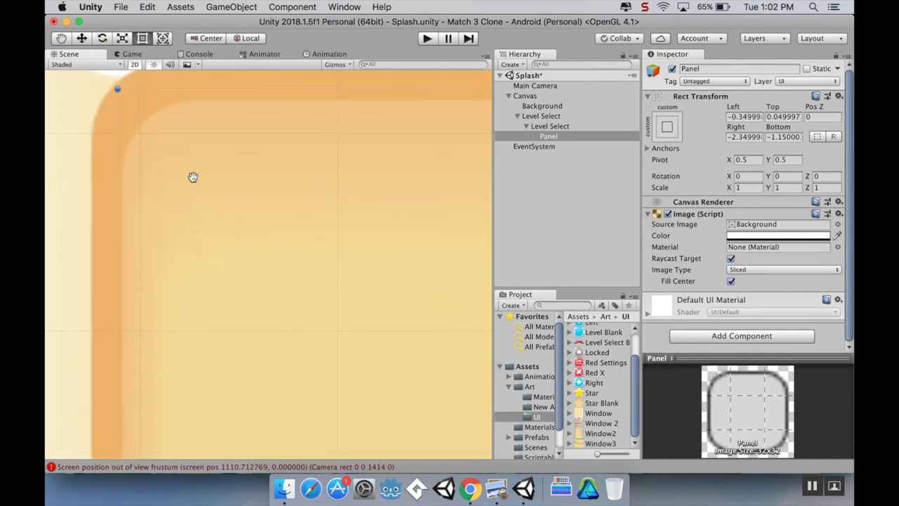
middle_click_drag(183, 147, 304, 226)
scroll(304, 226, "down", 2)
middle_click_drag(379, 241, 259, 165)
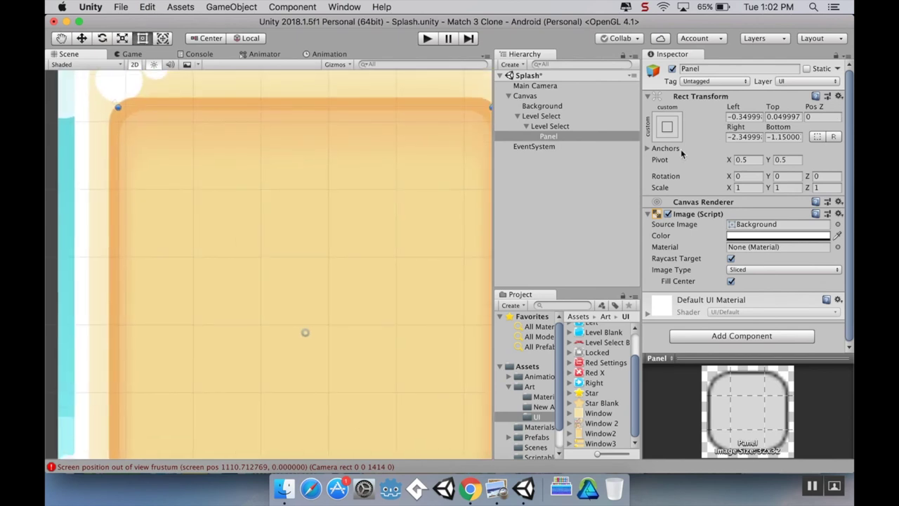
scroll(337, 244, "down", 2)
scroll(337, 244, "down", 1)
middle_click_drag(345, 260, 336, 196)
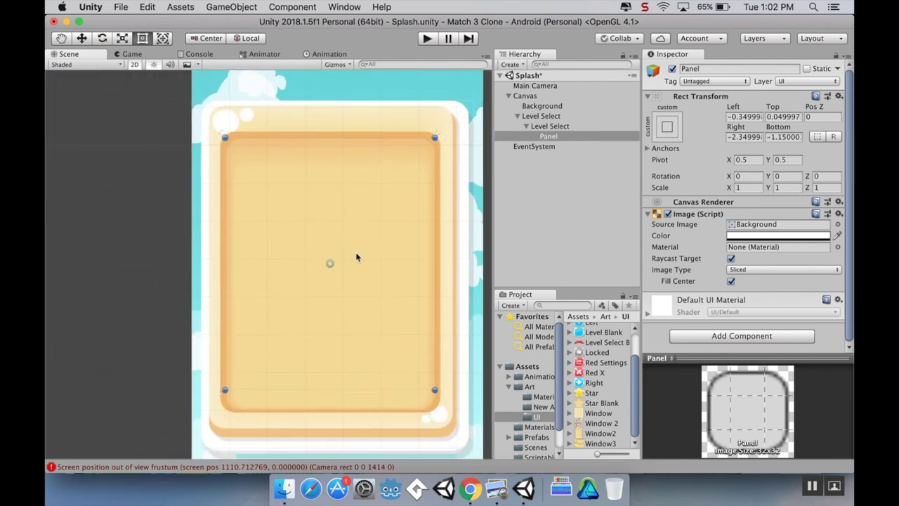
Rename the inner panel to 'Level Grid'
left_click(569, 140)
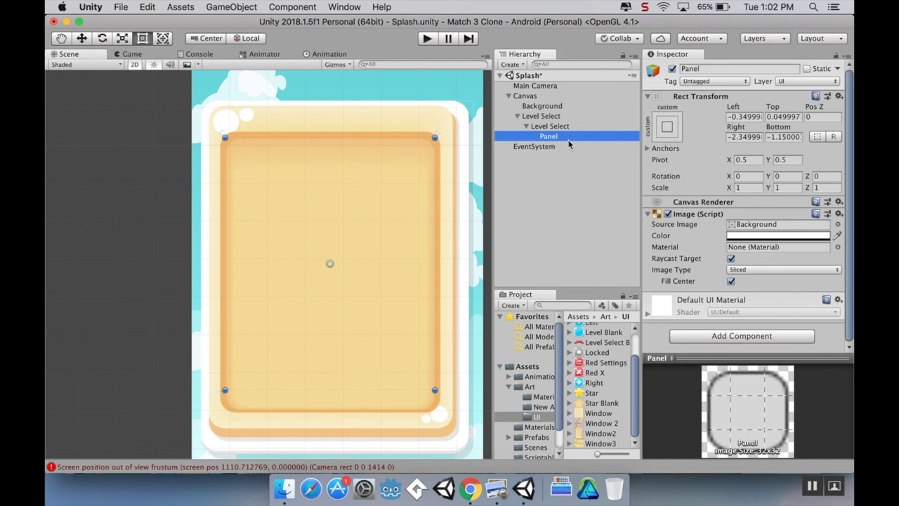
left_click(567, 137)
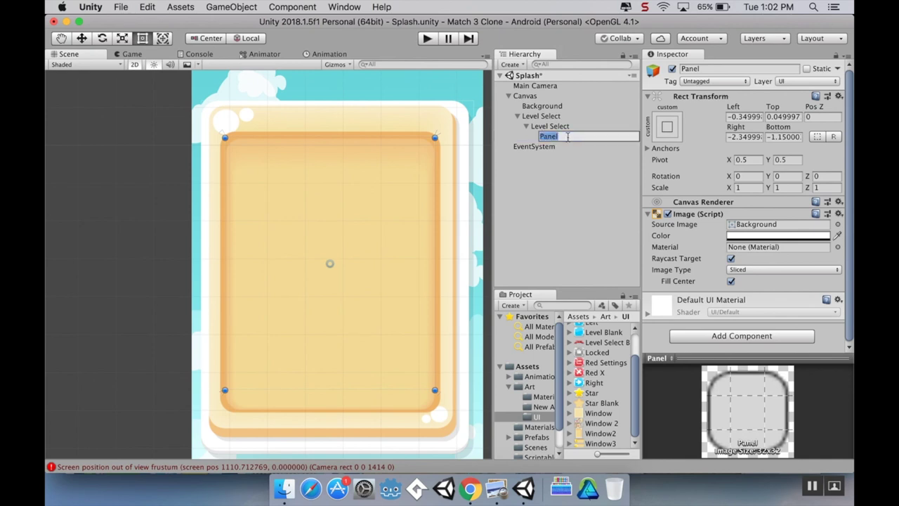
type("Level Grid")
key("Return")
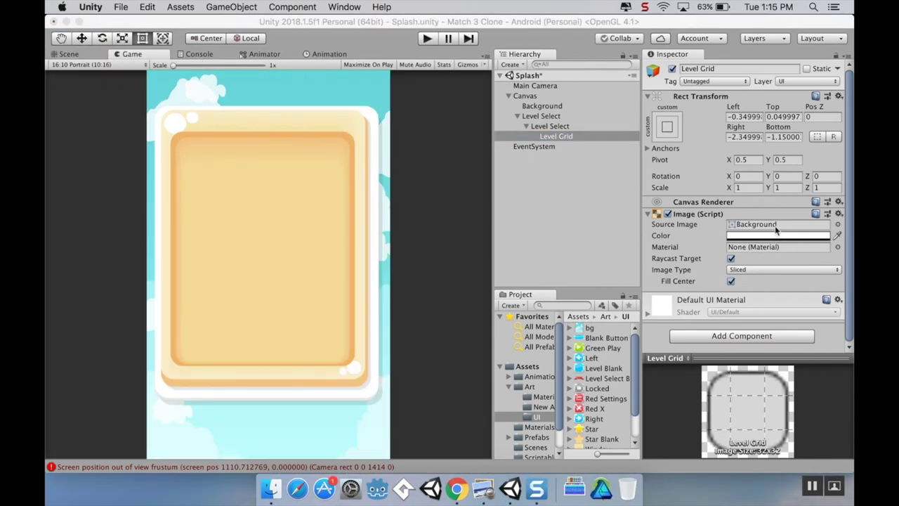
Add a Grid Layout Group component to Level Grid
left_click(575, 137)
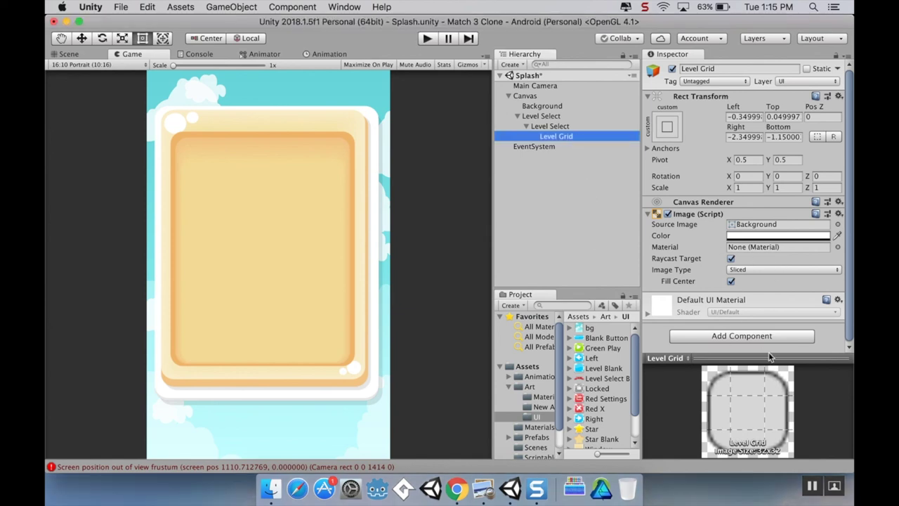
left_click(763, 335)
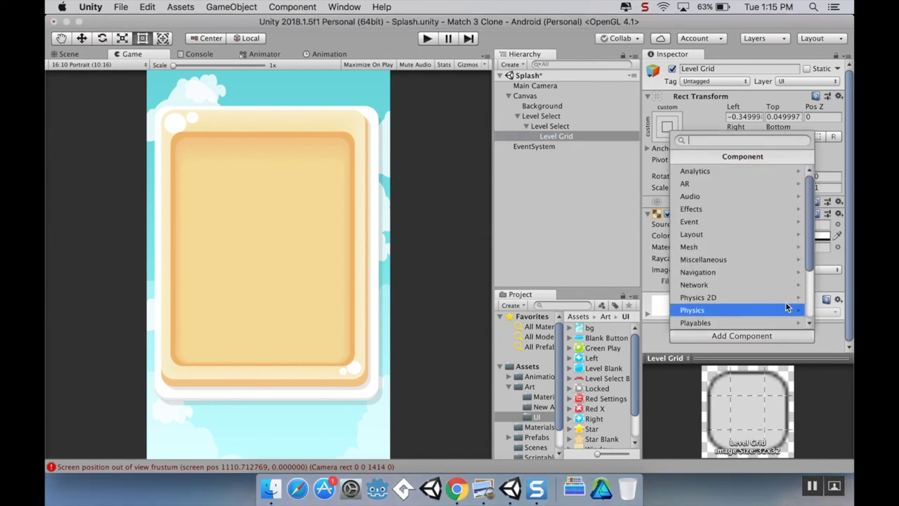
type("gri")
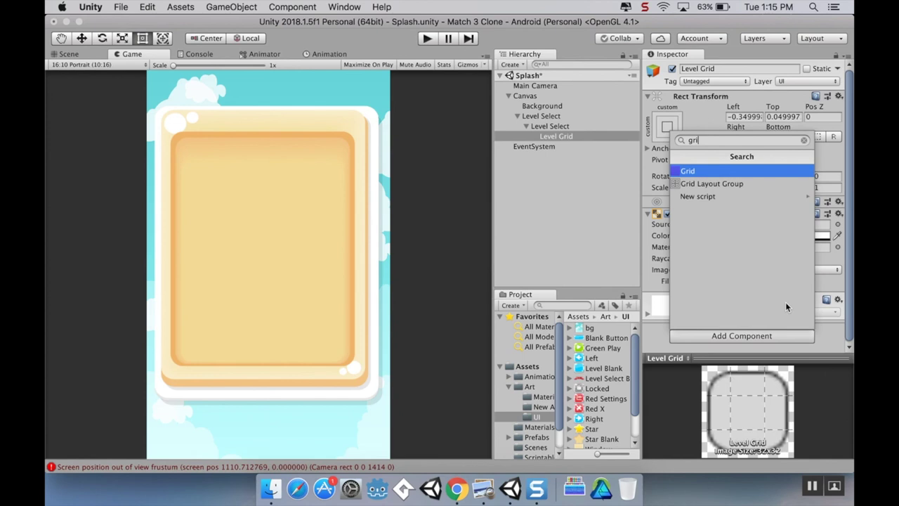
key("Down")
key("Return")
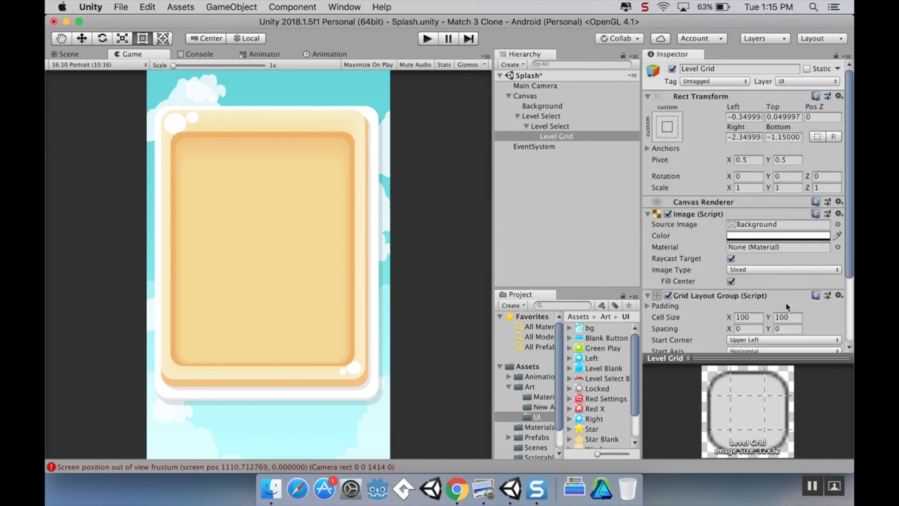
scroll(745, 239, "down", 5)
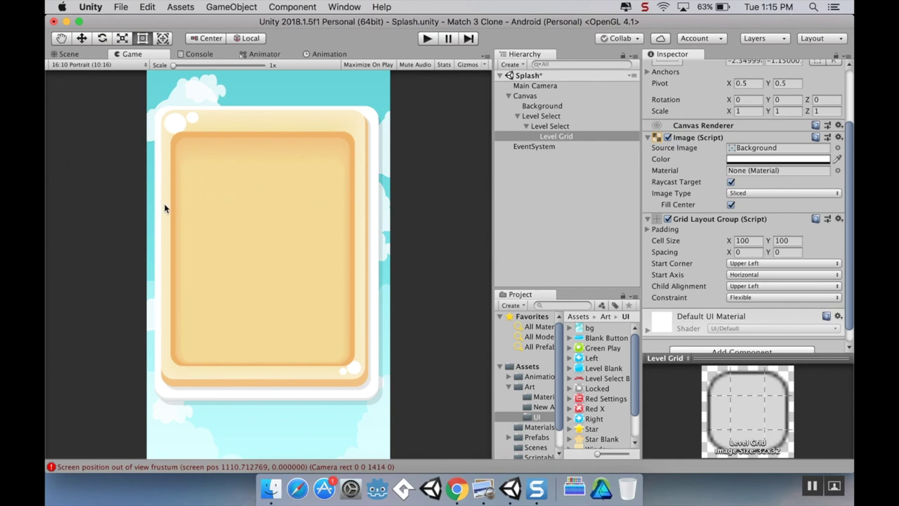
Set Child Alignment to Middle Center and Constraint to Fixed Column Count with count 3
left_click(769, 285)
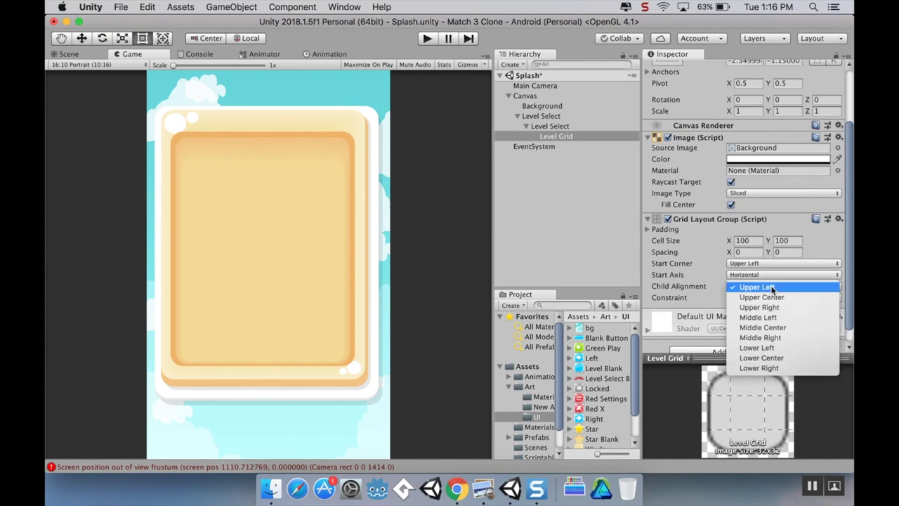
left_click(791, 331)
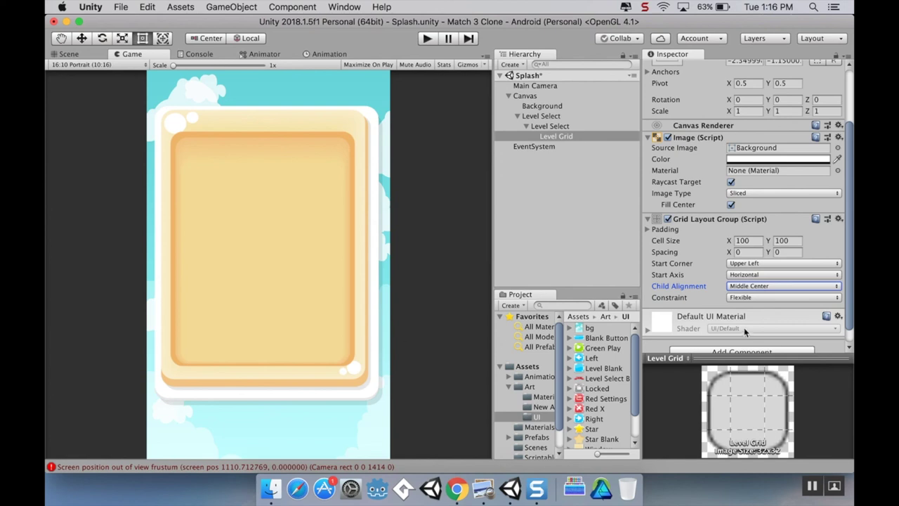
left_click(744, 298)
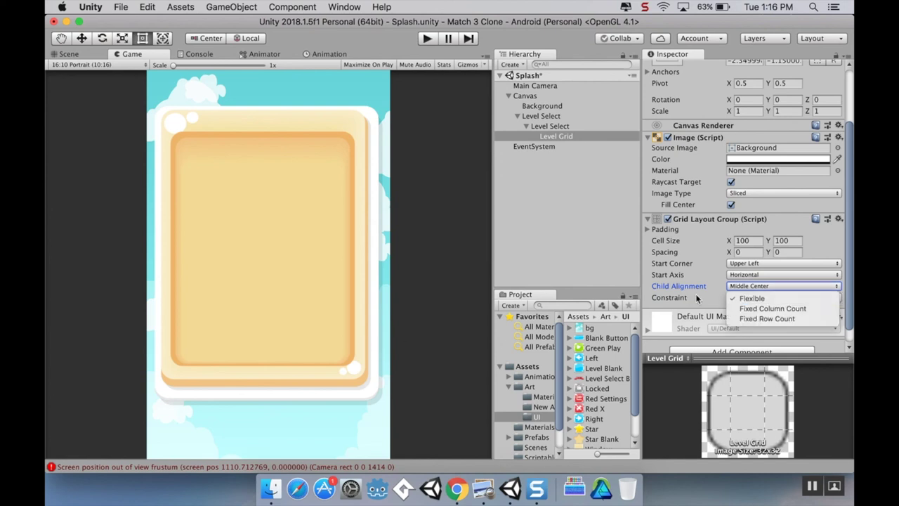
left_click(744, 309)
left_click(750, 308)
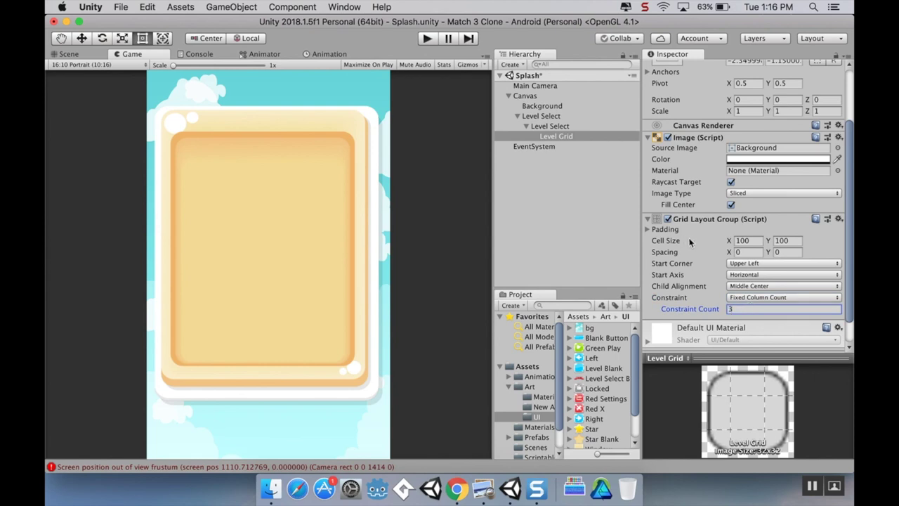
left_click(748, 253)
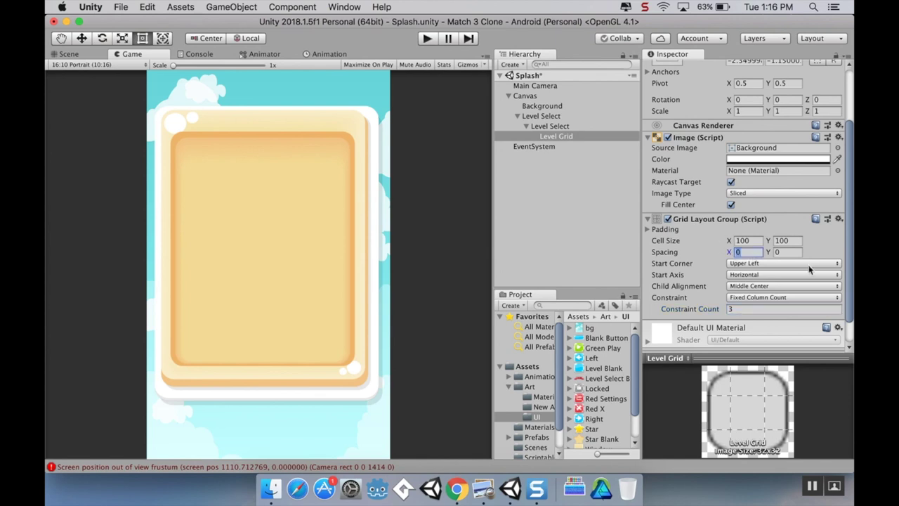
left_click(555, 135)
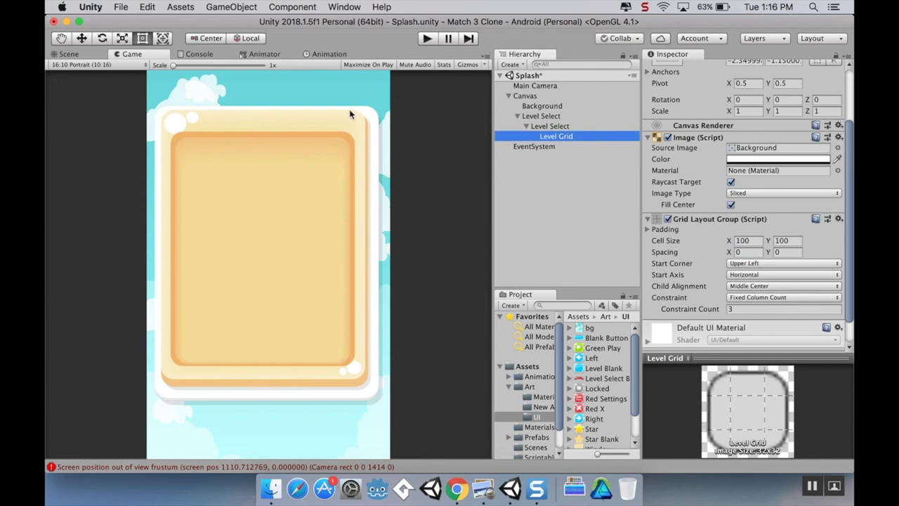
left_click(56, 54)
Create a UI Image under Level Grid and name it 'Level Prefab'
scroll(313, 232, "up", 2)
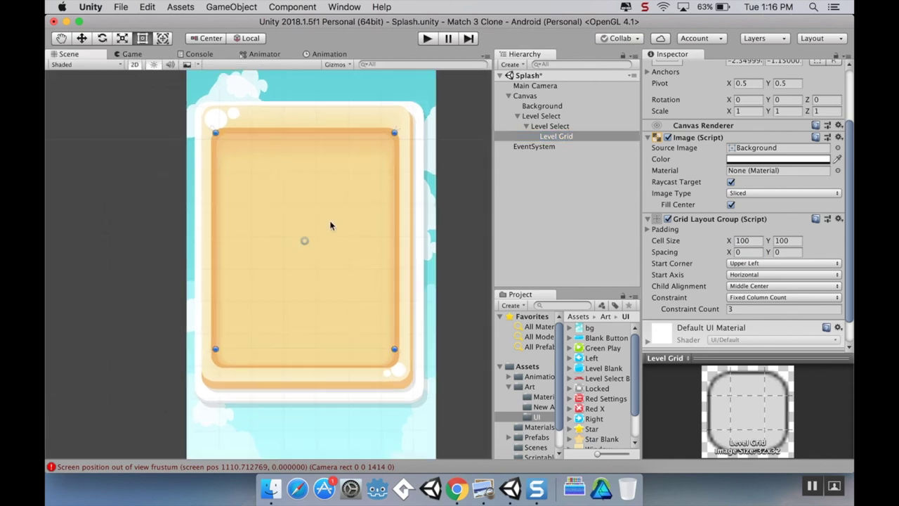
right_click(557, 136)
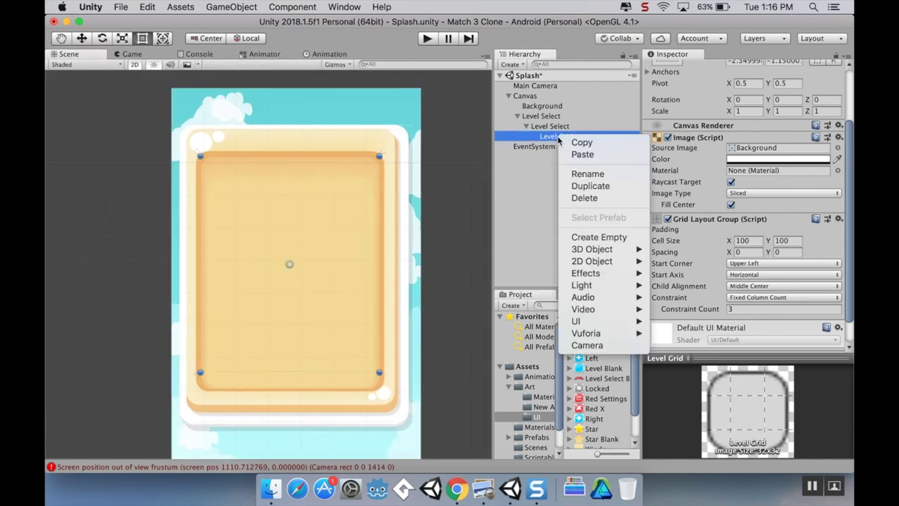
mouse_move(608, 322)
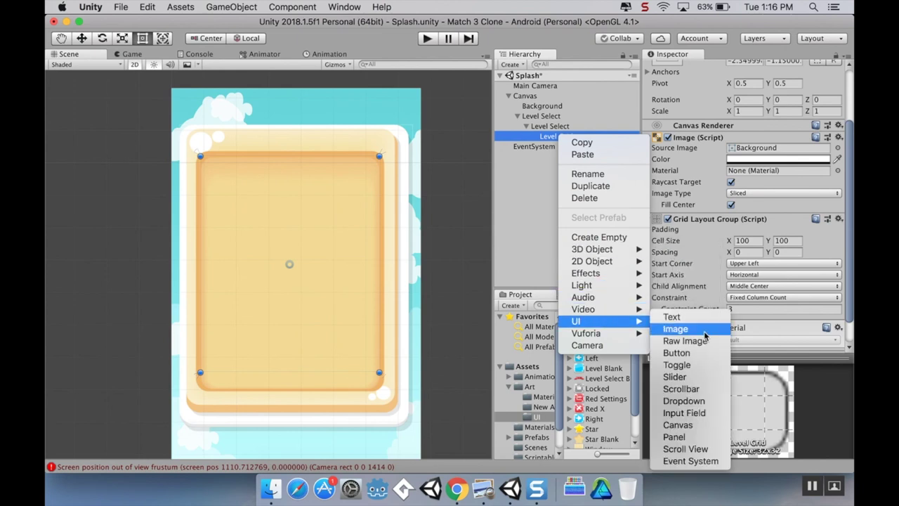
left_click(674, 329)
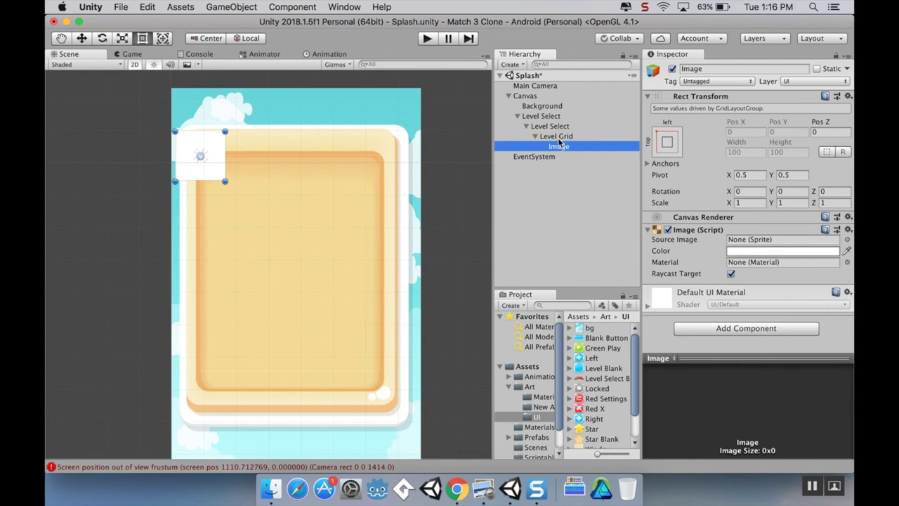
left_click(727, 68)
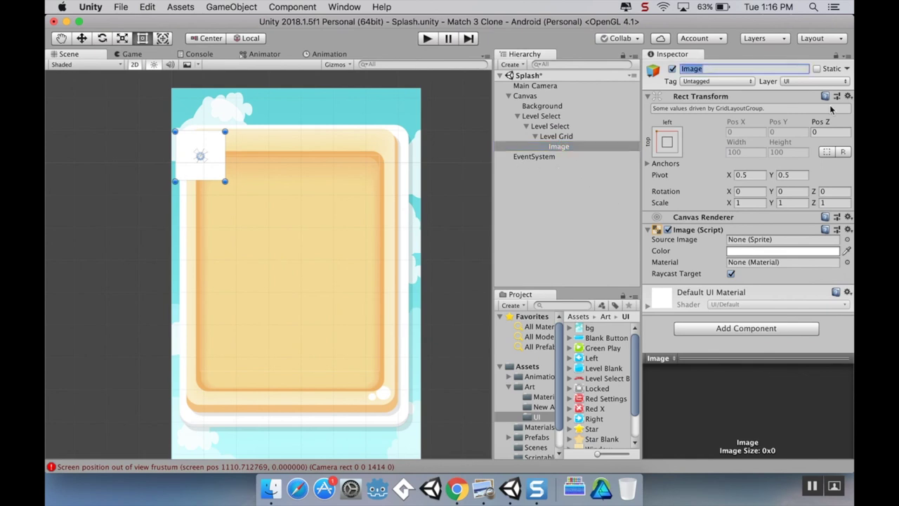
type("Level Prefab")
key("Return")
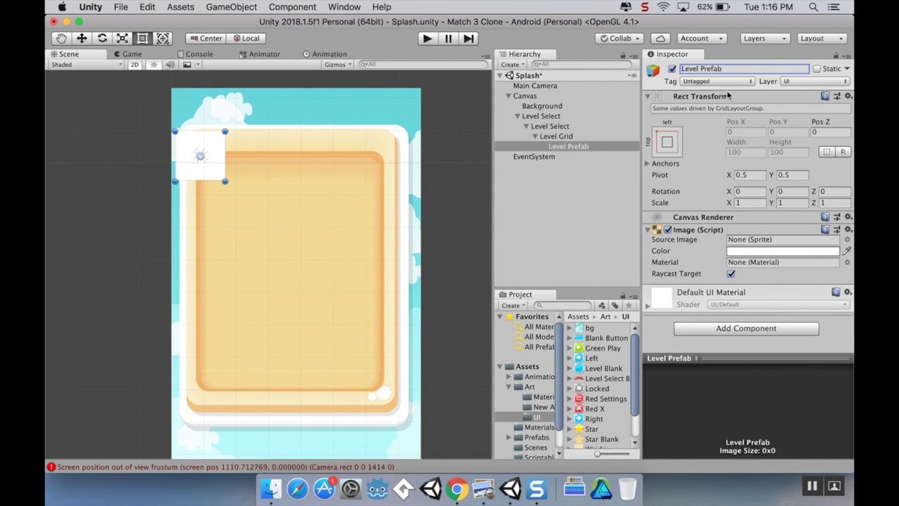
Review Level Prefab and Level Grid's 100×100 grid layout settings in the Inspector
left_click(560, 136)
left_click(572, 148)
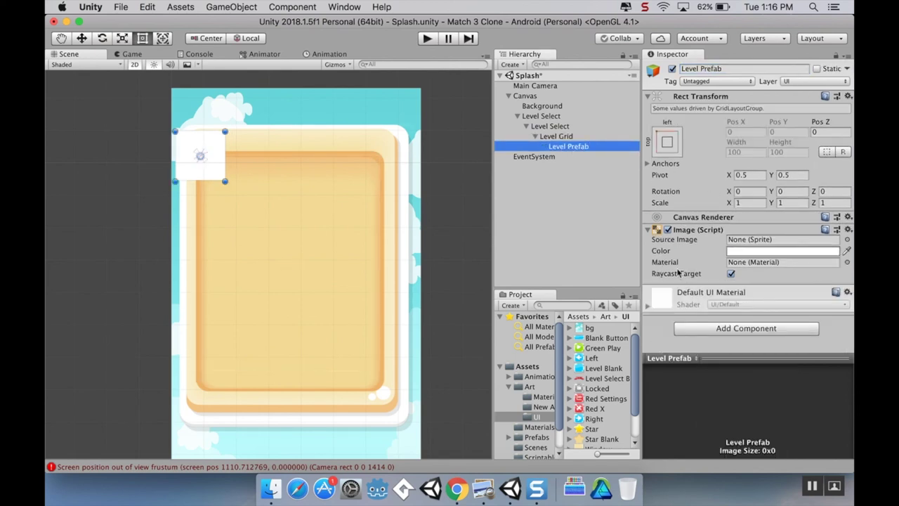
left_click(552, 139)
scroll(779, 257, "down", 5)
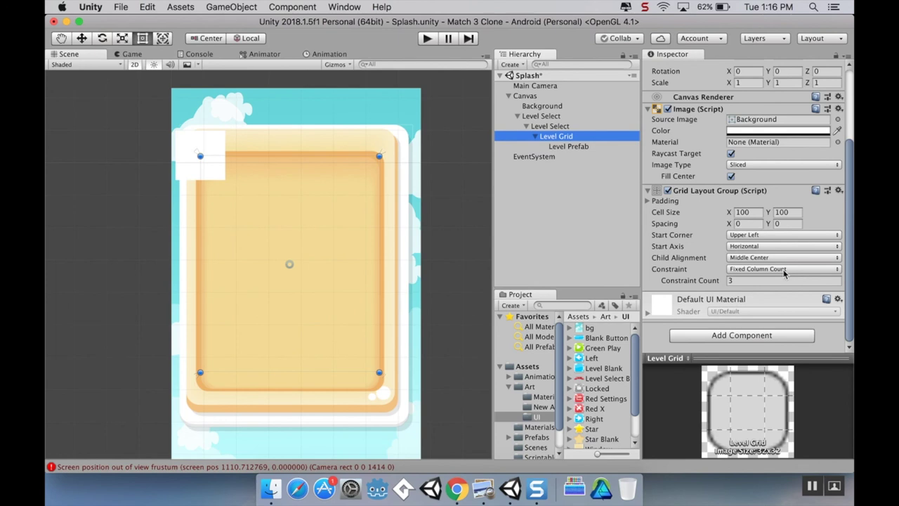
Keep the grid's Middle Center child alignment, then duplicate and delete a trial copy of Level Prefab
left_click(776, 258)
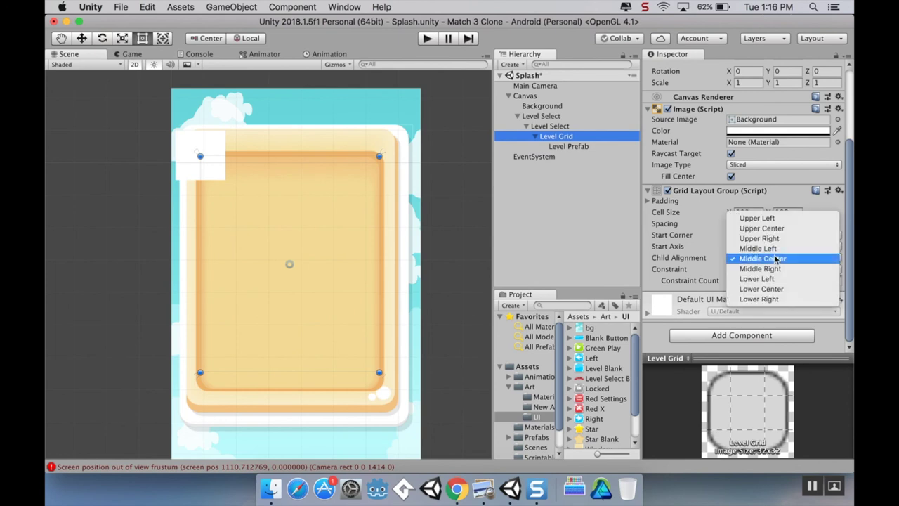
left_click(777, 259)
left_click(571, 146)
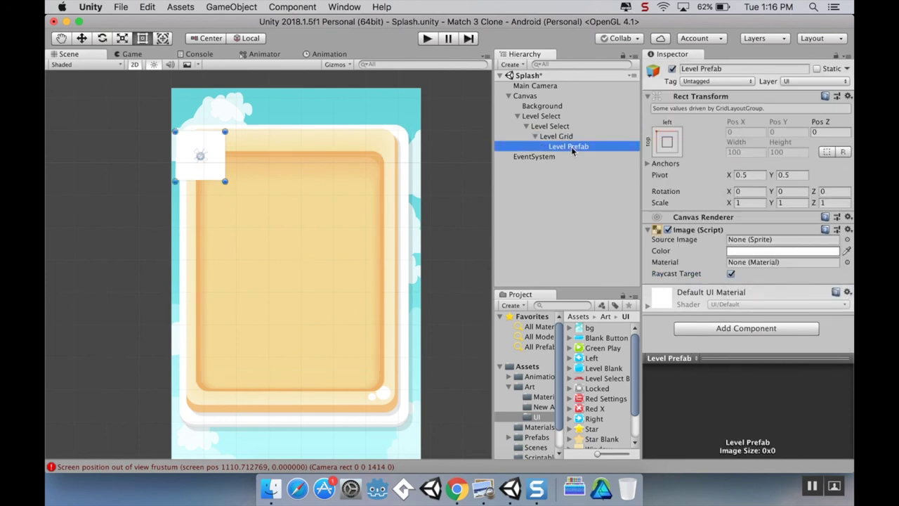
key("super+d")
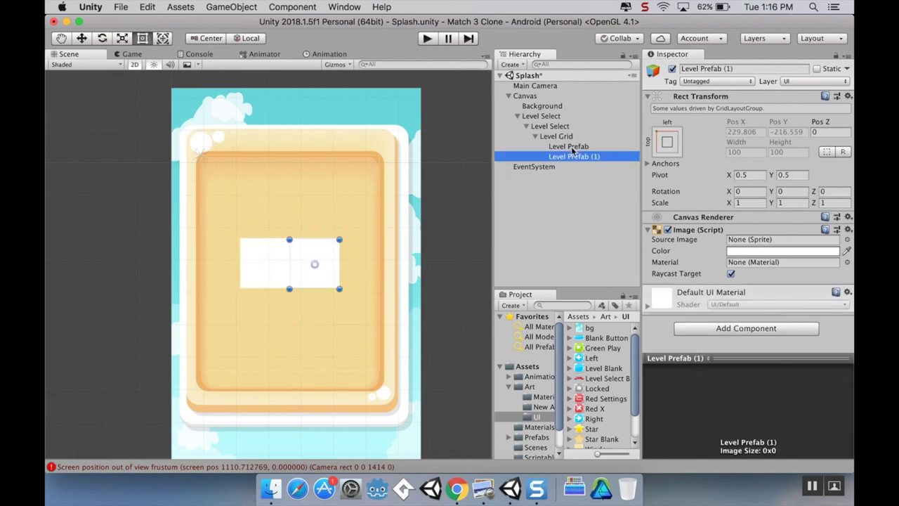
right_click(572, 154)
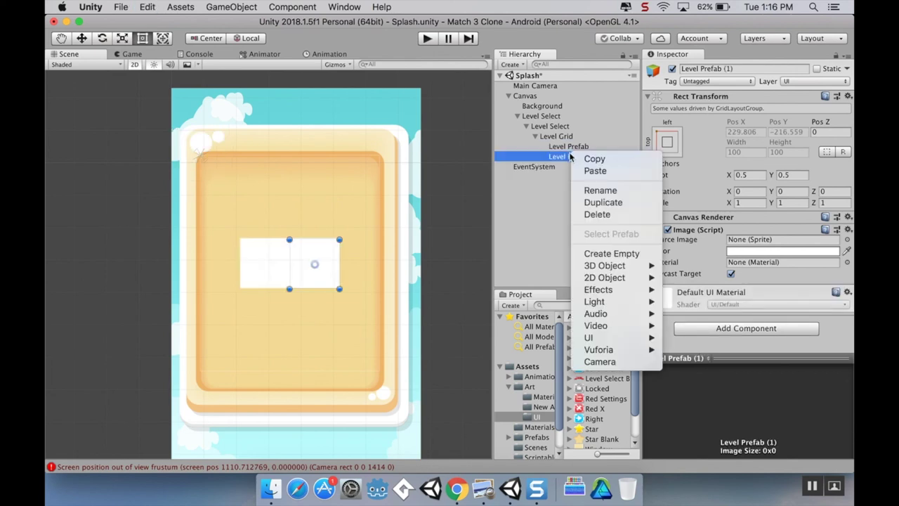
left_click(597, 214)
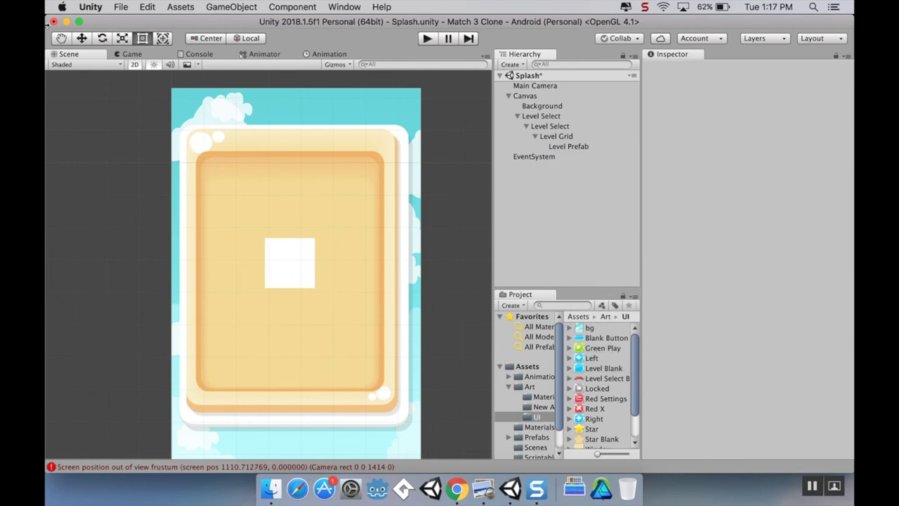
scroll(308, 253, "up", 5)
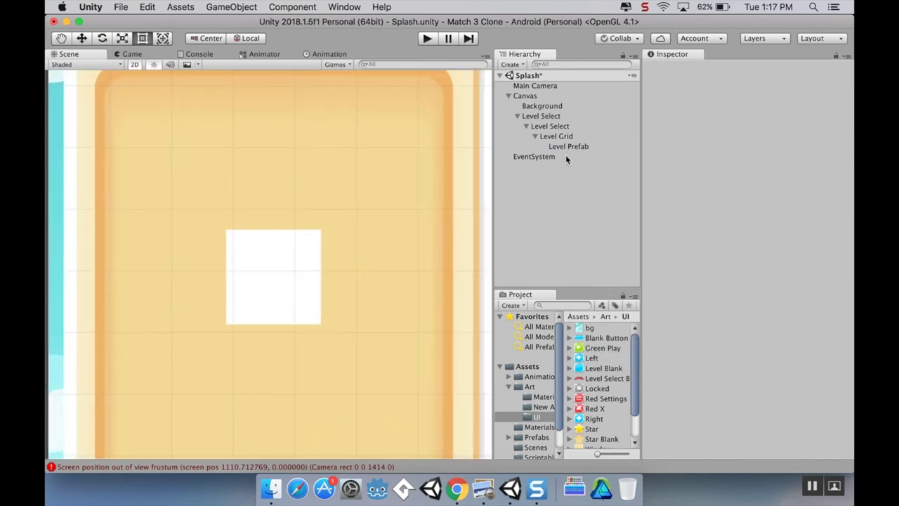
left_click(569, 146)
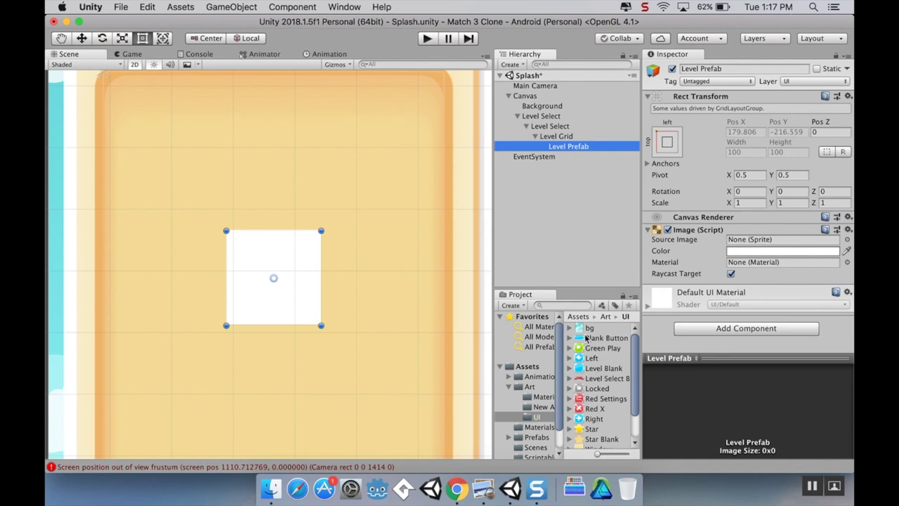
Assign the blue Level Blank sprite as Level Prefab's Source Image and add a UI Text child
left_click_drag(602, 369, 801, 240)
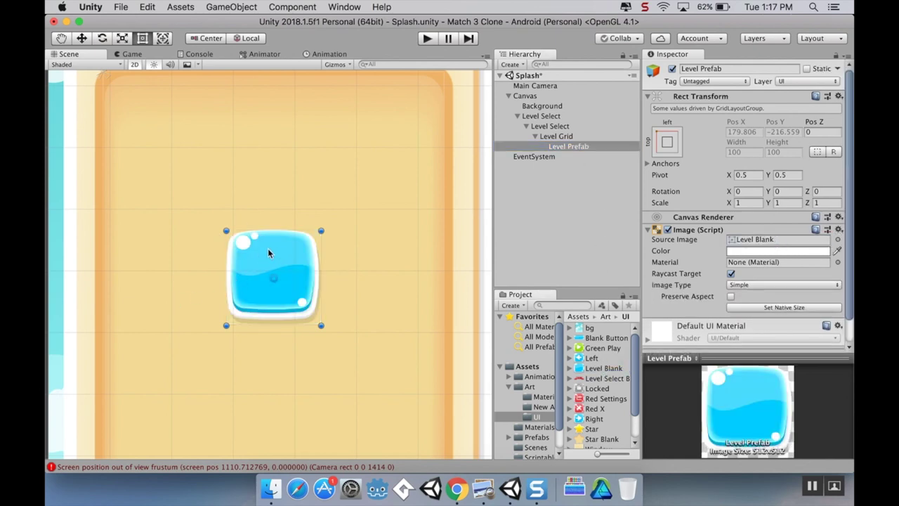
right_click(587, 146)
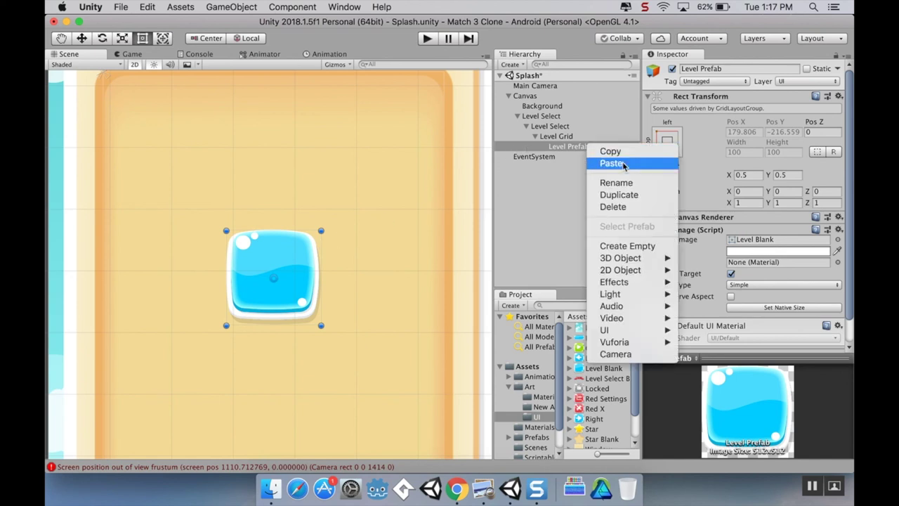
mouse_move(636, 330)
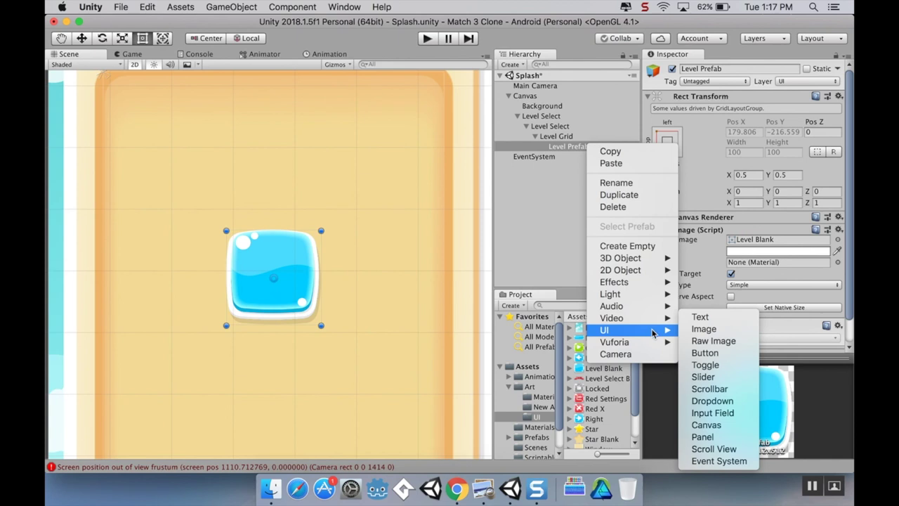
left_click(709, 321)
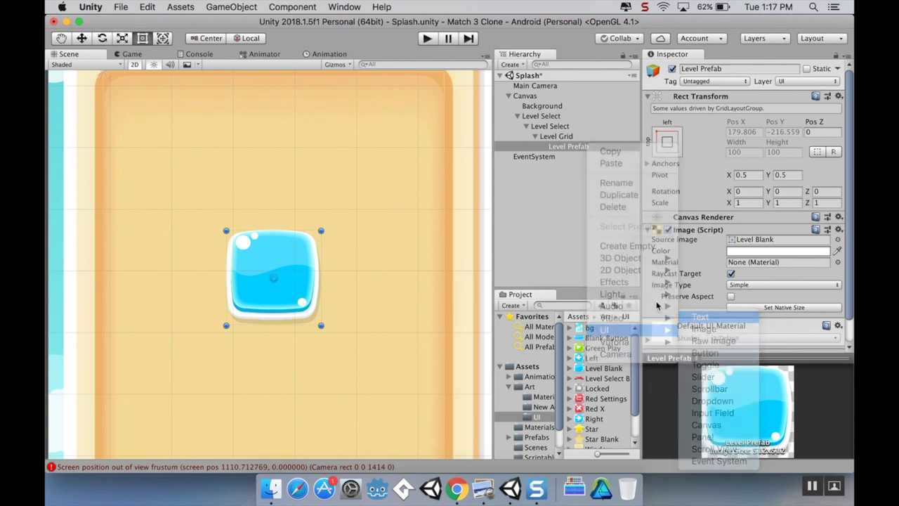
Resize the text box to fit the button and change its text to '00'
left_click_drag(350, 293, 307, 306)
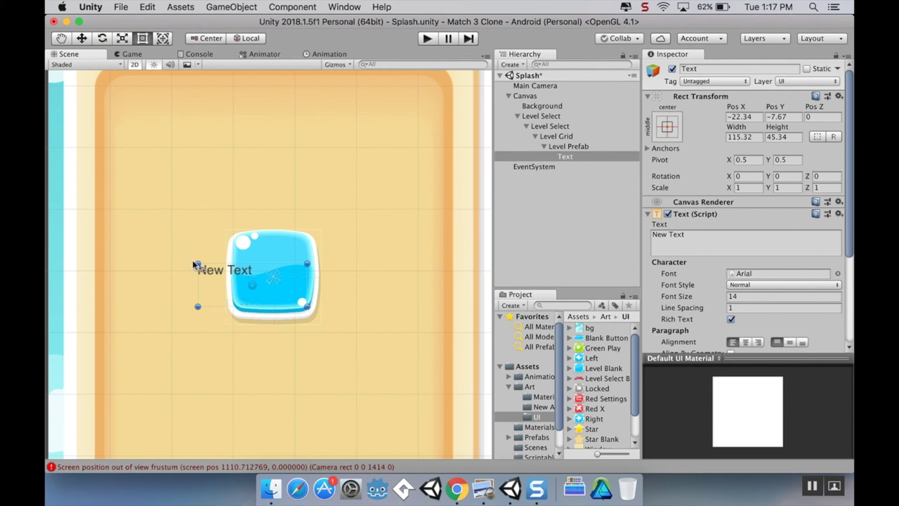
left_click_drag(196, 265, 234, 234)
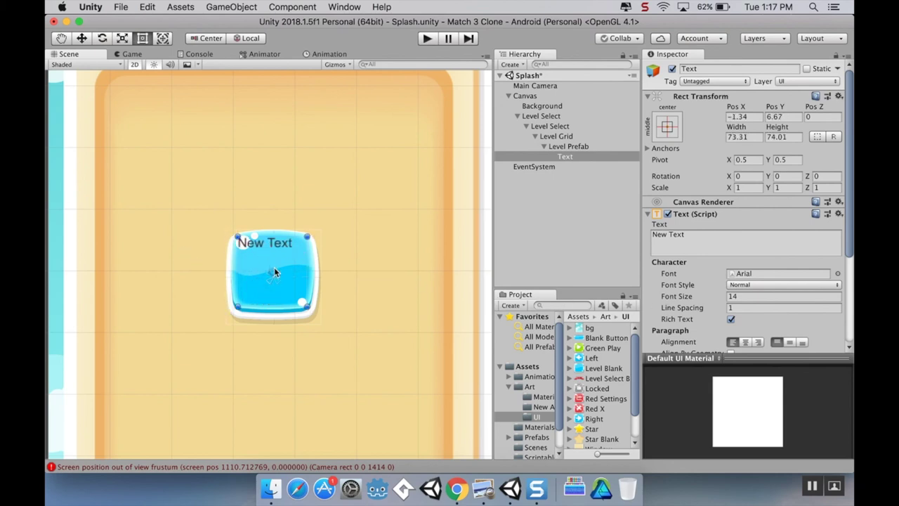
left_click(724, 247)
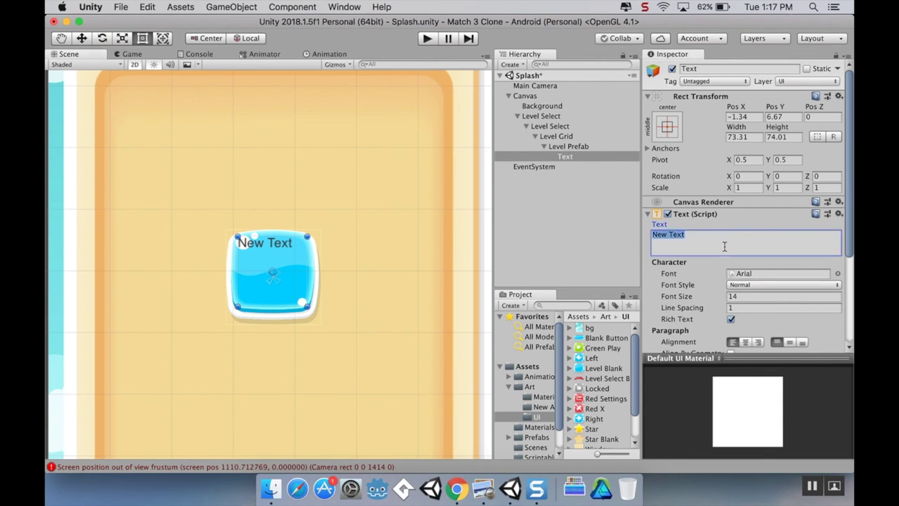
key("BackSpace")
type("00")
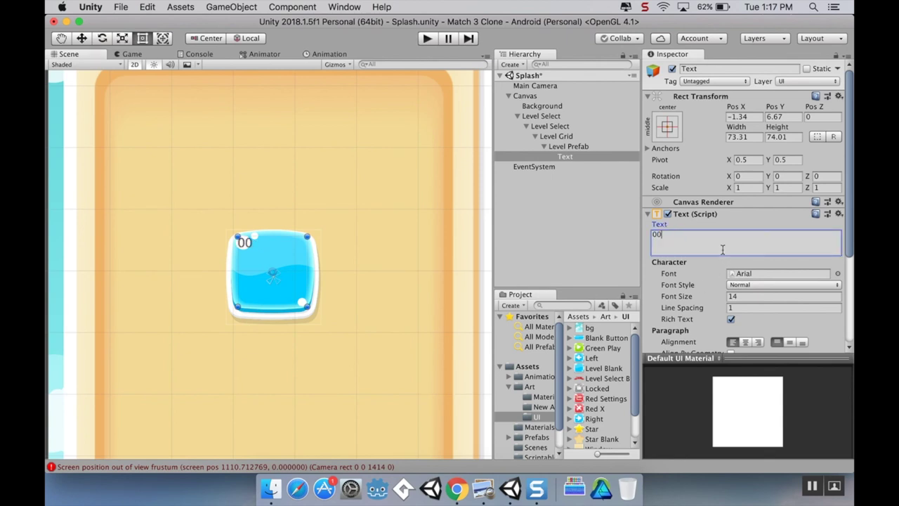
Centre the label both ways, make it bold and white, and enable Best Fit
scroll(772, 263, "down", 3)
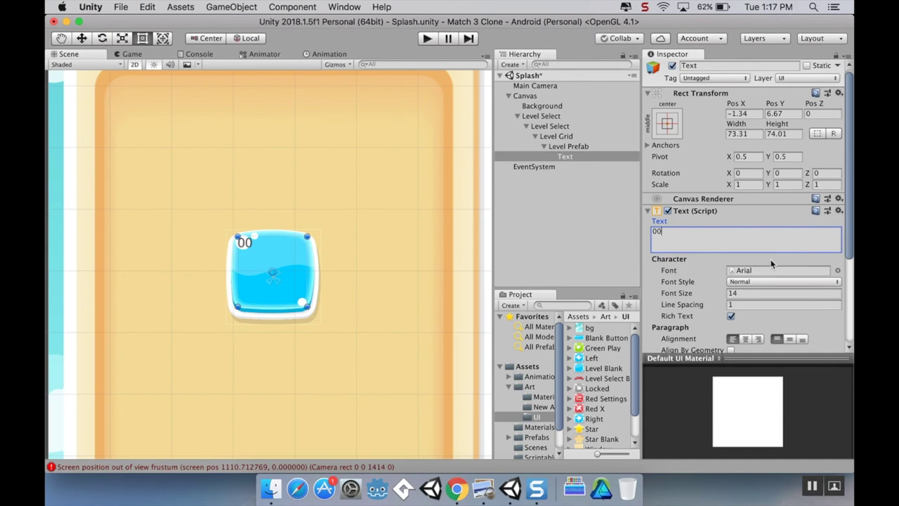
left_click(745, 302)
left_click(790, 302)
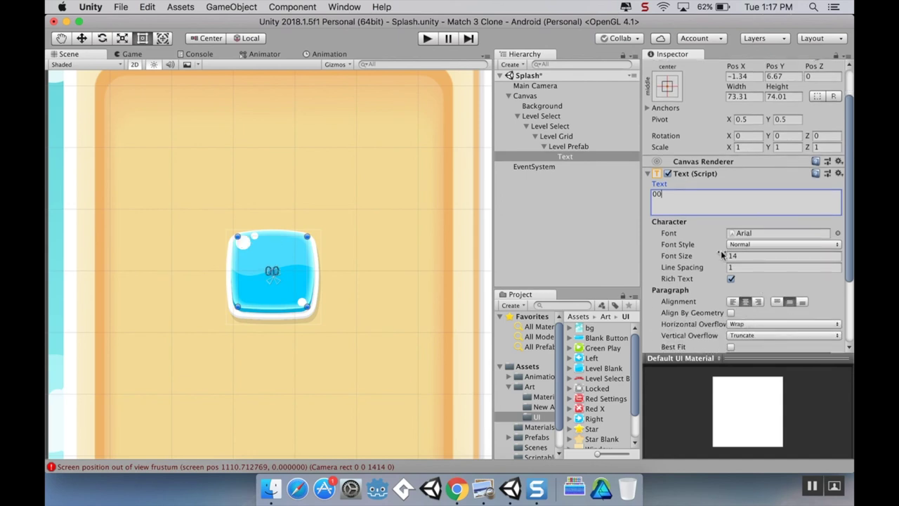
scroll(759, 225, "down", 5)
left_click(760, 146)
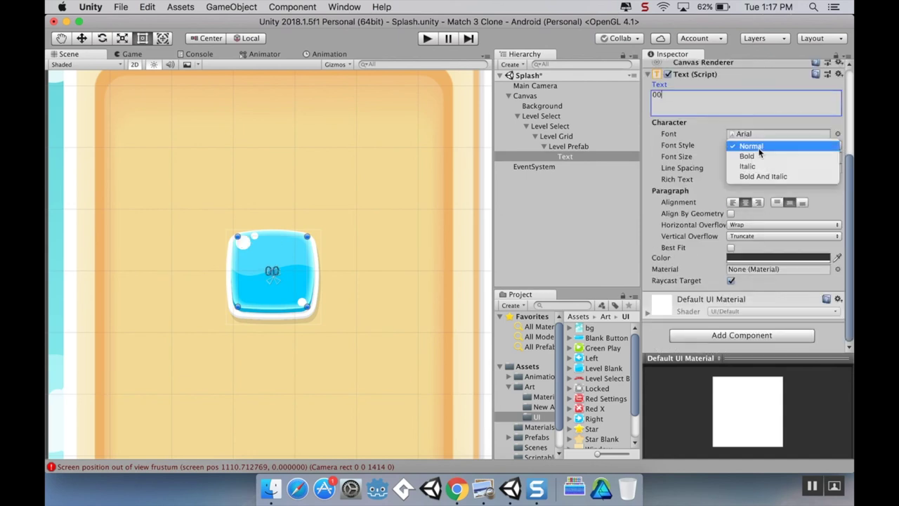
left_click(761, 157)
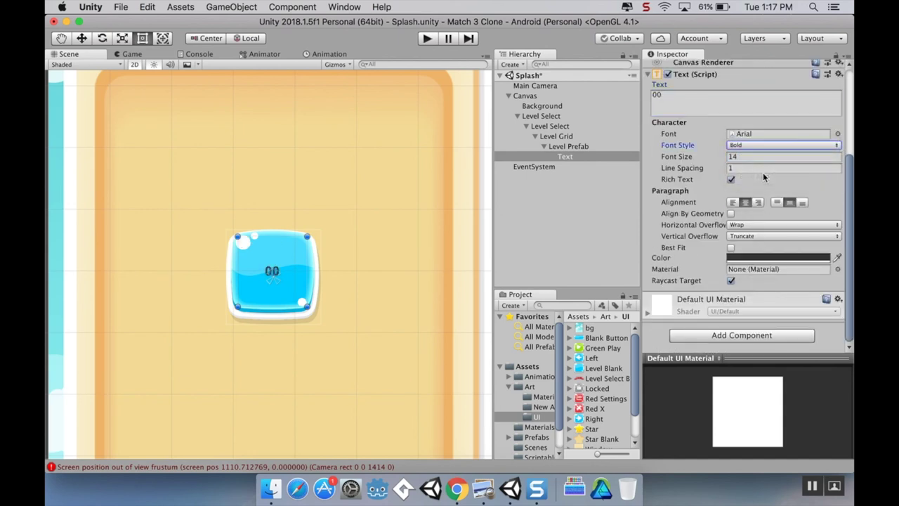
left_click(755, 258)
left_click_drag(105, 112, 46, 54)
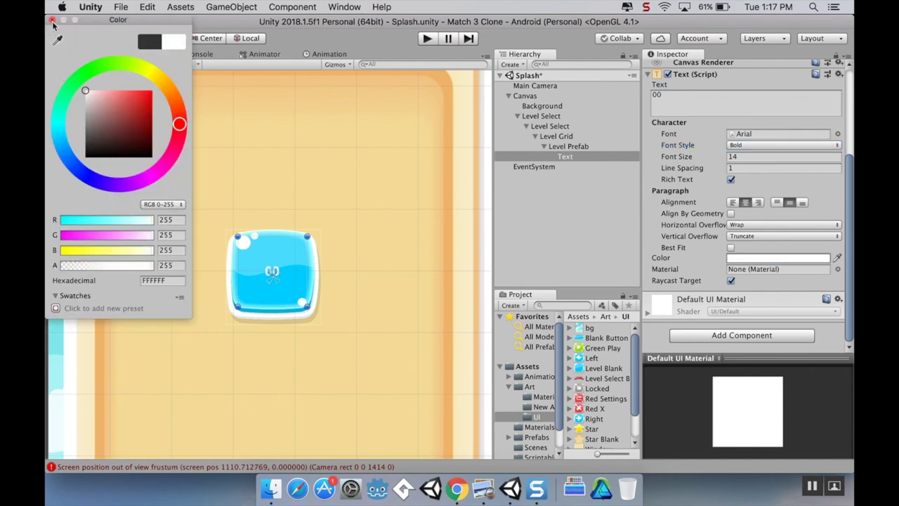
left_click(53, 21)
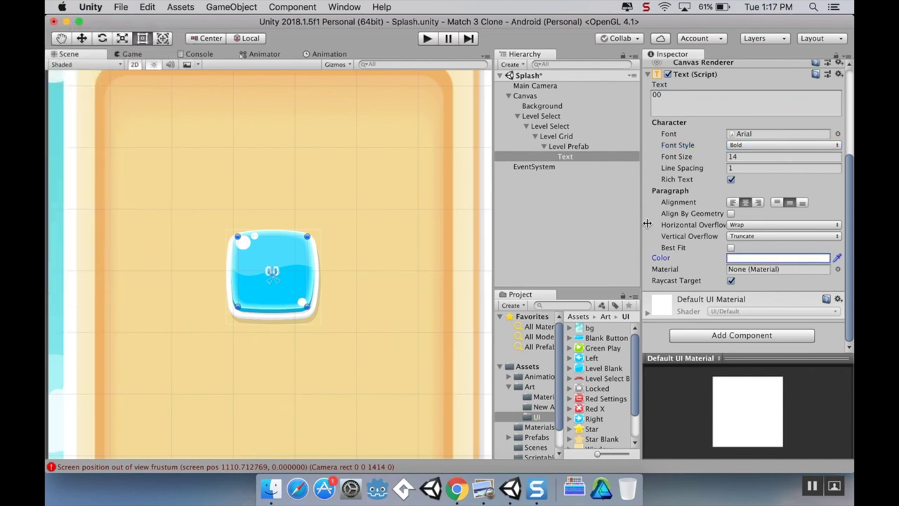
left_click(731, 247)
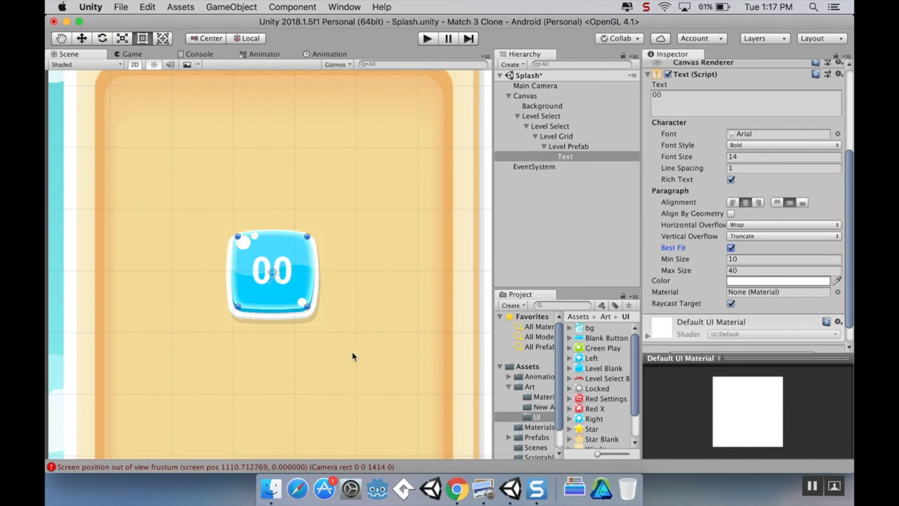
Rename the text object to 'Level Text'
left_click(572, 156)
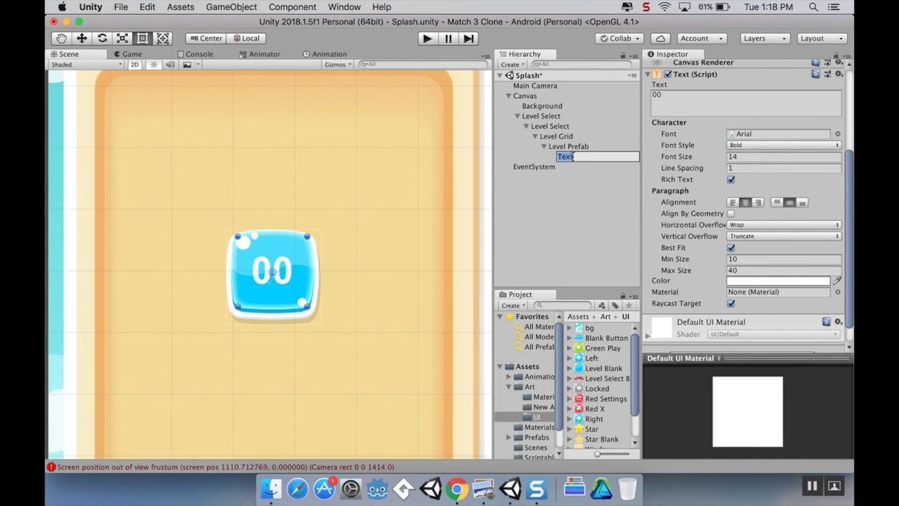
type("Level Text")
key("Return")
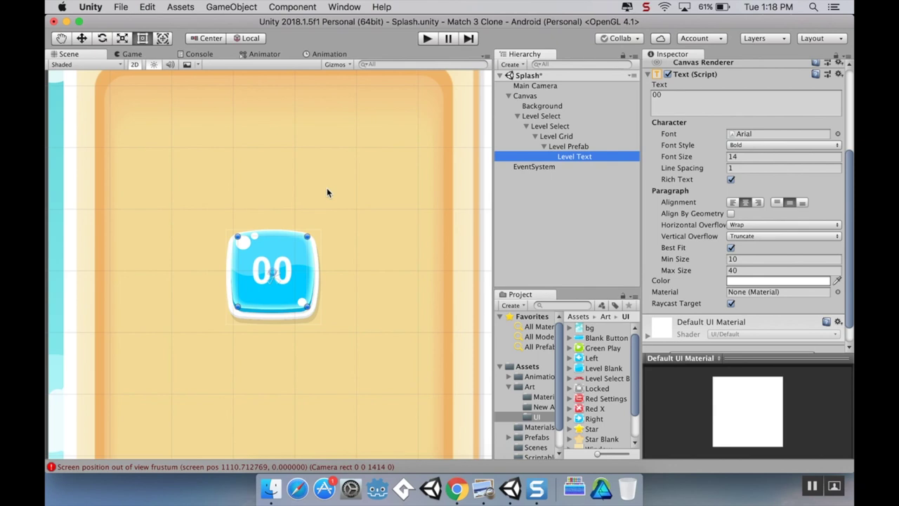
left_click(565, 147)
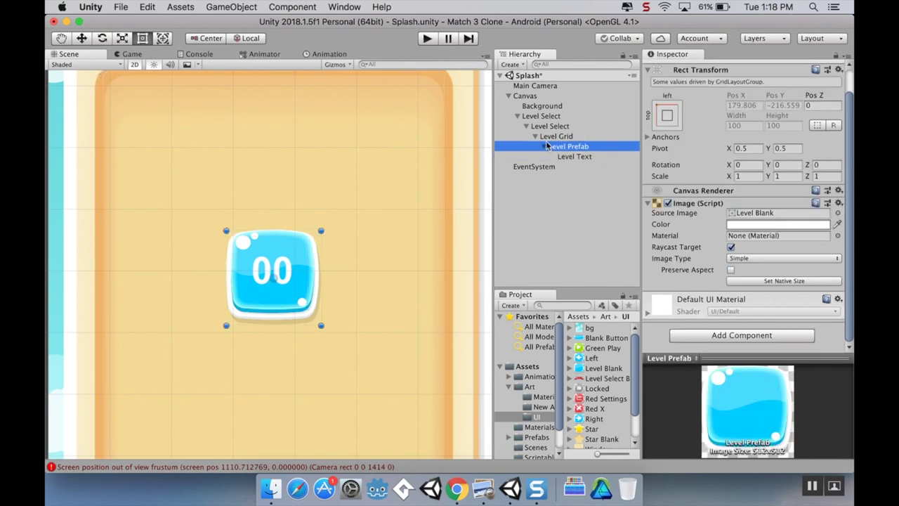
Add a UI Image child to Level Prefab and size it 32 × 32
right_click(573, 148)
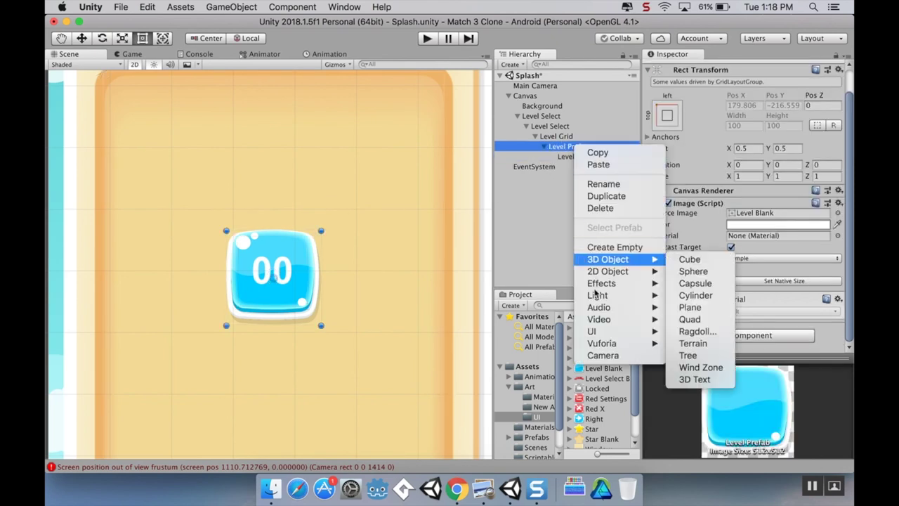
mouse_move(611, 331)
left_click(685, 330)
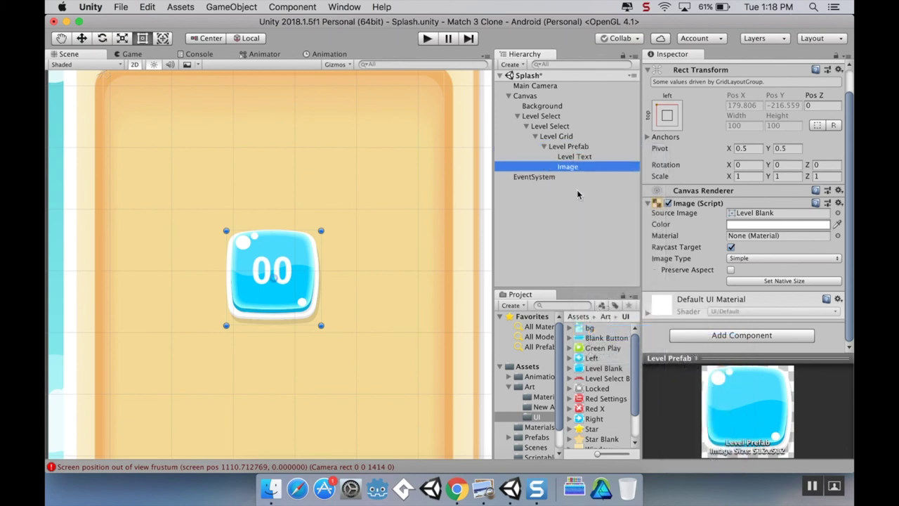
left_click(745, 136)
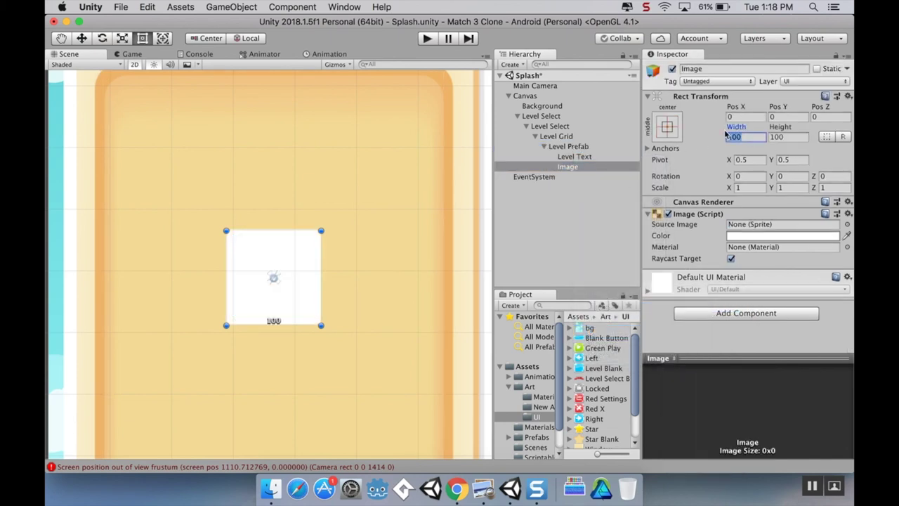
type("32")
key("Tab")
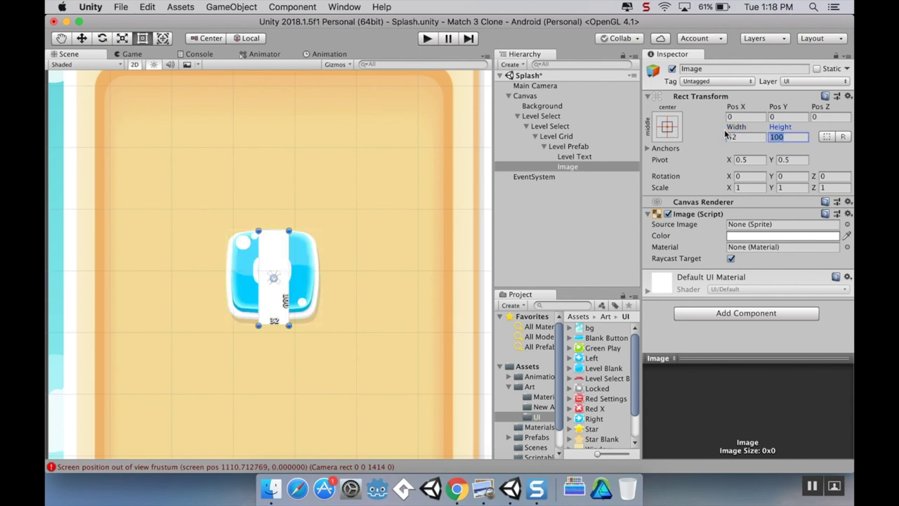
type("32")
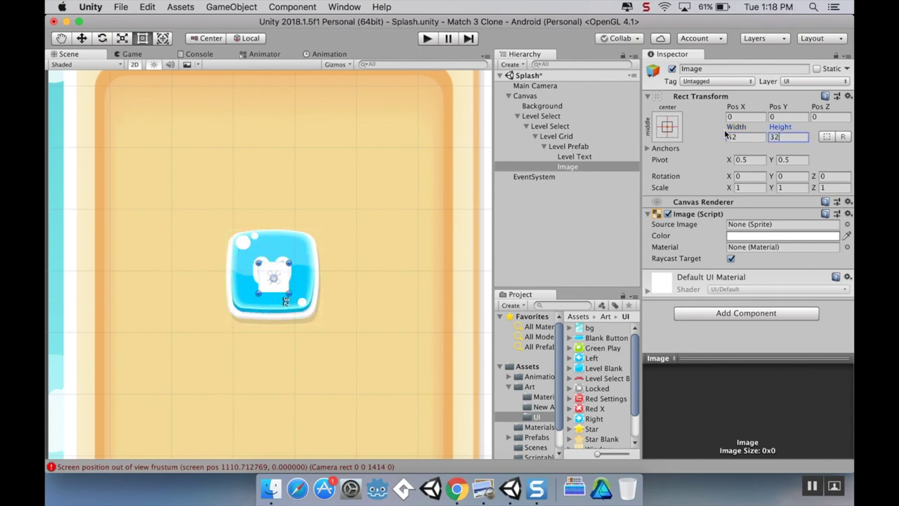
Anchor the image bottom-left and move it just below the button's lower-left corner
left_click(669, 132)
left_click(704, 283)
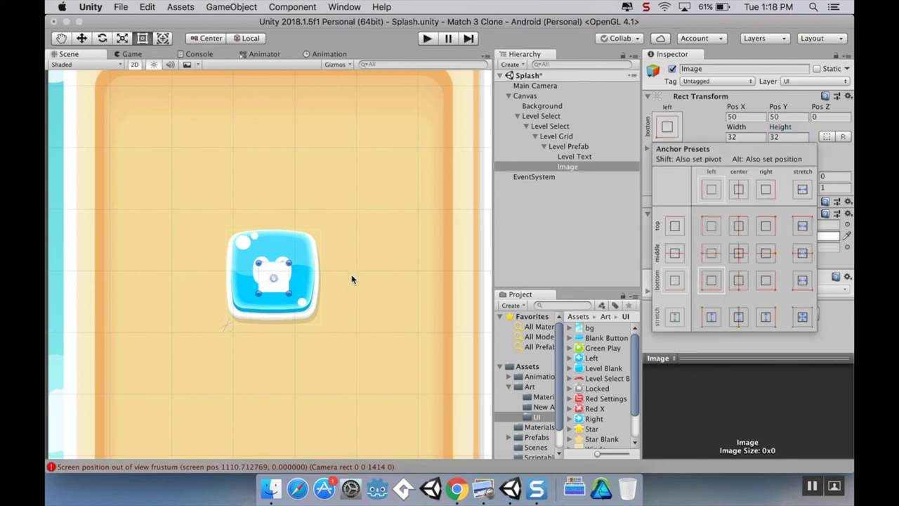
left_click(278, 299)
left_click_drag(280, 291, 242, 363)
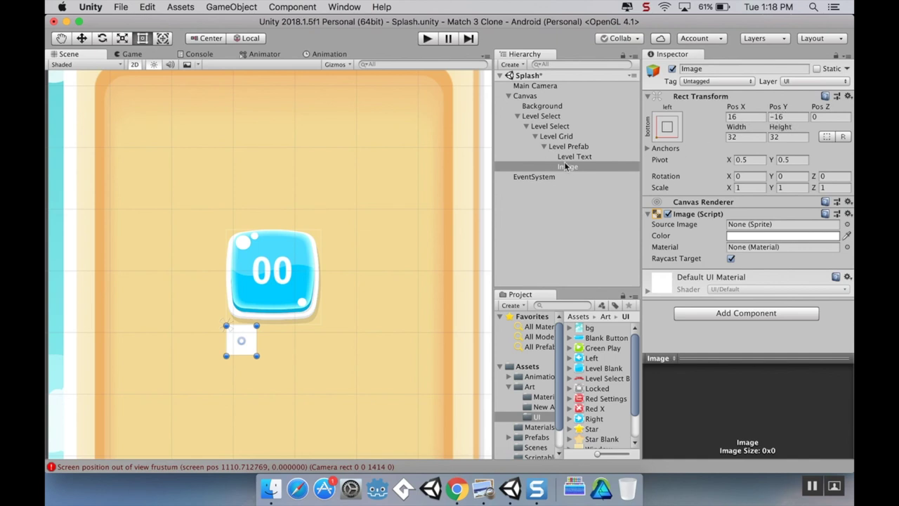
left_click(588, 168)
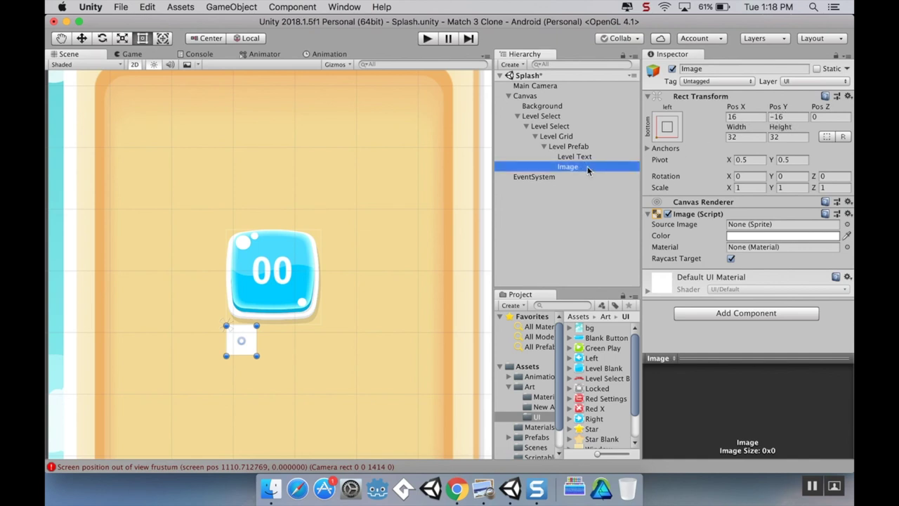
Duplicate the image, anchor the copy bottom-centre and set its Pos X to 0
key("super+d")
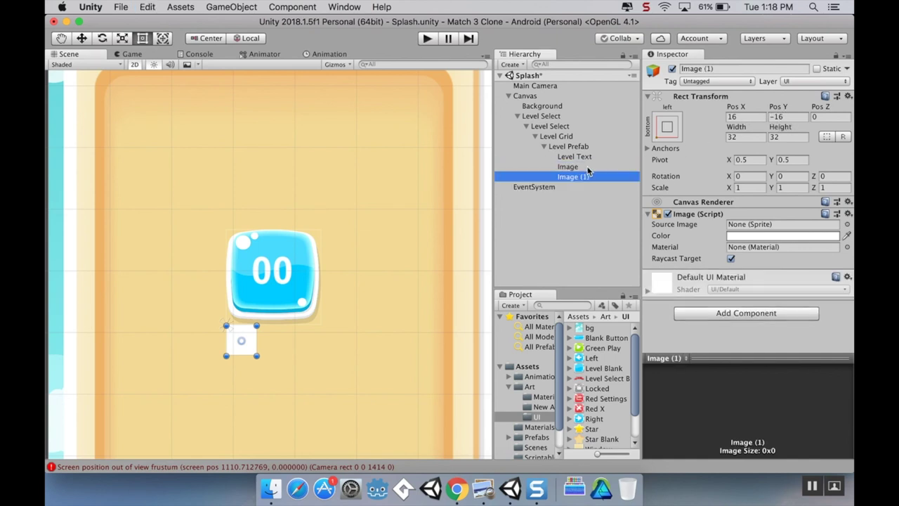
left_click(666, 128)
left_click(738, 279)
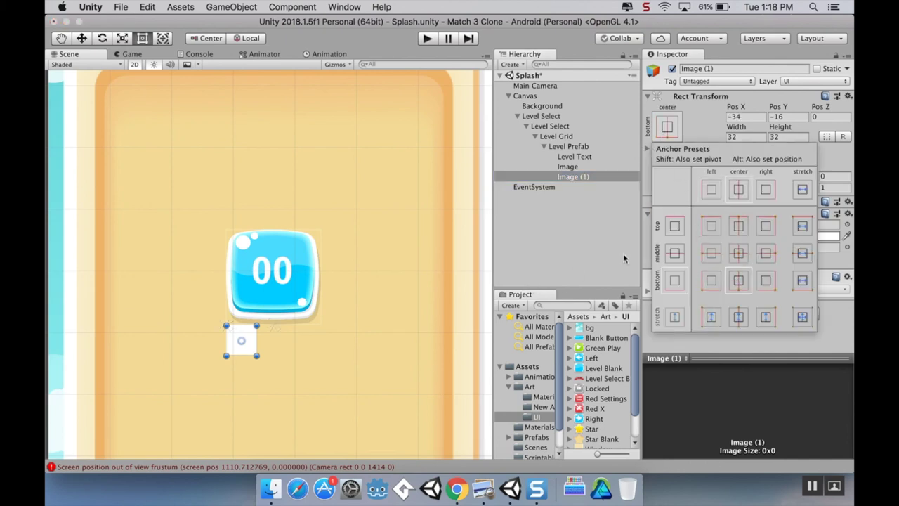
left_click(579, 177)
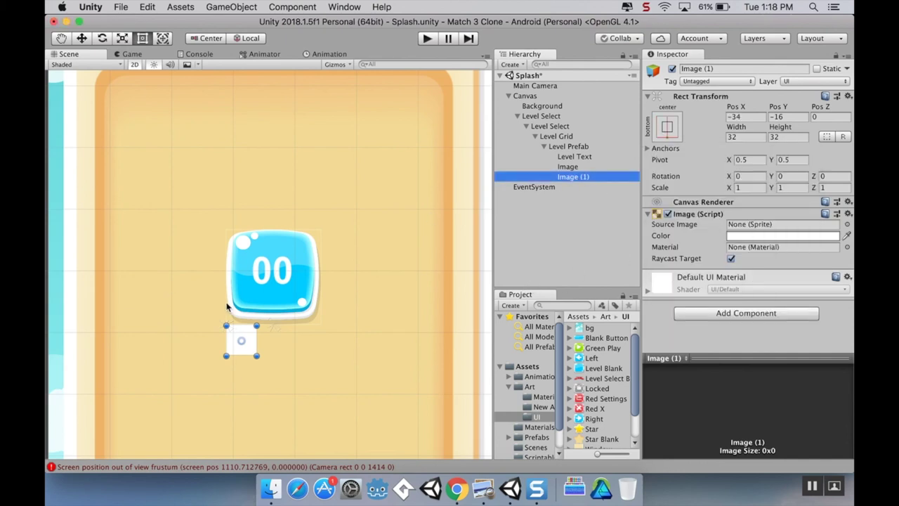
left_click_drag(250, 353, 296, 352)
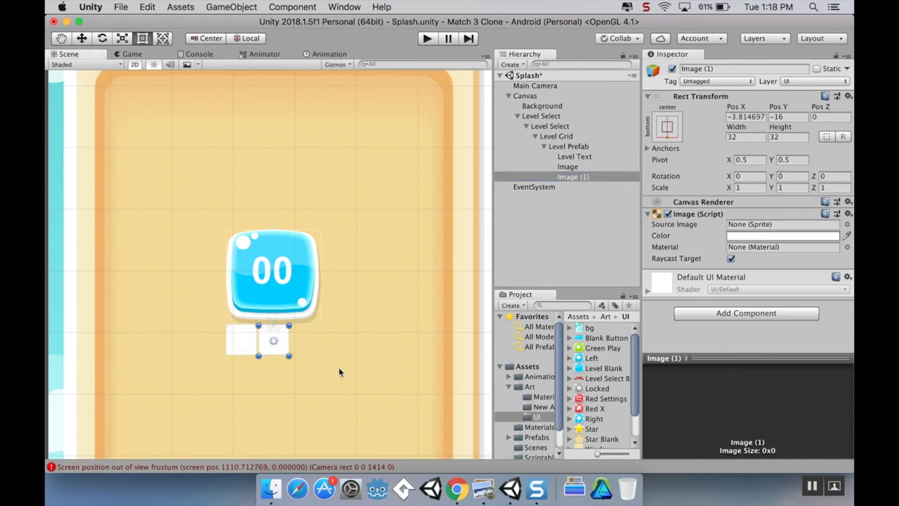
left_click(753, 118)
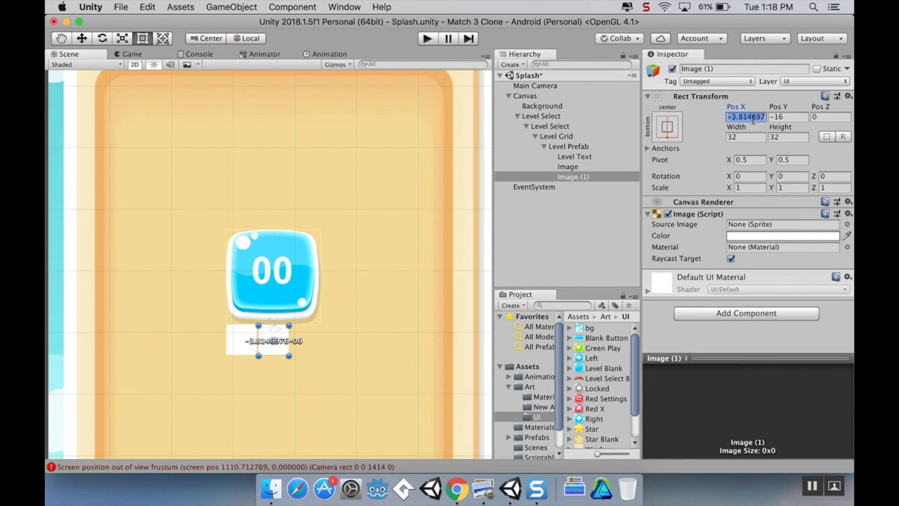
type("0")
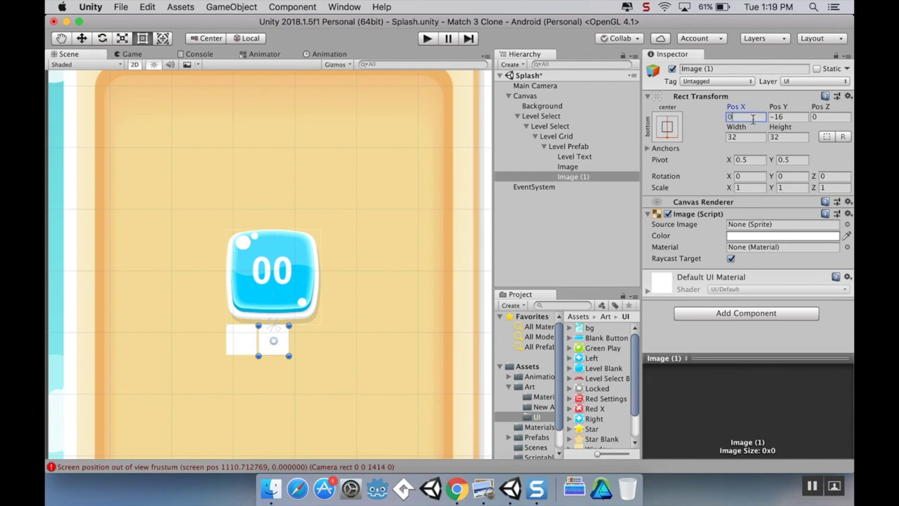
key("Tab")
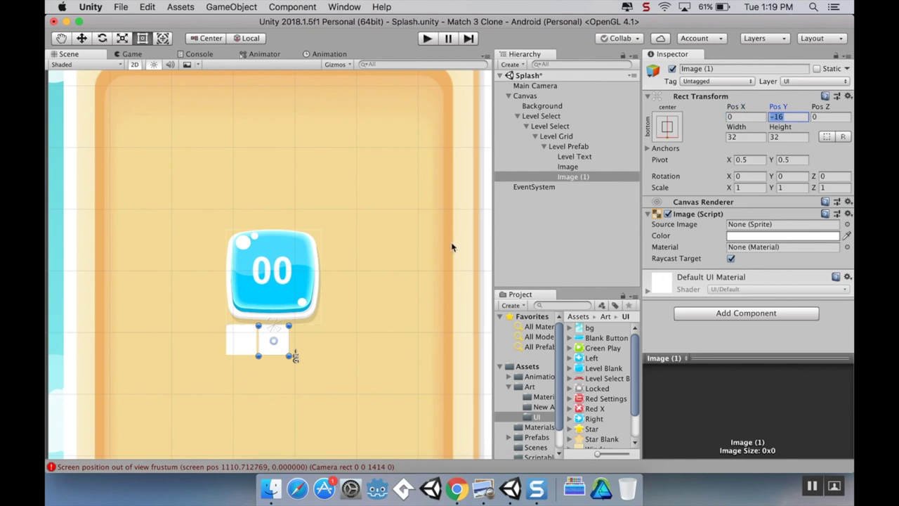
Duplicate Image (1) as a third square, anchored bottom-right beside the middle one at X −16
left_click(571, 176)
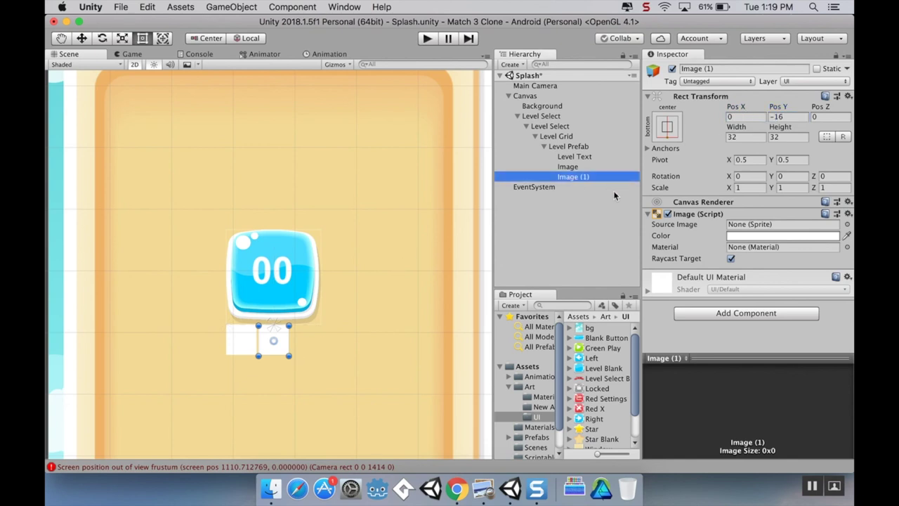
key("super+d")
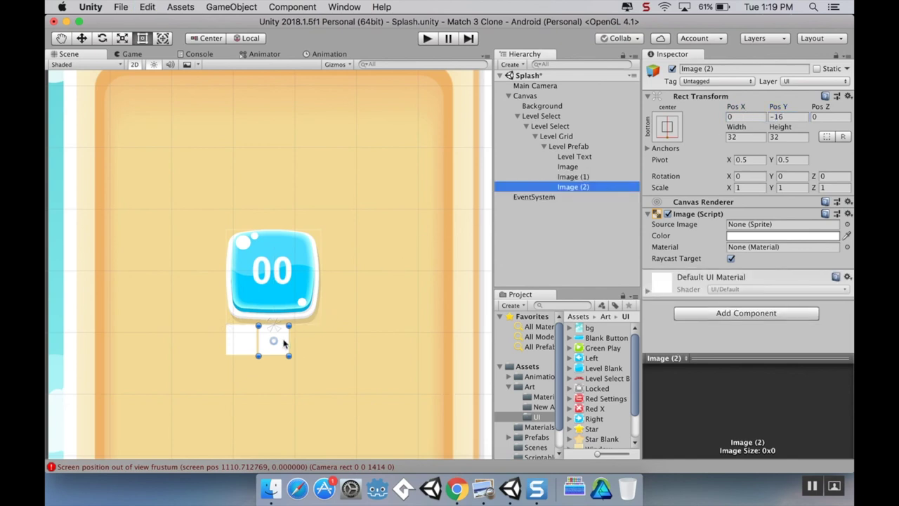
left_click(667, 130)
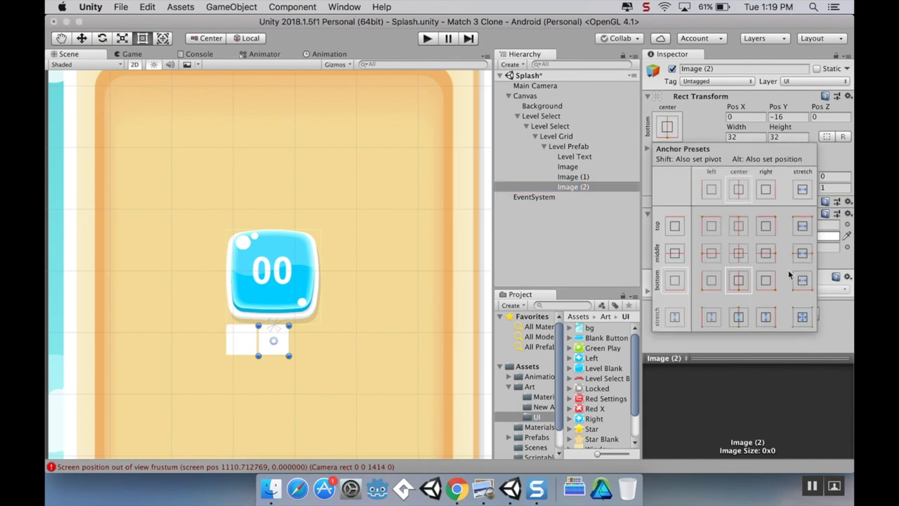
left_click(768, 281)
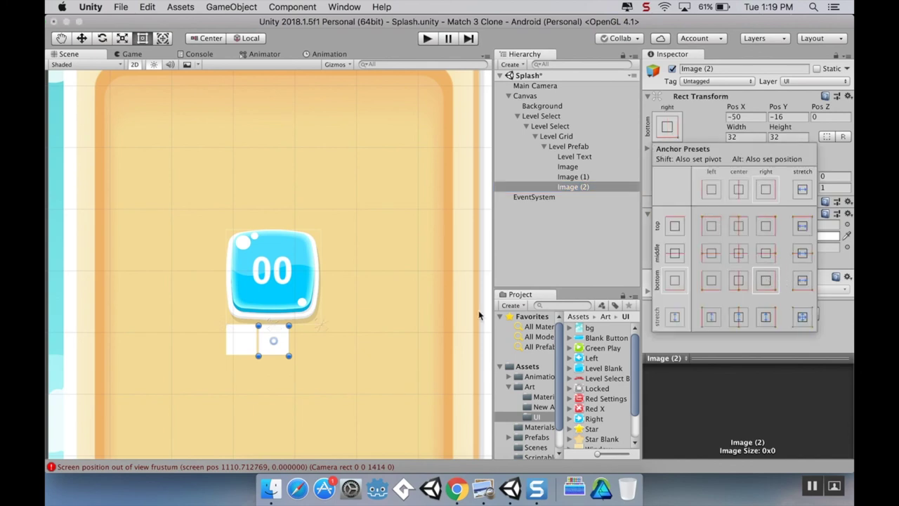
left_click(280, 347)
left_click_drag(282, 354, 323, 355)
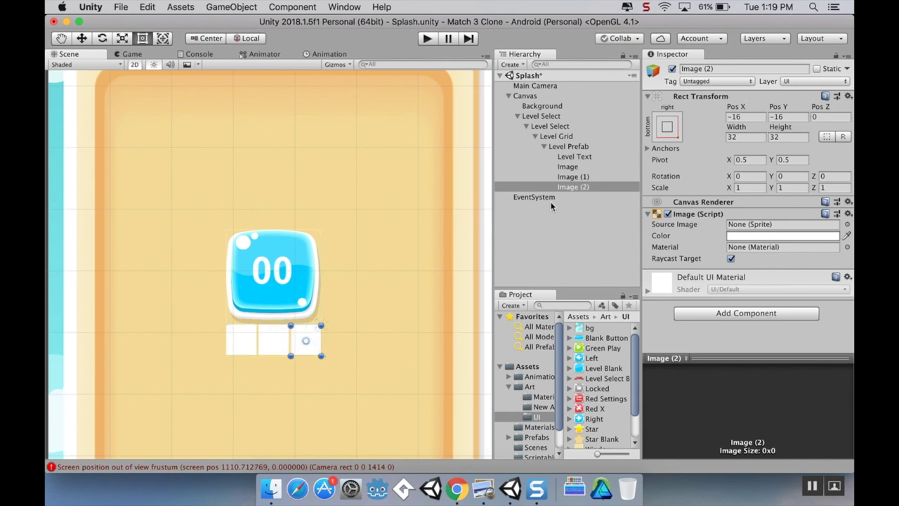
left_click(580, 168)
left_click(580, 168)
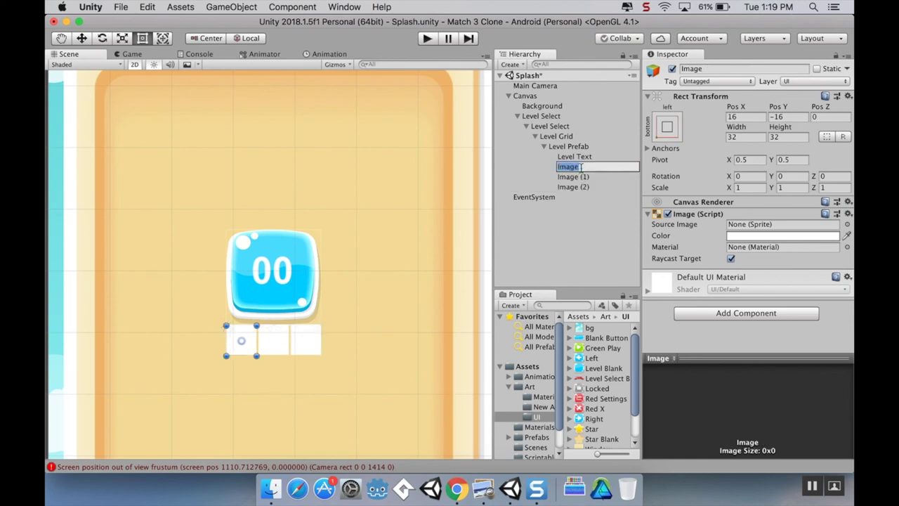
Rename Image, Image (1) and Image (2) in the Hierarchy to Star 1, Star 2 and Star 3
type("Sta")
key("Return")
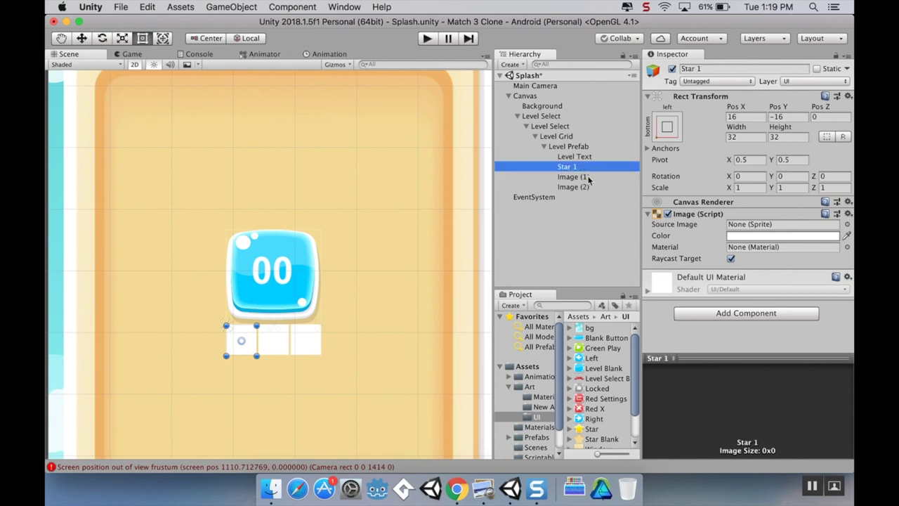
left_click(587, 177)
left_click(588, 177)
type("Star 2")
key("Return")
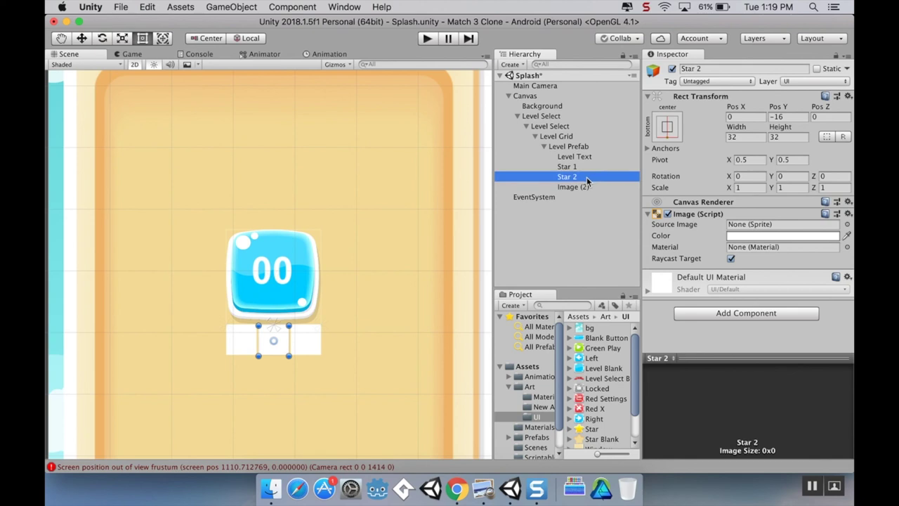
left_click(603, 185)
left_click(602, 185)
type("Star 3")
key("Return")
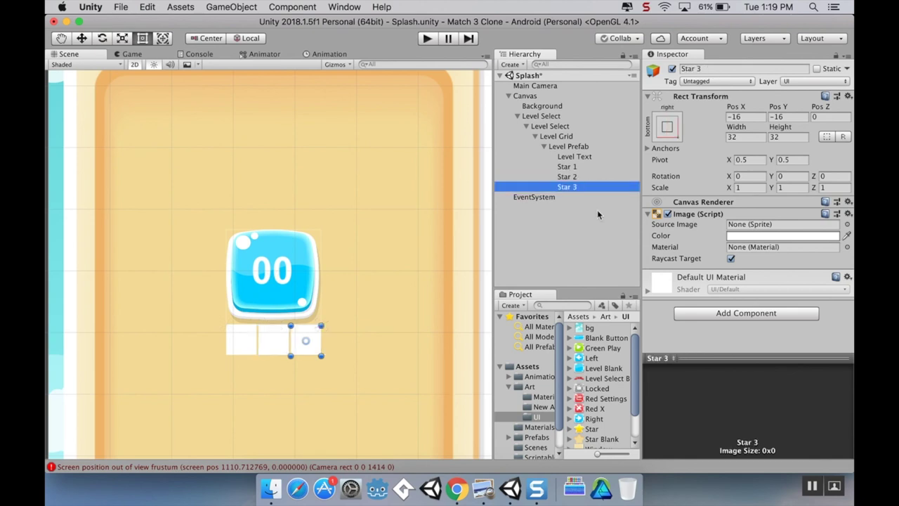
scroll(588, 402, "down", 1)
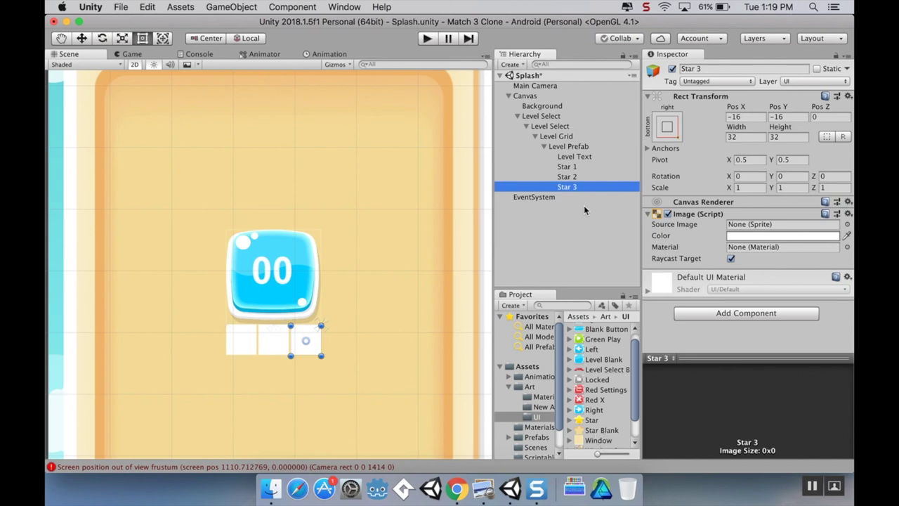
left_click(587, 167, "shift")
Give all three stars the Star Blank sprite, leaving Preserve Aspect off
left_click_drag(604, 430, 749, 226)
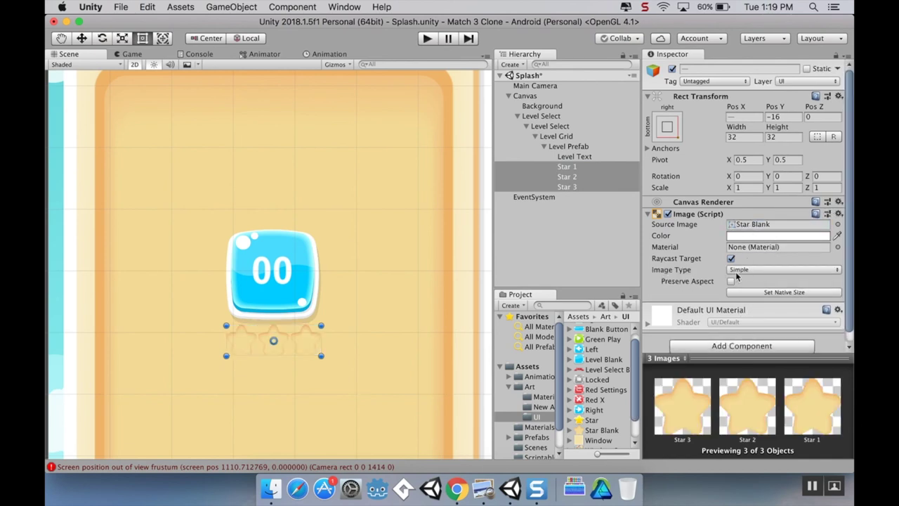
left_click(732, 281)
left_click(731, 281)
Preview the level card in the Game view, then return to the Scene view
left_click(370, 325)
key("q")
scroll(363, 354, "down", 2)
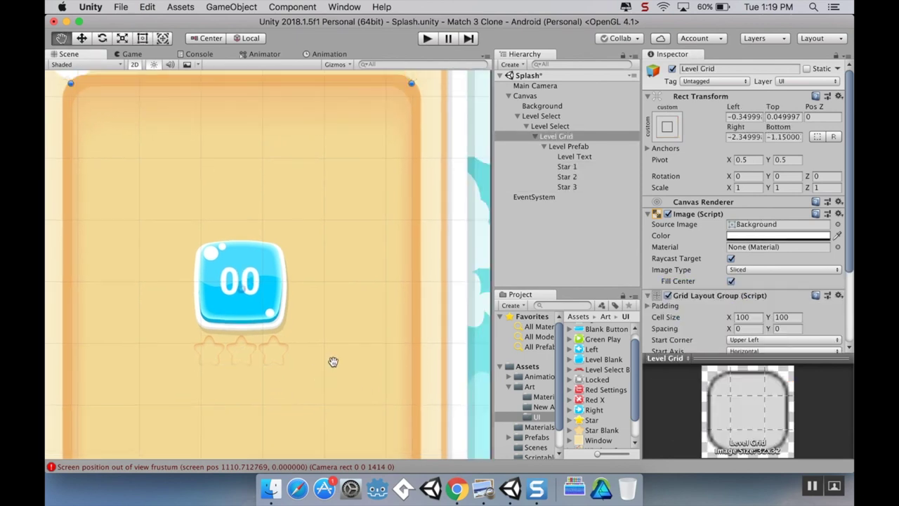
left_click(133, 54)
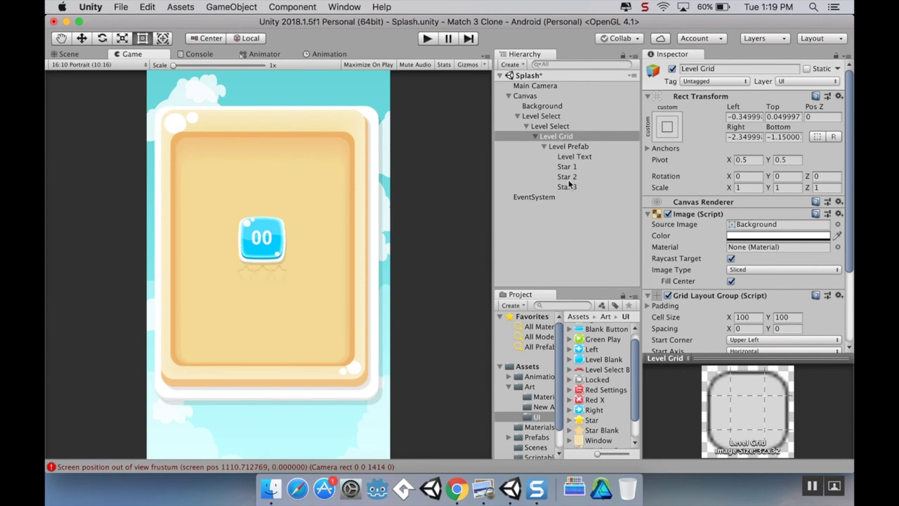
left_click(69, 54)
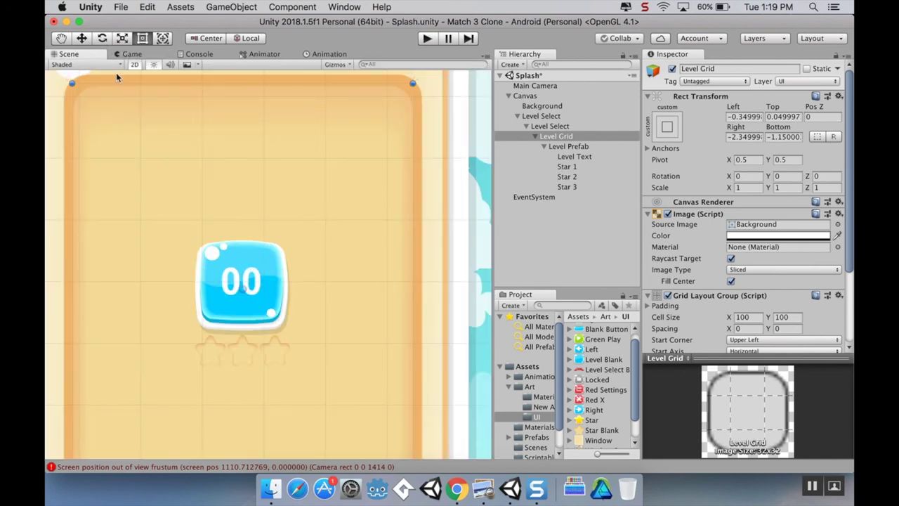
Duplicate Star 1, parent the copy under Star 1 and give it the yellow Star sprite
right_click(572, 166)
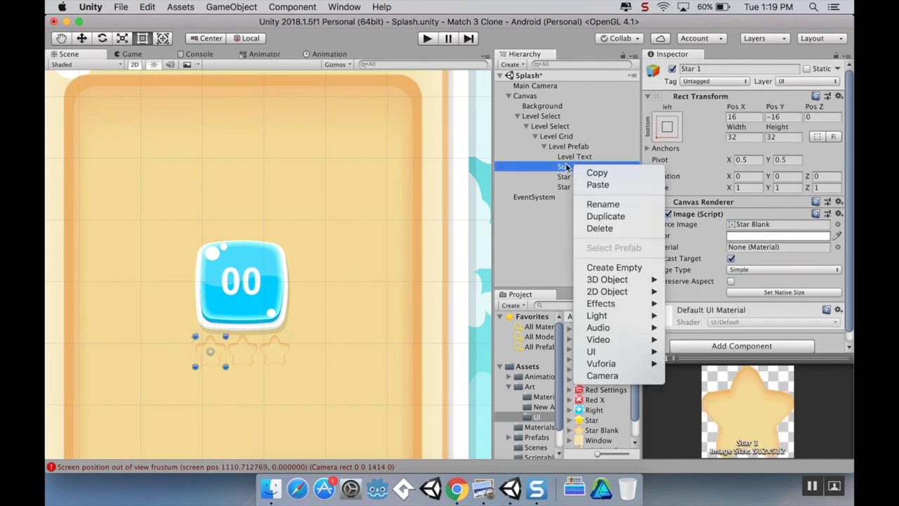
mouse_move(618, 353)
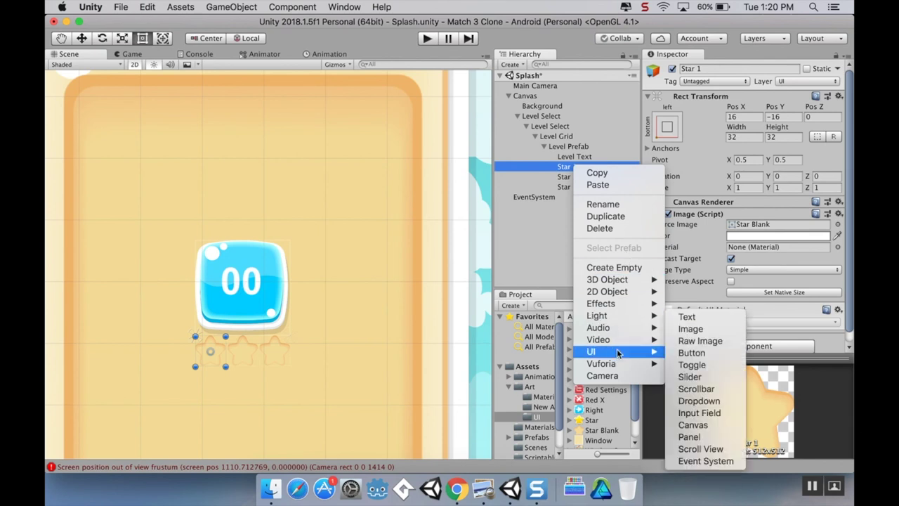
left_click(612, 217)
left_click_drag(574, 198, 570, 167)
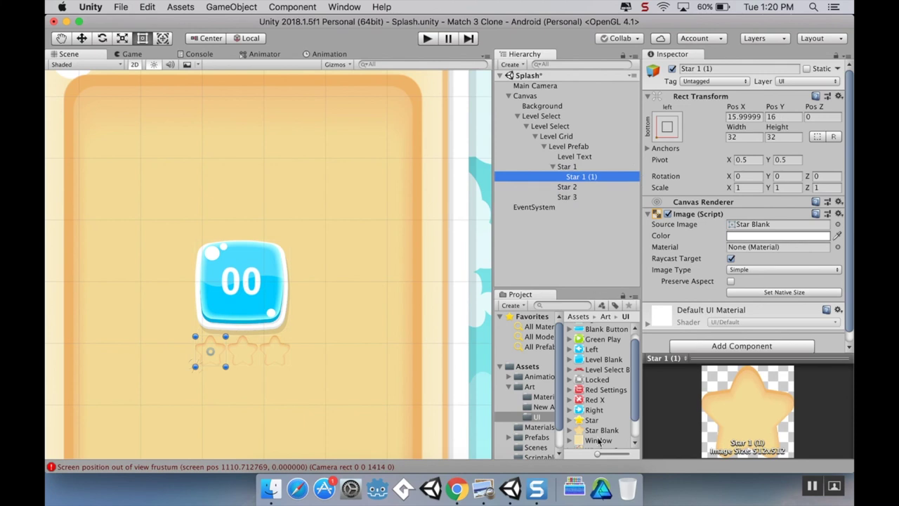
left_click_drag(594, 422, 779, 226)
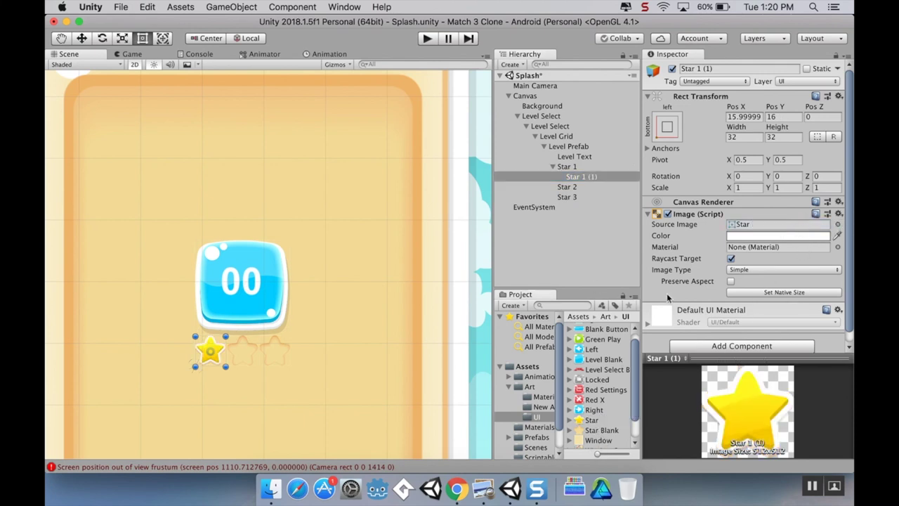
scroll(269, 381, "up", 5)
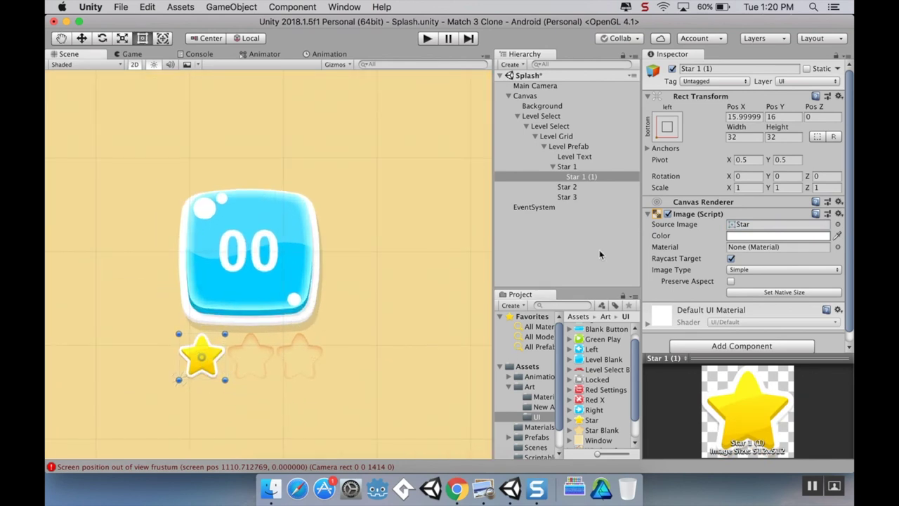
Duplicate Star 2, parent the copy under Star 2 and give it the yellow Star sprite
left_click(572, 188)
right_click(572, 187)
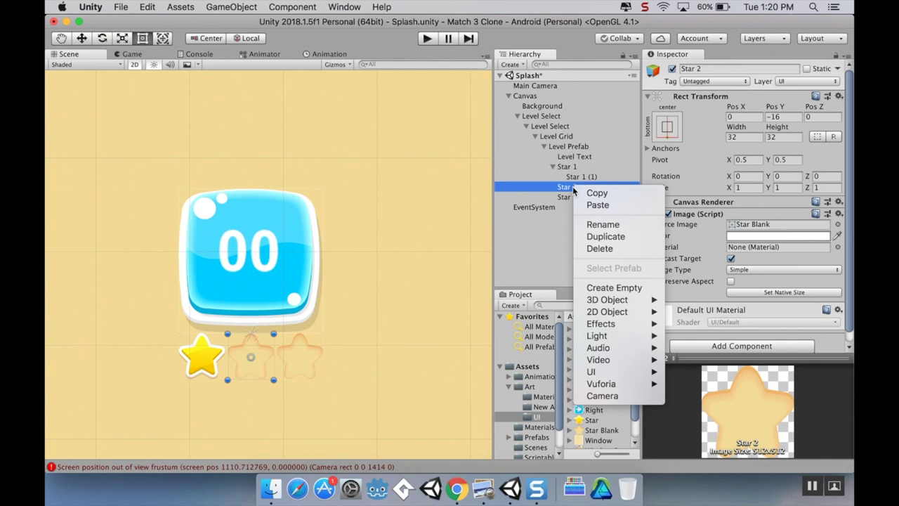
left_click(597, 236)
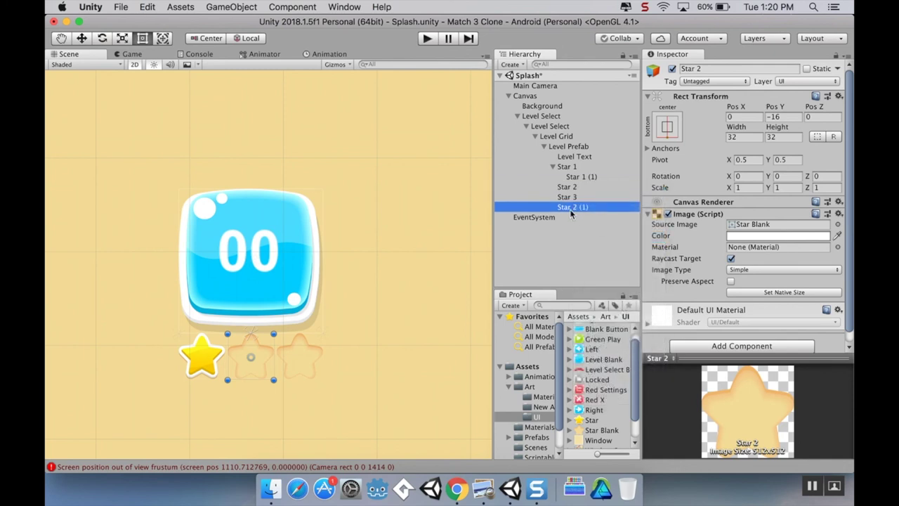
left_click_drag(570, 209, 565, 187)
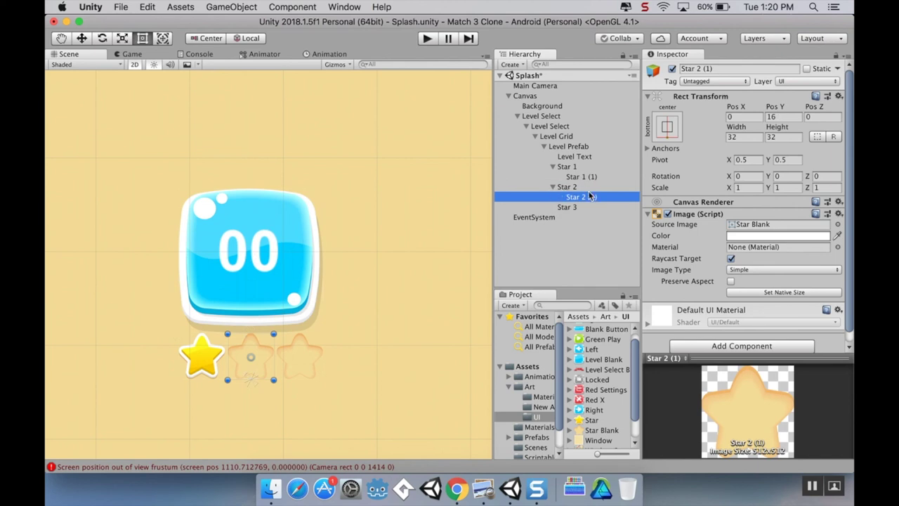
left_click(592, 420)
left_click_drag(593, 420, 758, 224)
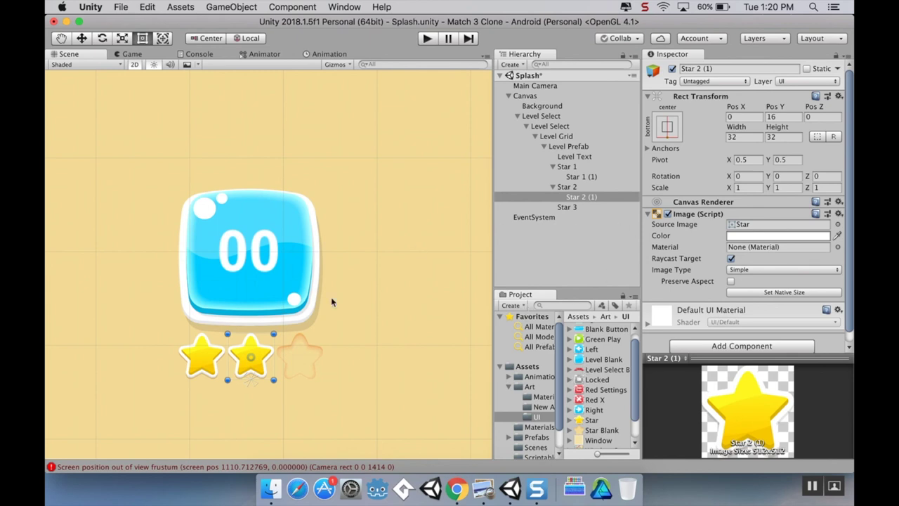
Set Star 1 (1) and Star 2 (1) to the middle-center anchor over their parent stars
left_click(585, 176)
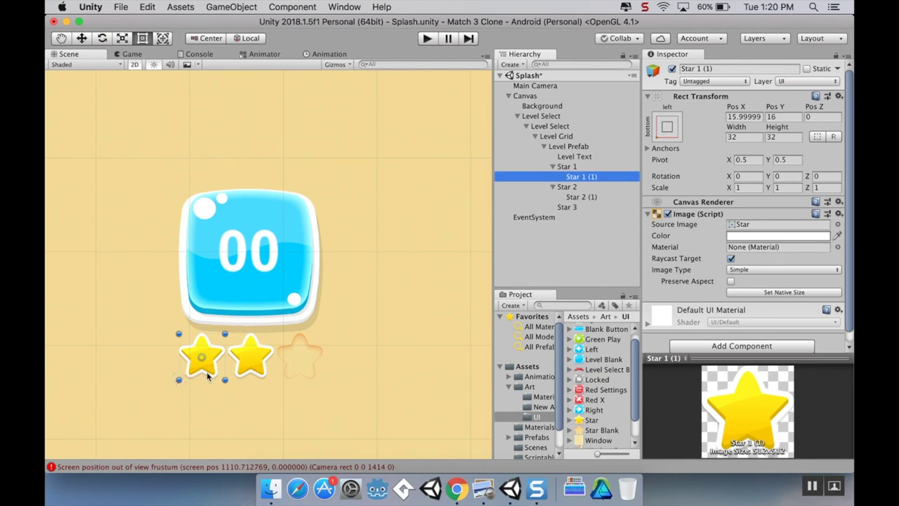
left_click(666, 128)
left_click(739, 254, "alt")
left_click(592, 197)
left_click(592, 197)
left_click(668, 128)
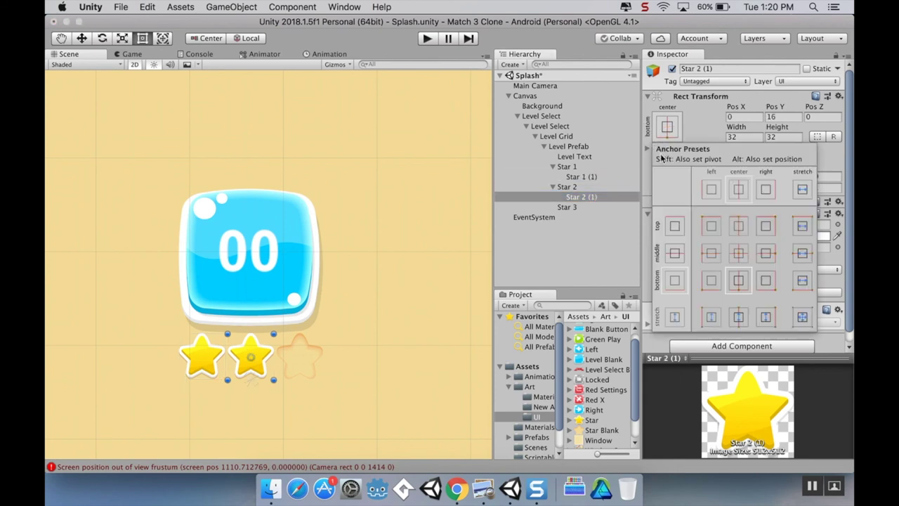
left_click(738, 252, "alt")
left_click(596, 262)
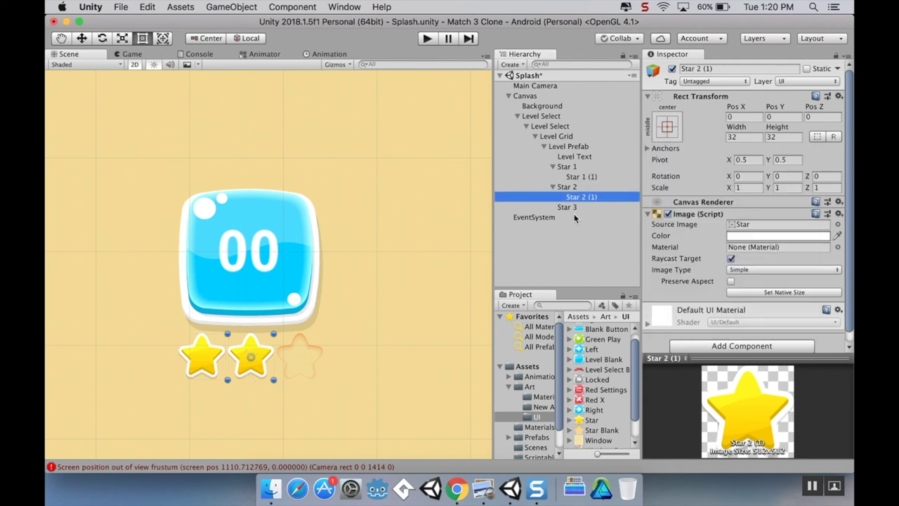
Duplicate Star 3, parent the copy under it, anchor it middle-center and assign the yellow Star sprite
right_click(567, 208)
left_click(603, 255)
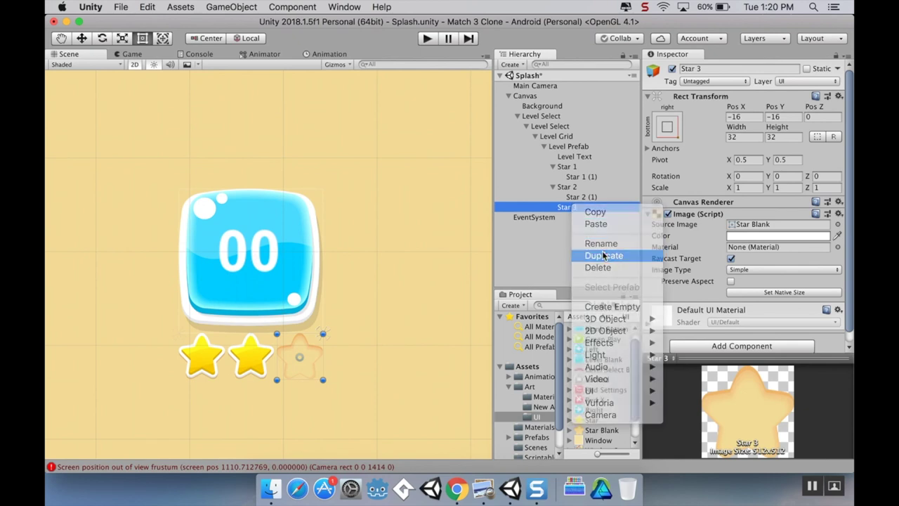
left_click_drag(578, 222, 574, 208)
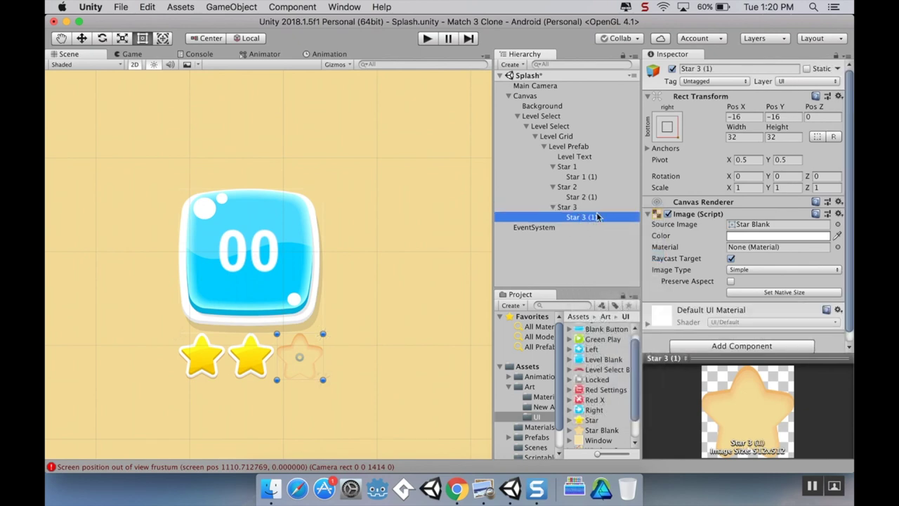
left_click(667, 130)
left_click(738, 253)
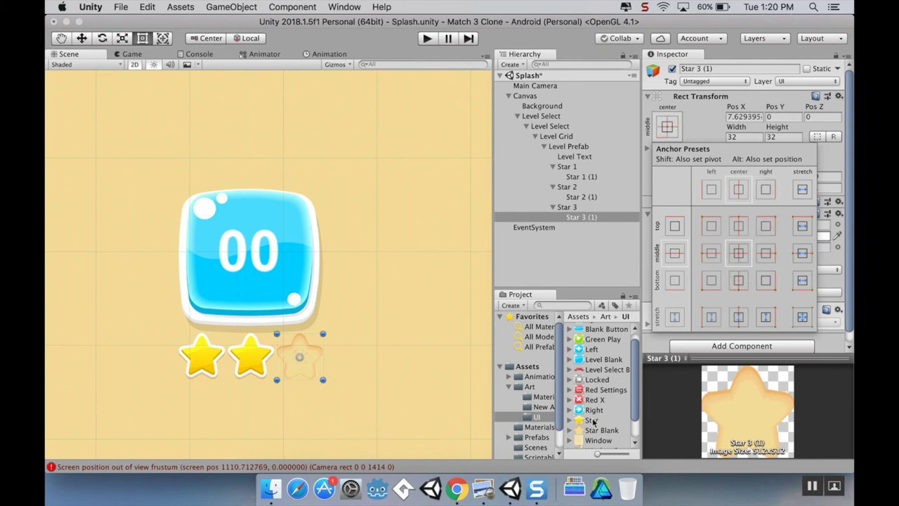
left_click(594, 421)
left_click_drag(594, 422, 780, 224)
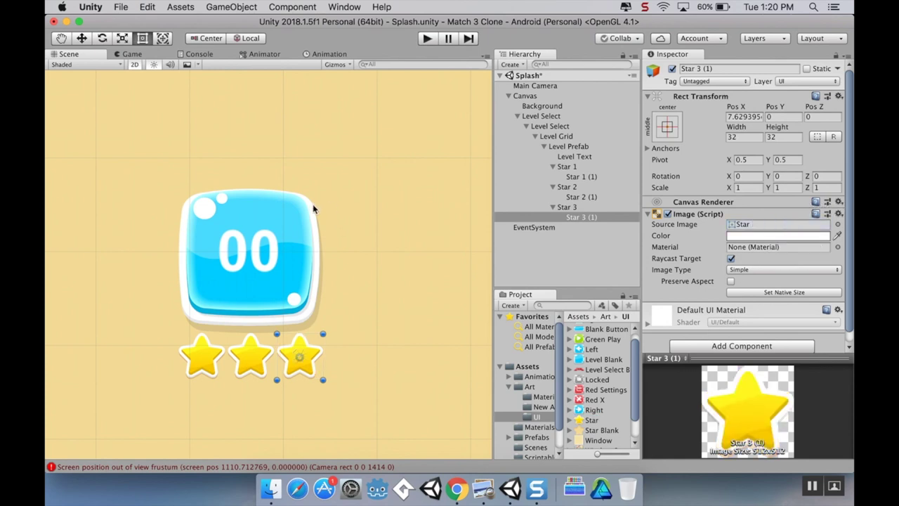
scroll(367, 246, "down", 8)
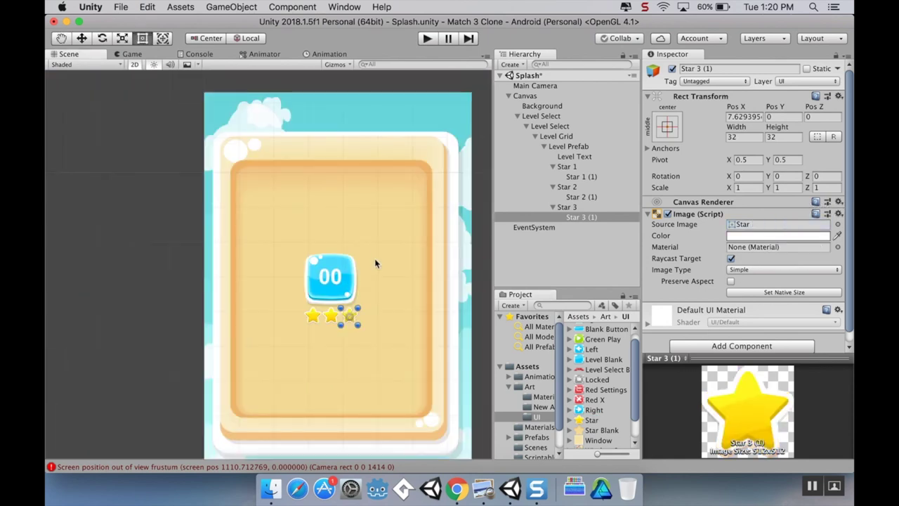
scroll(375, 264, "up", 2)
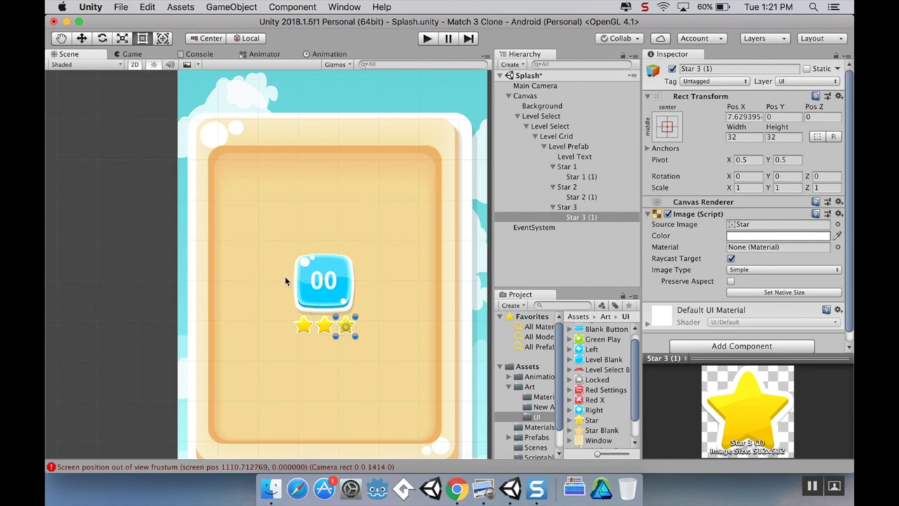
Collapse the Star 1–3, Level Prefab and Level Grid branches in the Hierarchy
left_click(566, 208)
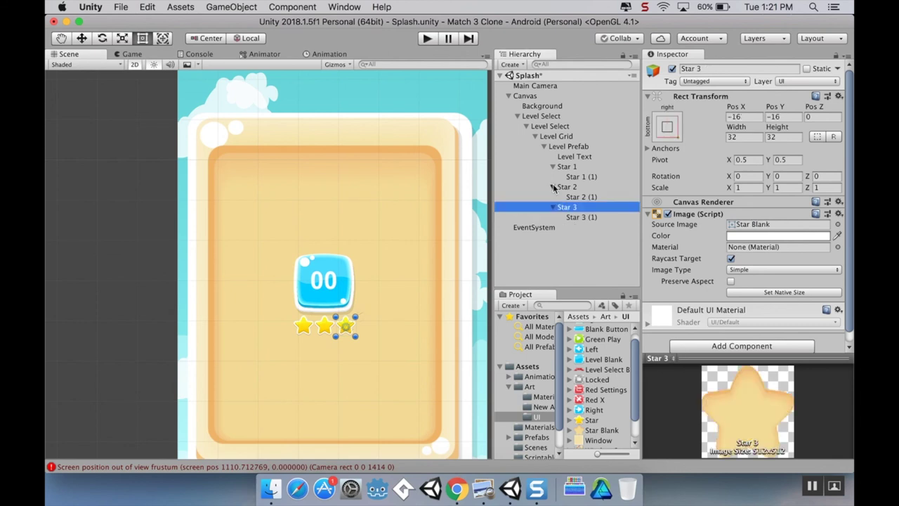
left_click(553, 187)
left_click(553, 167)
left_click(544, 147)
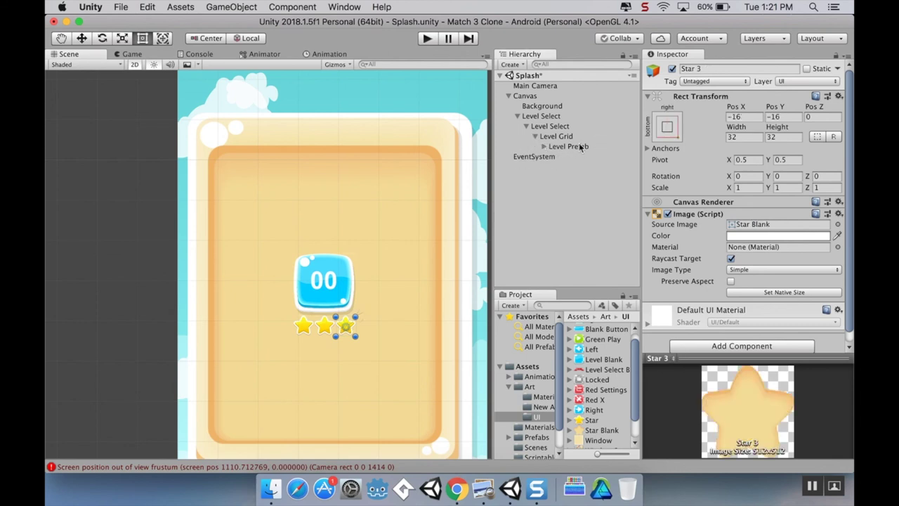
left_click(536, 136)
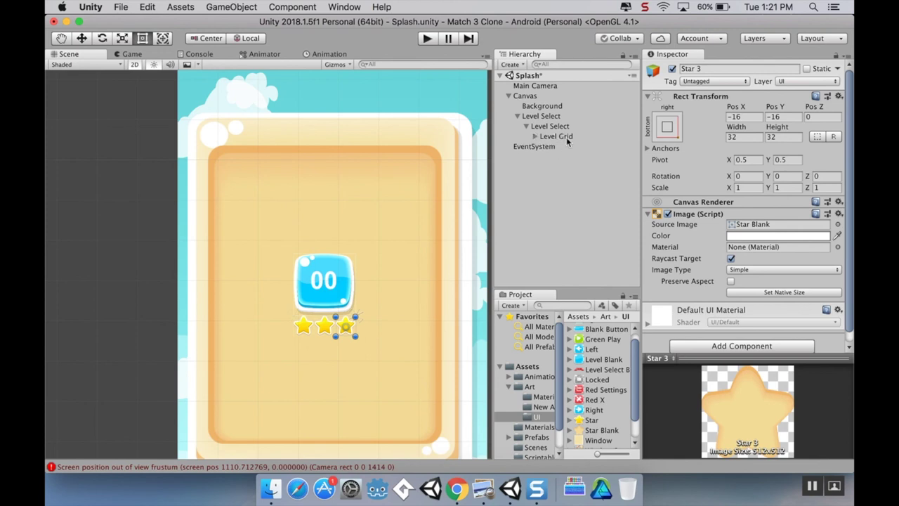
Select Level Select and pan the Scene view down to the card's empty bottom area
left_click(443, 267)
scroll(415, 309, "down", 2)
middle_click_drag(400, 203, 389, 75)
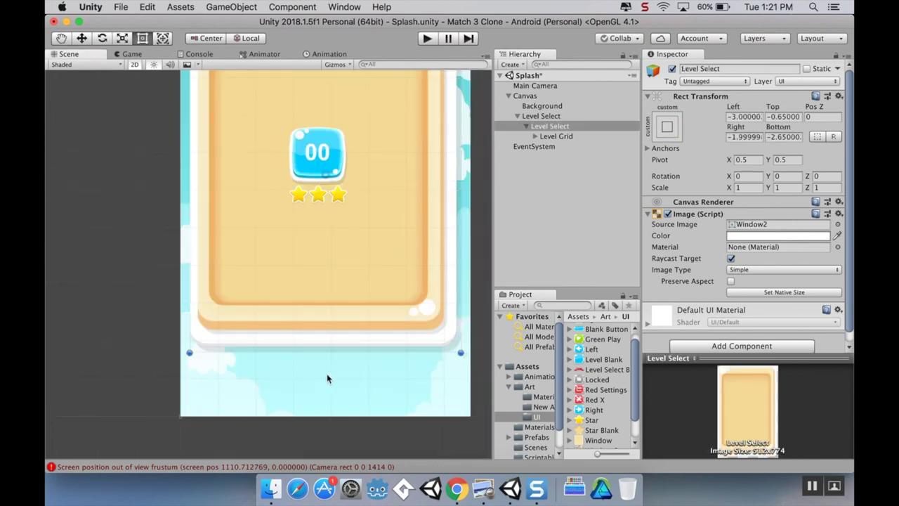
left_click(516, 116)
left_click(516, 116)
left_click(527, 126)
right_click(546, 117)
Add a UI Button under Level Select named 'Right Button'
mouse_move(566, 302)
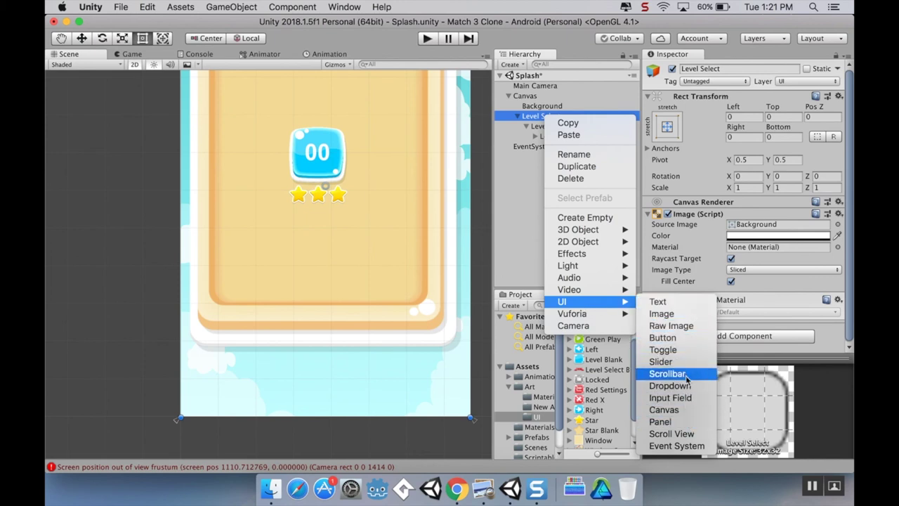
left_click(682, 338)
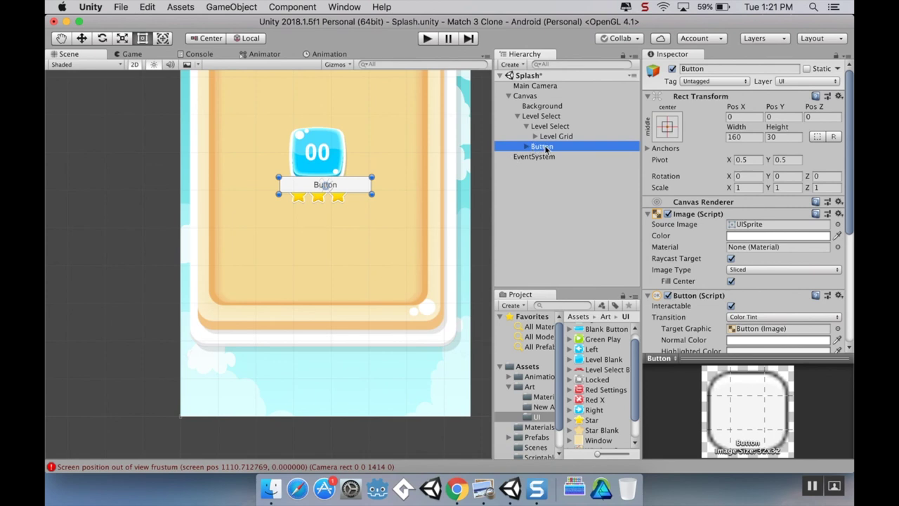
left_click(546, 146)
type("R")
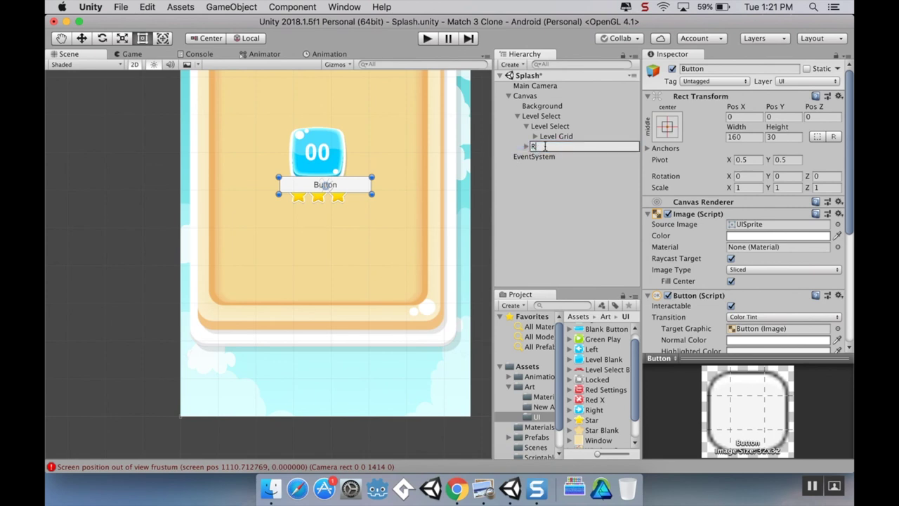
type("ight Button")
key("Return")
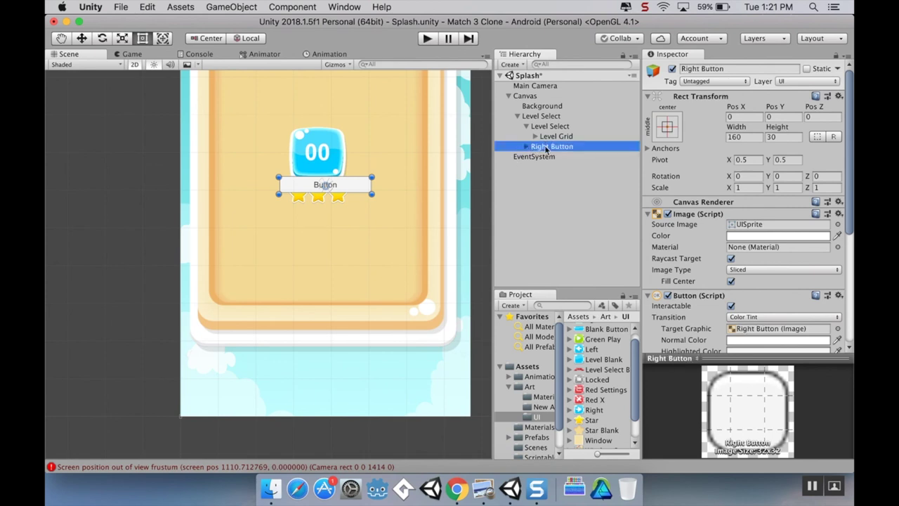
Anchor Right Button bottom-right and resize it into a small square near the card's bottom
left_click_drag(358, 189, 444, 389)
left_click(669, 131)
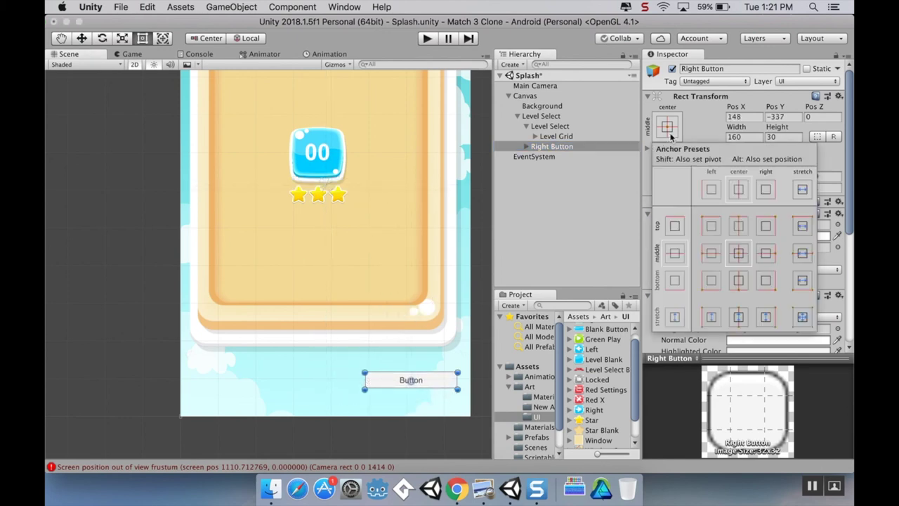
left_click(769, 280)
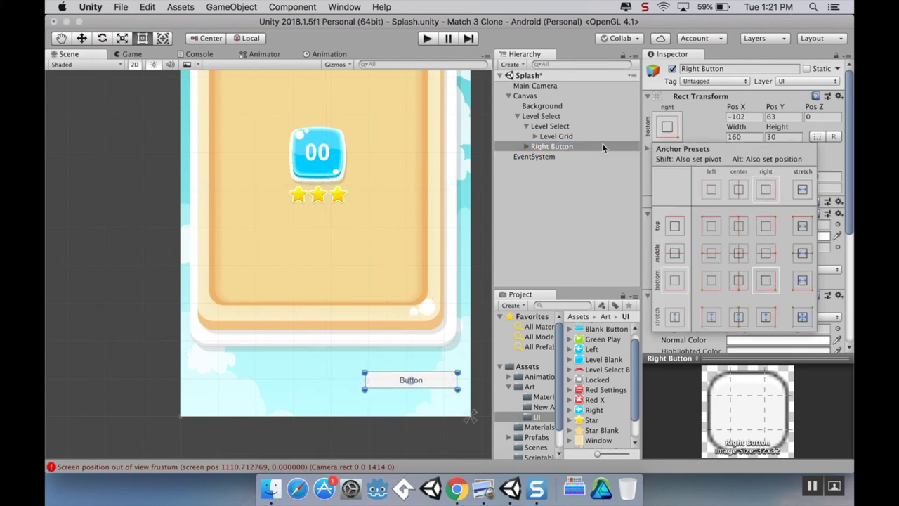
left_click(459, 392)
mouse_move(457, 390)
left_mouse_down()
mouse_move(424, 406)
mouse_move(405, 401)
mouse_move(452, 395)
left_mouse_up()
Delete Right Button's Text child
left_click(526, 146)
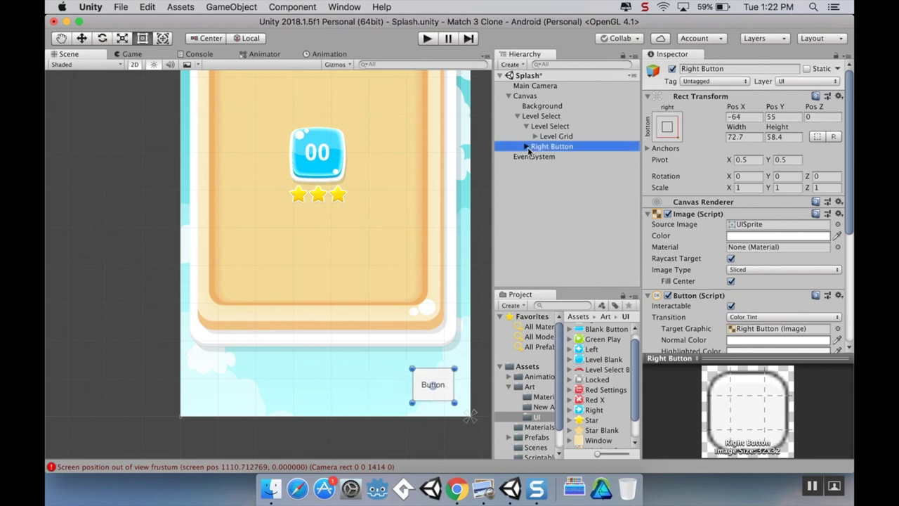
right_click(548, 157)
left_click(583, 217)
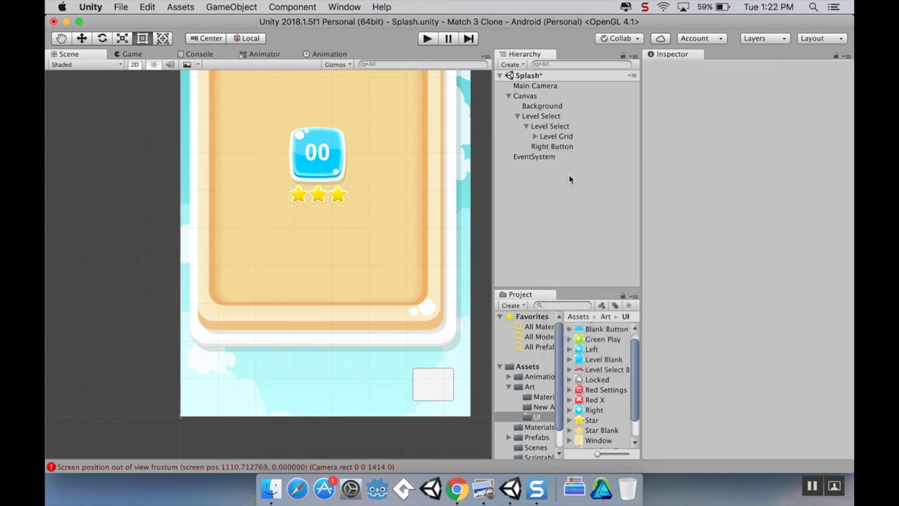
left_click_drag(554, 150, 557, 141)
Return Right Button under Level Select and duplicate it, moving the copy to the bottom-left
left_click(558, 149)
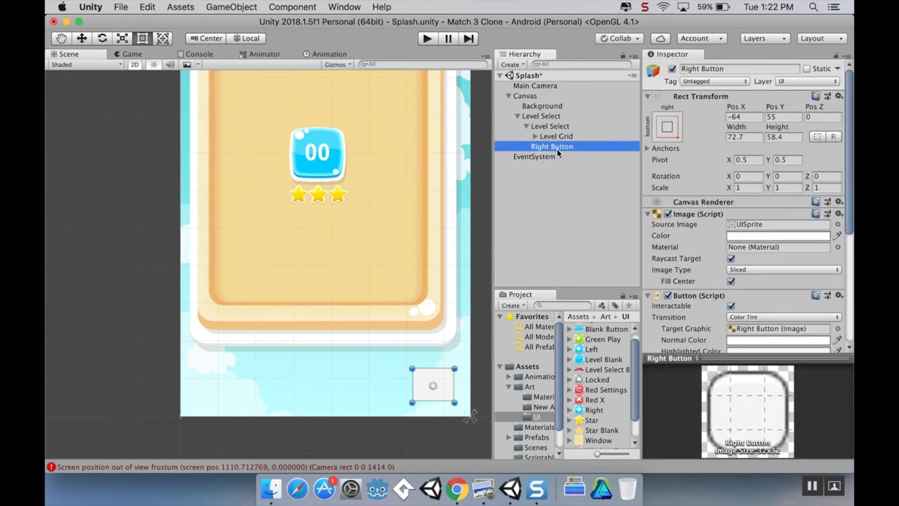
key("super+c")
key("super+v")
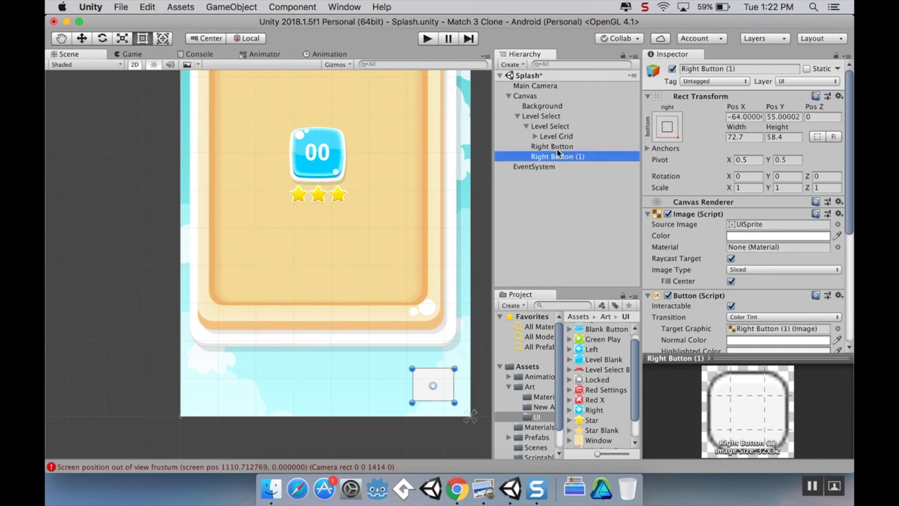
left_click_drag(430, 391, 216, 394)
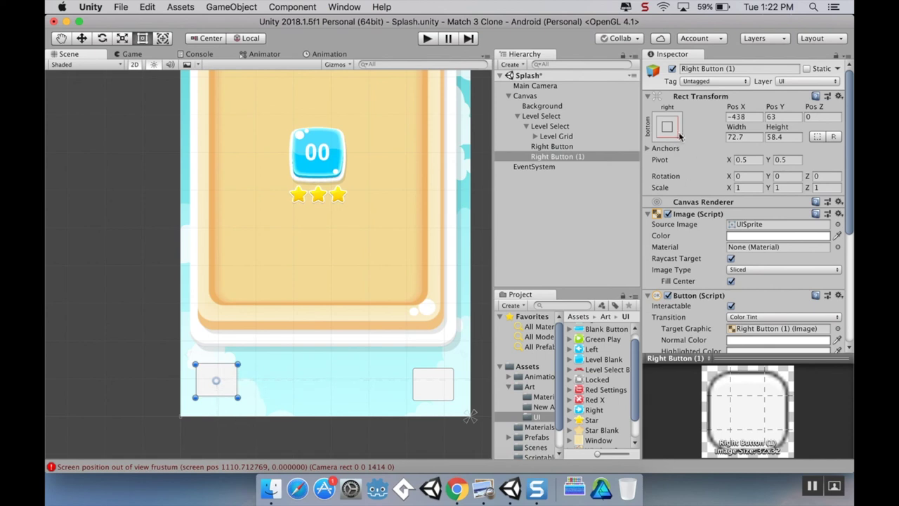
Anchor the copy to the bottom-left corner and rename it 'Left Button'
left_click(666, 126)
left_click(710, 282)
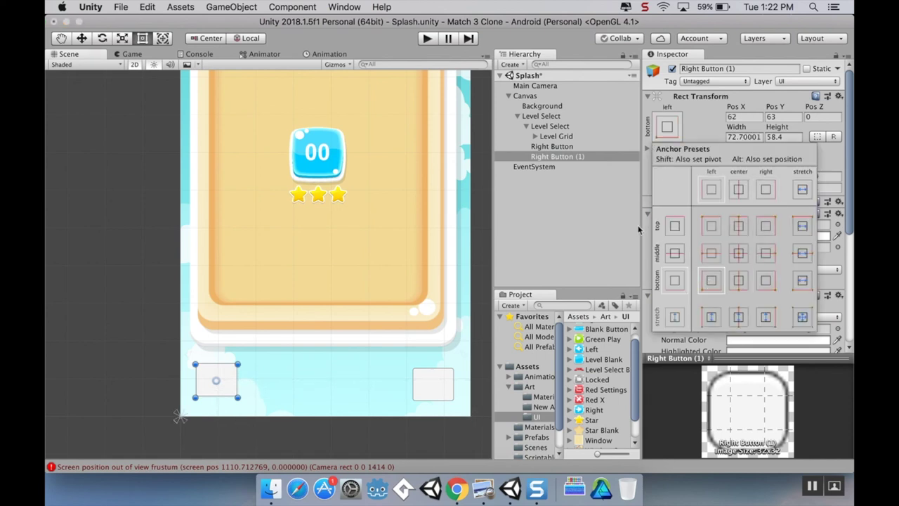
left_click(558, 159)
left_click(556, 157)
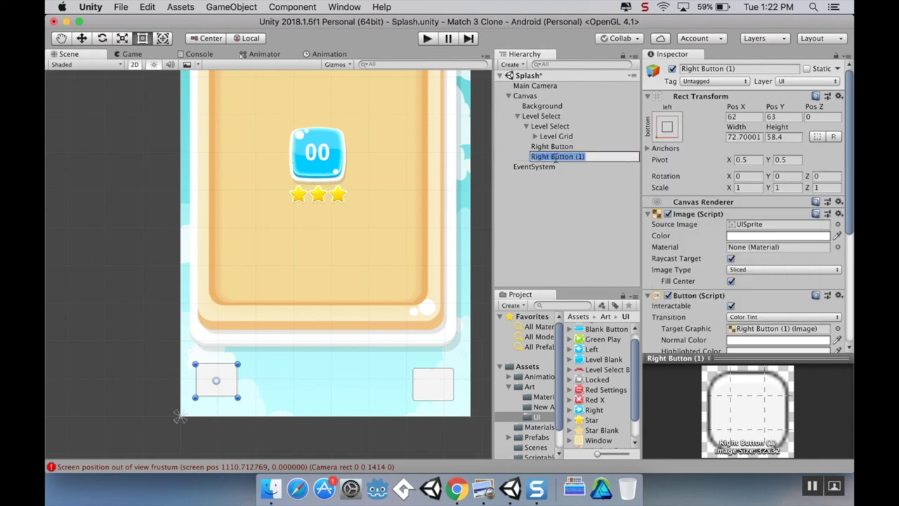
type("Left Button")
key("Return")
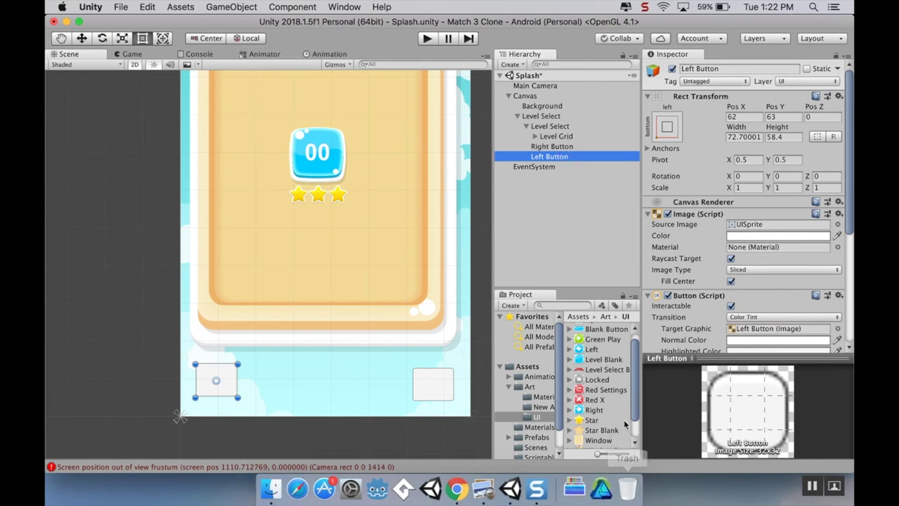
Set the Left arrow sprite as Left Button's Source Image
scroll(618, 397, "up", 1)
scroll(615, 389, "down", 3)
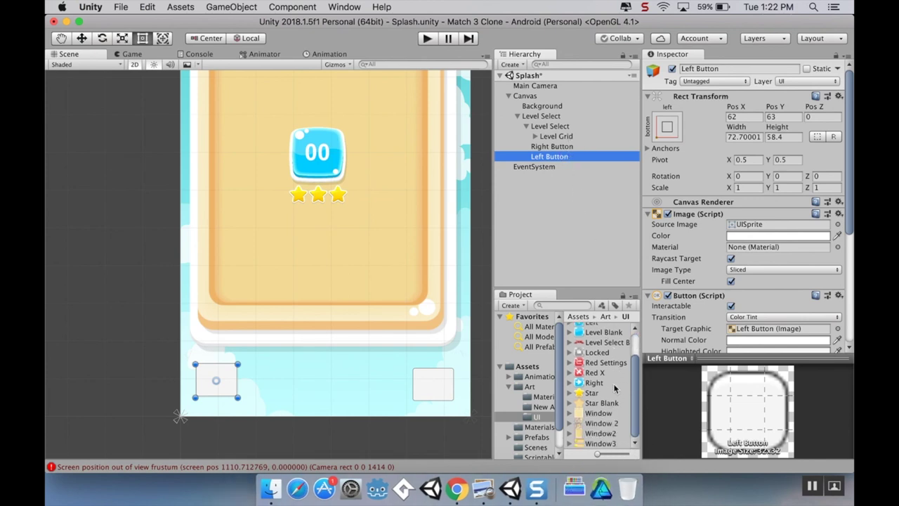
scroll(615, 389, "up", 3)
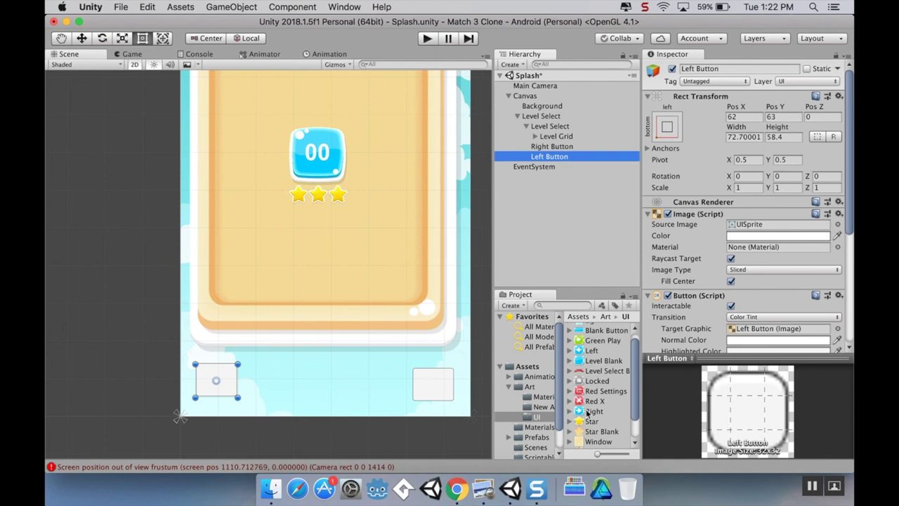
left_click_drag(592, 350, 743, 227)
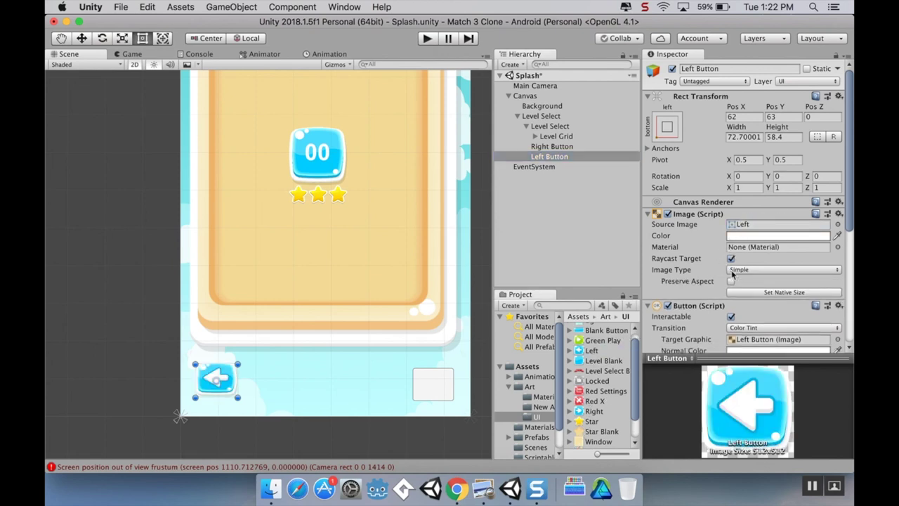
Preserve aspect on Left Button's arrow, give Right Button the Right arrow sprite, and resize both
left_click(731, 281)
mouse_move(238, 399)
left_mouse_down()
mouse_move(243, 413)
mouse_move(225, 398)
left_mouse_up()
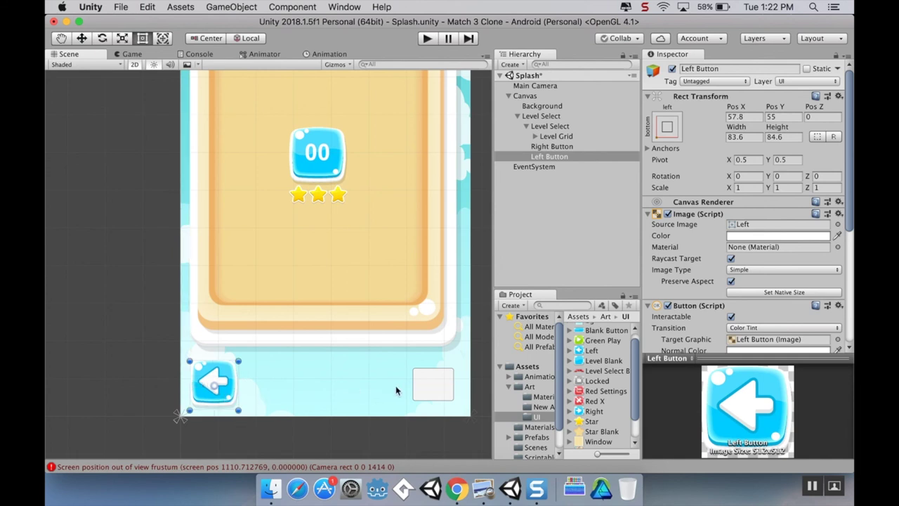
left_click(552, 146)
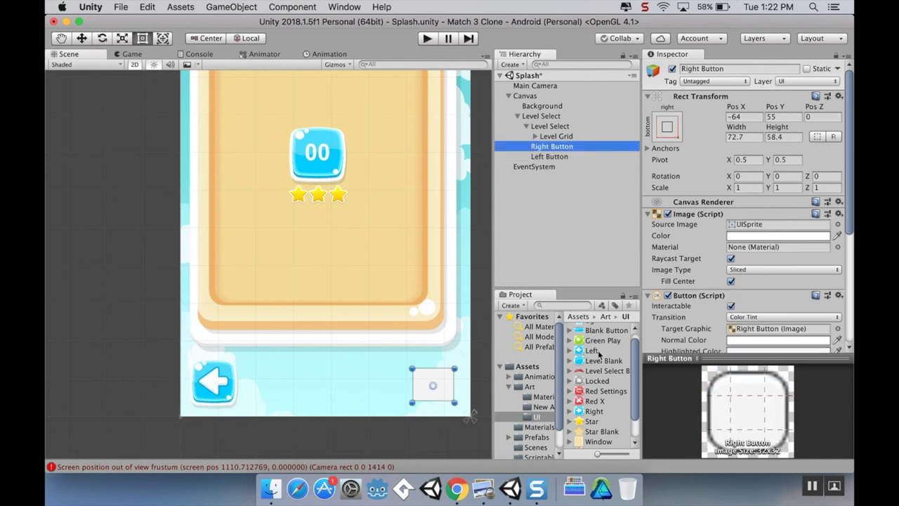
left_click_drag(594, 412, 757, 226)
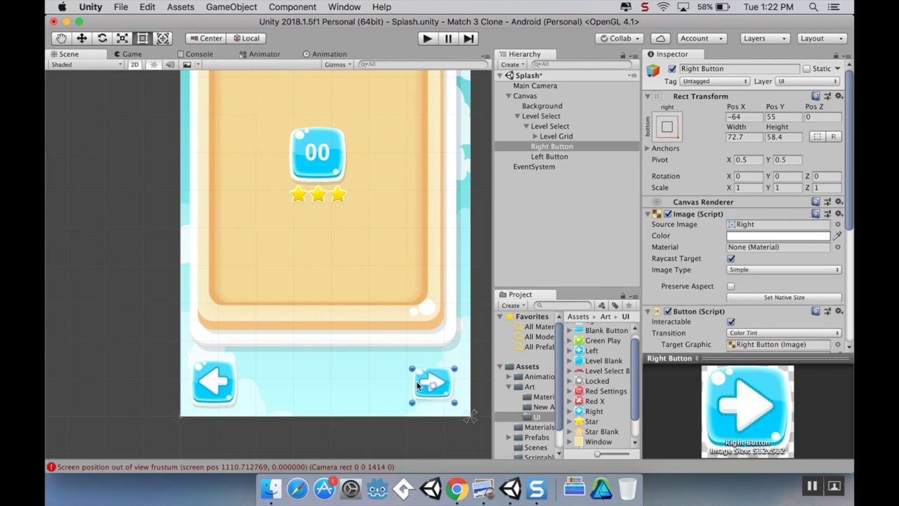
left_click(732, 281)
left_click_drag(413, 403, 444, 389)
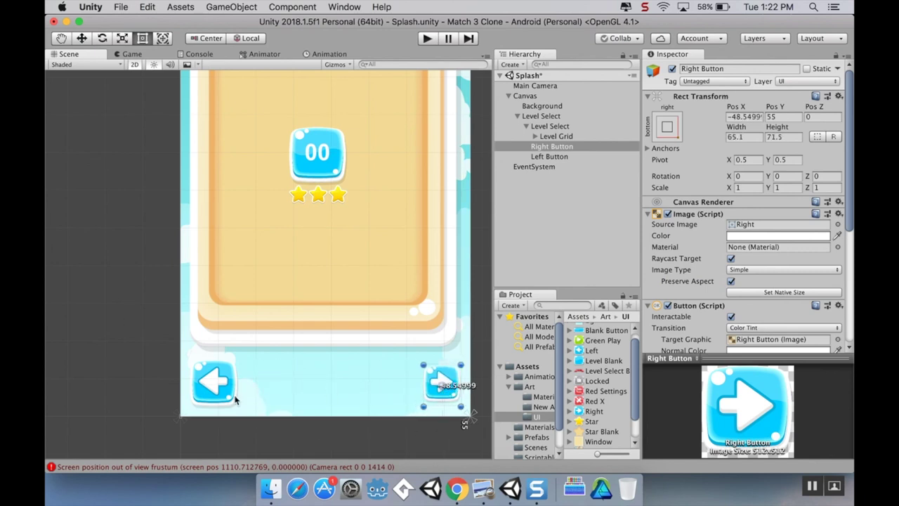
left_click(216, 391)
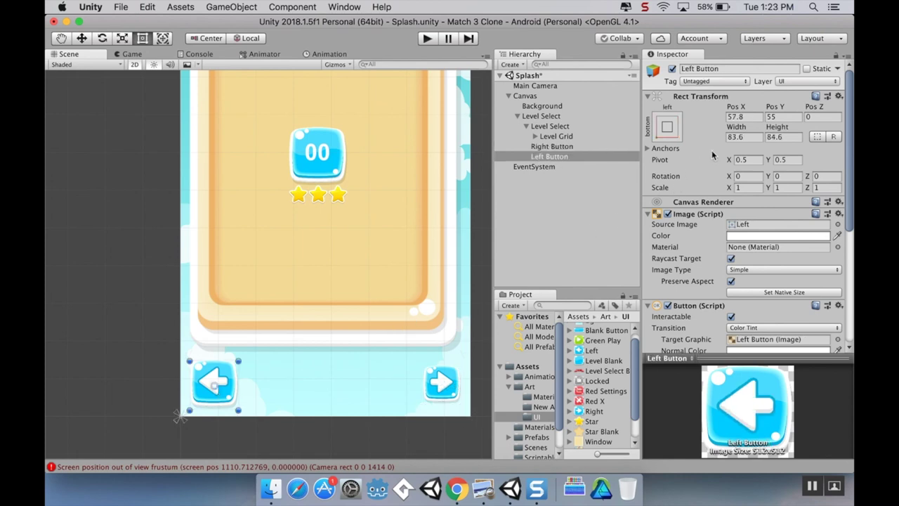
Set Width and Height to 80 on both arrow buttons
left_click(746, 136)
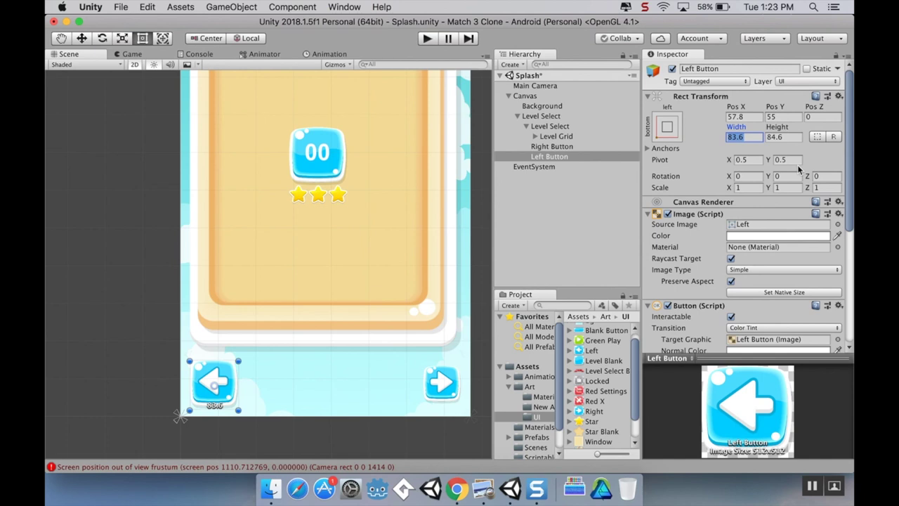
type("80")
key("Tab")
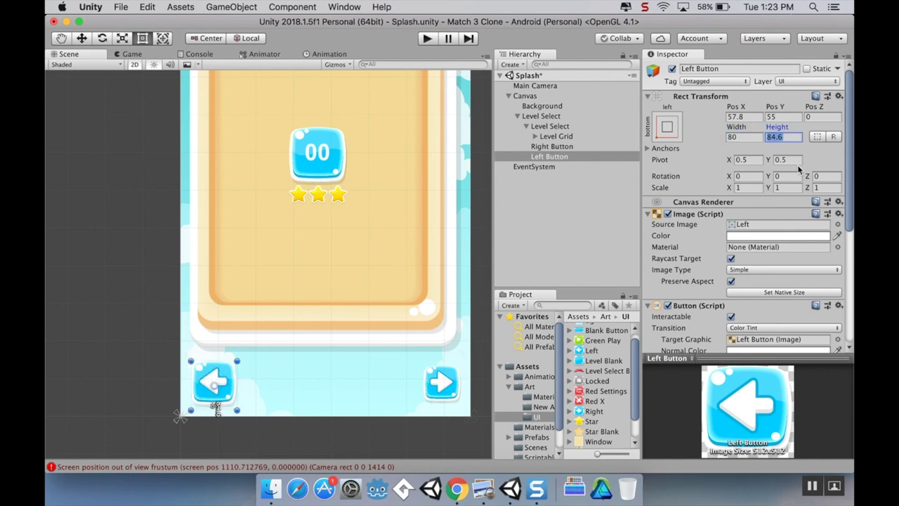
type("80")
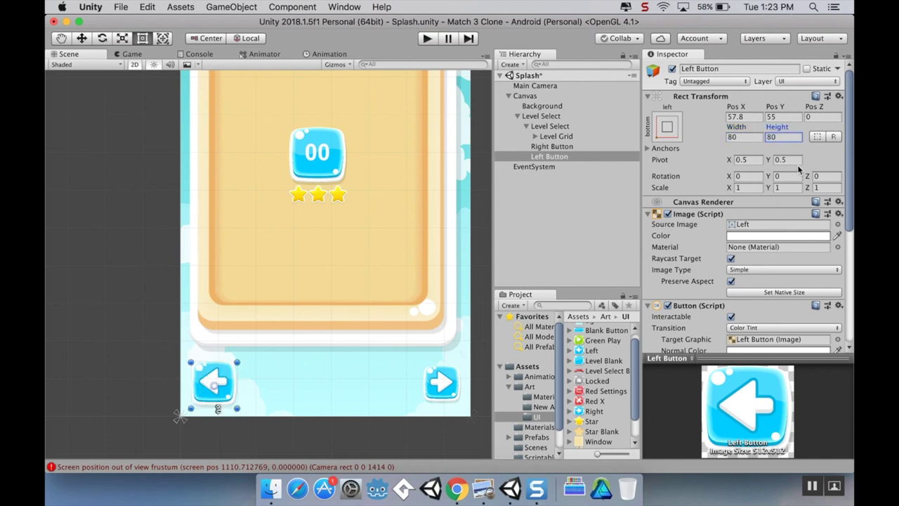
left_click(582, 147)
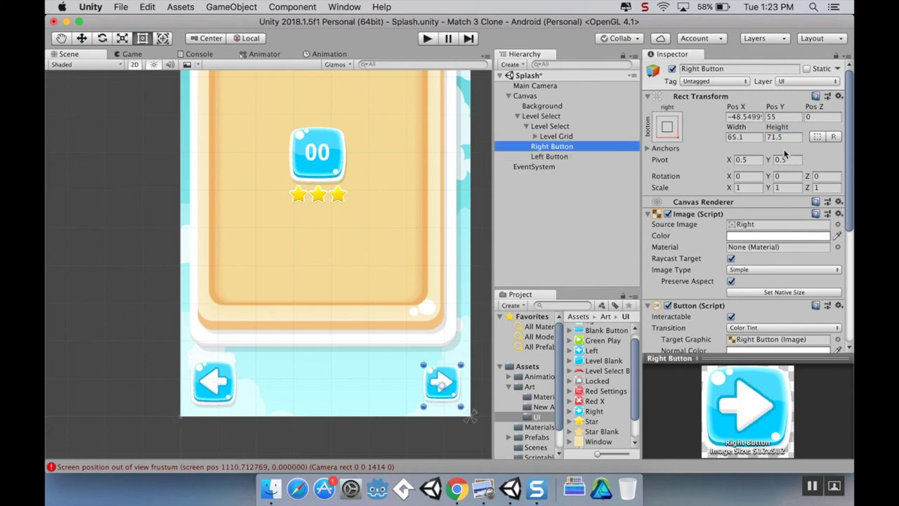
left_click(749, 137)
type("80")
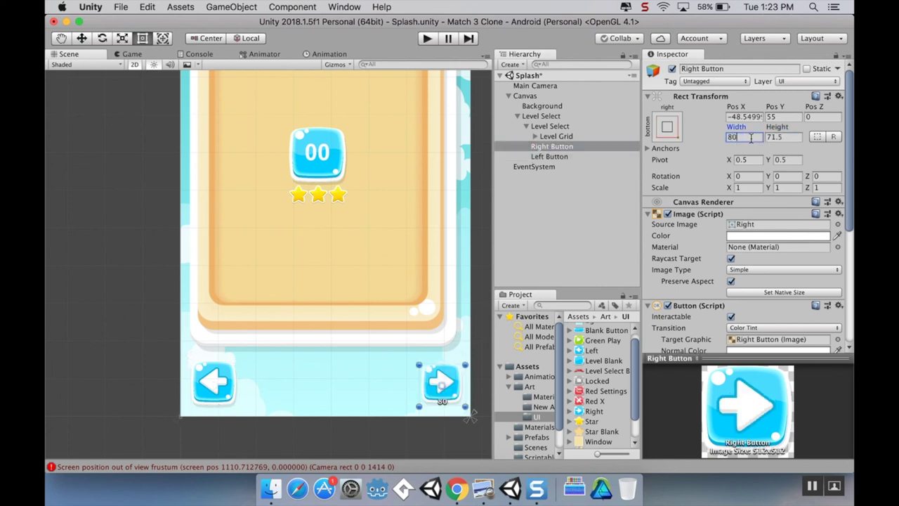
key("Tab")
type("80")
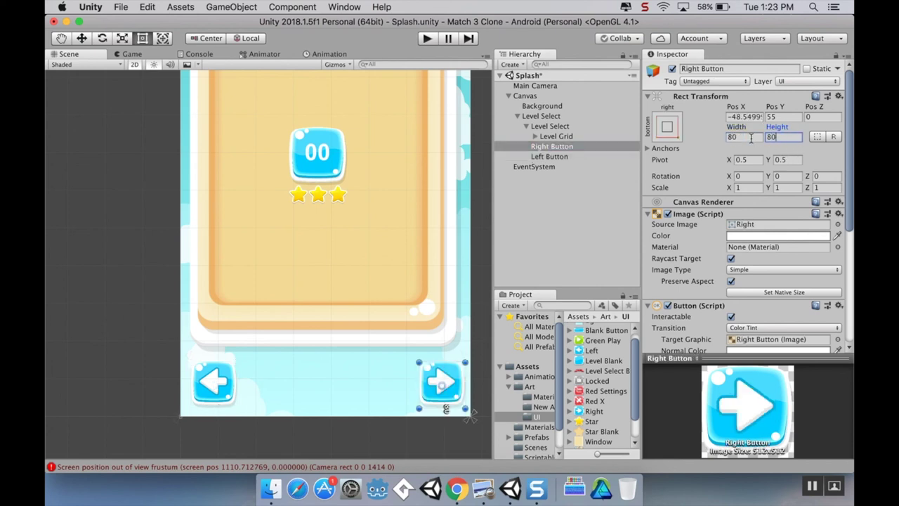
Set Pos X to -50 on Right Button and 50 on Left Button
left_click(753, 118)
type("-50")
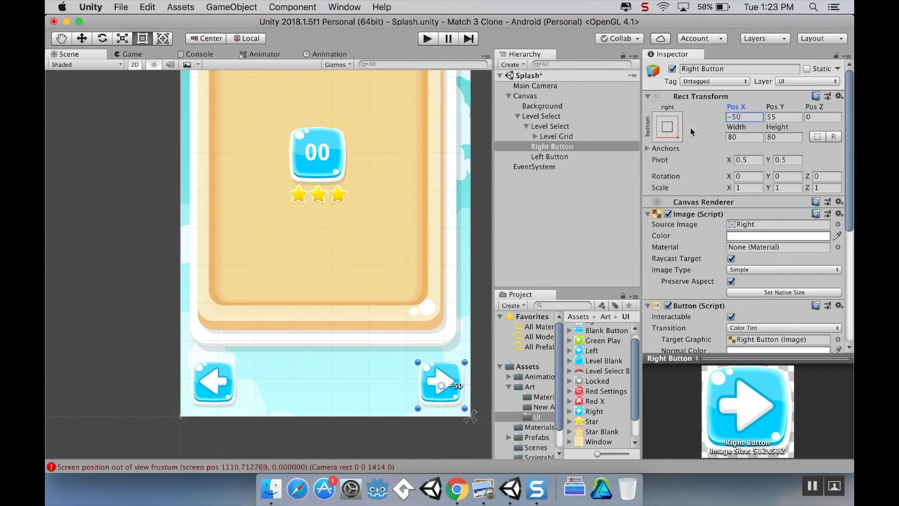
left_click(570, 156)
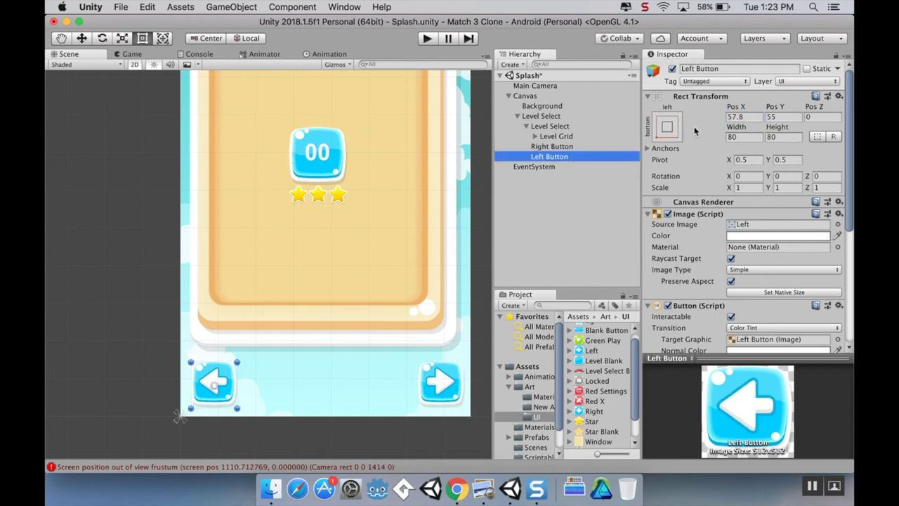
left_click(740, 117)
type("5")
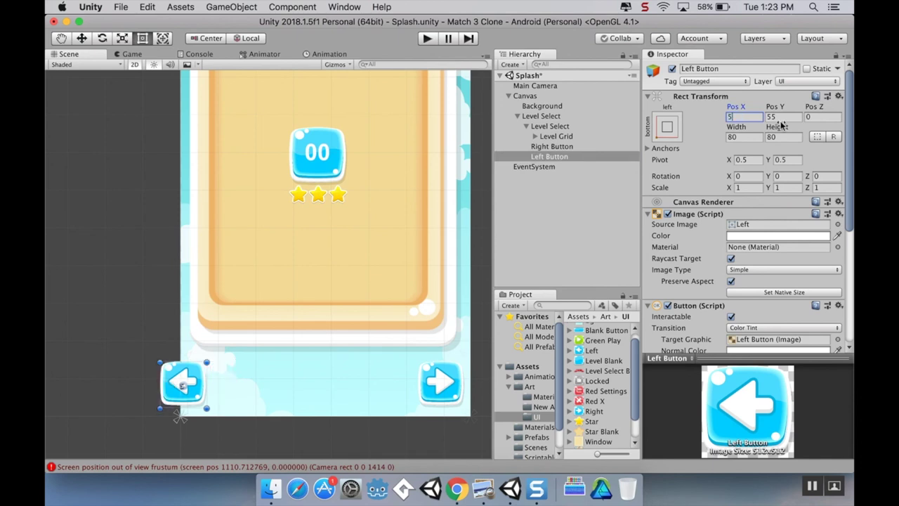
type("0")
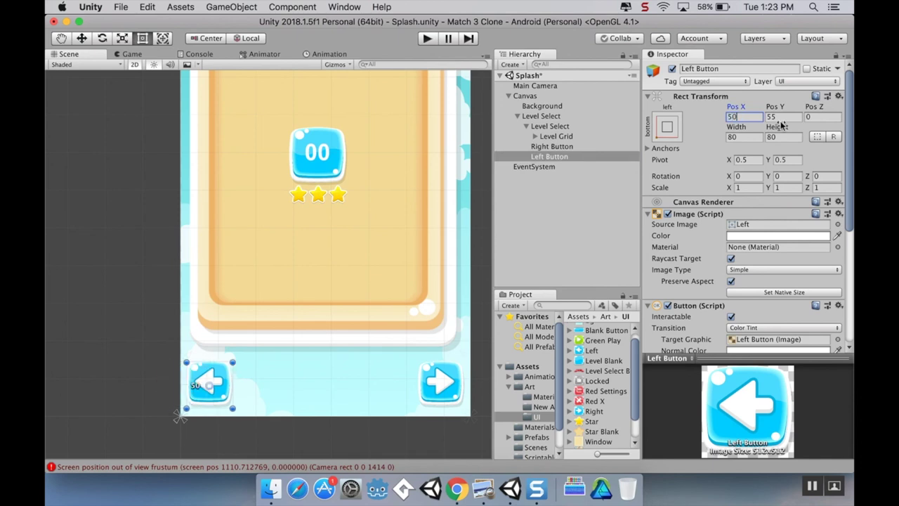
left_click(563, 214)
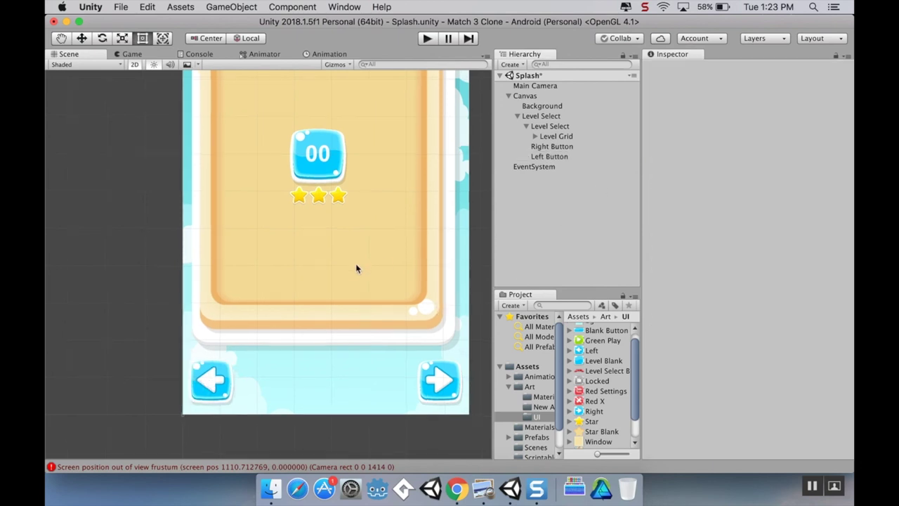
Check the arrow buttons in the Game view, then return to the Scene and open Level Select's context menu
left_click(144, 54)
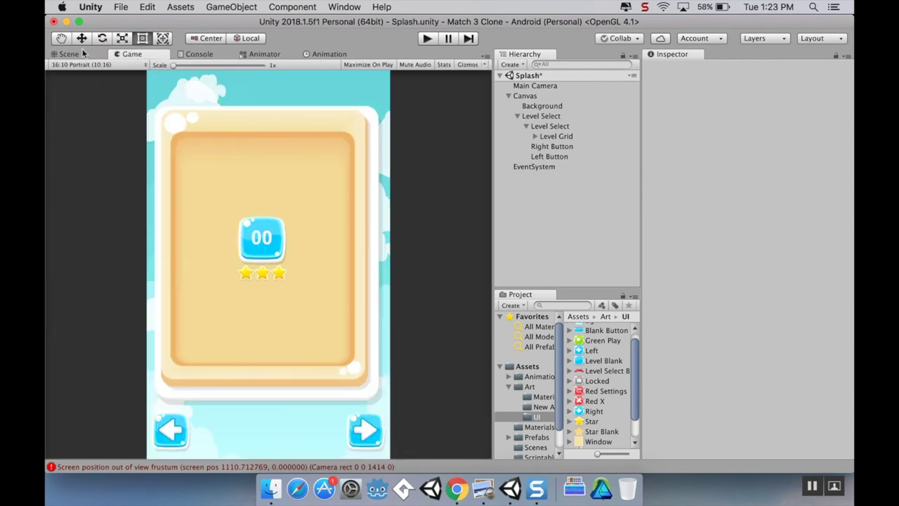
left_click(65, 54)
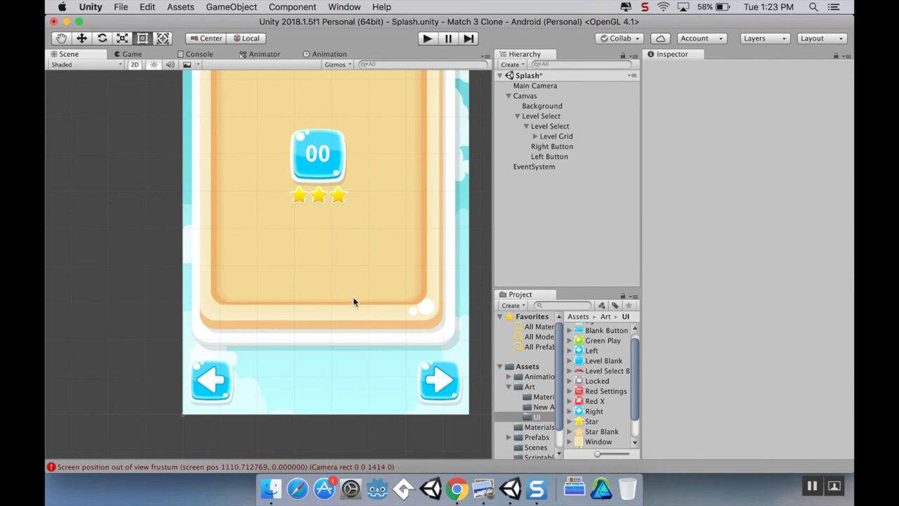
left_click(541, 117)
right_click(541, 117)
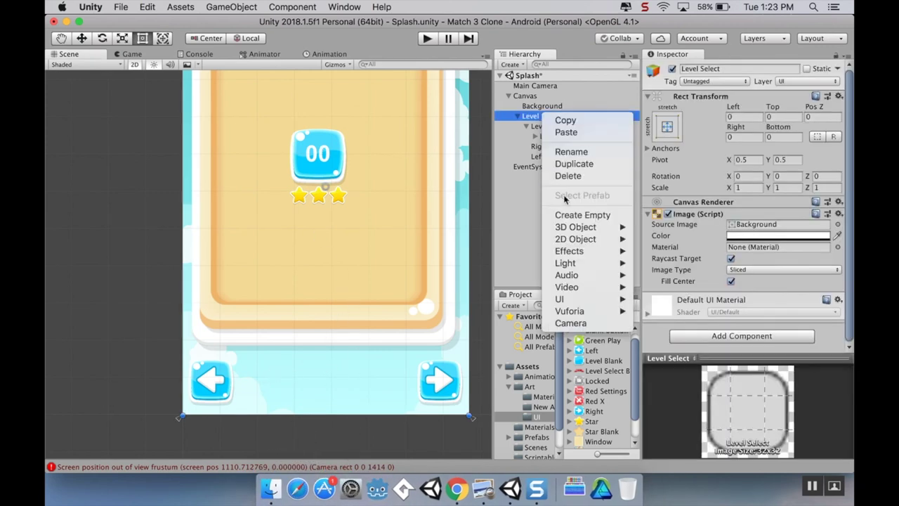
Add a UI Button under Level Select, placed and enlarged between the bottom arrows
mouse_move(586, 300)
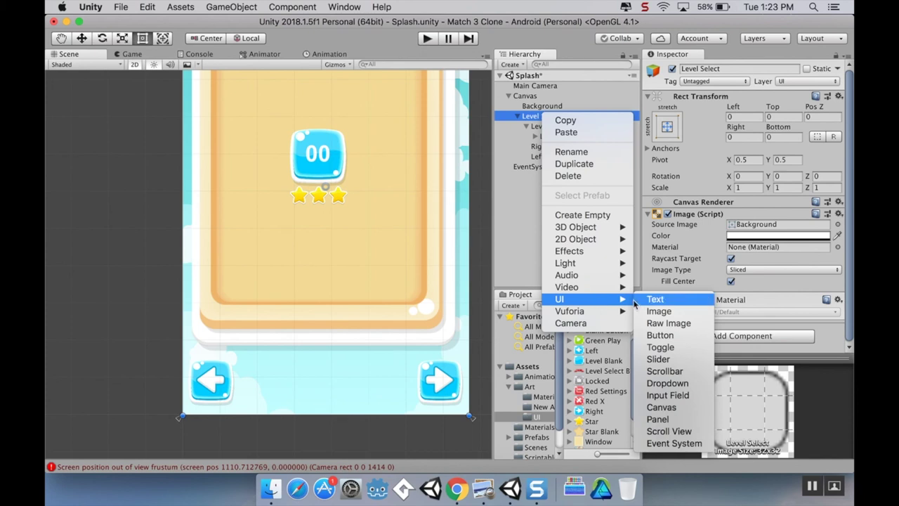
left_click(674, 336)
left_click_drag(346, 189, 342, 429)
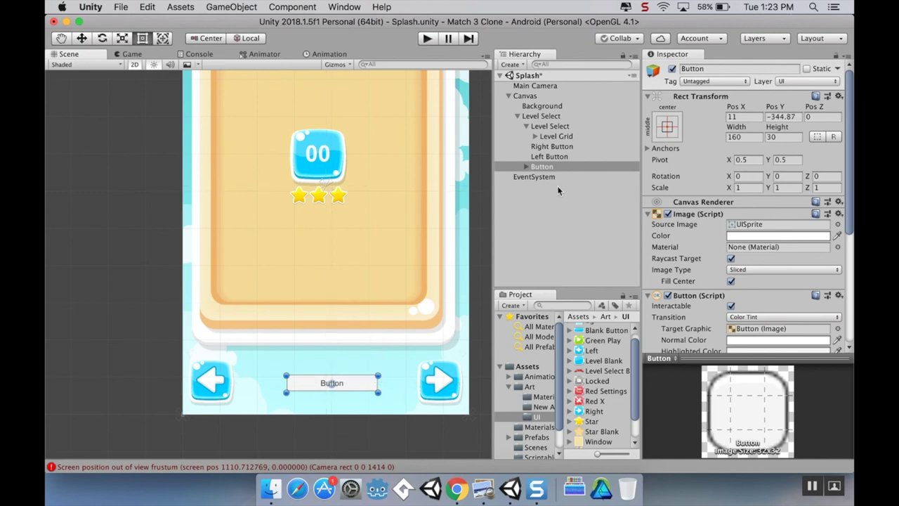
left_click_drag(377, 374, 347, 390)
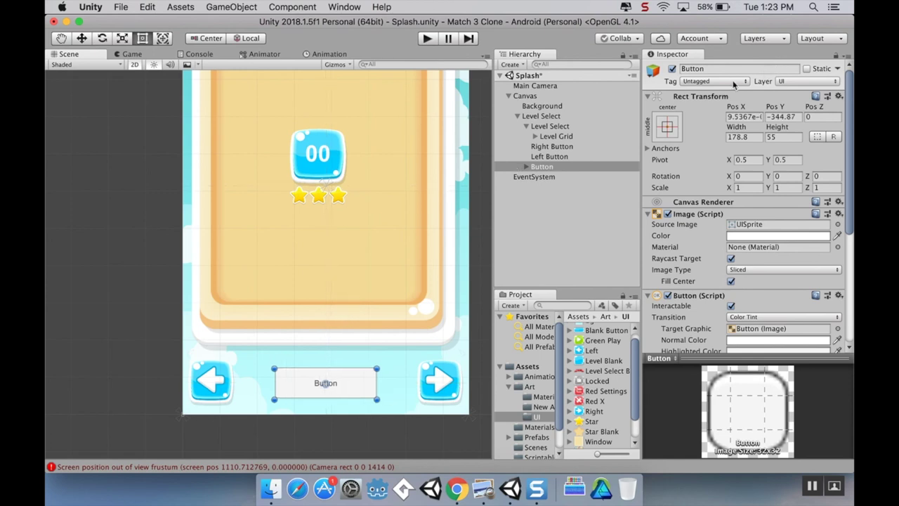
Anchor the new button to the bottom centre and rename it 'Home Button'
left_click(677, 131)
left_click(739, 281)
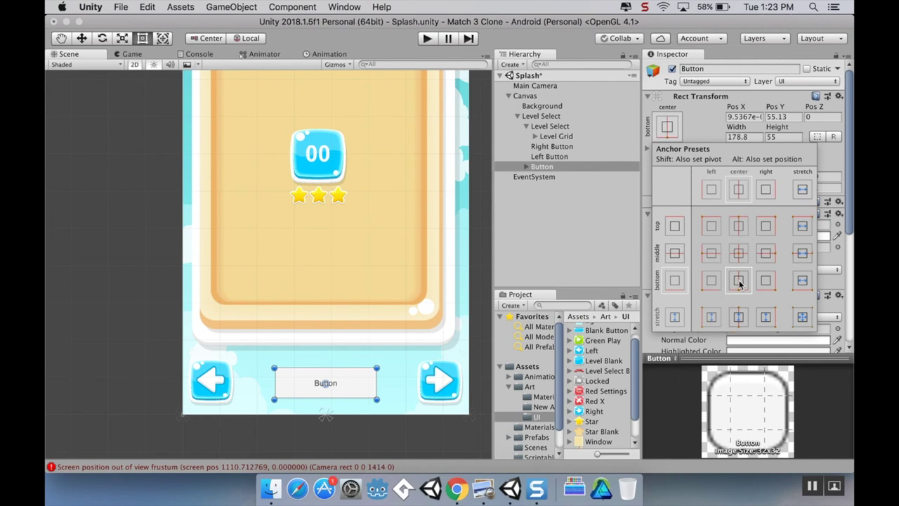
left_click(557, 168)
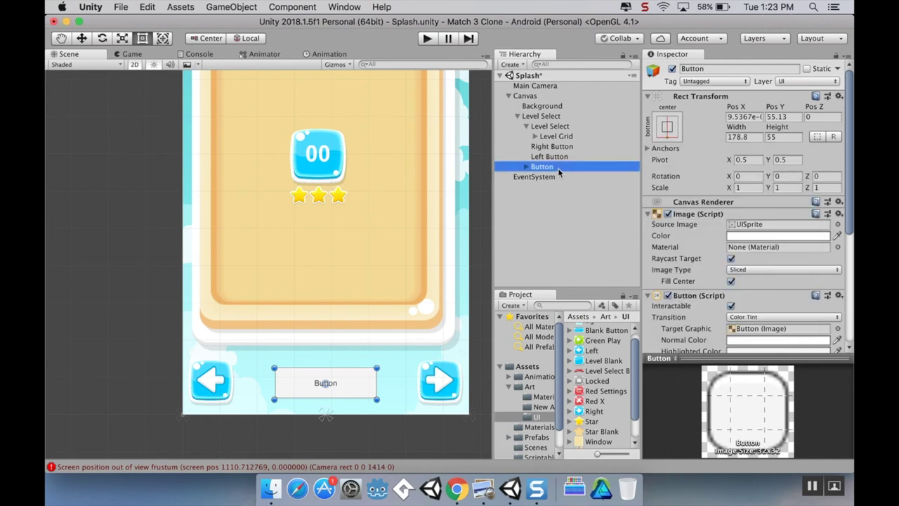
left_click(557, 168)
type("Home")
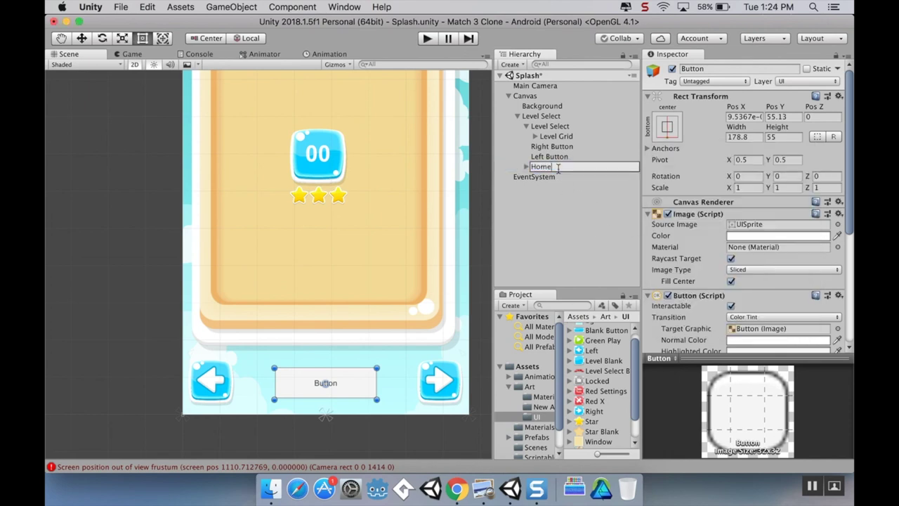
key("Return")
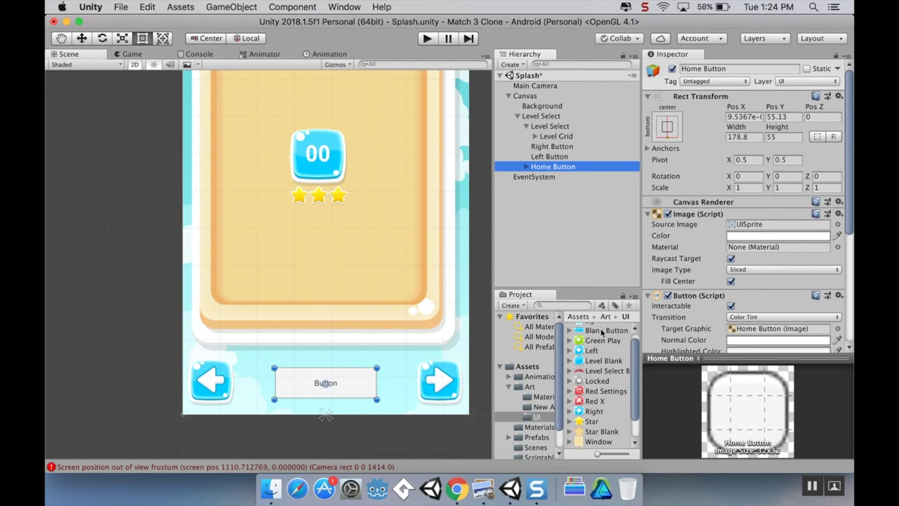
Give Home Button the Blank Button Wide image with preserved aspect and Height 80
left_click_drag(595, 333, 745, 225)
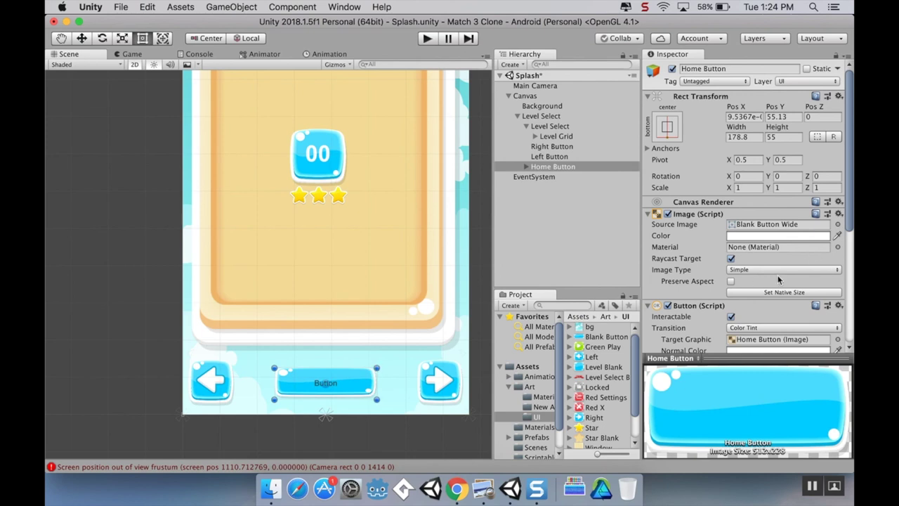
left_click(731, 281)
left_click_drag(377, 368, 354, 389)
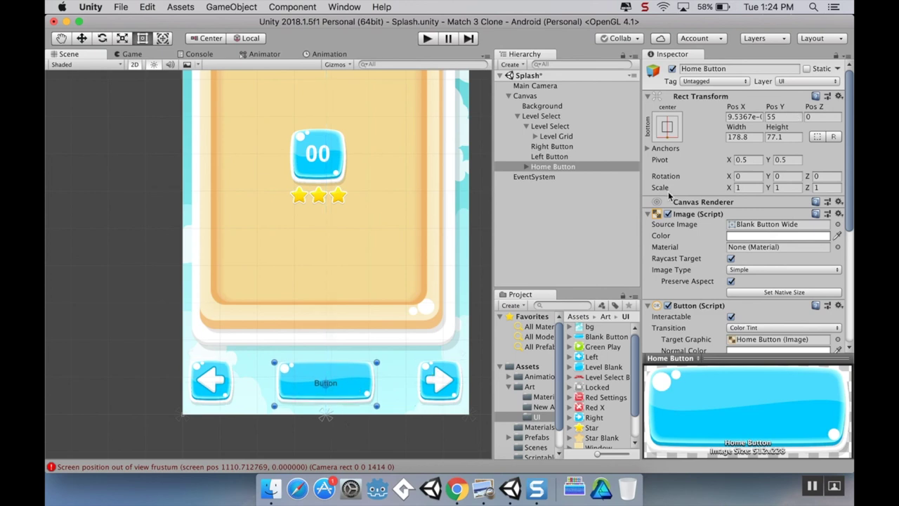
left_click(791, 136)
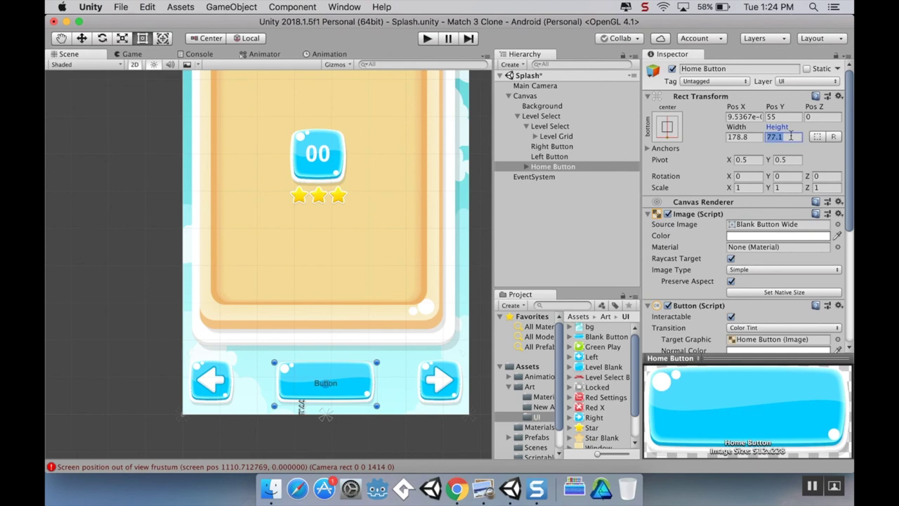
type("80")
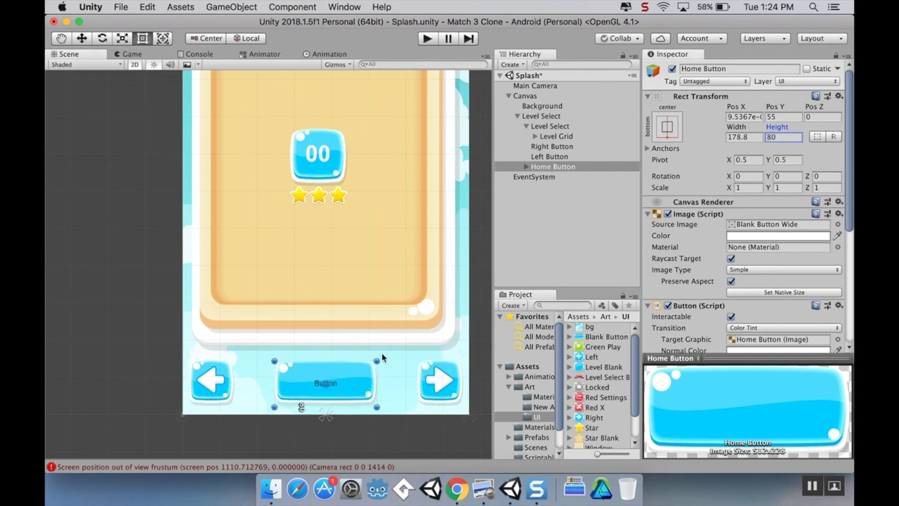
left_click(526, 167)
left_click(560, 178)
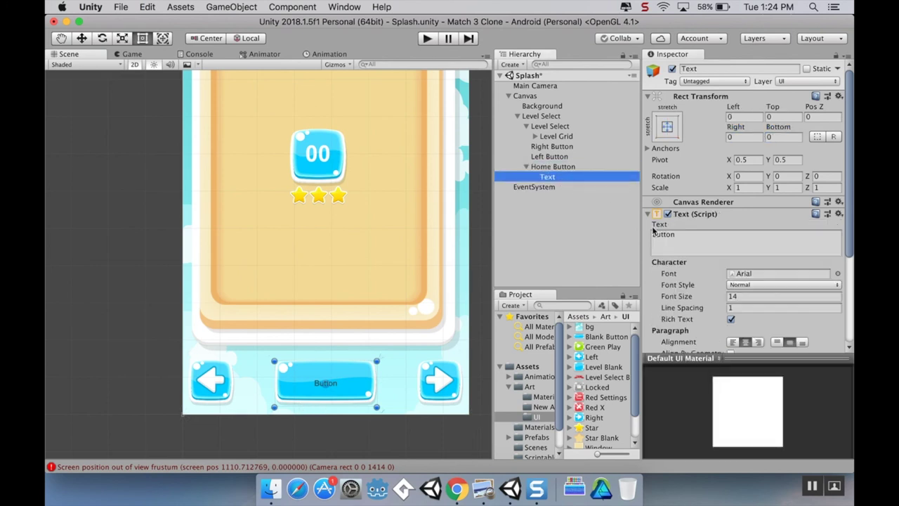
scroll(744, 260, "down", 5)
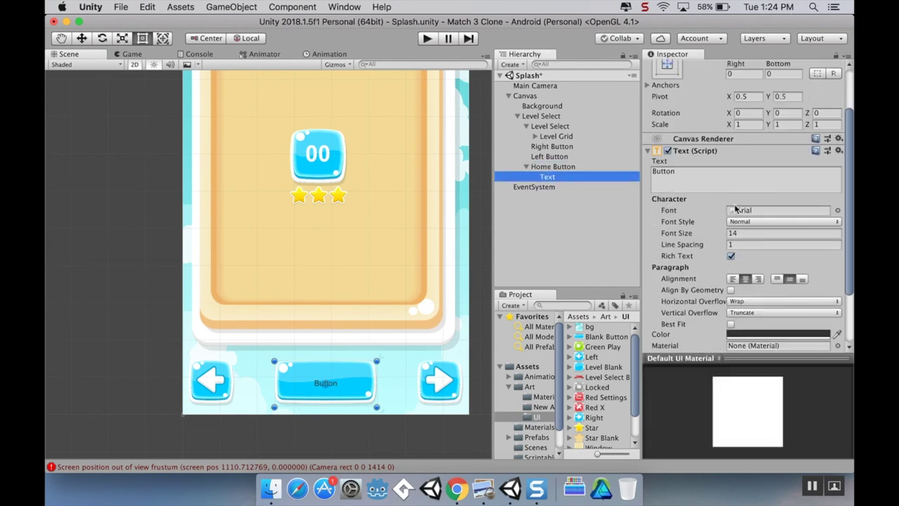
left_click(704, 182)
type("Home")
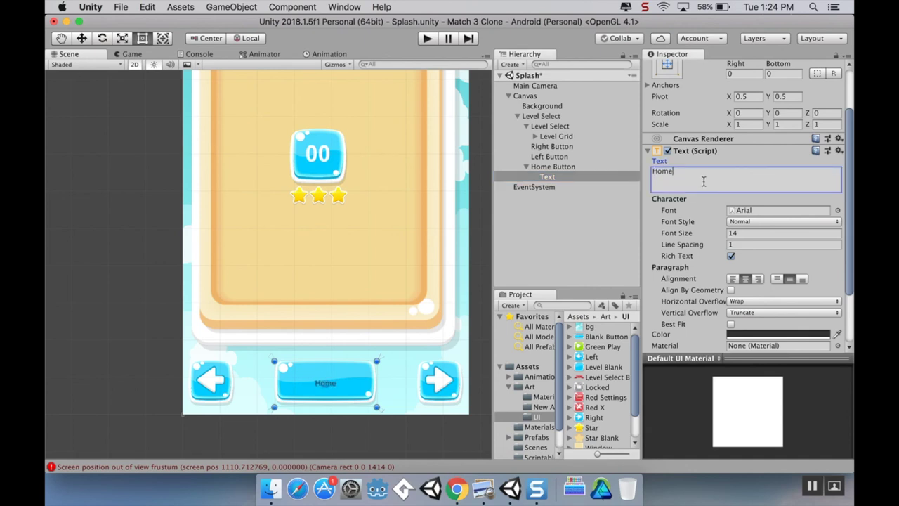
left_click(763, 222)
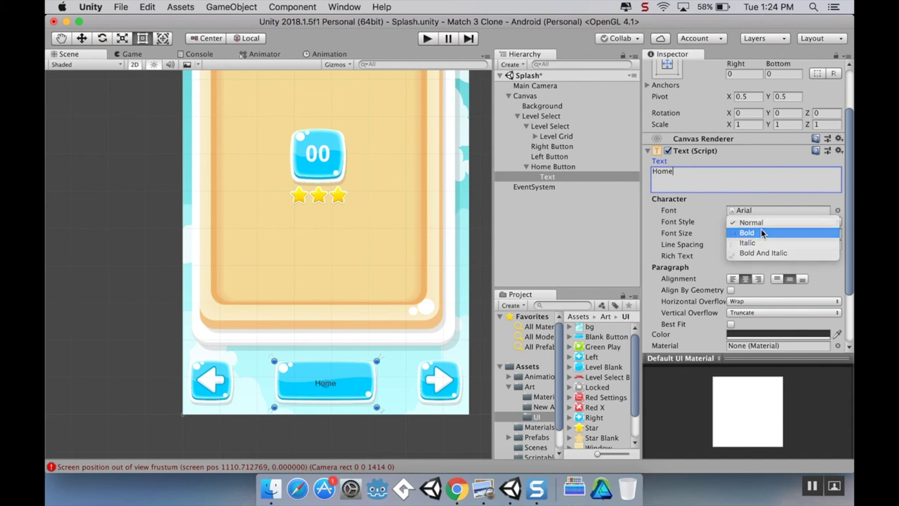
left_click(765, 232)
scroll(762, 266, "down", 3)
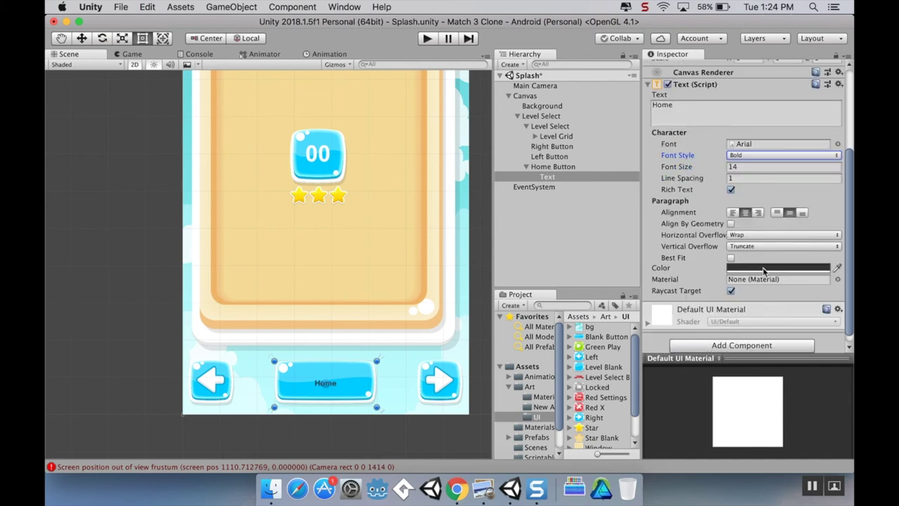
left_click(765, 271)
left_click_drag(128, 135, 85, 90)
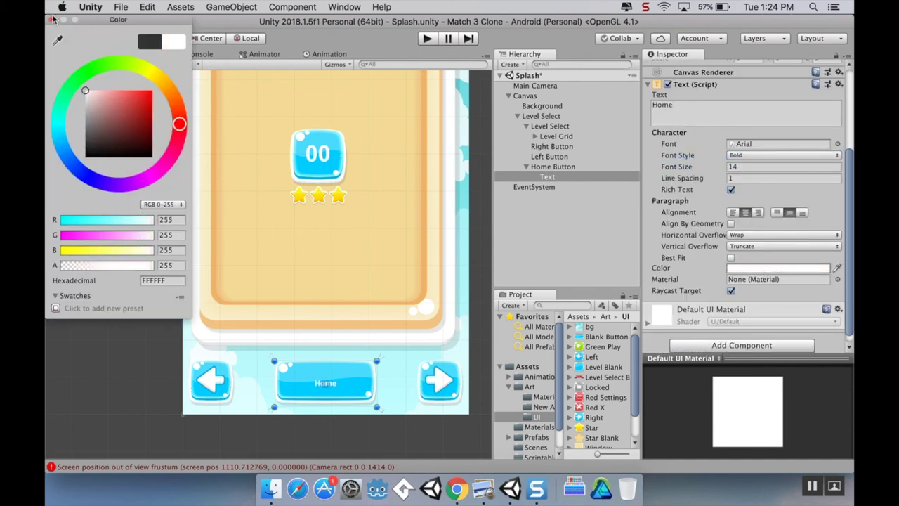
left_click(52, 20)
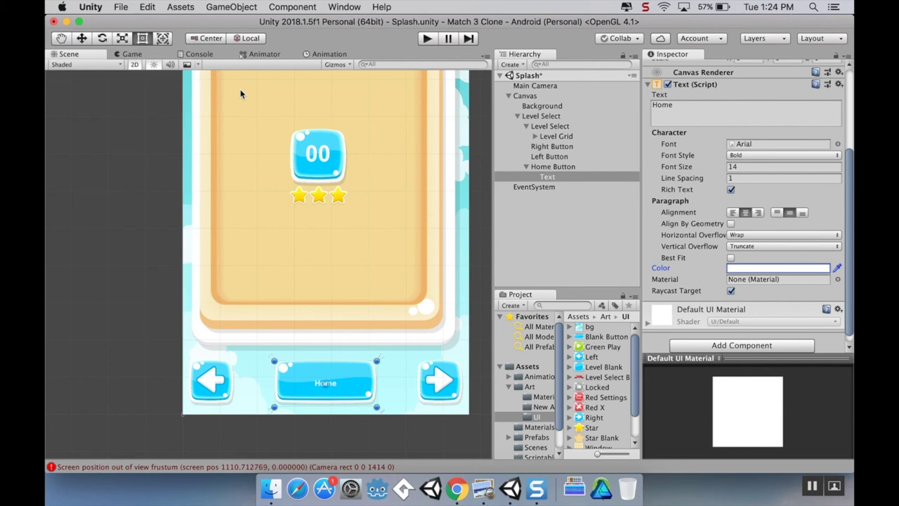
left_click(731, 258)
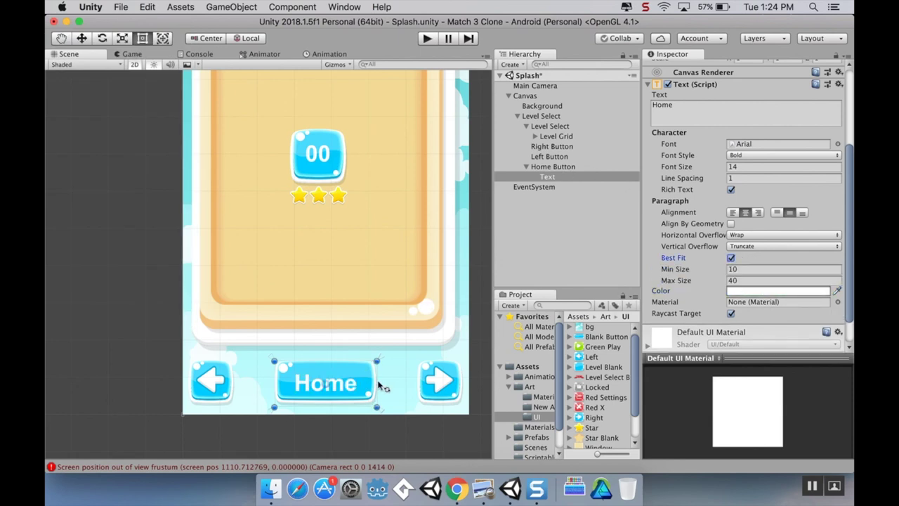
left_click_drag(376, 407, 376, 399)
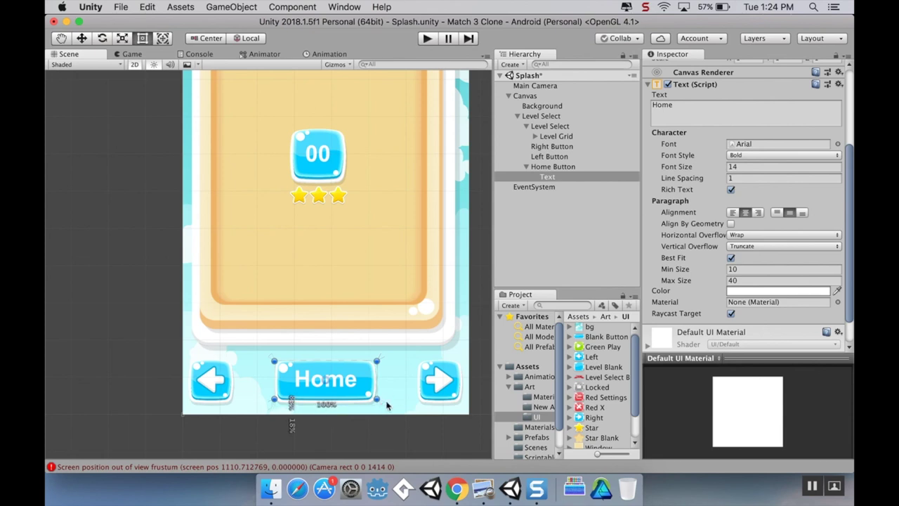
scroll(404, 309, "down", 3)
scroll(394, 316, "up", 1)
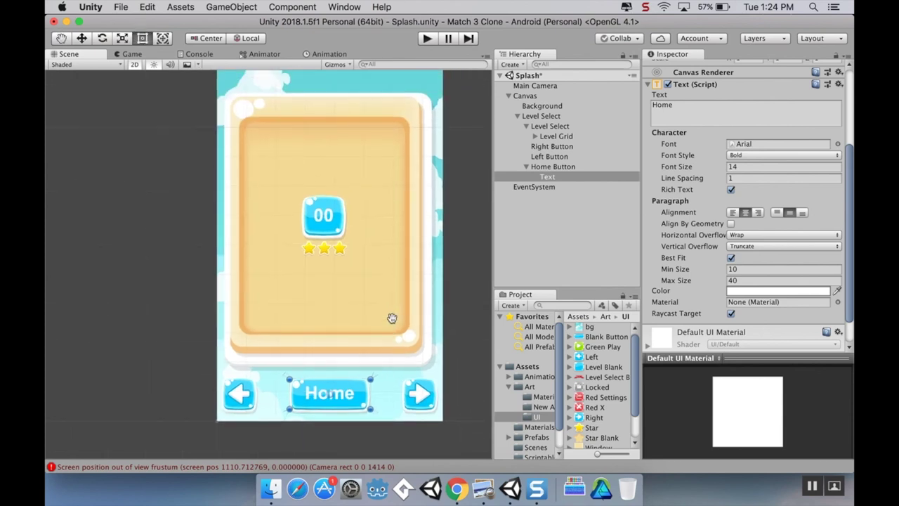
left_click(476, 318)
left_click(144, 54)
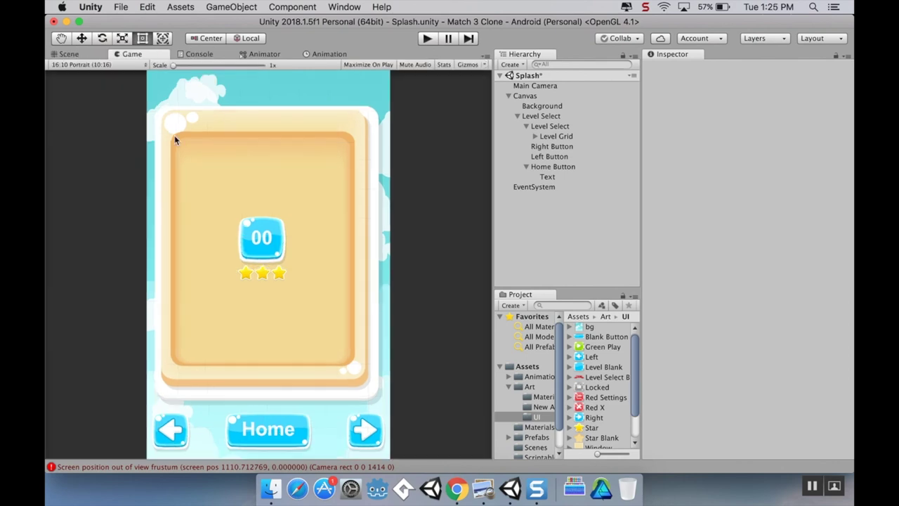
left_click(68, 54)
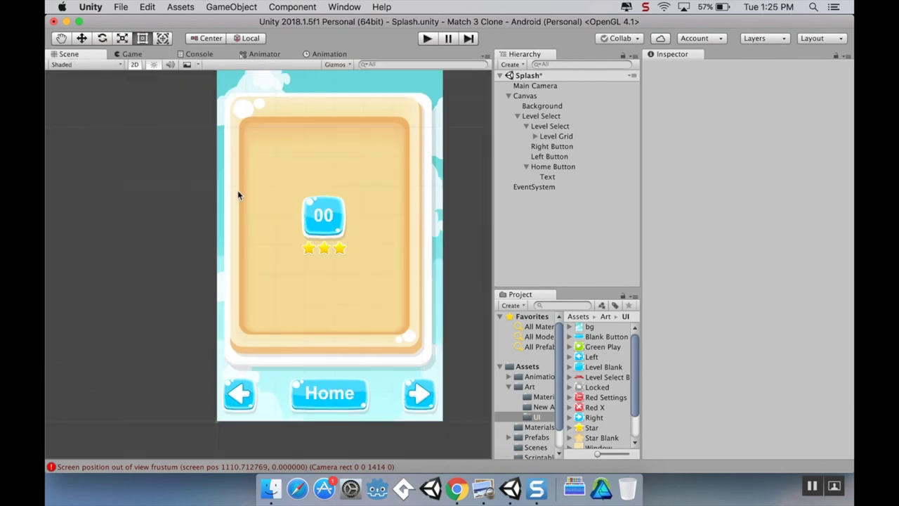
middle_click_drag(475, 164, 439, 201)
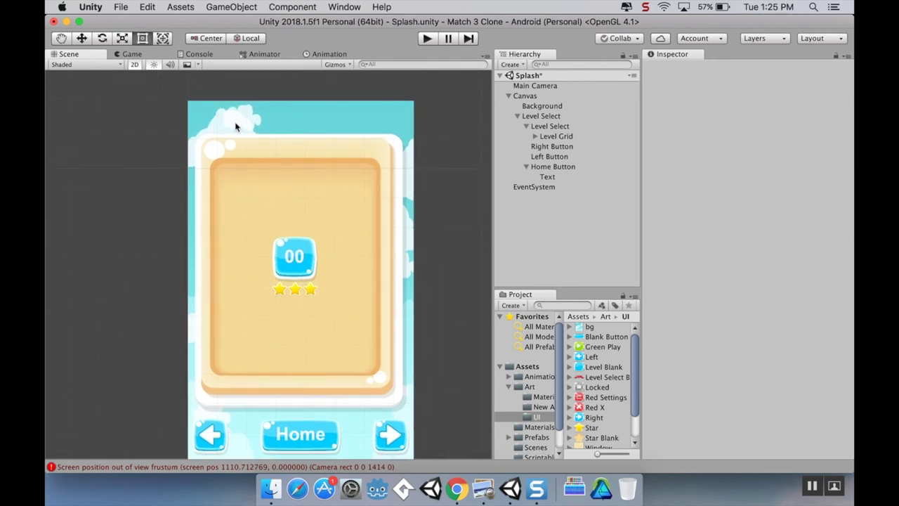
Add a new UI Image under Level Select
left_click(526, 166)
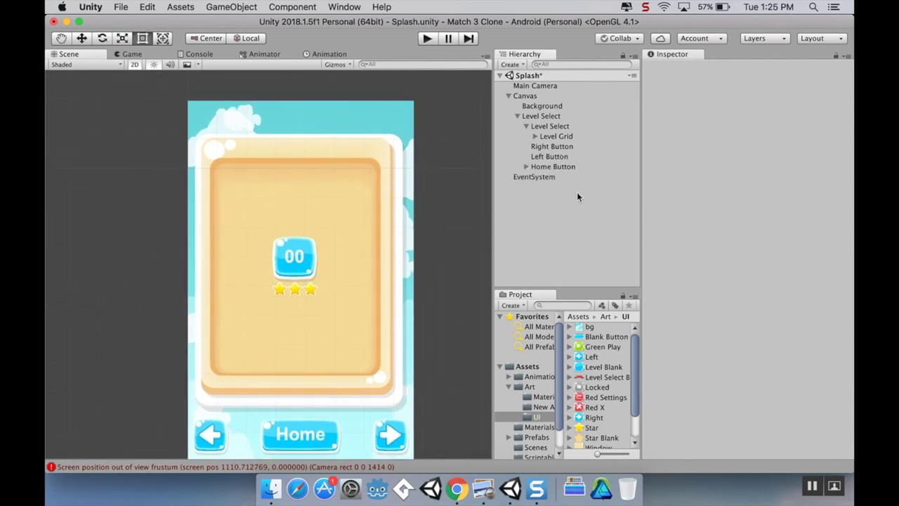
left_click(547, 119)
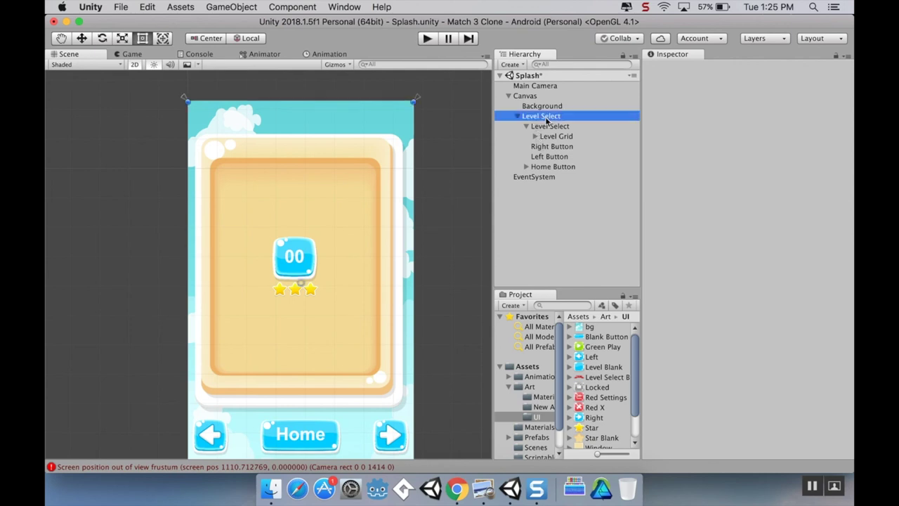
right_click(547, 118)
mouse_move(590, 302)
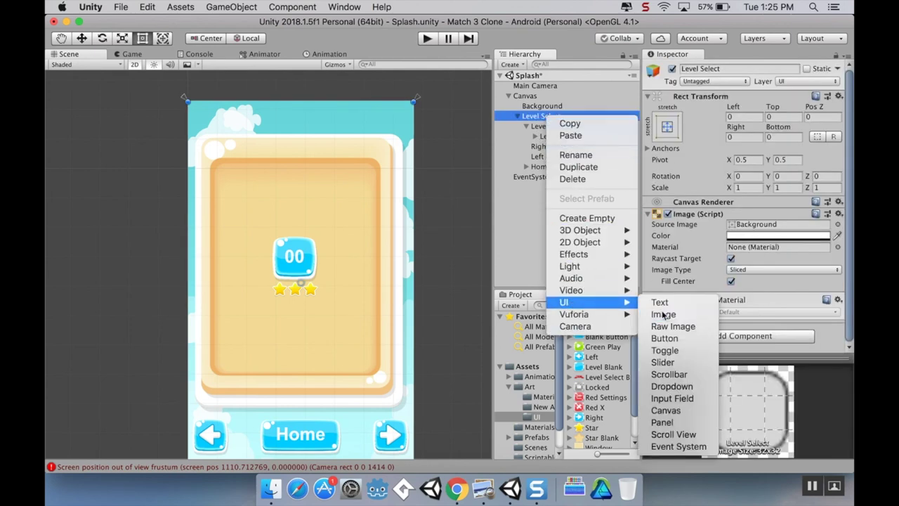
left_click(663, 314)
Stretch the image across the top, centred, using the Level Select Banner sprite
left_click_drag(312, 295, 312, 107)
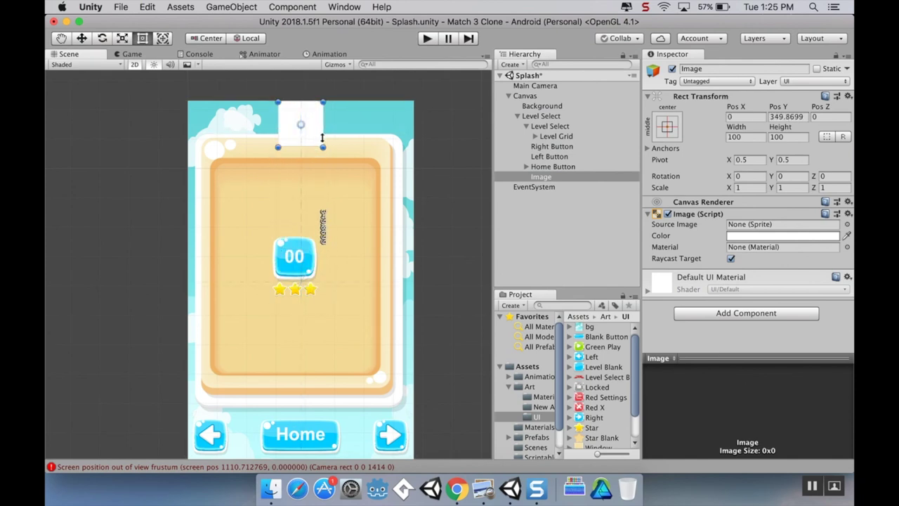
left_click_drag(322, 146, 399, 145)
left_click_drag(279, 144, 195, 145)
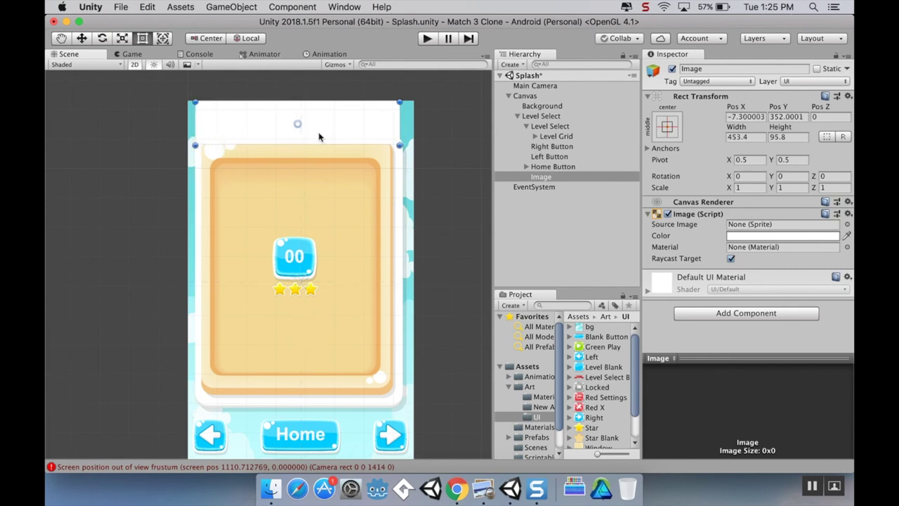
left_click_drag(335, 136, 335, 136)
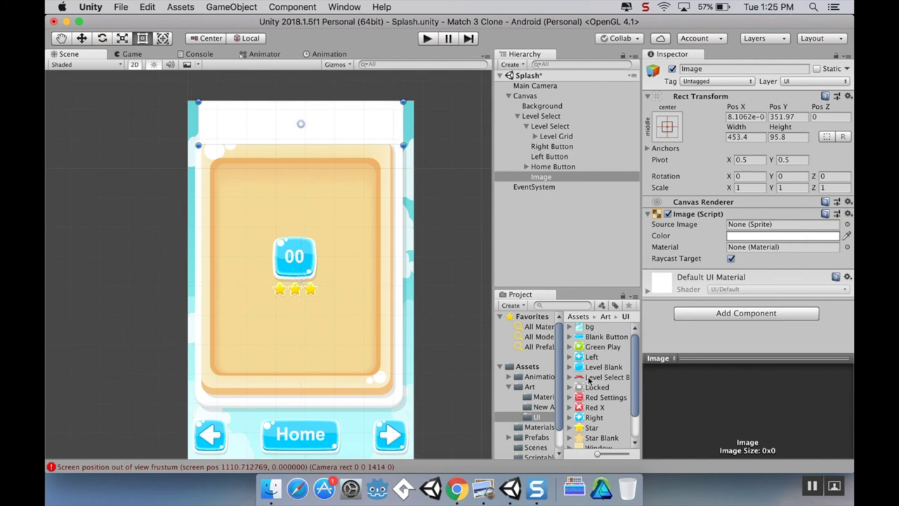
left_click_drag(593, 380, 751, 225)
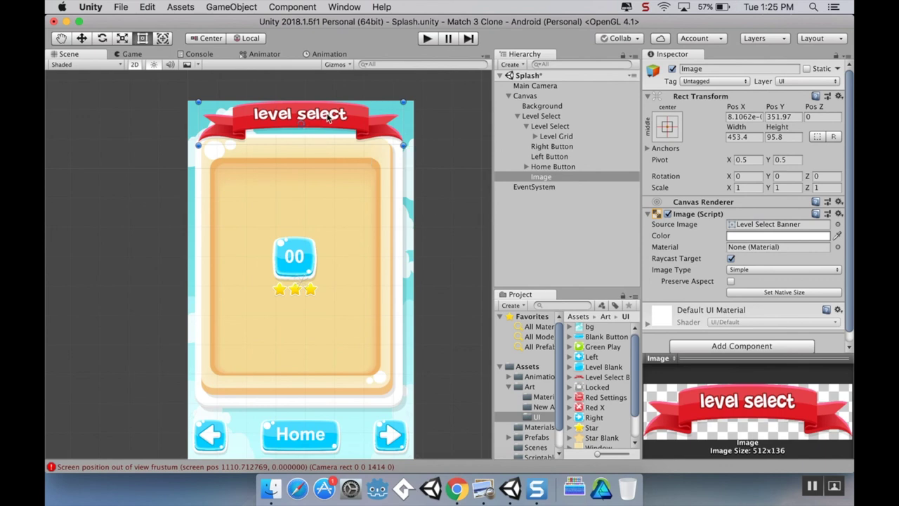
left_click_drag(330, 119, 323, 232)
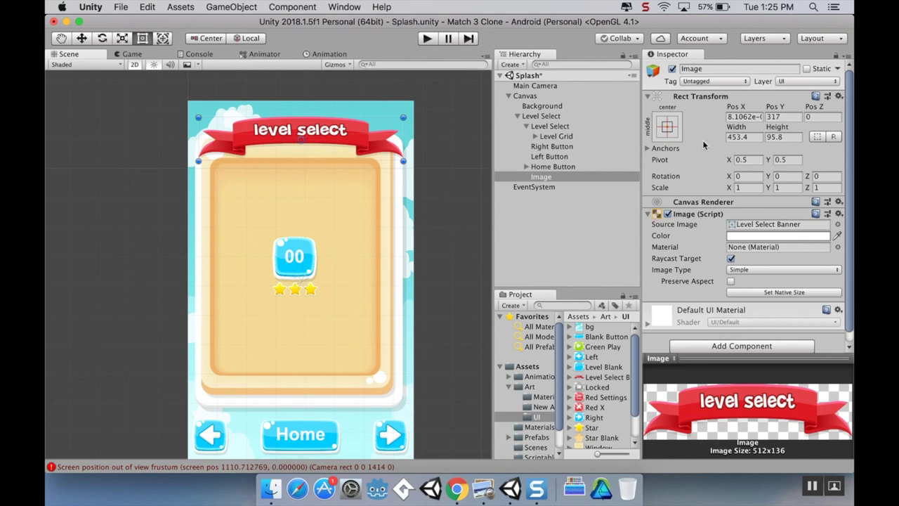
Anchor the banner to the top centre and check it in the Game view
left_click(668, 127)
left_click(741, 226)
left_click(124, 56)
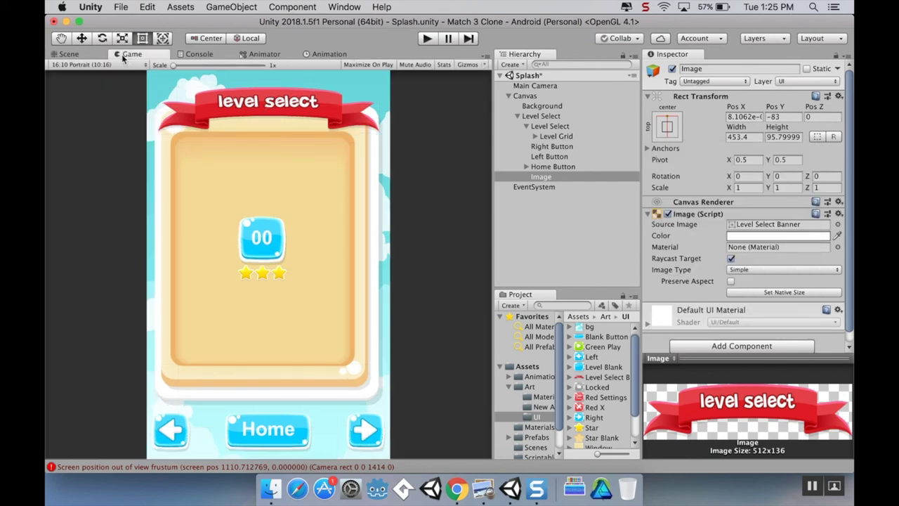
left_click(82, 56)
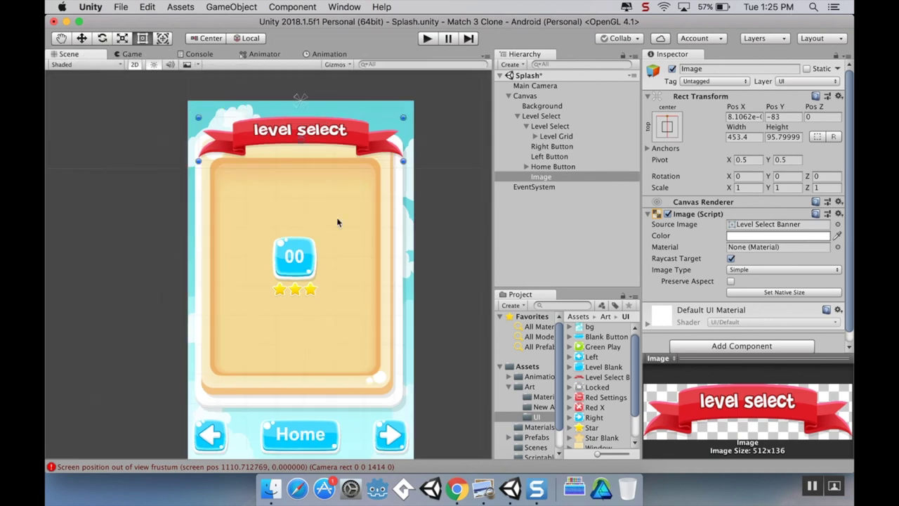
Rename the image 'Level Select Banner' and collapse Level Select
left_click(538, 178)
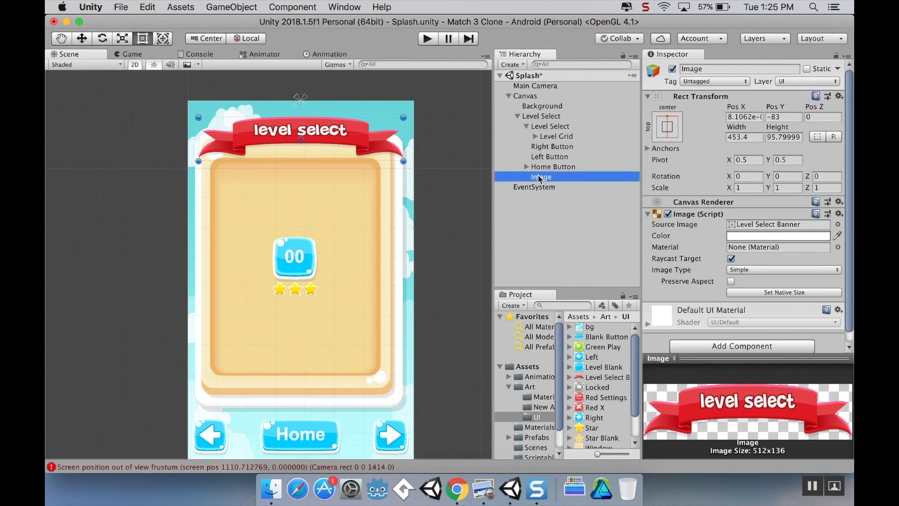
left_click(540, 178)
type("Level Select")
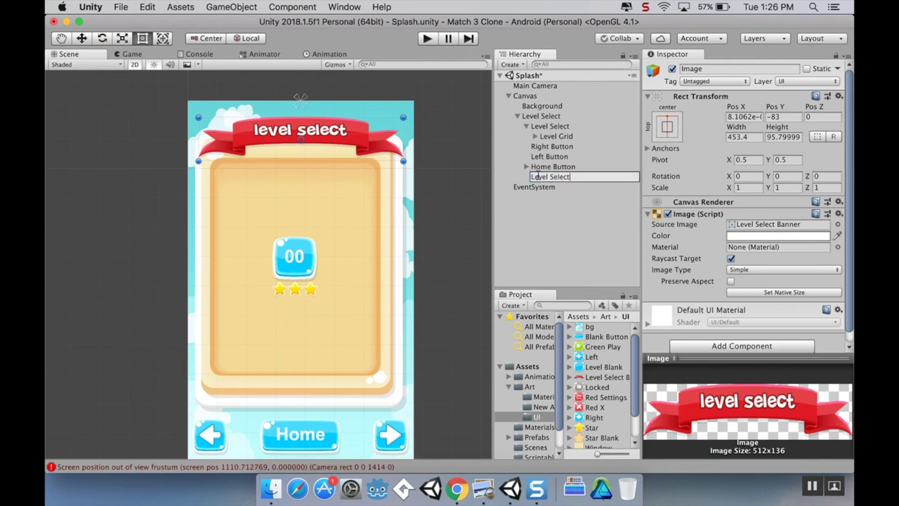
type(" Banner")
key("Return")
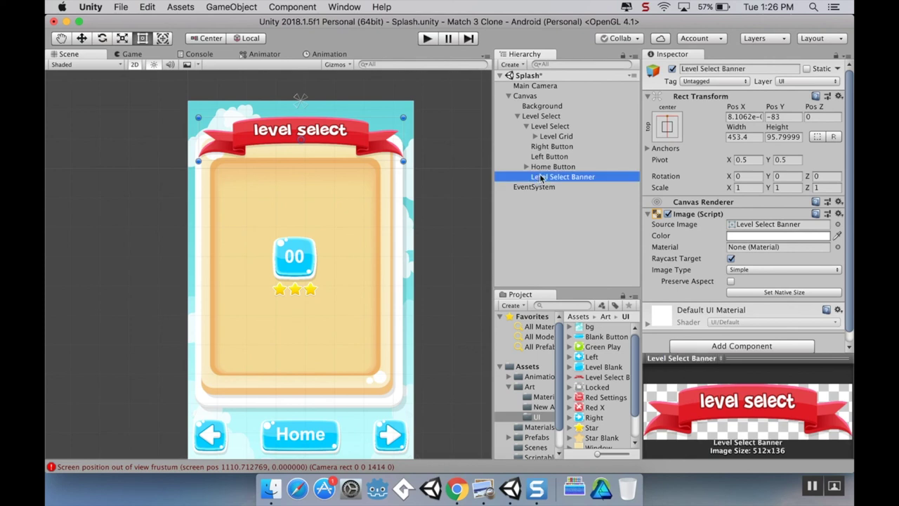
left_click(518, 117)
left_click(528, 114)
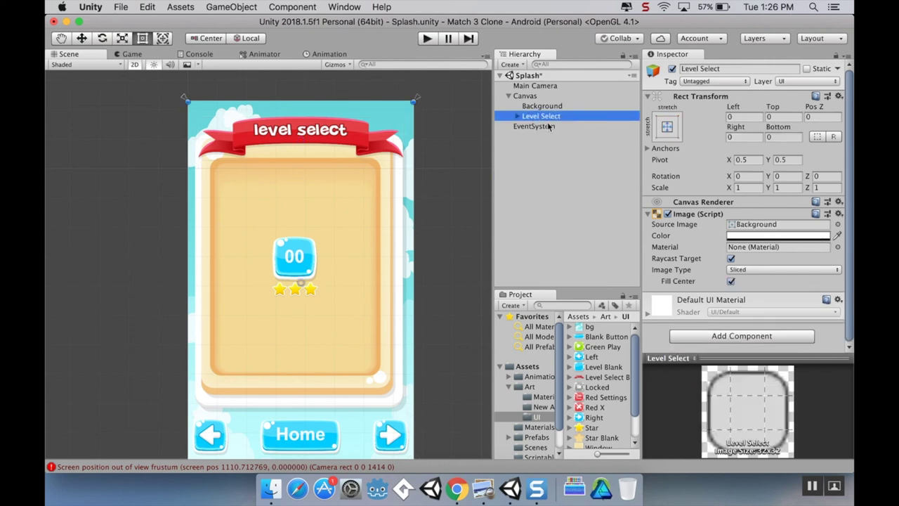
left_click(672, 70)
left_click(672, 70)
left_click(671, 70)
left_click(671, 70)
left_click(672, 70)
left_click(672, 69)
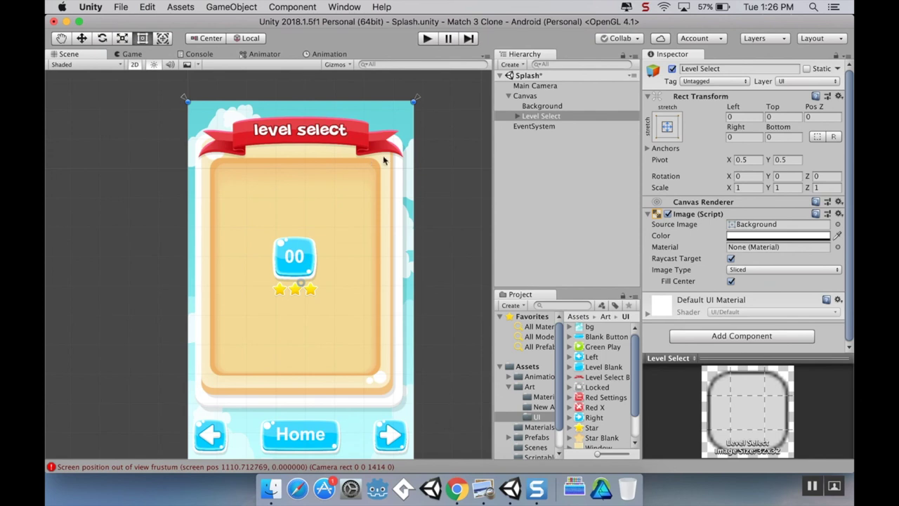
mouse_move(406, 241)
left_mouse_down()
mouse_move(487, 245)
mouse_move(412, 239)
mouse_move(419, 244)
left_mouse_up()
left_click(672, 69)
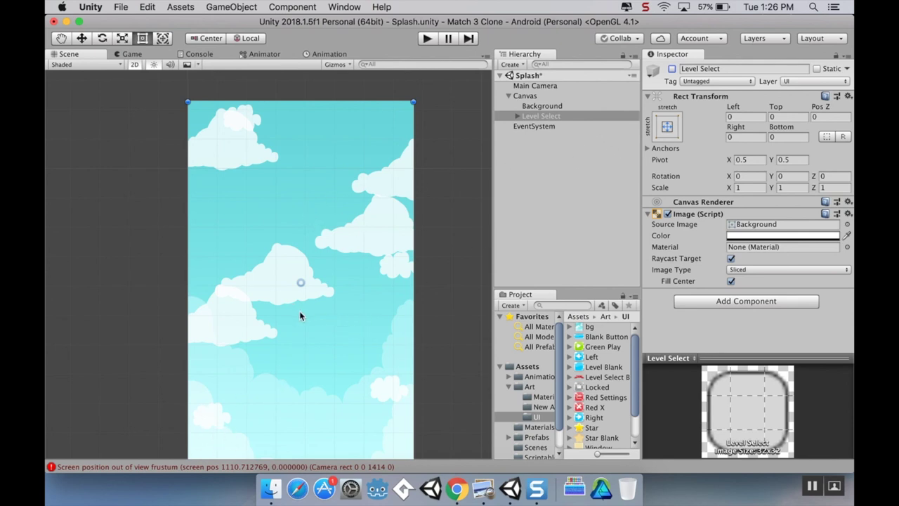
left_click(672, 69)
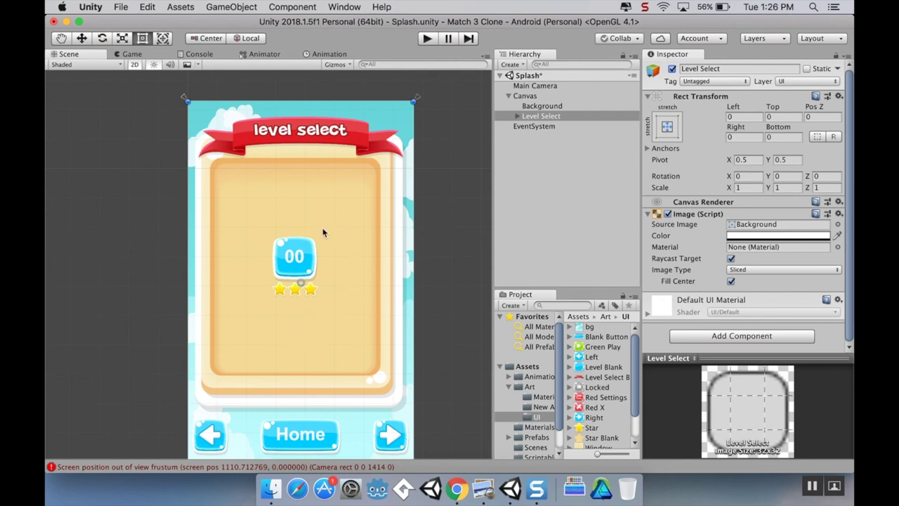
left_click(541, 118)
Add a UI Panel under the Canvas named 'Confirm Panel'
right_click(521, 97)
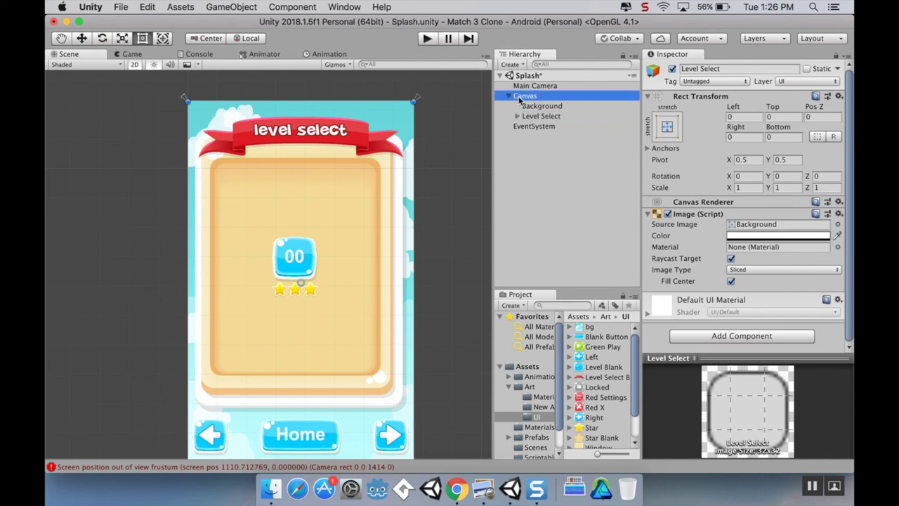
mouse_move(579, 293)
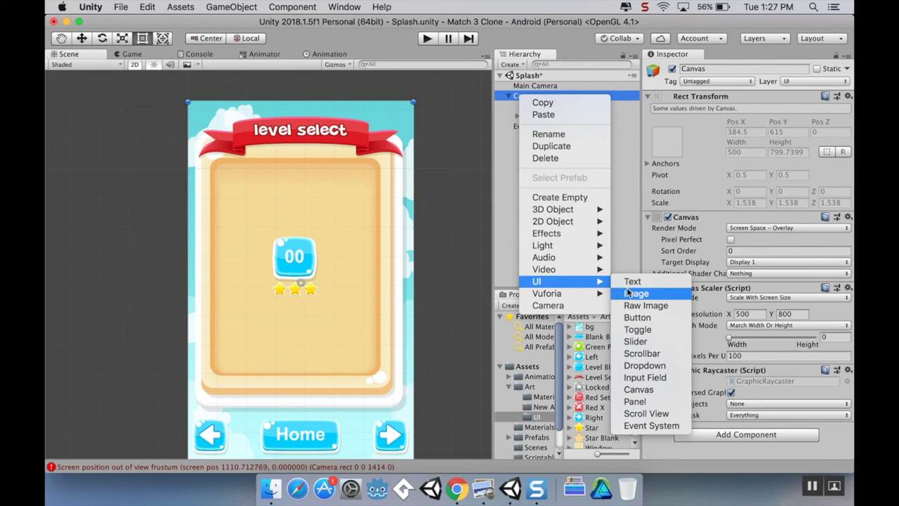
left_click(661, 402)
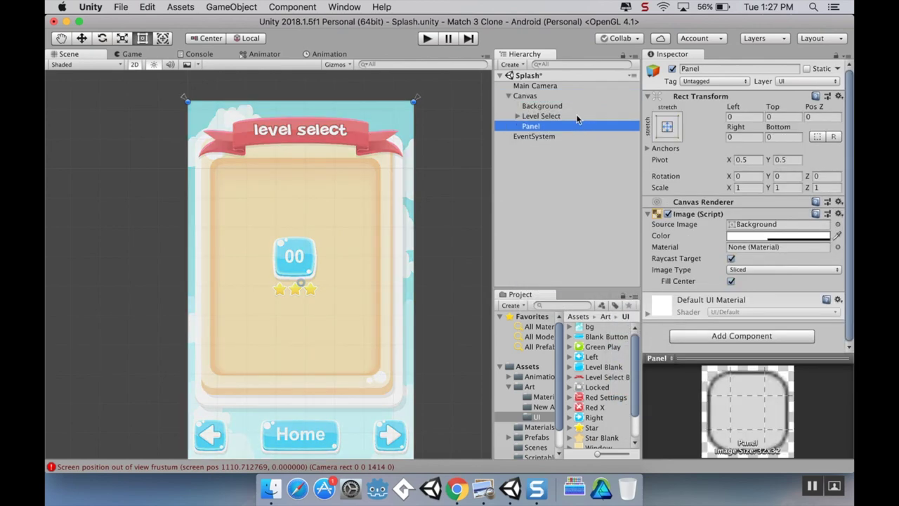
left_click(540, 128)
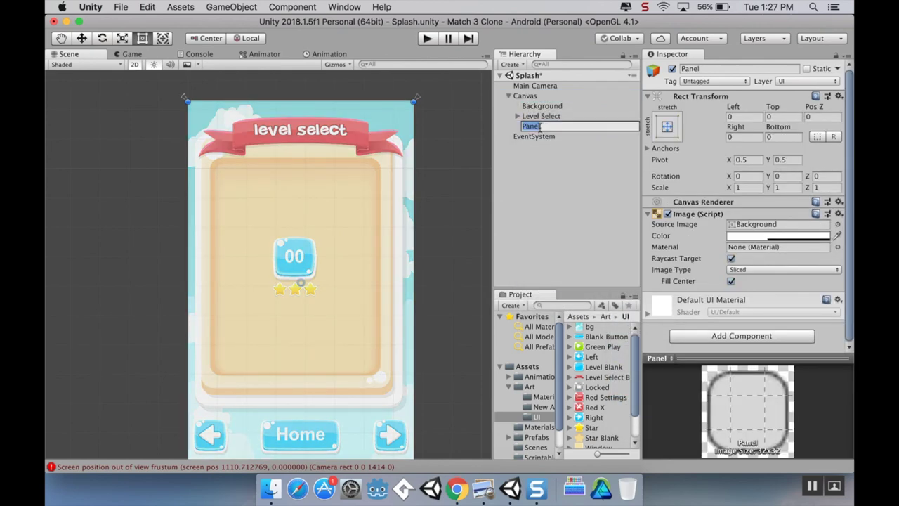
type("Confirm Panel")
key("Return")
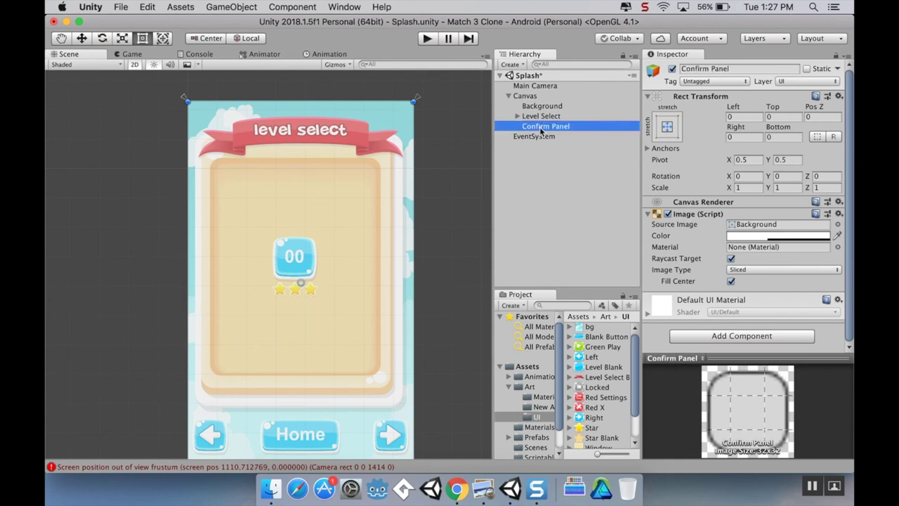
Fit the Confirm Panel's edges and corners over the level card just below the banner
left_click_drag(411, 99, 411, 155)
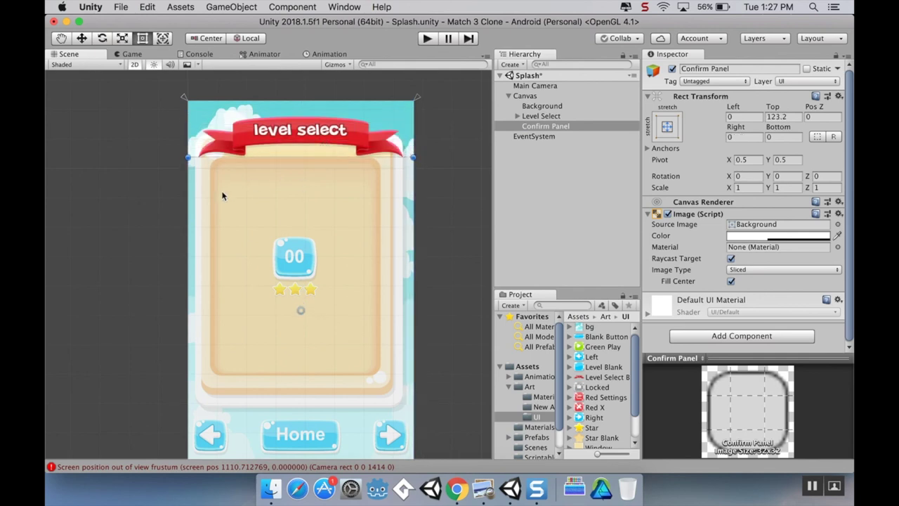
left_click_drag(188, 156, 195, 157)
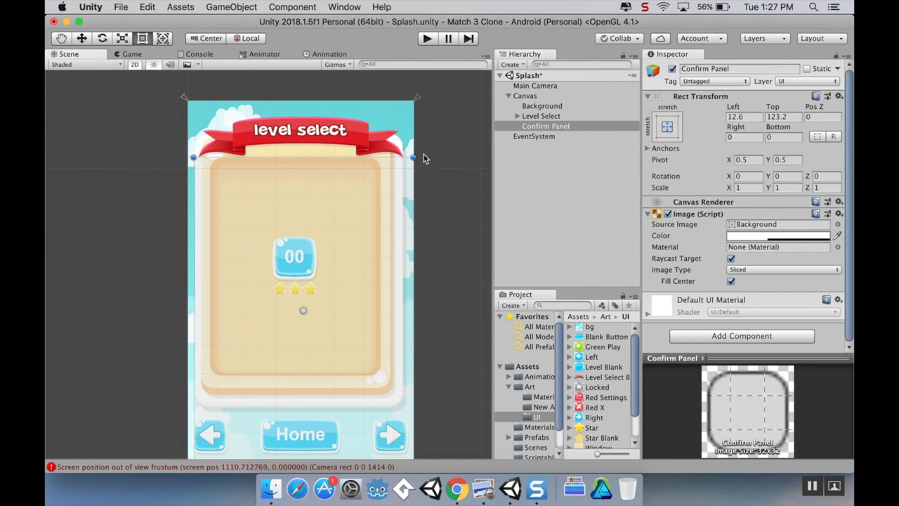
left_click_drag(408, 158, 404, 160)
scroll(458, 201, "down", 5)
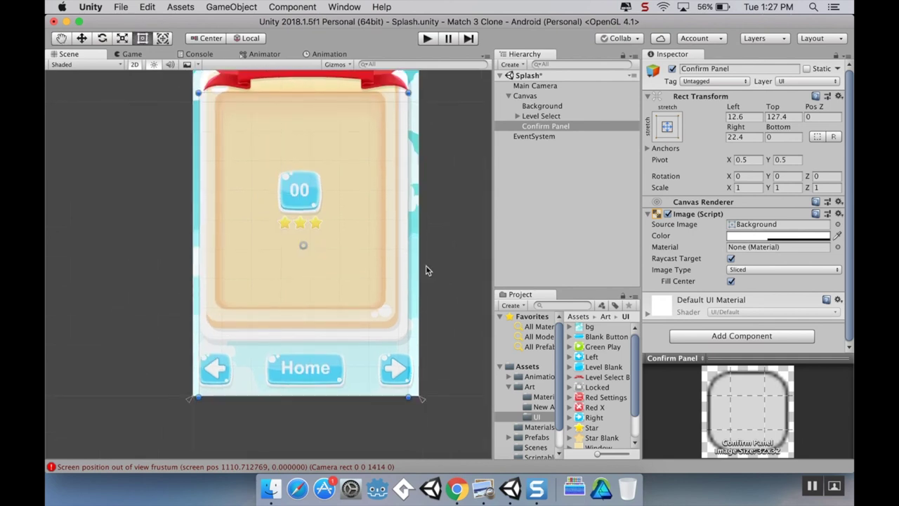
mouse_move(408, 396)
left_mouse_down()
mouse_move(404, 387)
mouse_move(422, 401)
mouse_move(413, 395)
left_mouse_up()
scroll(318, 336, "up", 5)
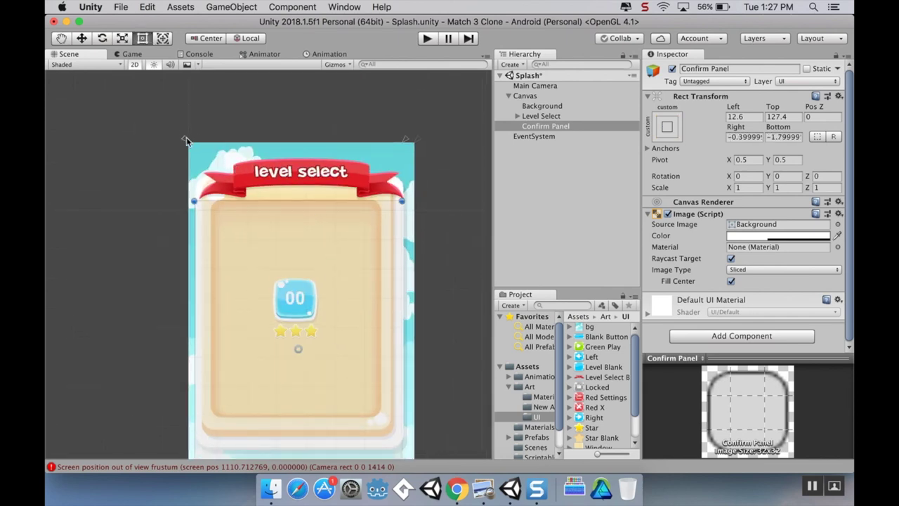
left_click_drag(184, 142, 195, 195)
middle_click_drag(428, 251, 444, 221)
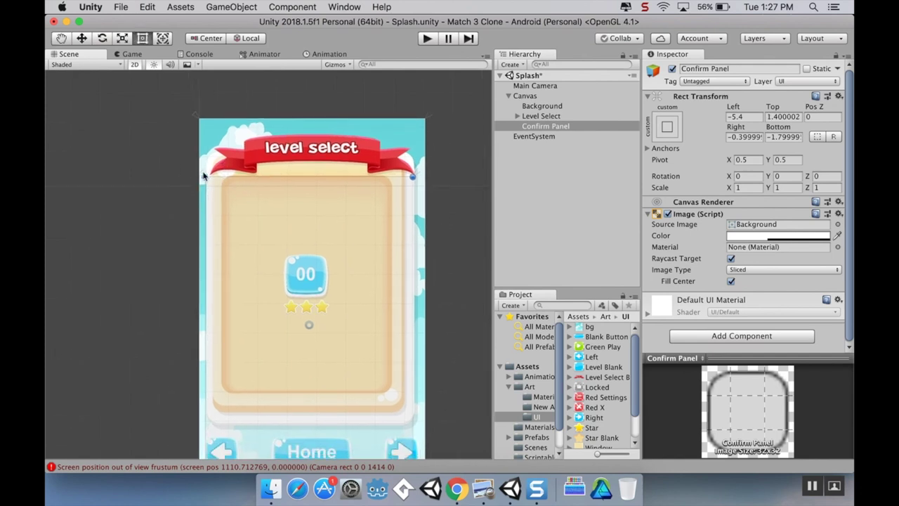
left_click_drag(204, 176, 205, 176)
middle_click_drag(293, 288, 282, 225)
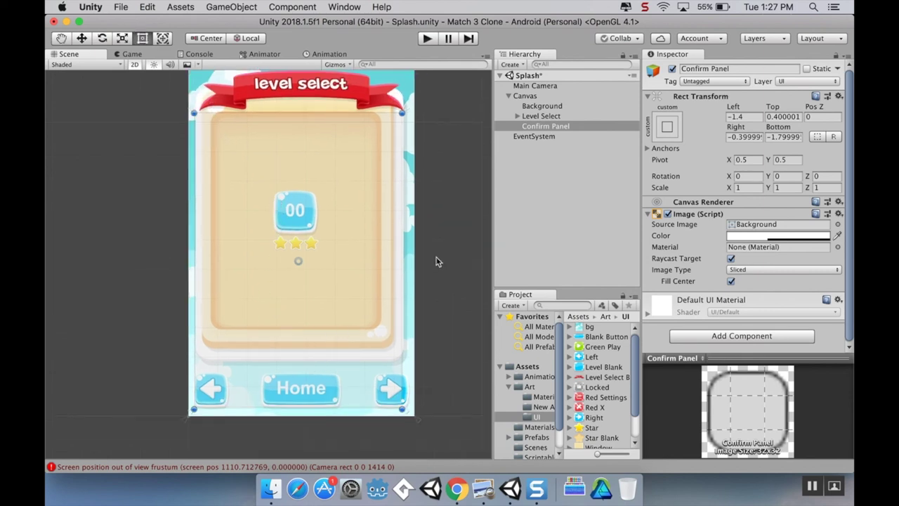
Set the Confirm Panel's colour alpha to 255 for opaque white
left_click(735, 237)
left_click_drag(140, 266, 157, 267)
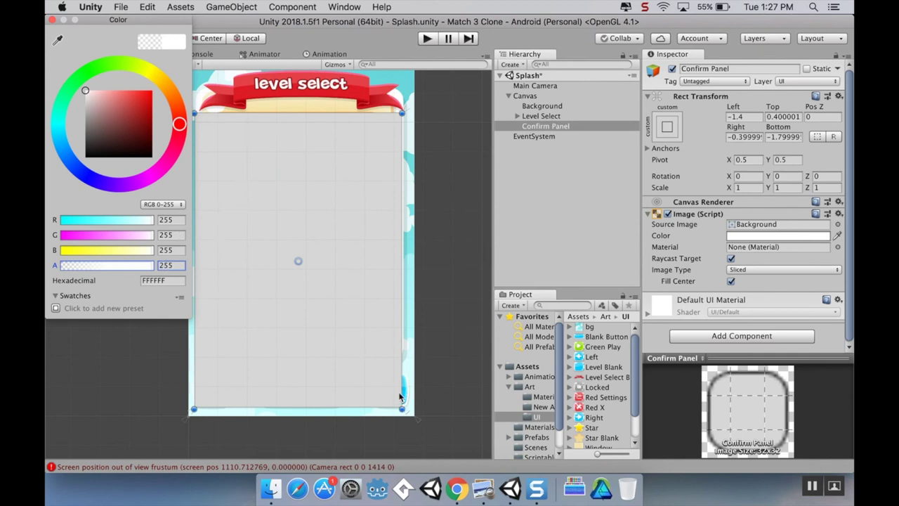
left_click(52, 21)
Widen the Confirm Panel's right edge and give it the Window2 board sprite
left_click_drag(399, 373, 405, 374)
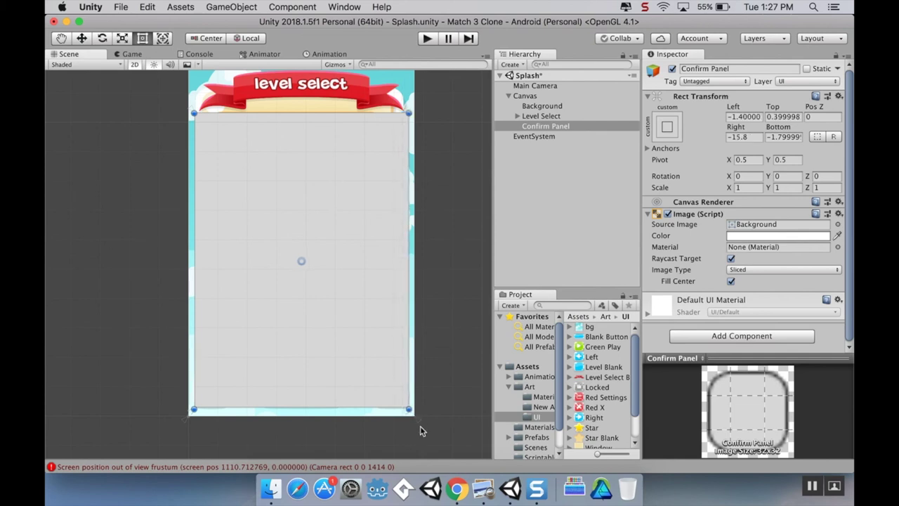
left_click_drag(409, 417, 413, 413)
scroll(598, 387, "down", 2)
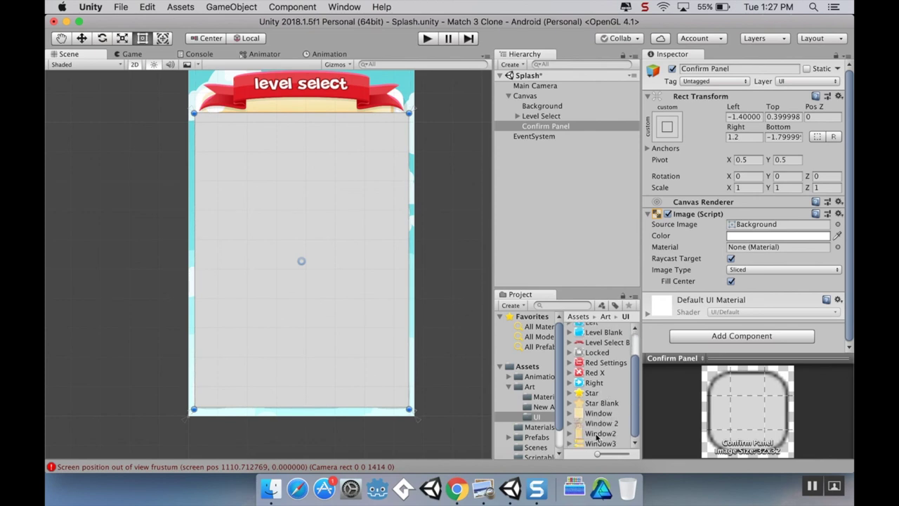
left_click_drag(598, 436, 771, 225)
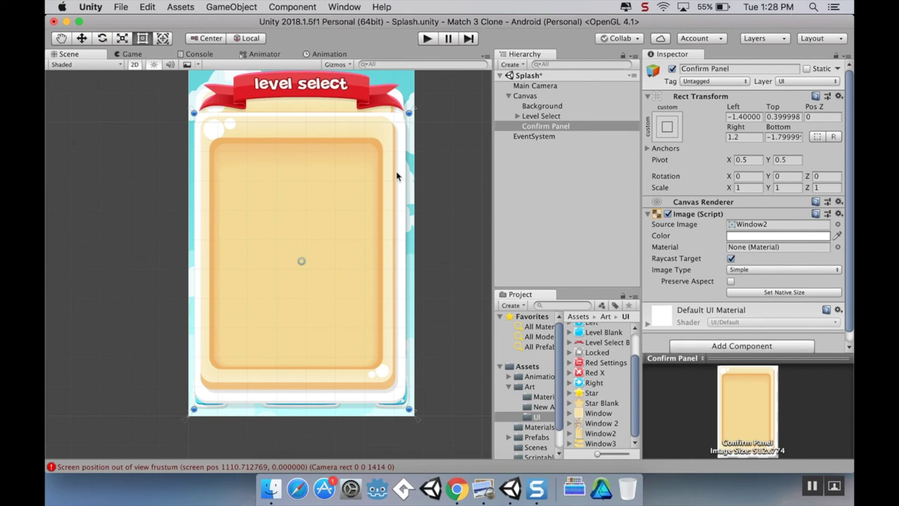
scroll(261, 297, "up", 3)
scroll(367, 243, "down", 2)
scroll(370, 243, "up", 4)
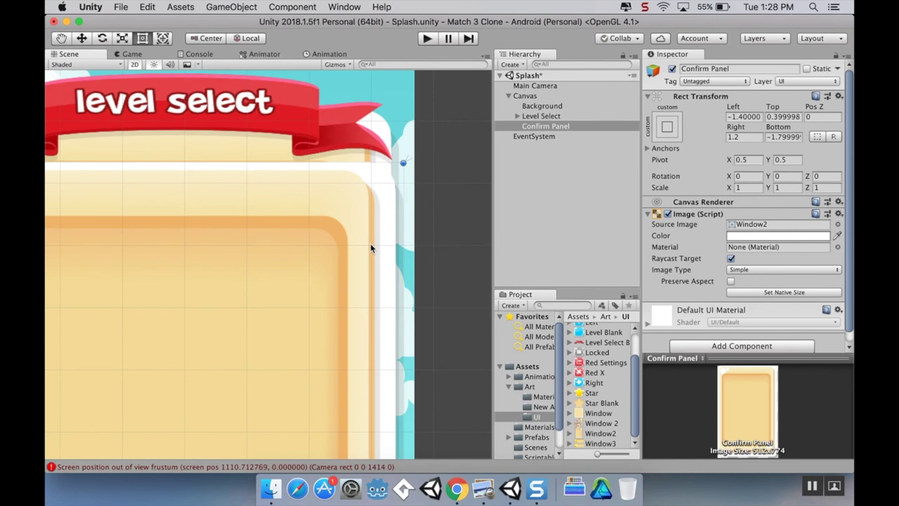
Fit the Confirm Panel's corners over the level select board below the banner
left_click_drag(401, 160, 398, 161)
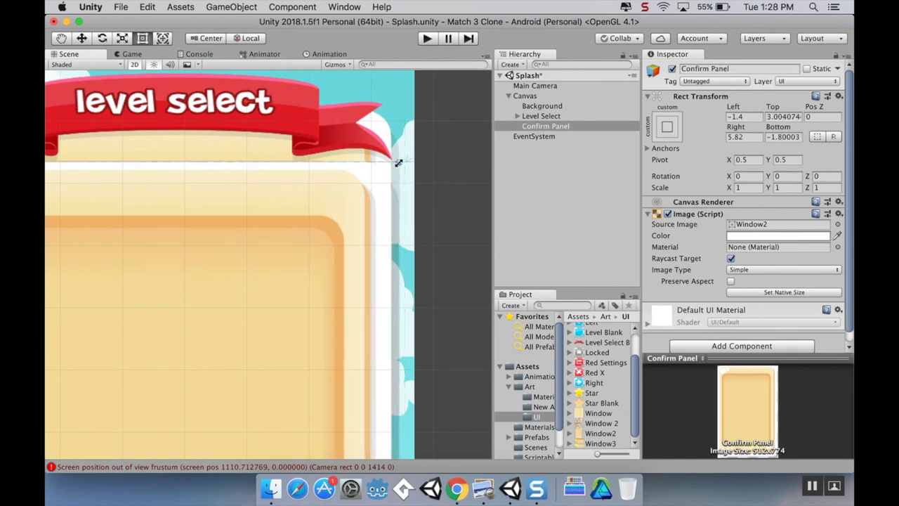
key("super+z")
key("super+z")
scroll(404, 168, "down", 3)
scroll(399, 253, "down", 3)
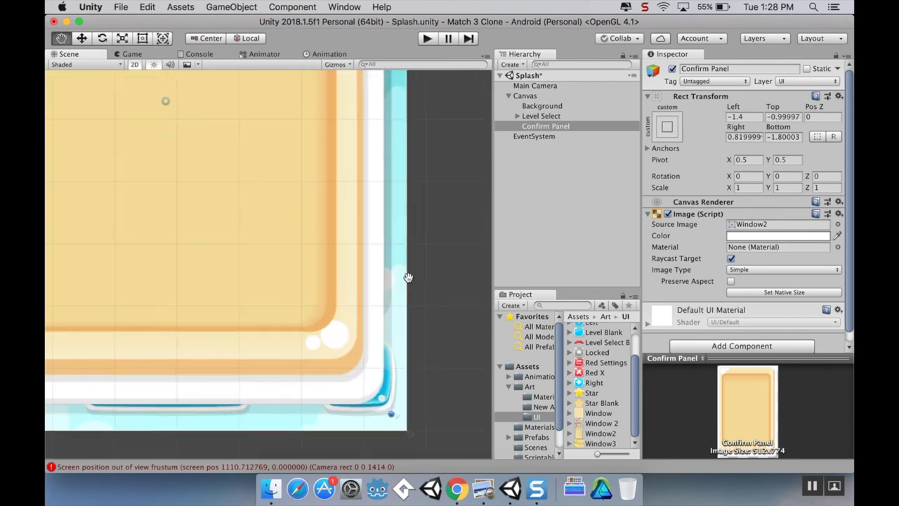
scroll(394, 316, "down", 2)
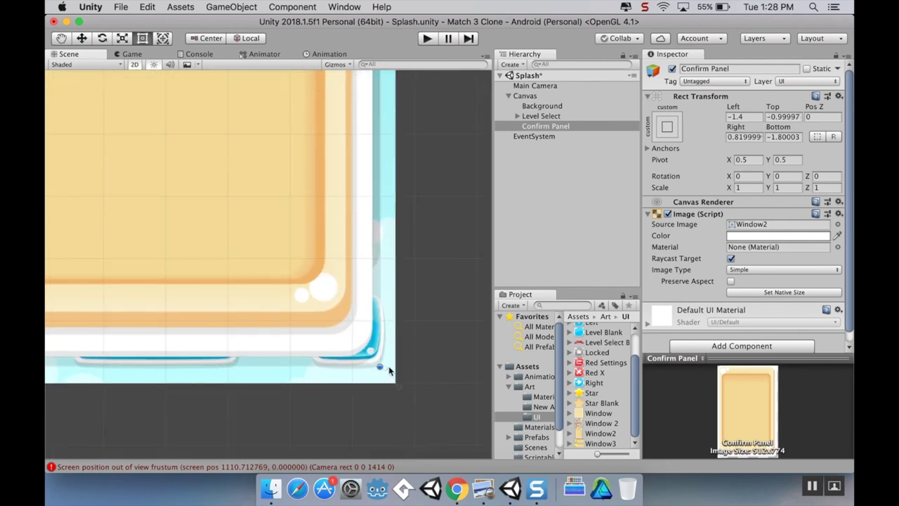
left_click_drag(385, 368, 386, 371)
scroll(299, 313, "down", 3)
middle_click_drag(293, 267, 320, 345)
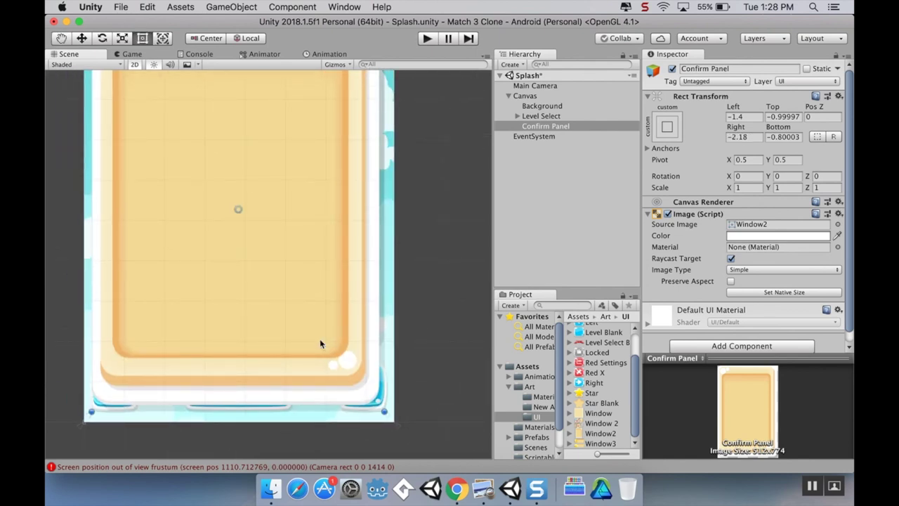
scroll(334, 254, "down", 3)
middle_click_drag(302, 193, 305, 267)
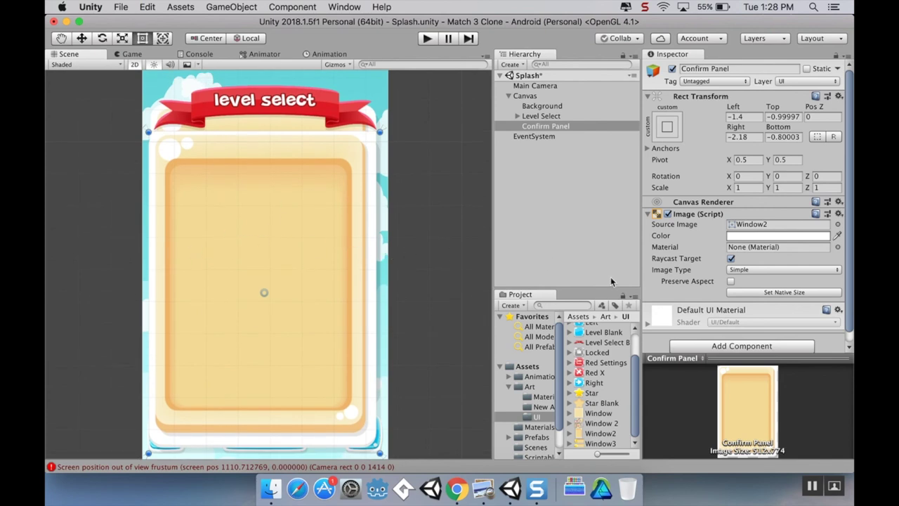
right_click(553, 126)
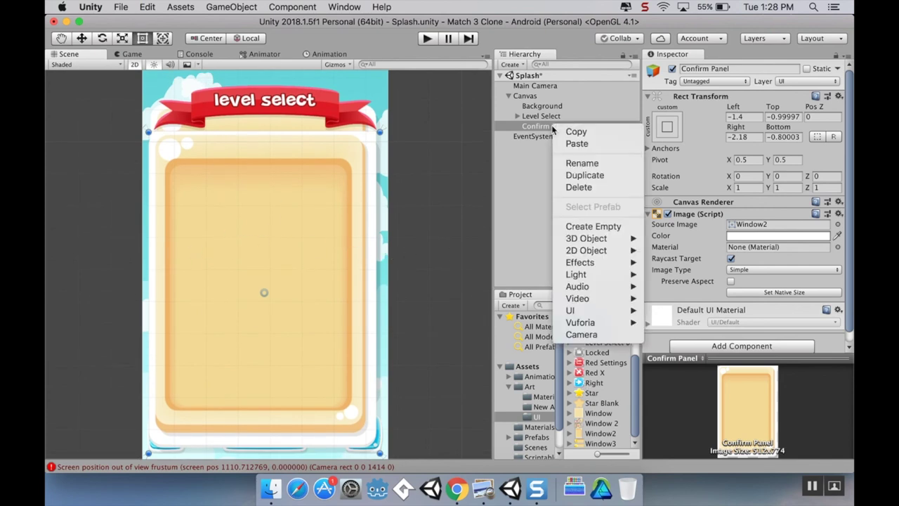
Add an image inside the Confirm Panel, then delete it as unwanted
mouse_move(596, 313)
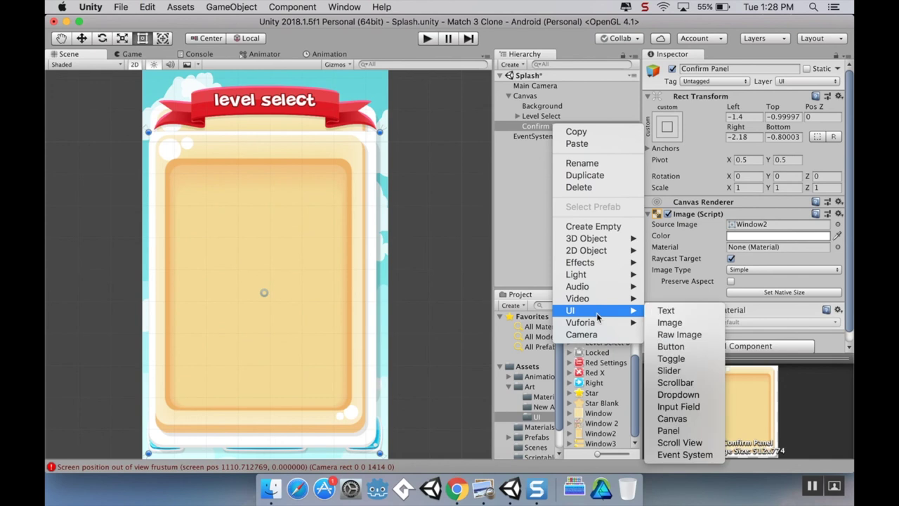
left_click(669, 322)
left_click_drag(272, 311, 193, 154)
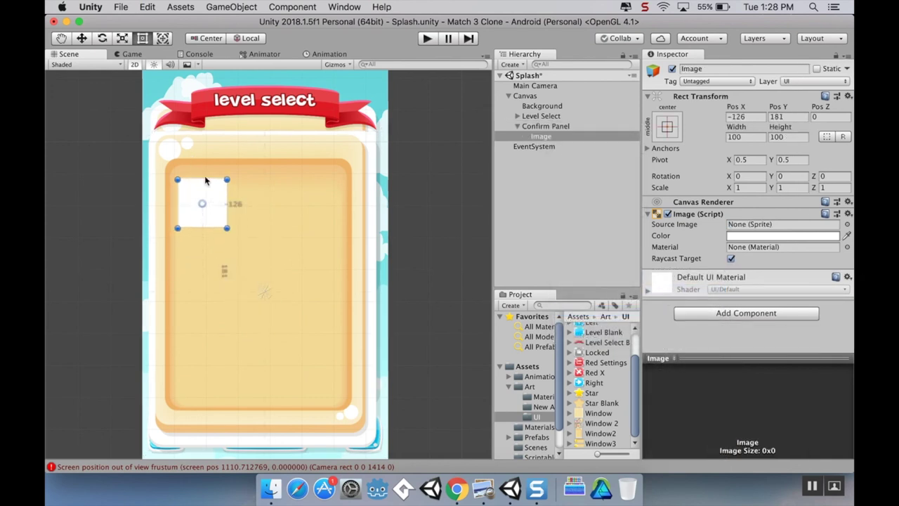
right_click(546, 134)
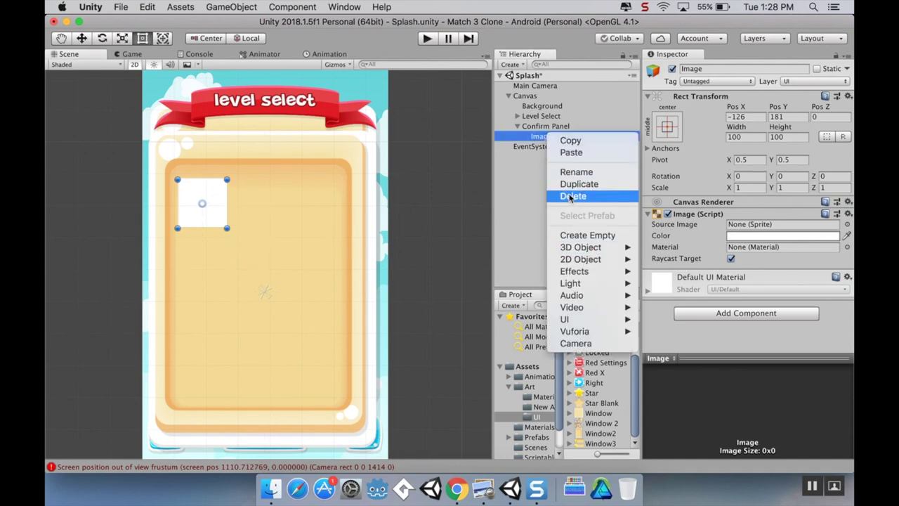
left_click(572, 196)
left_click(543, 127)
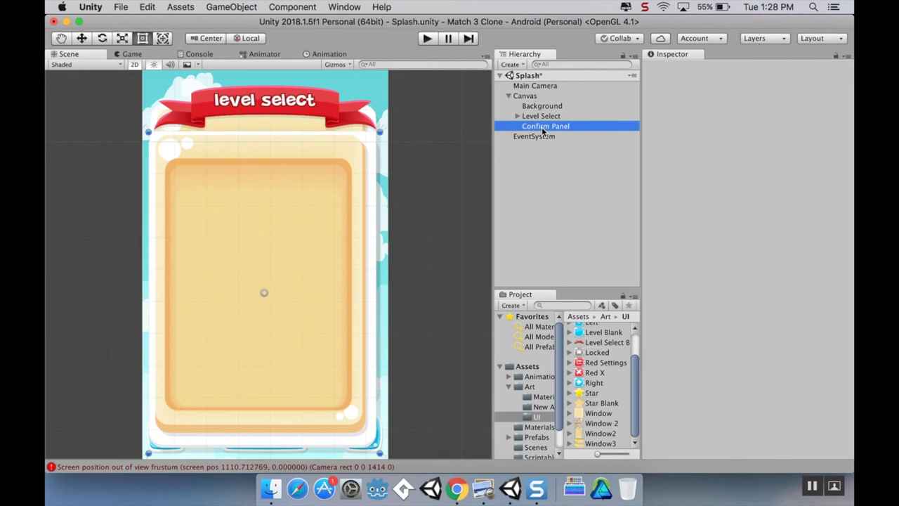
Add a UI Panel inside the Confirm Panel and pull its corners inward
right_click(543, 130)
mouse_move(572, 313)
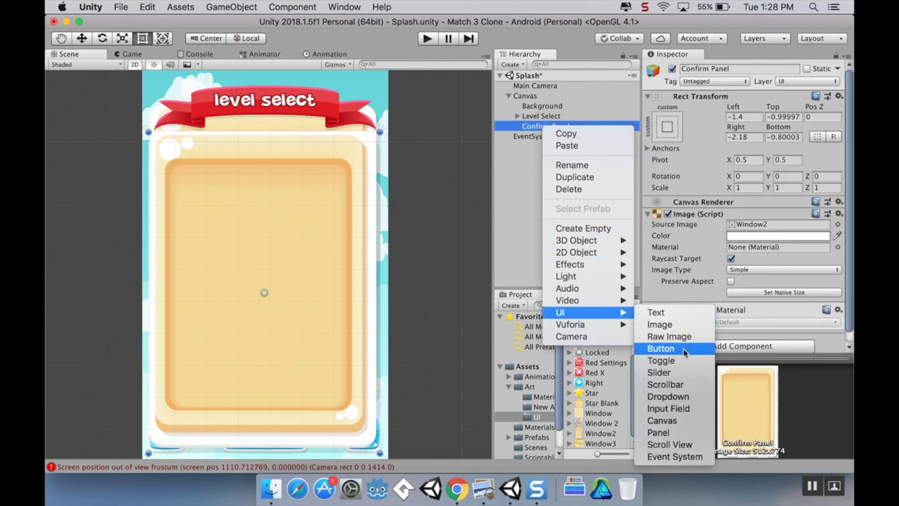
left_click(658, 432)
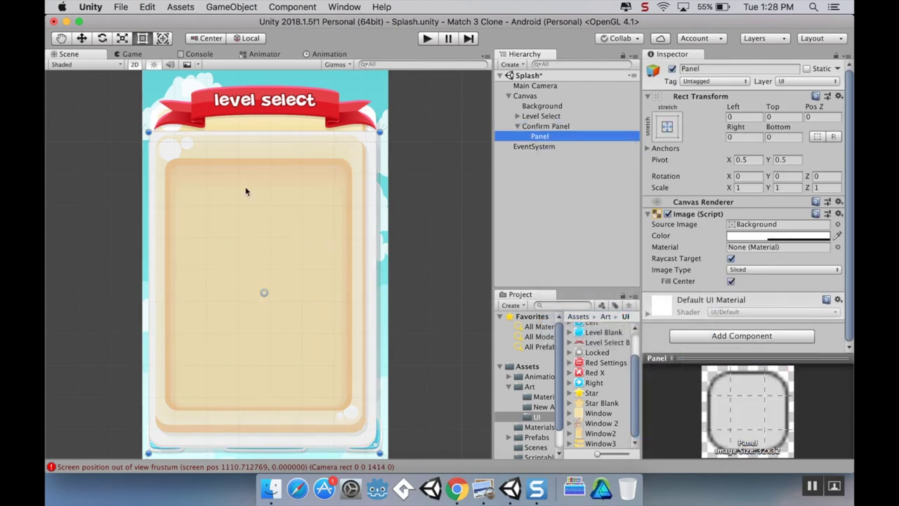
left_click_drag(148, 132, 170, 168)
left_click_drag(378, 452, 342, 403)
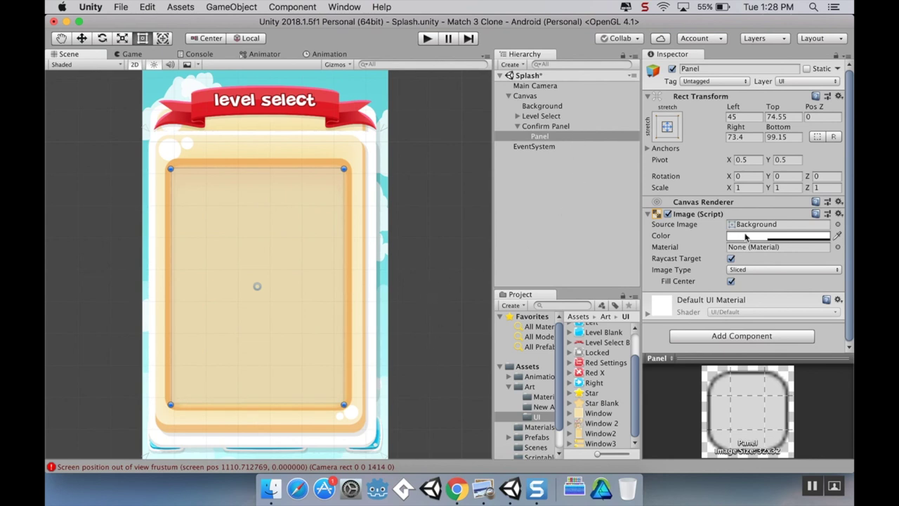
Set the new panel's colour alpha to 0 and move its anchors to its corners
left_click(740, 237)
left_click_drag(109, 267, 47, 257)
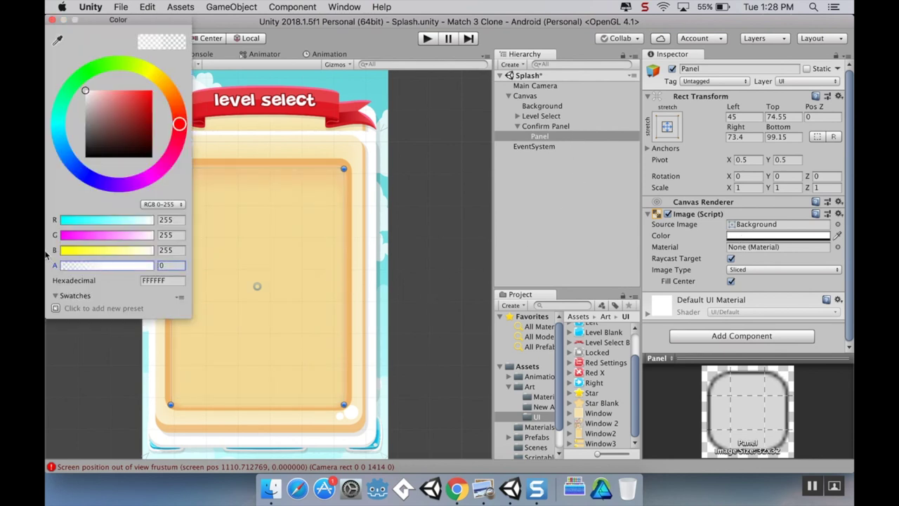
left_click(52, 20)
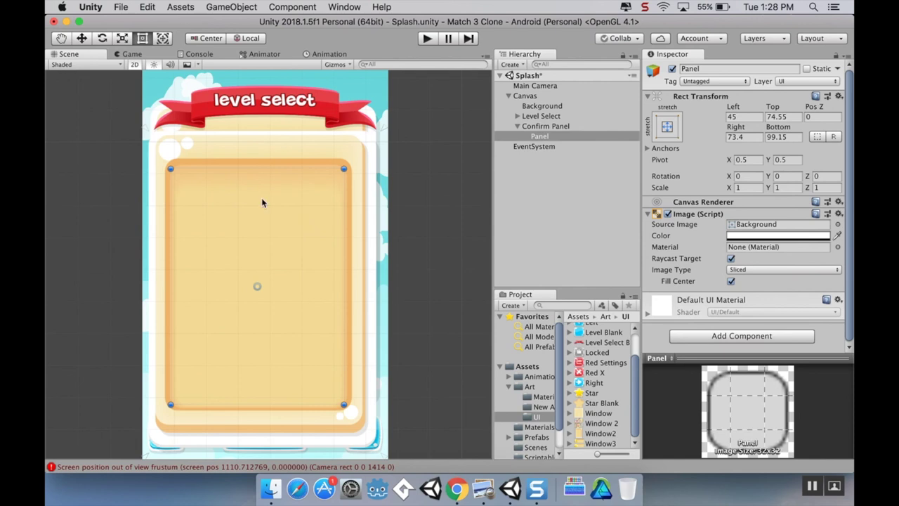
left_click_drag(381, 139, 345, 165)
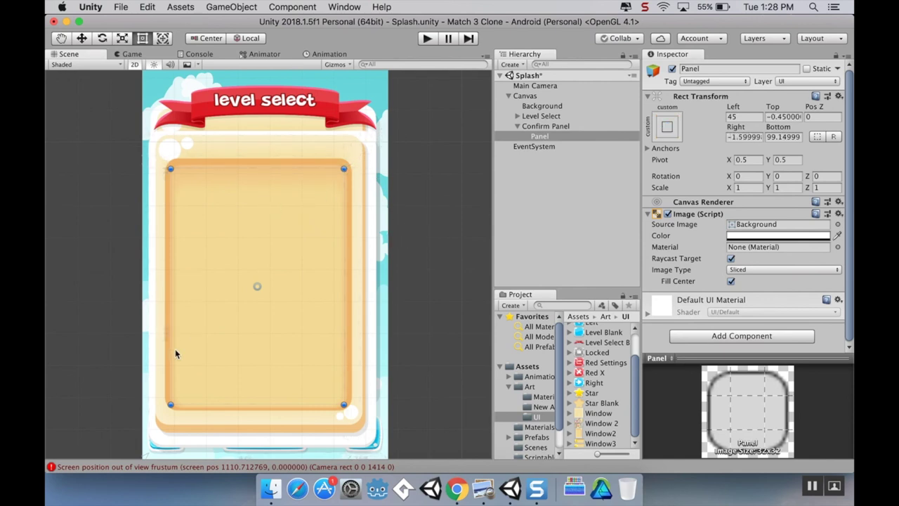
left_click_drag(146, 457, 170, 405)
Rename the new panel to 'Holder Panel'
left_click(558, 136)
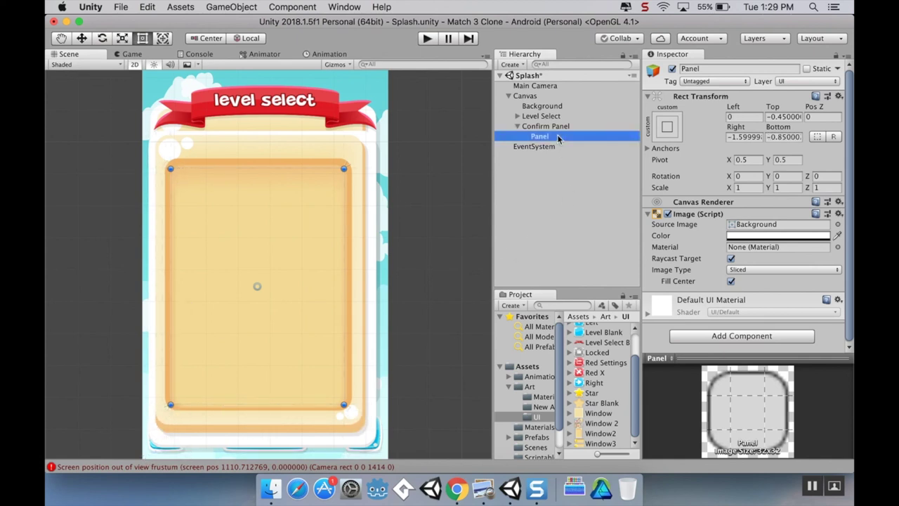
left_click(558, 136)
type("Ho")
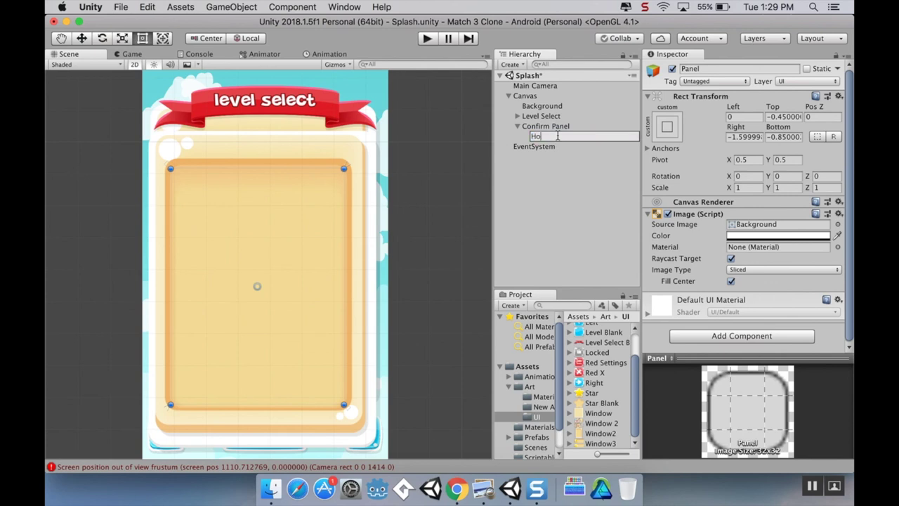
type("lder Panel")
key("Return")
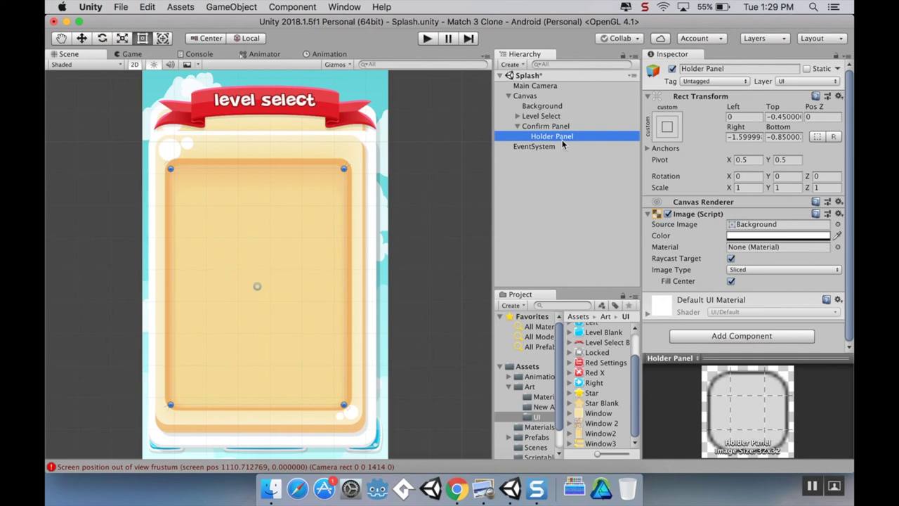
Add an image named 'Star 1' inside the Holder Panel
right_click(562, 140)
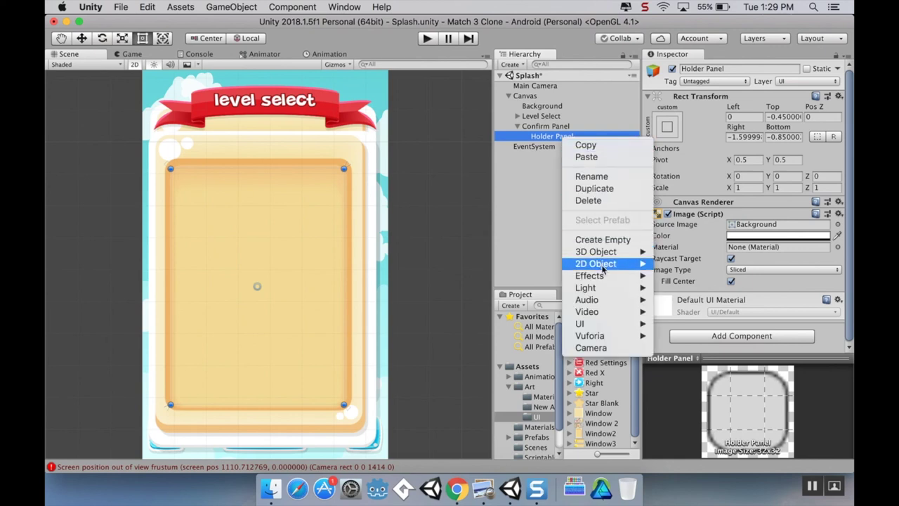
mouse_move(617, 324)
left_click(678, 329)
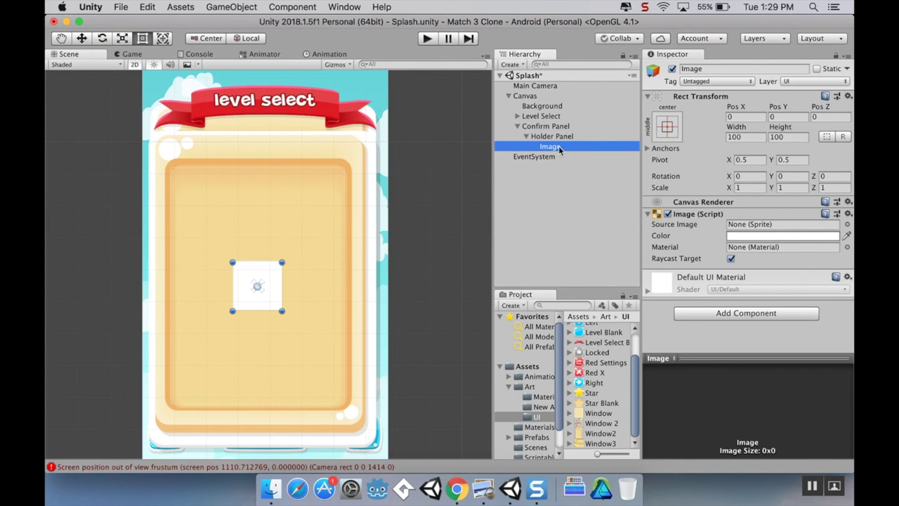
key("Return")
type("Star 1")
key("Return")
Place Star 1 at the upper left, anchor it top-left, and give it the Star Blank sprite
left_click_drag(272, 306, 211, 201)
left_click(666, 127)
left_click(711, 226)
left_click(550, 197)
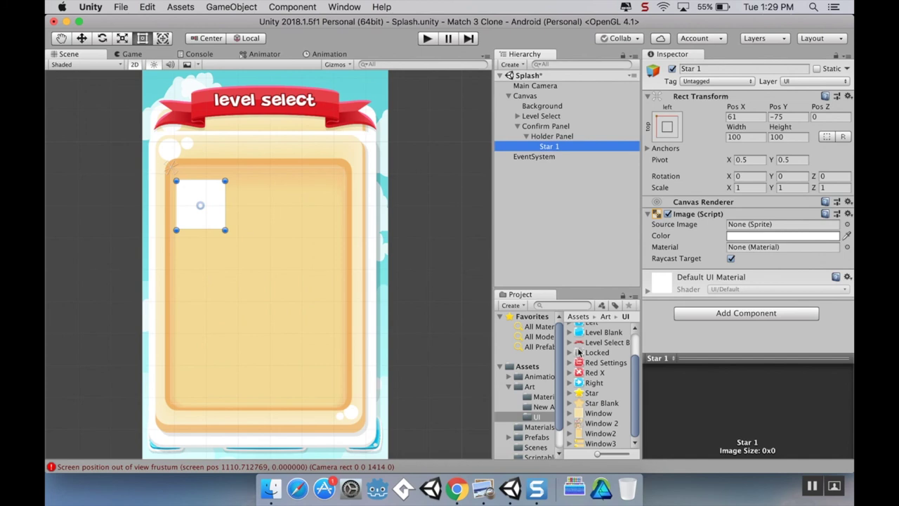
left_click_drag(595, 409, 738, 225)
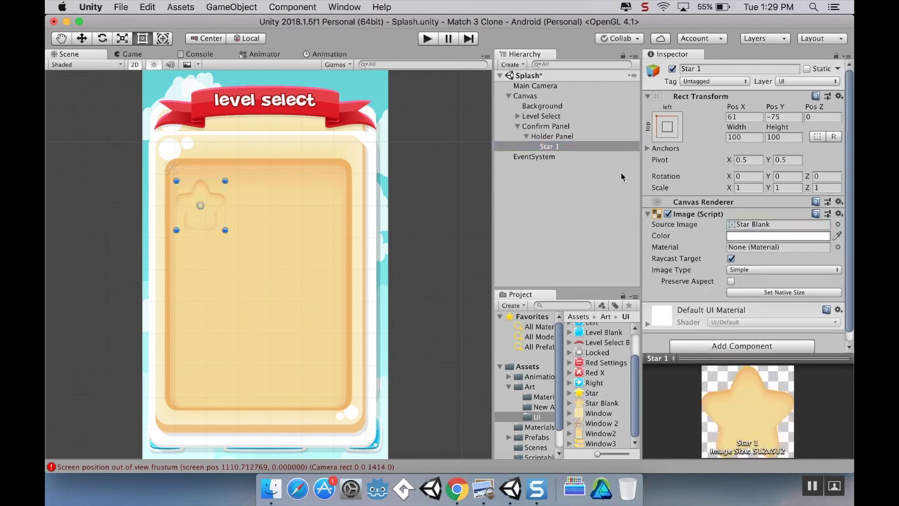
Duplicate the blank star twice and move the first copy to the top centre with top-centre anchoring
left_click(601, 147)
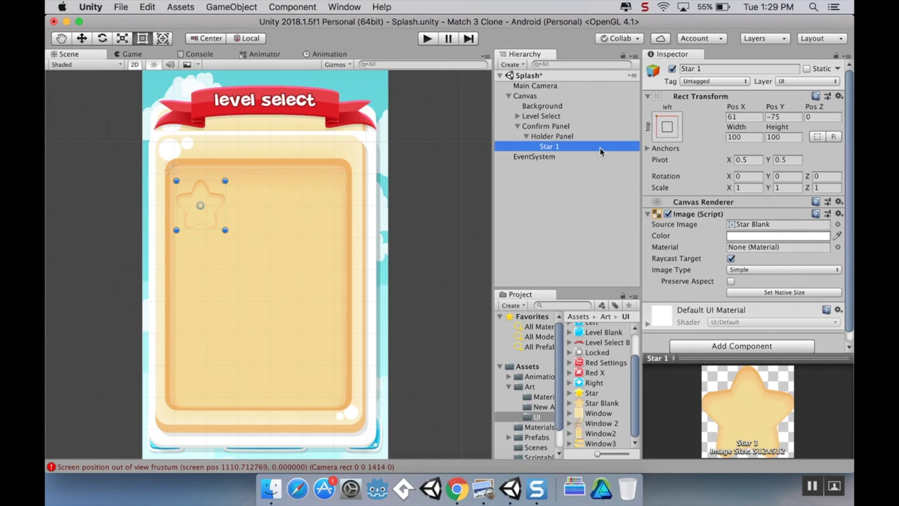
key("super+d")
key("super+d")
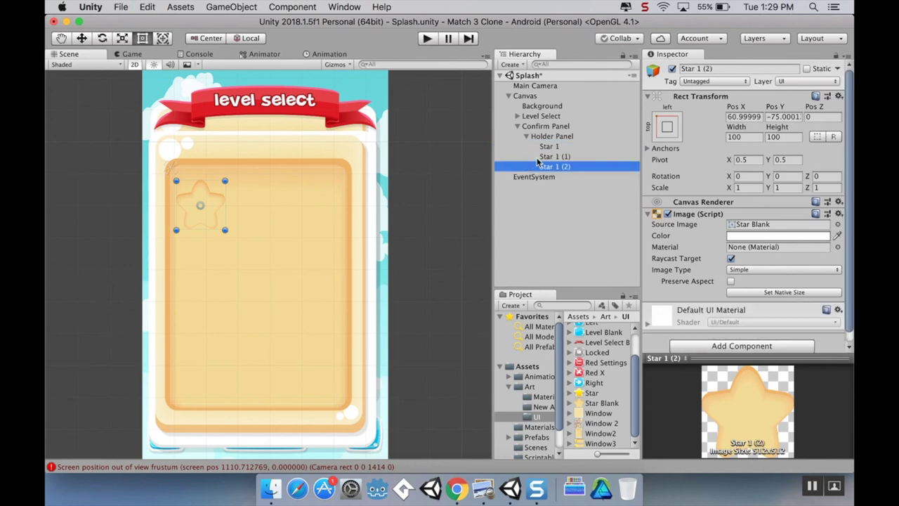
left_click(541, 157)
left_click_drag(218, 218, 277, 213)
left_click(667, 127)
left_click(740, 226)
left_click(568, 169)
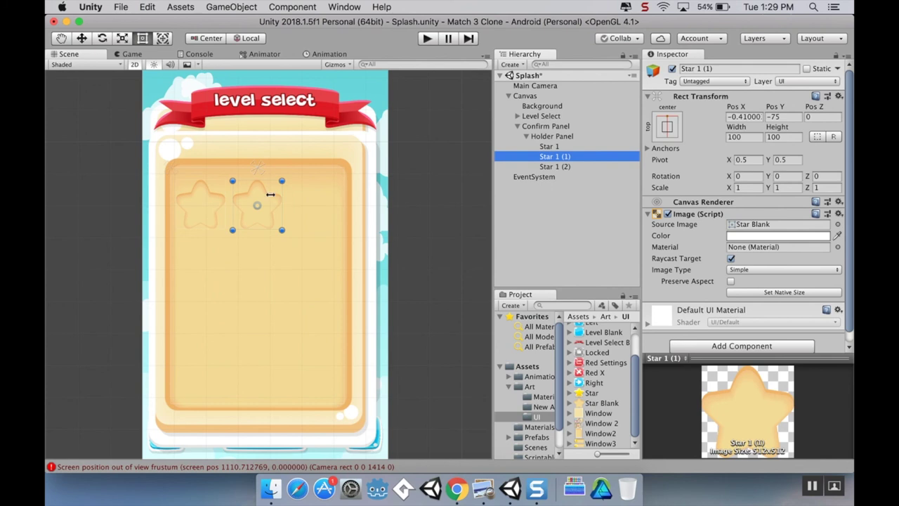
Move the second copy to the right side and set Star 1's Pos X to 60
left_click(557, 169)
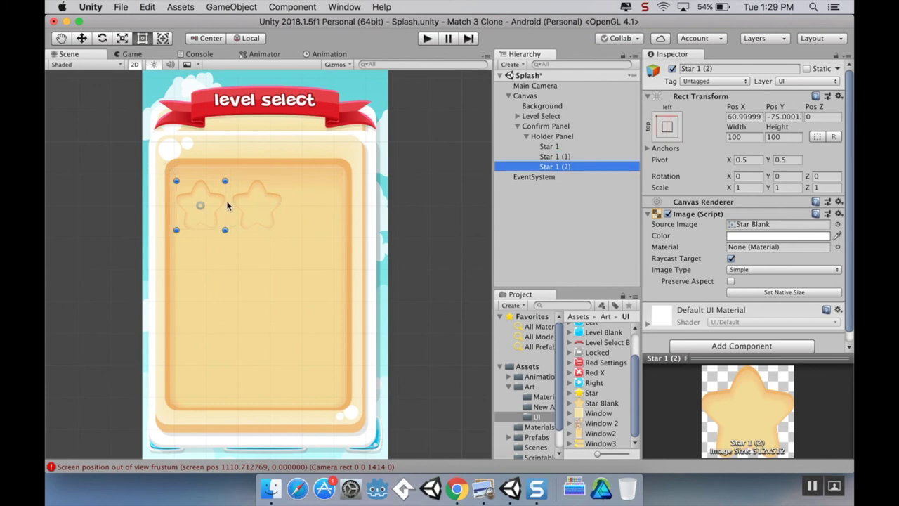
left_click_drag(221, 211, 352, 205)
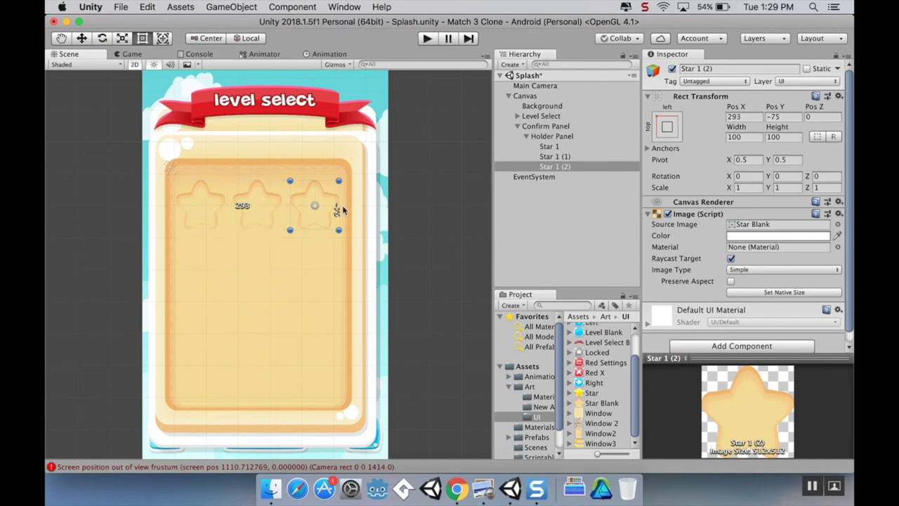
left_click(571, 147)
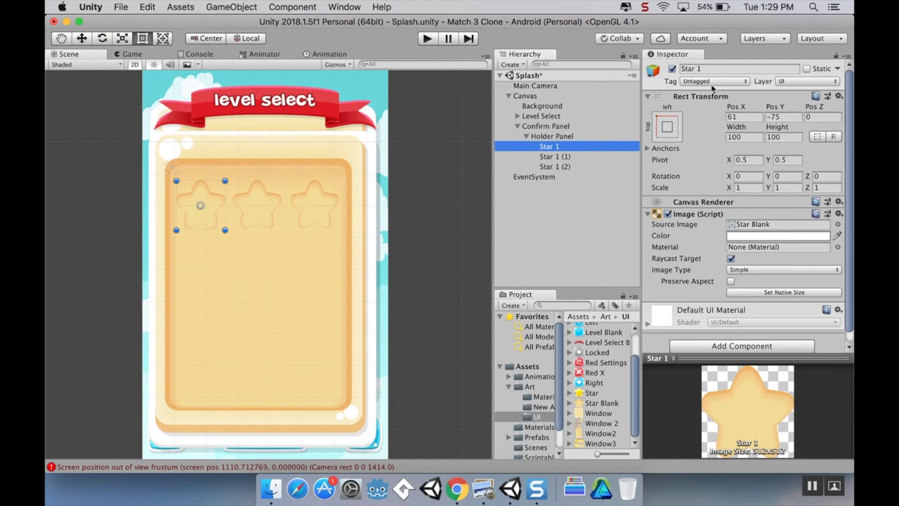
left_click(742, 116)
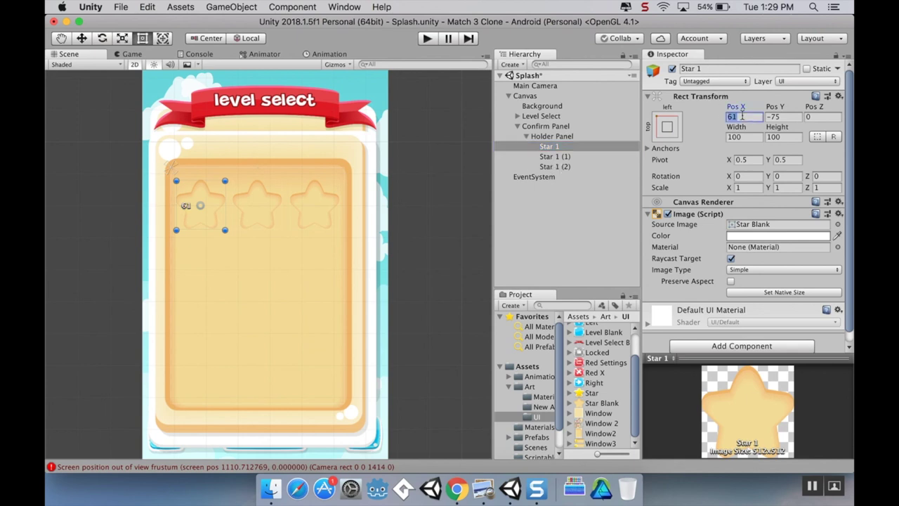
type("60")
Anchor the third star to the top right
left_click(566, 167)
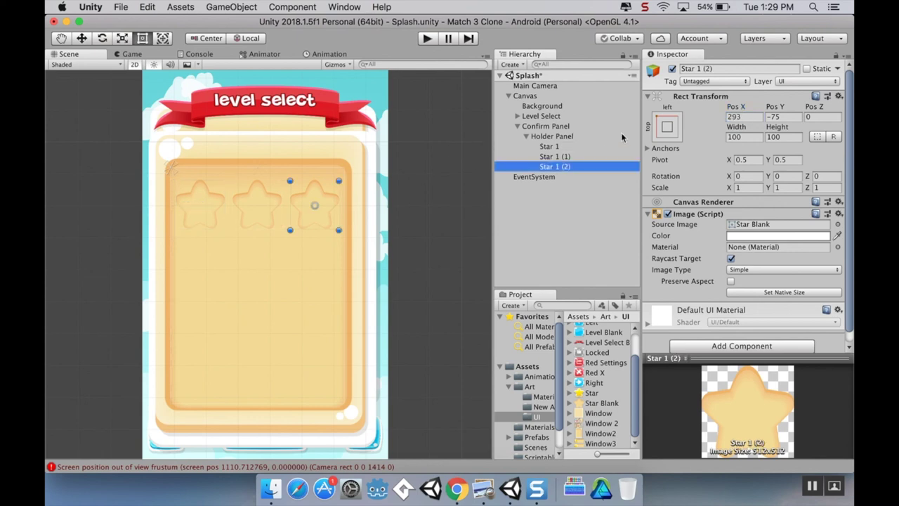
left_click(667, 127)
left_click(767, 225)
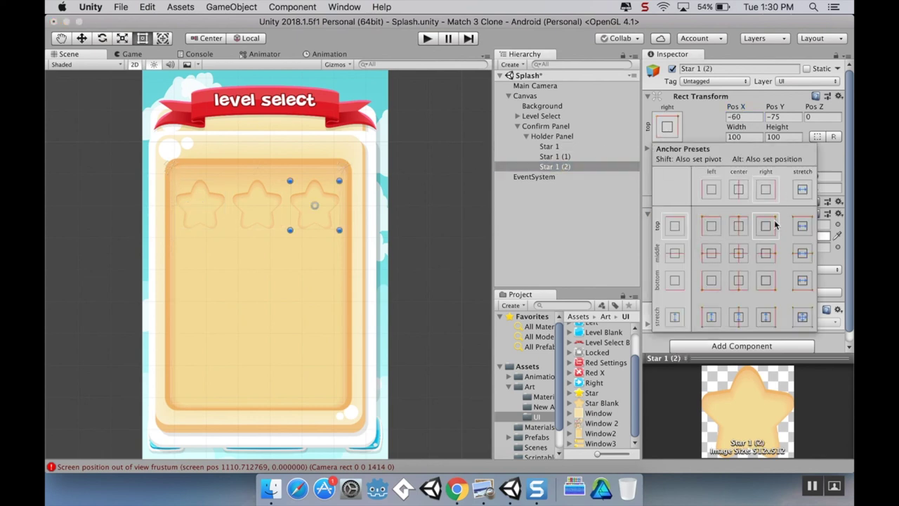
left_click(718, 128)
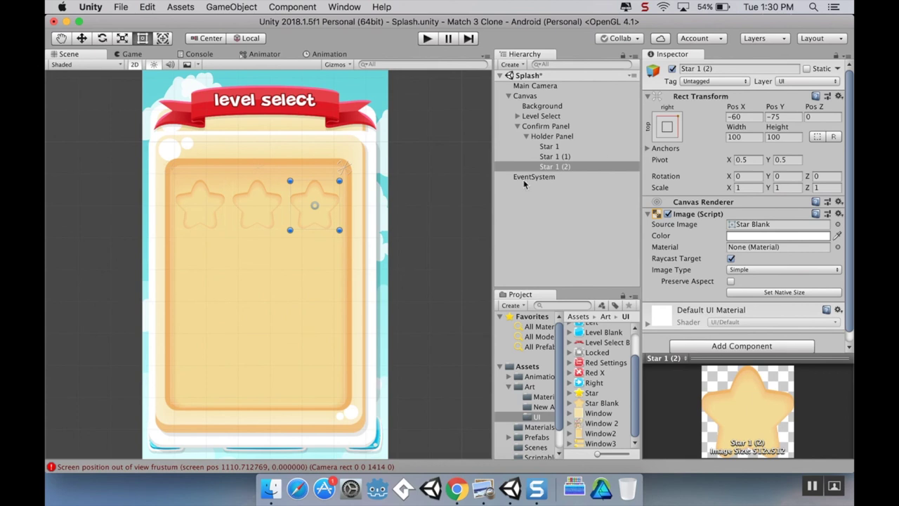
left_click(393, 234)
scroll(440, 223, "up", 2)
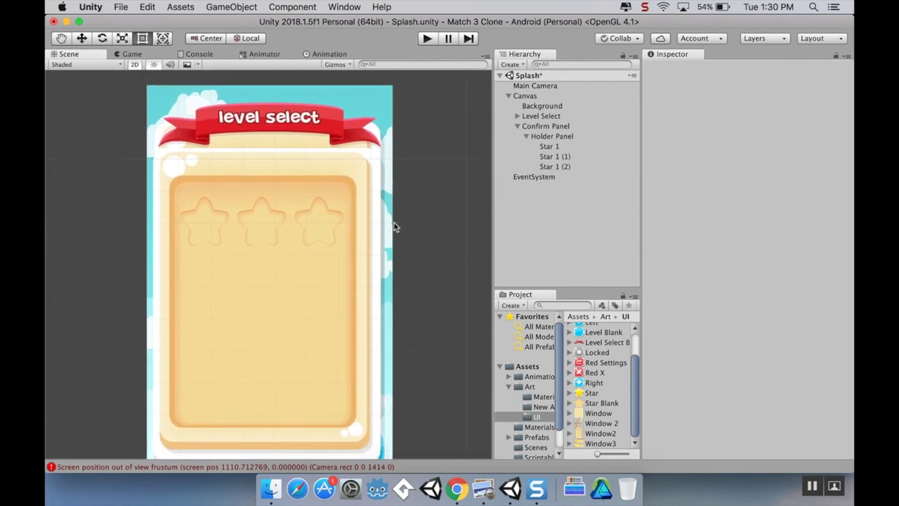
left_click(559, 147)
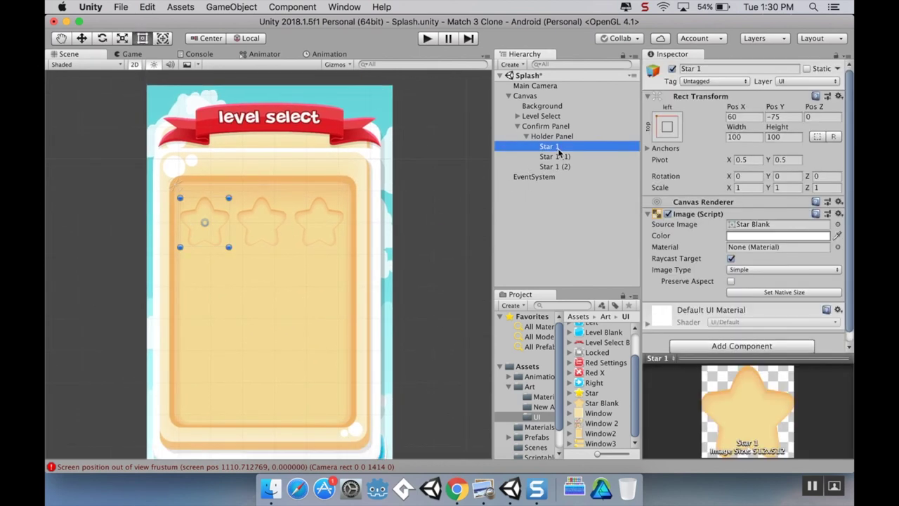
Add a child Image with the yellow Star sprite inside Star 1 and Star 1 (1)
right_click(560, 151)
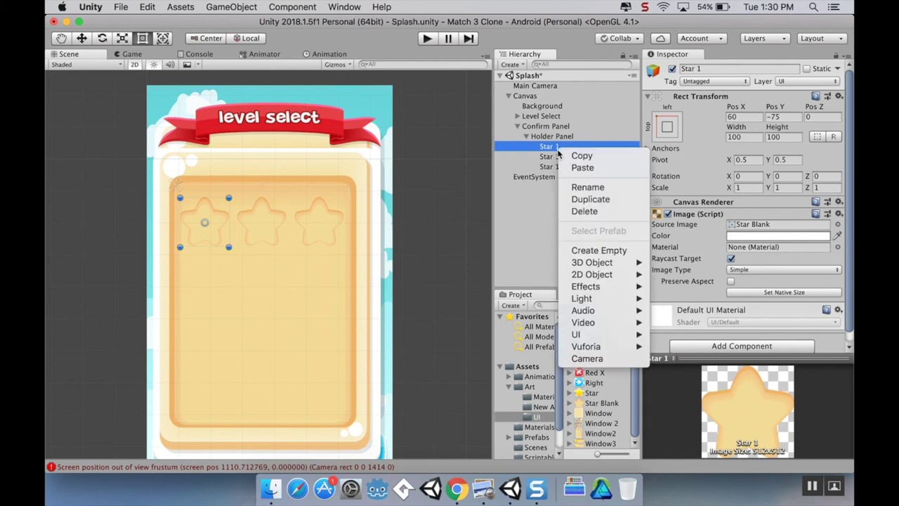
mouse_move(601, 335)
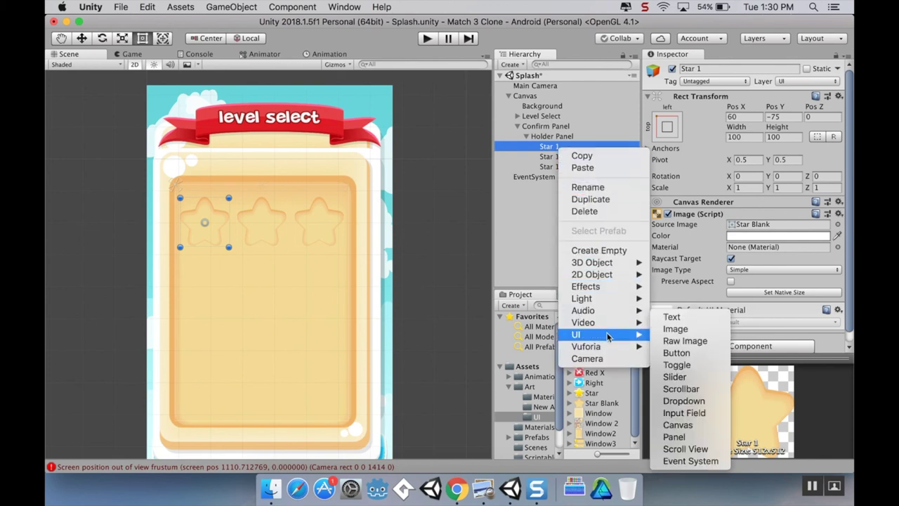
left_click(667, 335)
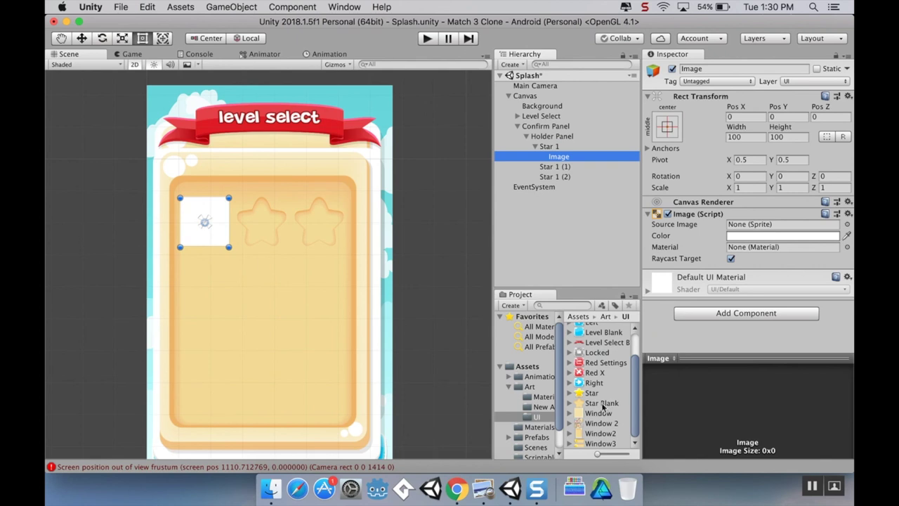
left_click_drag(594, 395, 742, 213)
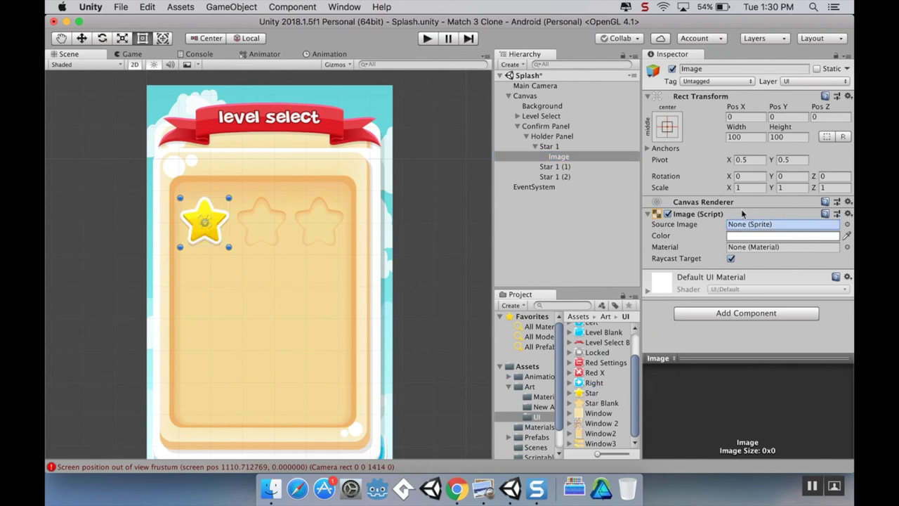
right_click(560, 168)
mouse_move(608, 351)
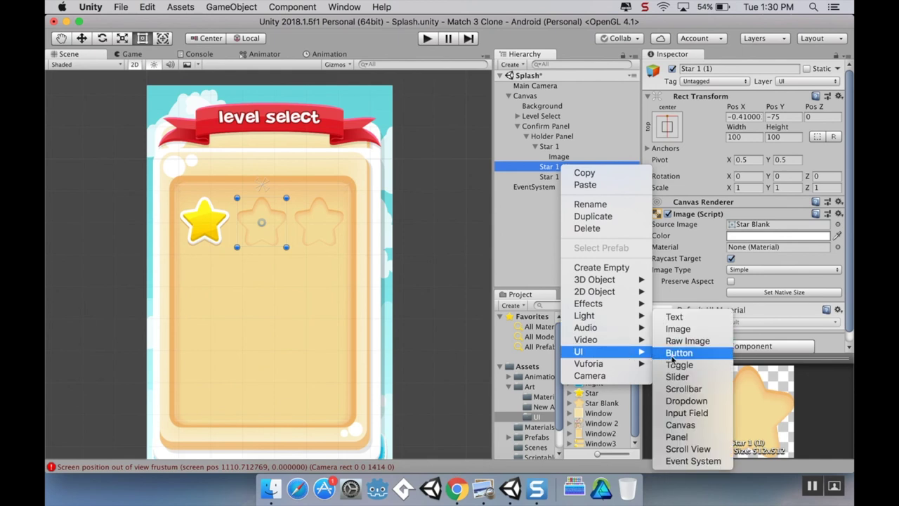
left_click(678, 328)
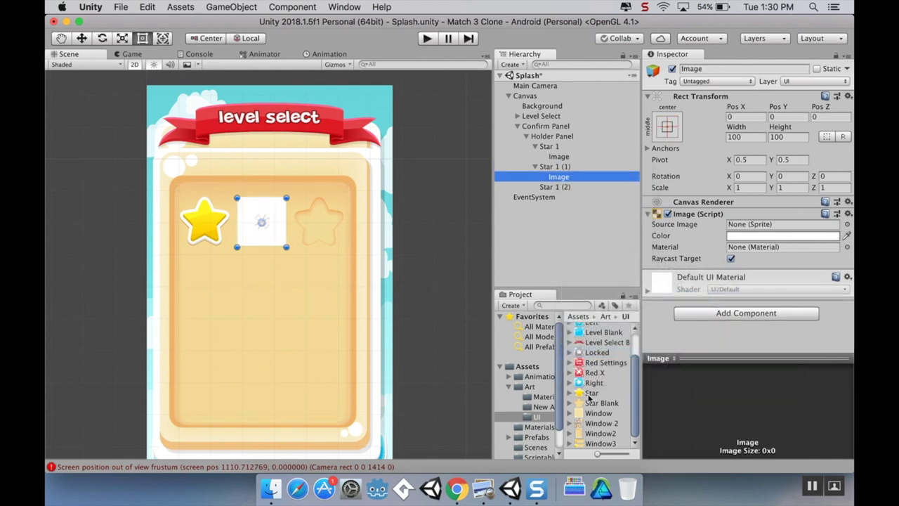
left_click(606, 391)
left_click_drag(608, 389, 744, 231)
Add a child Image with the Star sprite inside Star 1 (2)
left_click(564, 187)
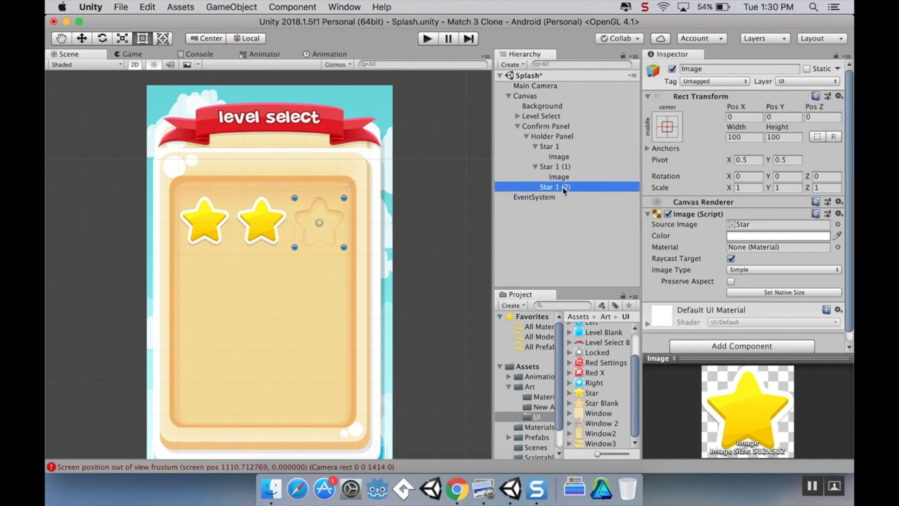
right_click(565, 187)
mouse_move(605, 371)
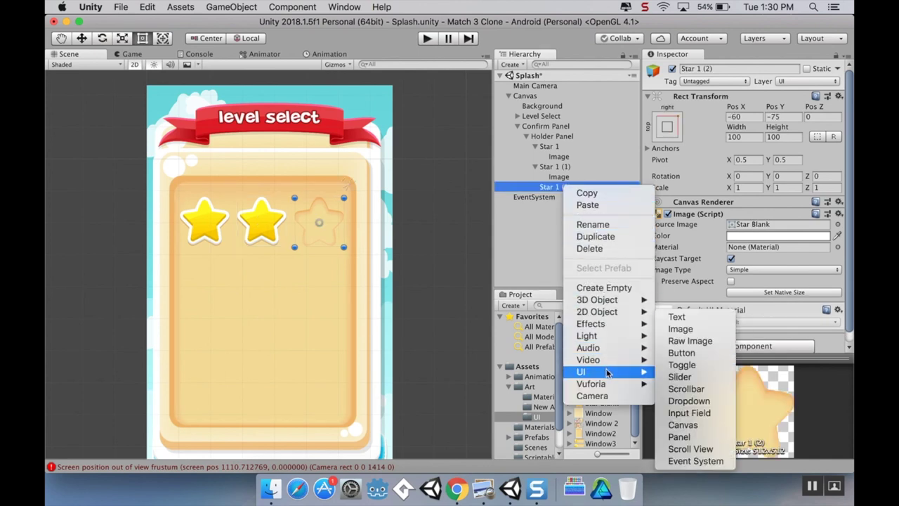
left_click(675, 331)
left_click_drag(590, 394, 773, 223)
Rename Star 1 (1) to 'Star 2' and Star 1 (2) to 'Star 3'
scroll(391, 241, "down", 1)
scroll(390, 241, "up", 1)
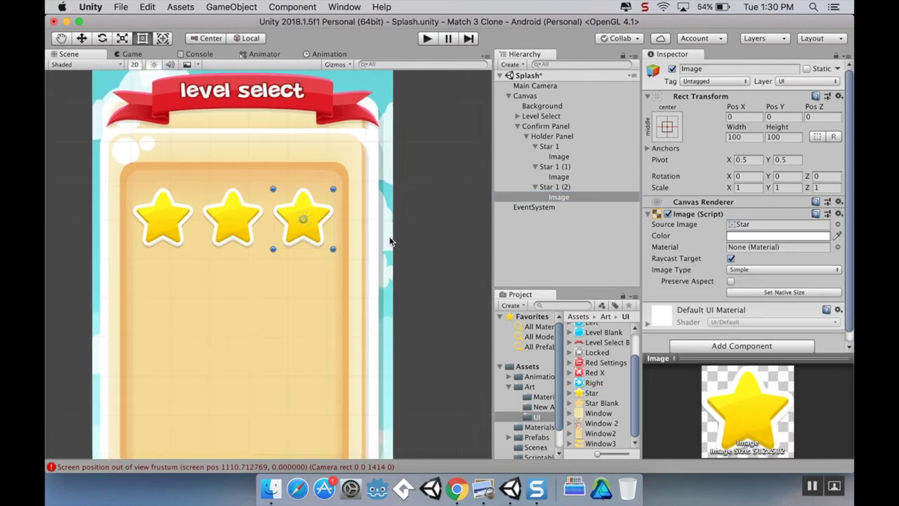
left_click(555, 167)
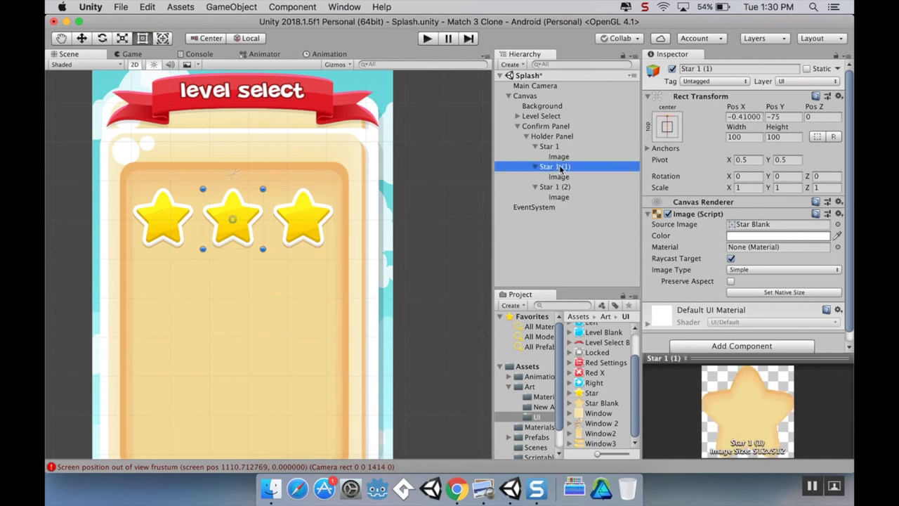
left_click(560, 168)
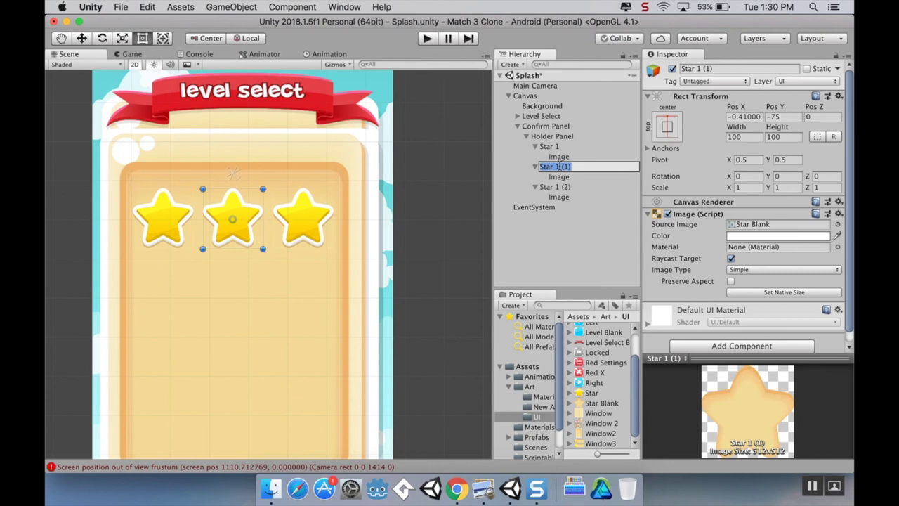
type("Star 2")
key("Return")
left_click(565, 187)
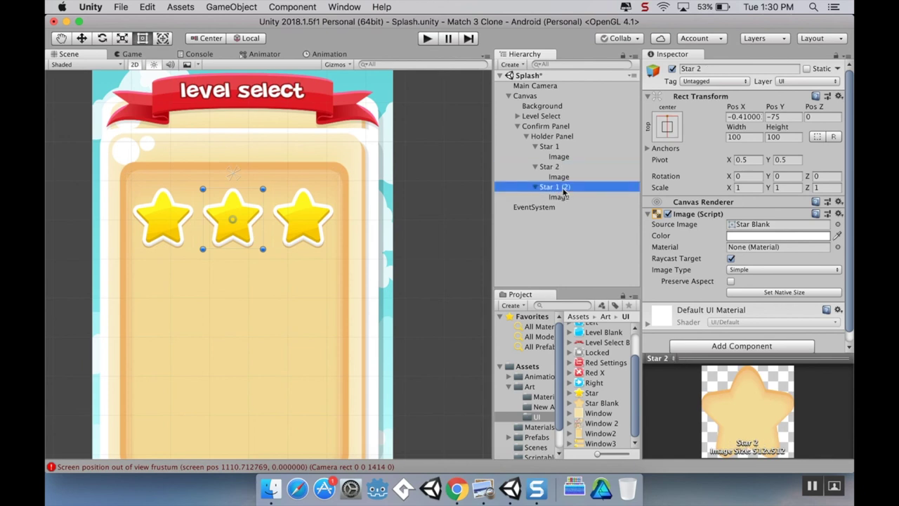
left_click(565, 187)
type("Star")
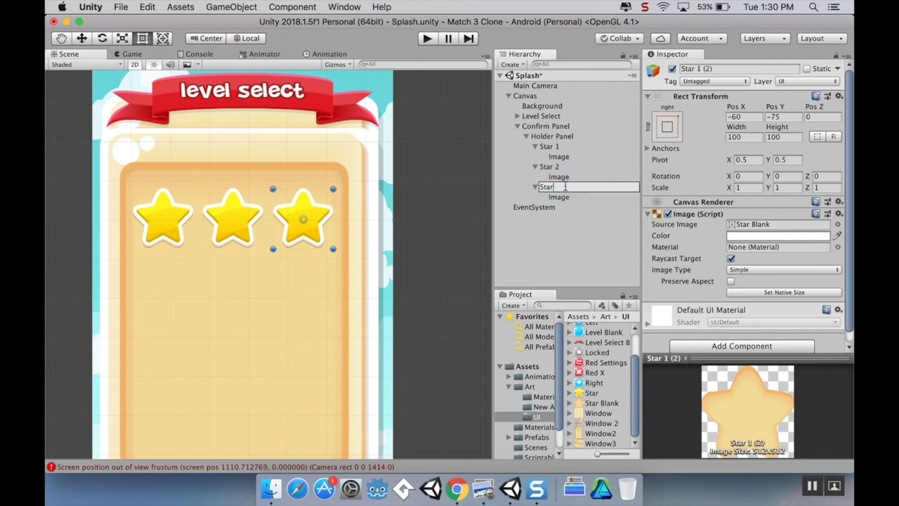
type(" 3")
key("Return")
Rename the child image inside each of the three stars to 'Star'
left_click(565, 157)
left_click(566, 157)
type("Star")
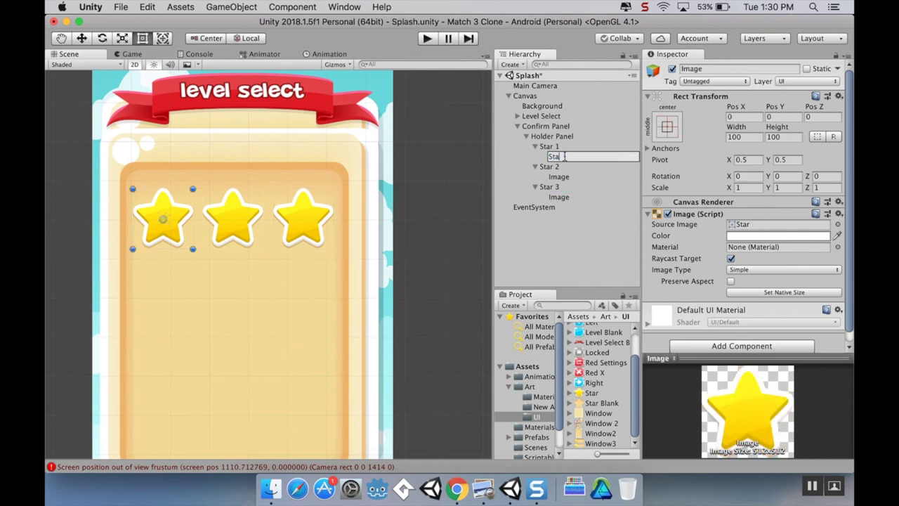
key("Return")
double_click(556, 177)
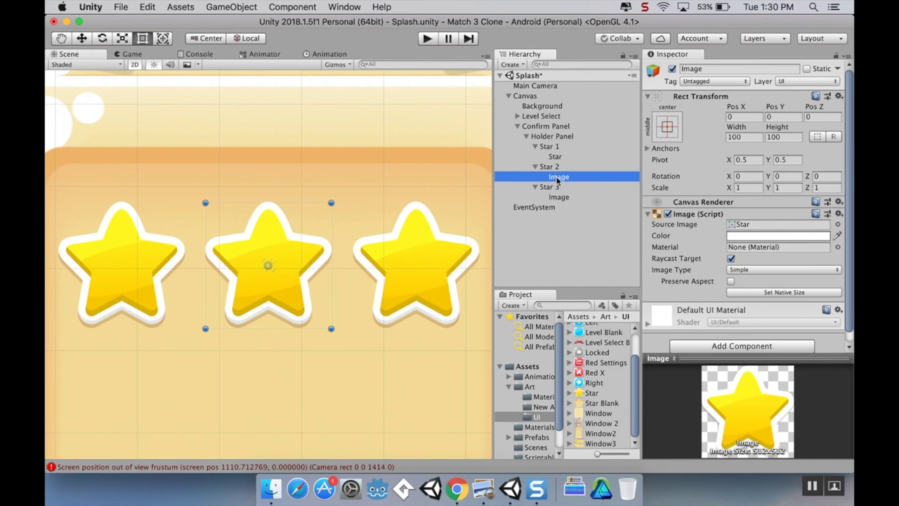
left_click(557, 177)
type("Star")
key("Return")
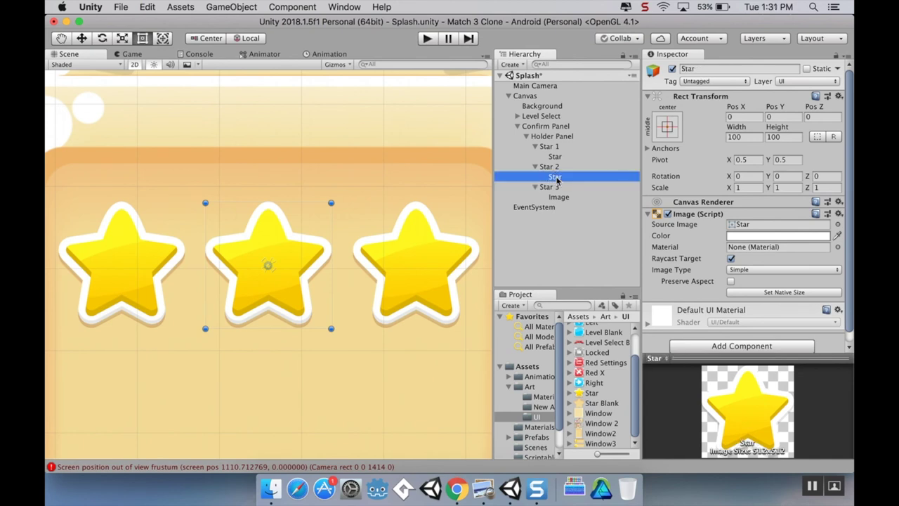
left_click(562, 197)
left_click(564, 197)
type("Star")
key("Return")
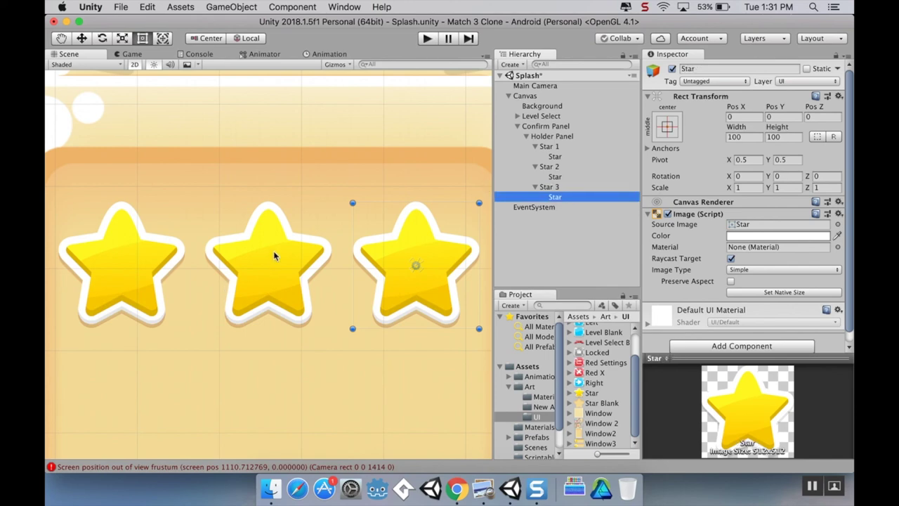
Pan and zoom the Scene view to frame the stars near the top
scroll(275, 254, "down", 3)
scroll(281, 313, "down", 2)
middle_click_drag(277, 323, 289, 190)
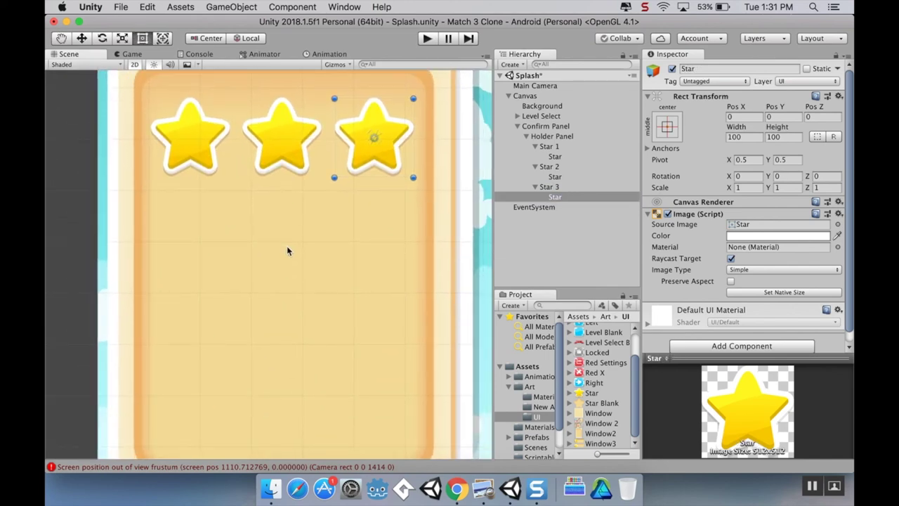
scroll(275, 307, "down", 1)
middle_click_drag(276, 307, 276, 291)
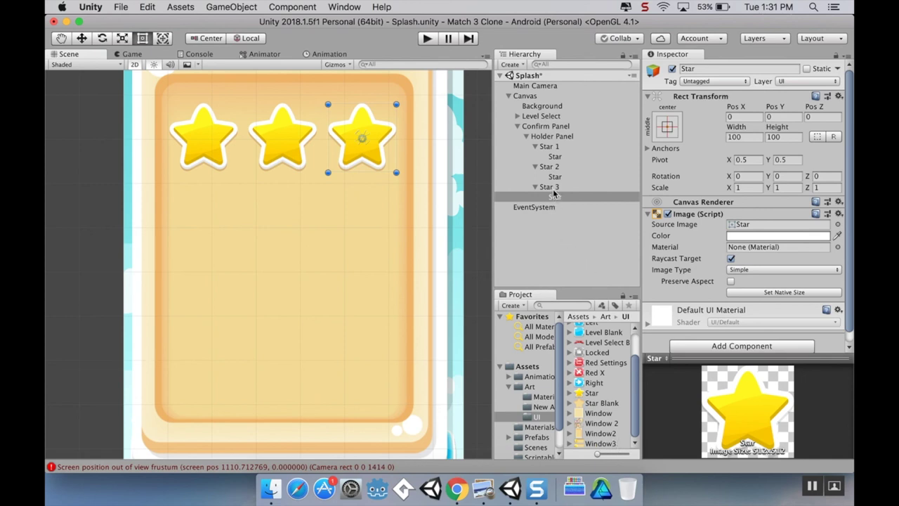
left_click(542, 147)
Collapse the three stars and add a new Image inside the Holder Panel
left_click(534, 147)
left_click(535, 156)
left_click(535, 167)
left_click(545, 137)
right_click(544, 137)
mouse_move(583, 316)
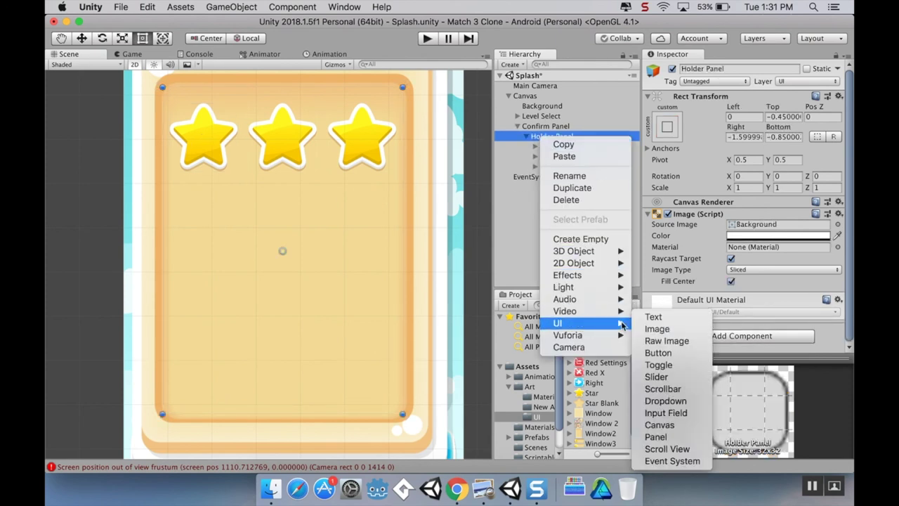
left_click(654, 328)
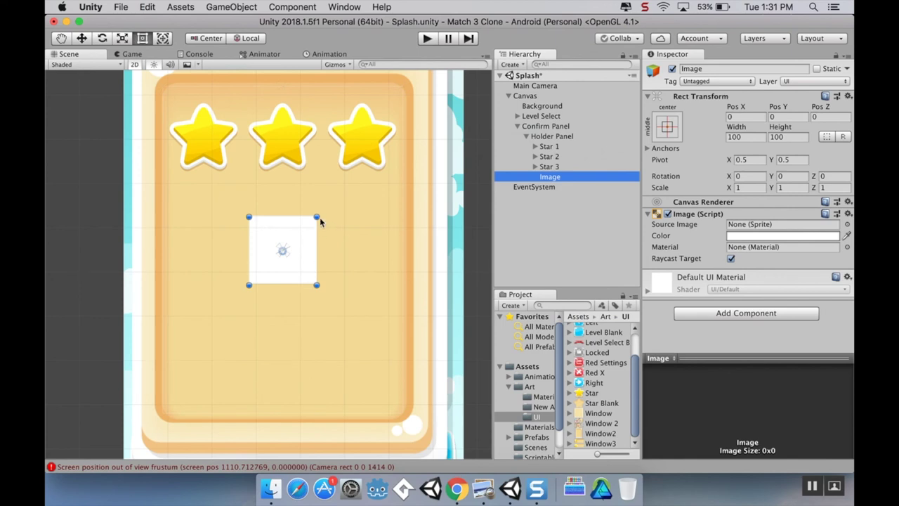
Stretch the image to fill the panel, assign the Window3 sprite, and tick Preserve Aspect
left_click_drag(317, 217, 400, 186)
left_click_drag(250, 285, 167, 350)
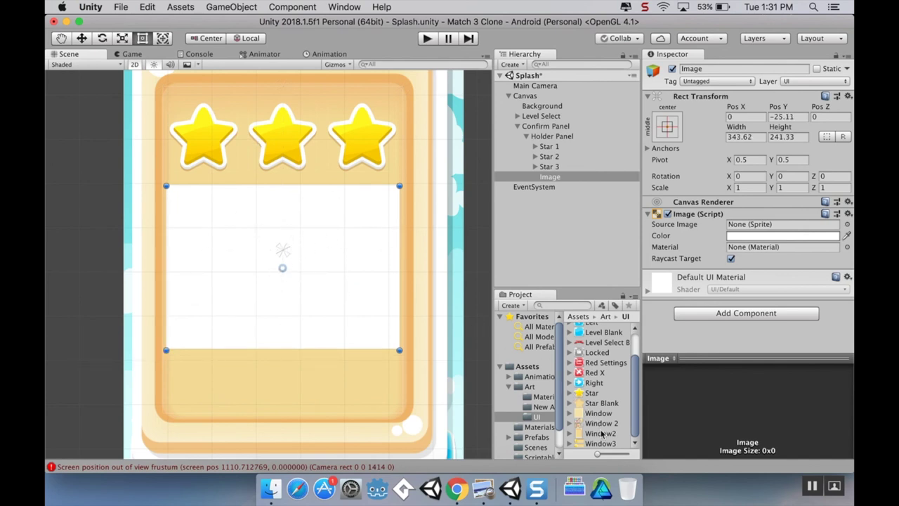
left_click_drag(605, 444, 775, 225)
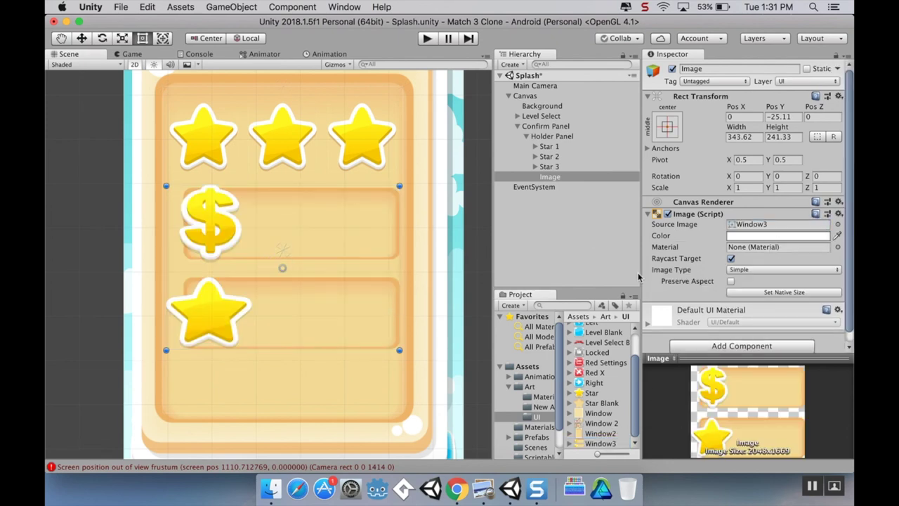
left_click(732, 281)
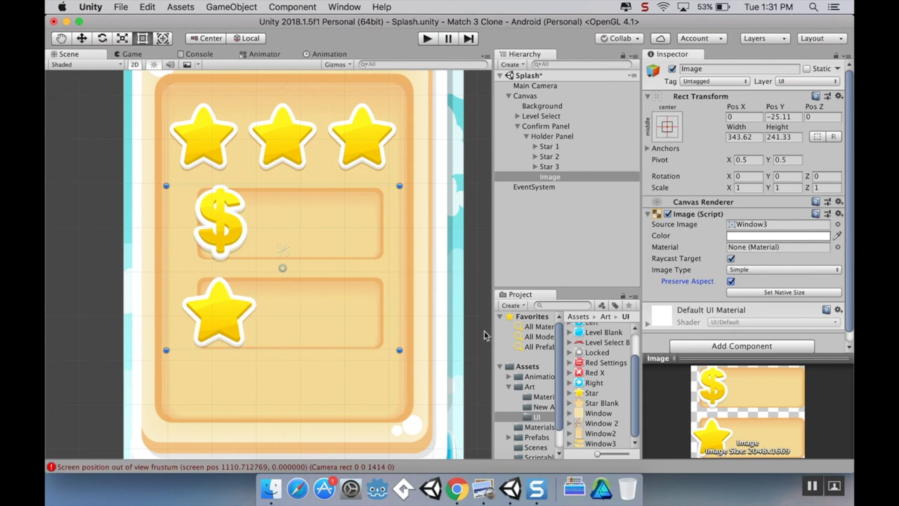
left_click_drag(399, 349, 399, 362)
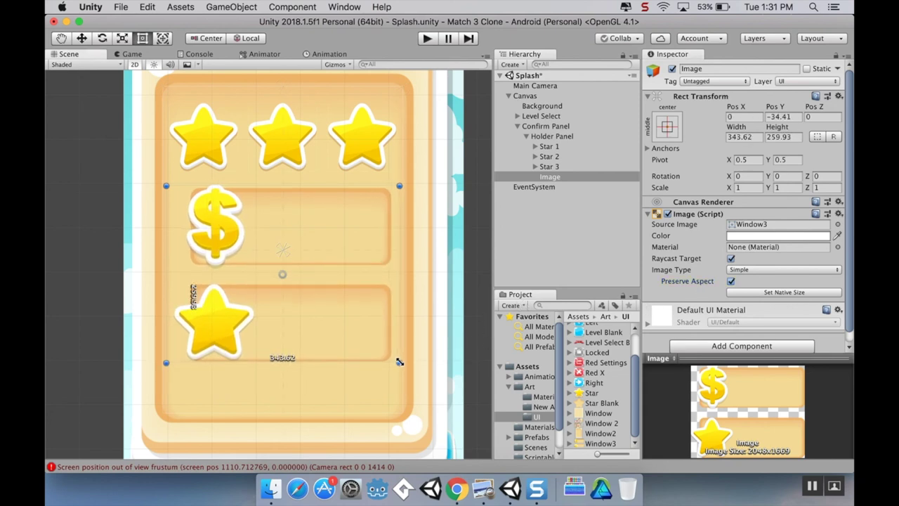
left_click_drag(368, 314, 366, 312)
Move the Window3 image's anchors to its top-right and bottom-left corners
scroll(450, 292, "up", 3)
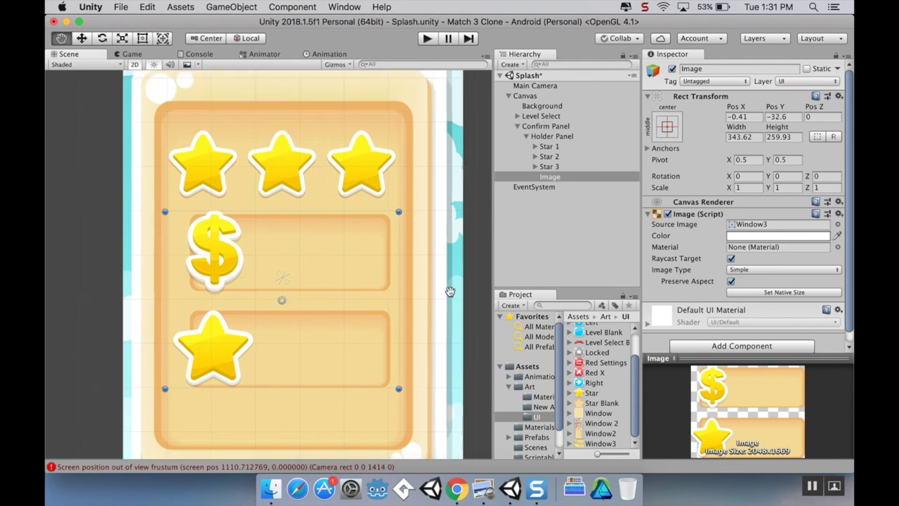
left_click_drag(450, 294, 450, 240)
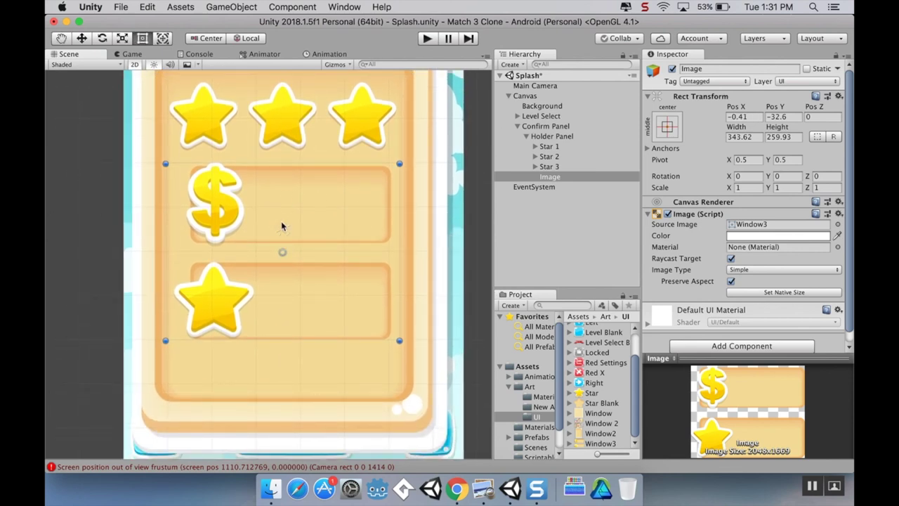
left_click_drag(286, 230, 401, 163)
left_click_drag(281, 234, 166, 341)
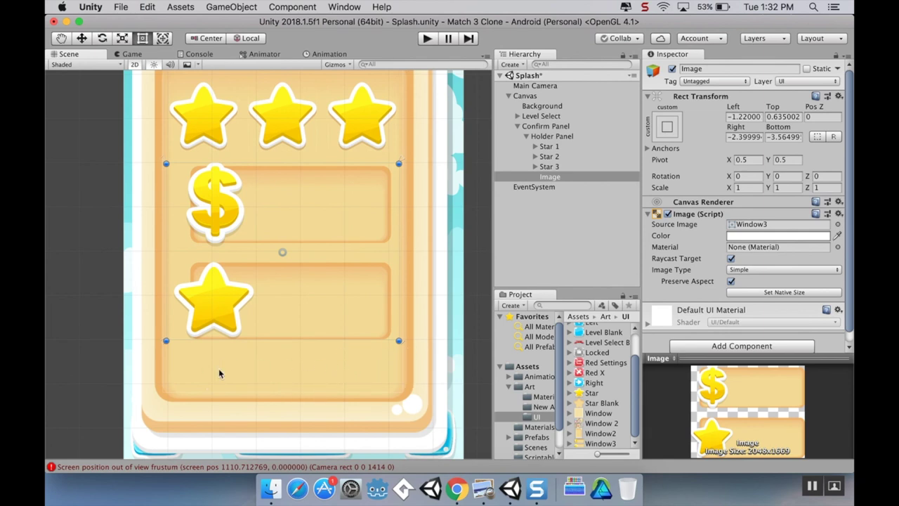
scroll(286, 333, "down", 3)
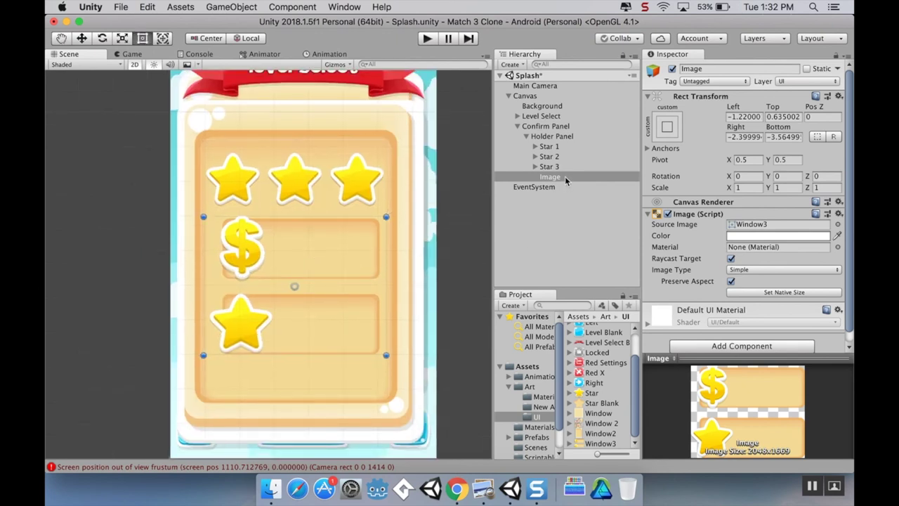
Rename the Window3 Image under Holder Panel to 'Stats'
left_click(565, 178)
left_click(565, 177)
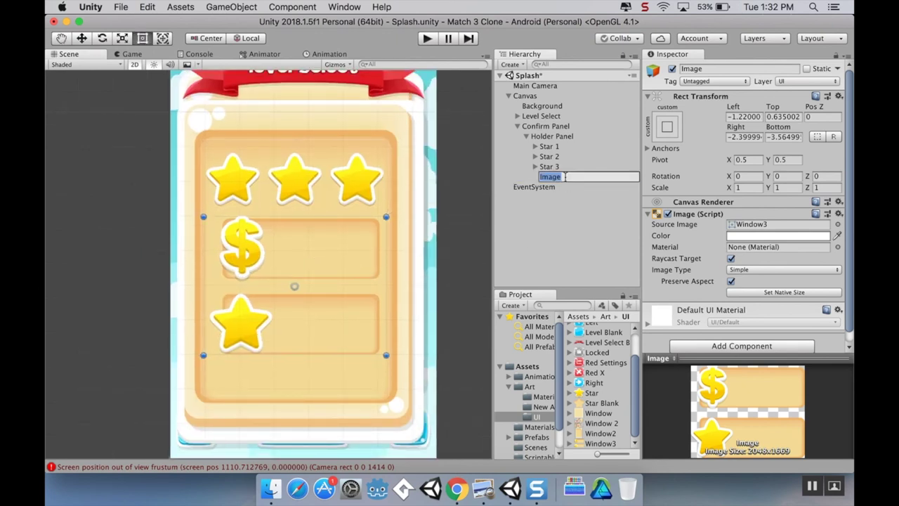
type("Stats")
key("Return")
right_click(559, 137)
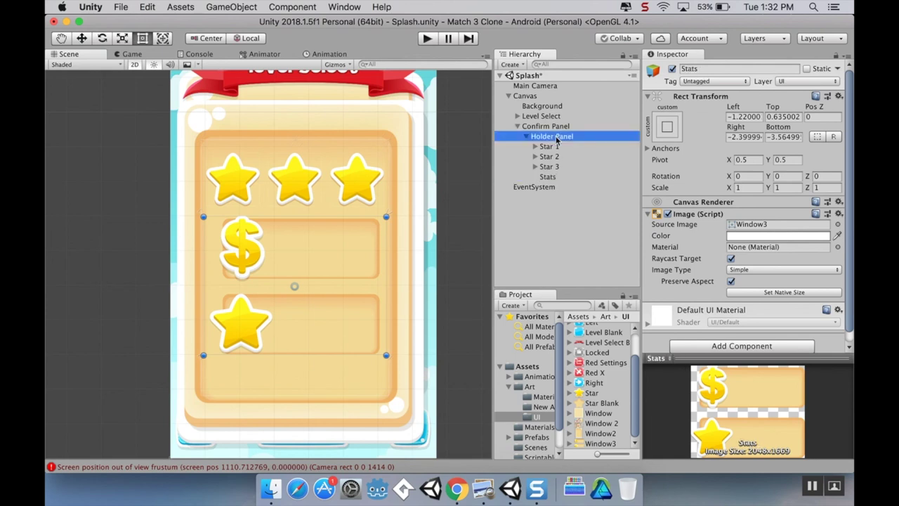
Create a button in the Holder Panel, shrink it toward the bottom, and delete its Text child
mouse_move(576, 321)
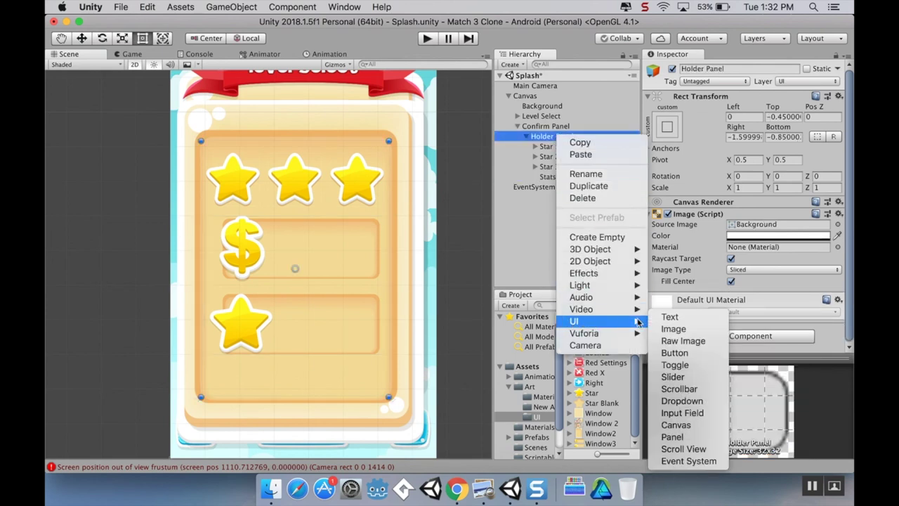
left_click(675, 353)
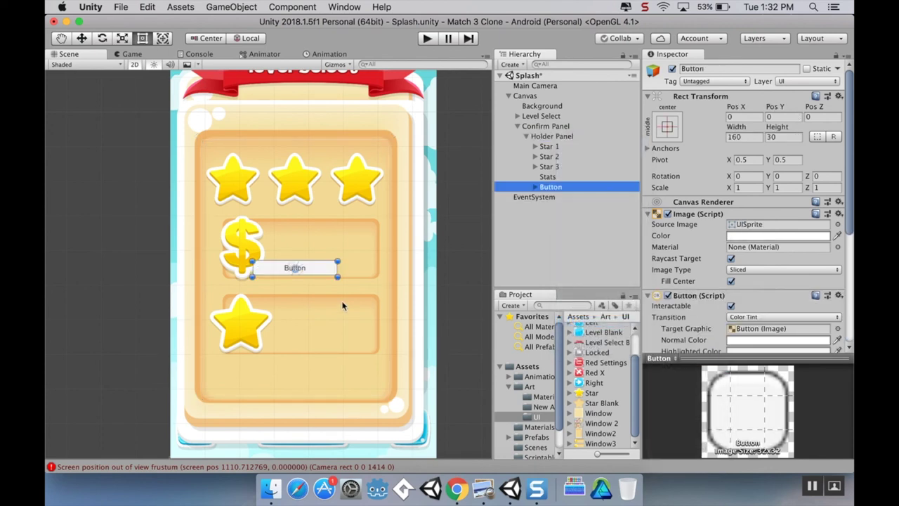
left_click_drag(325, 271, 364, 394)
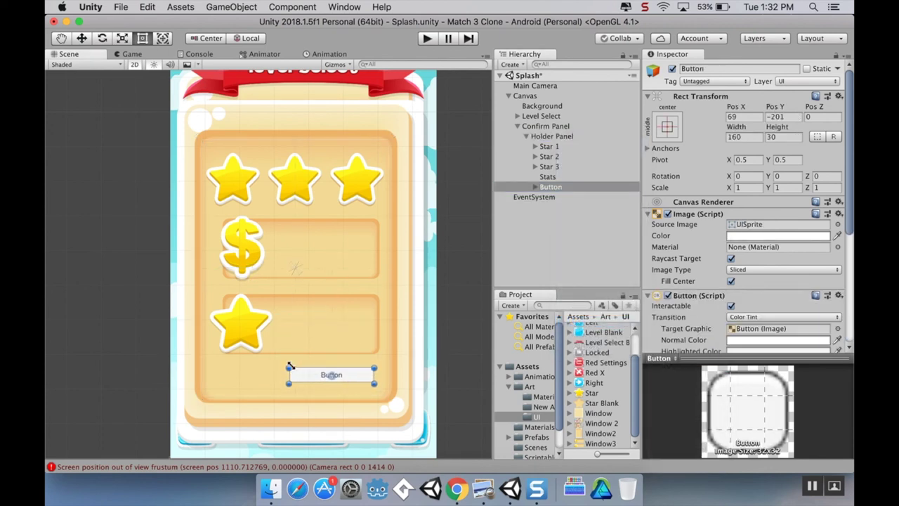
left_click_drag(290, 368, 386, 397)
left_click(536, 187)
left_click(551, 197)
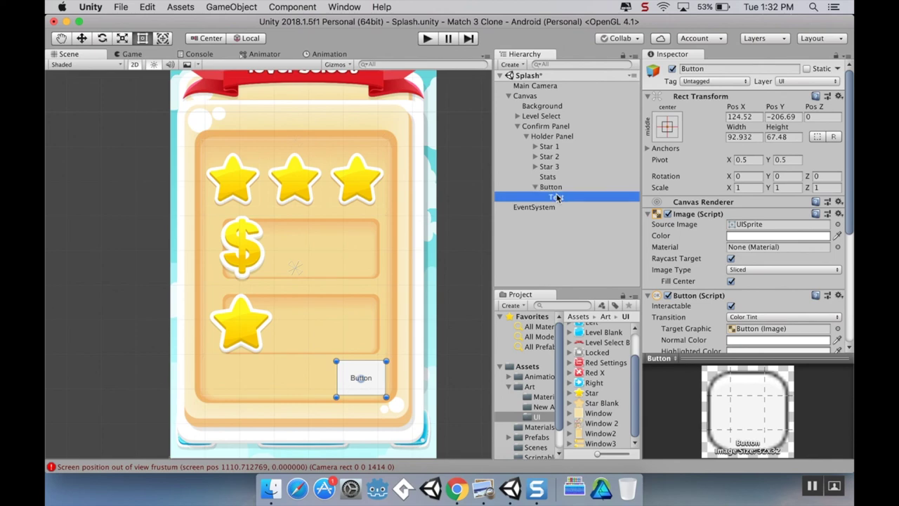
right_click(555, 197)
left_click(585, 255)
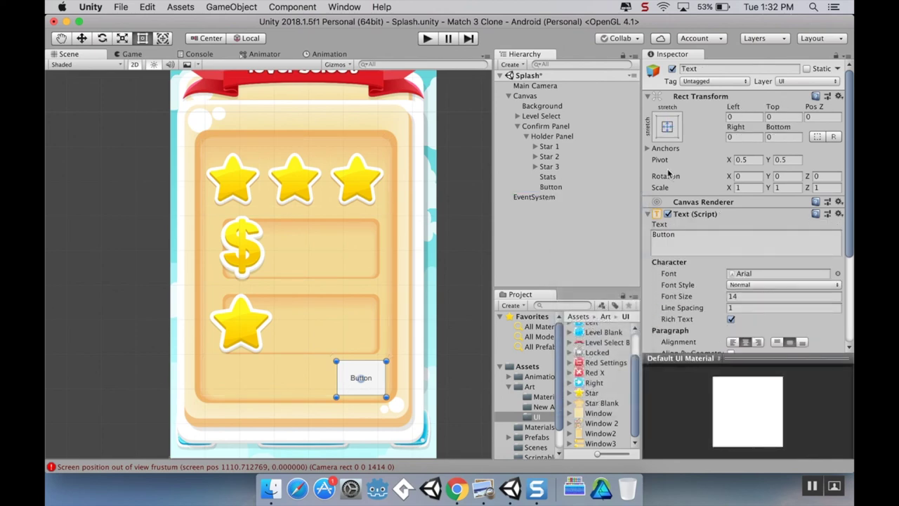
Anchor the button bottom-right and give it the Green Play sprite with Preserve Aspect
left_click(576, 185)
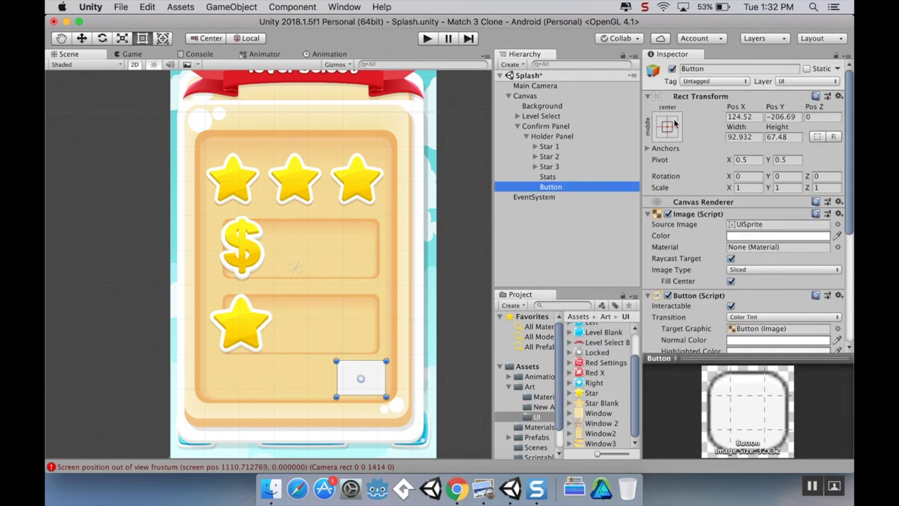
left_click(674, 125)
left_click(766, 282)
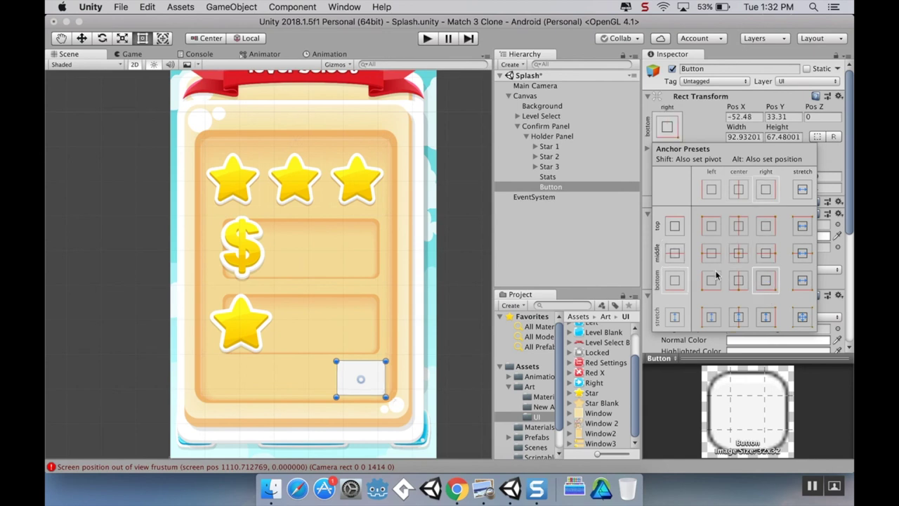
left_click(577, 263)
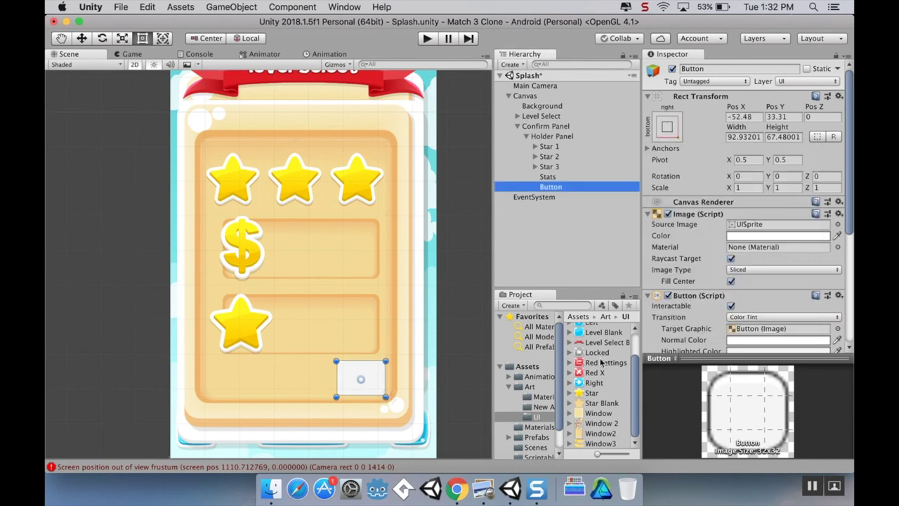
scroll(605, 365, "up", 2)
left_click_drag(601, 349, 769, 224)
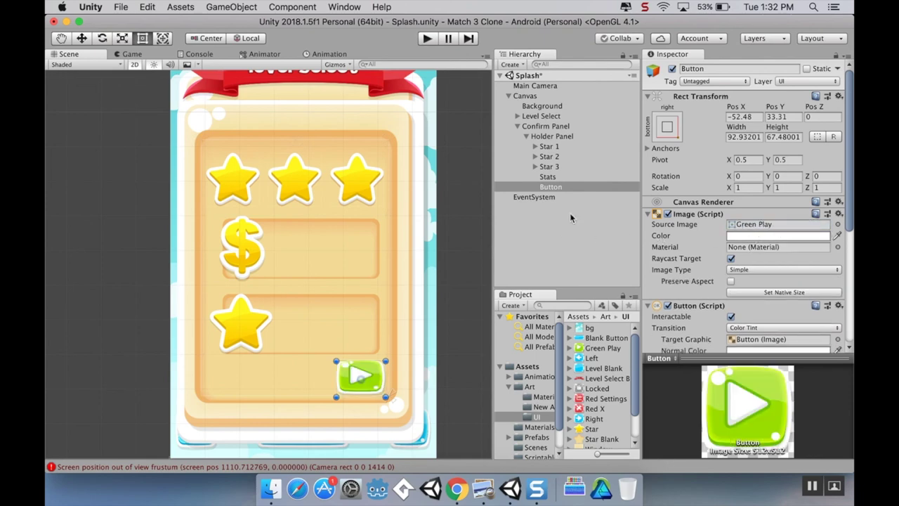
left_click(730, 281)
Resize and reposition the play button to about 92.42 × 84.24 at -51.814, 33.6
scroll(341, 313, "up", 8)
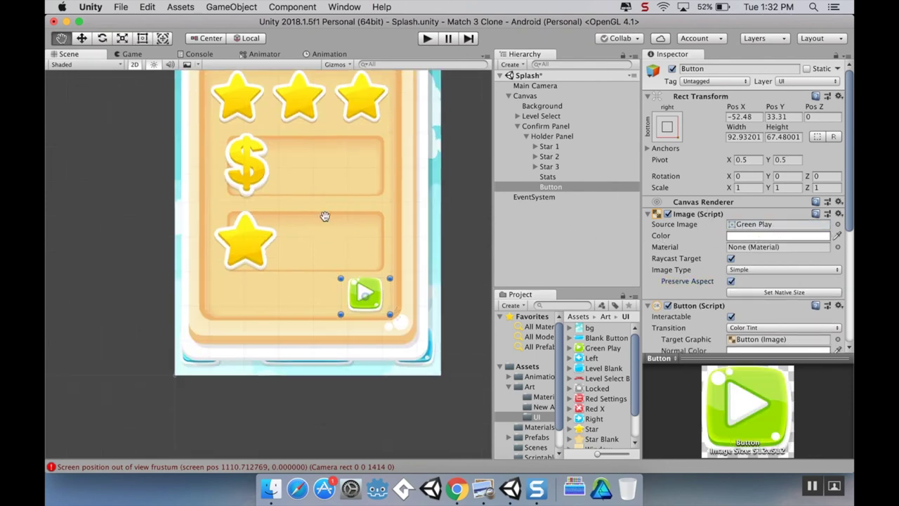
mouse_move(253, 309)
left_mouse_down()
mouse_move(253, 337)
mouse_move(253, 326)
left_mouse_up()
left_click_drag(341, 285, 345, 279)
scroll(411, 284, "up", 2)
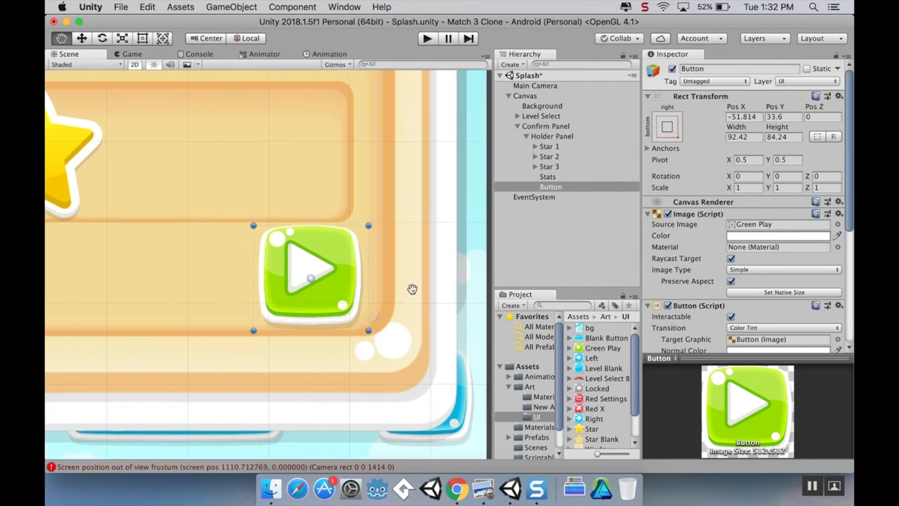
left_click(412, 281)
mouse_move(412, 281)
middle_mouse_down()
mouse_move(424, 291)
mouse_move(420, 282)
middle_mouse_up()
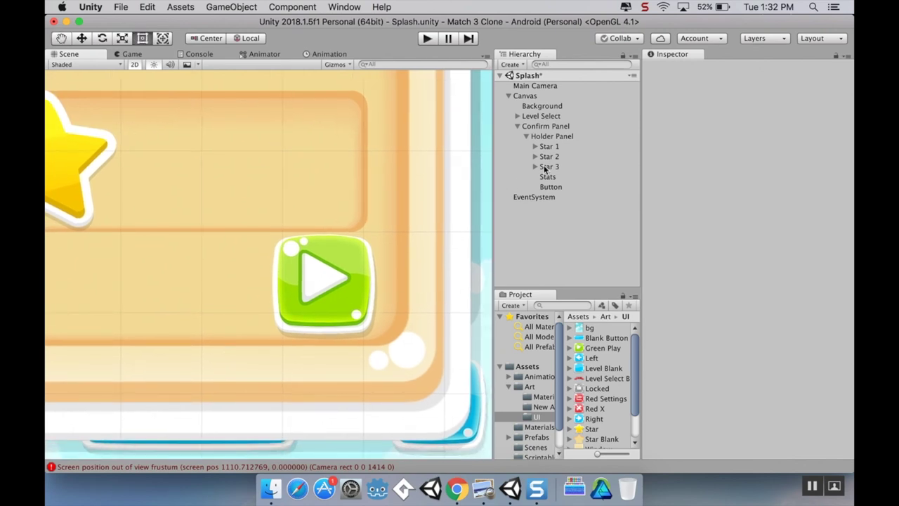
left_click(549, 186)
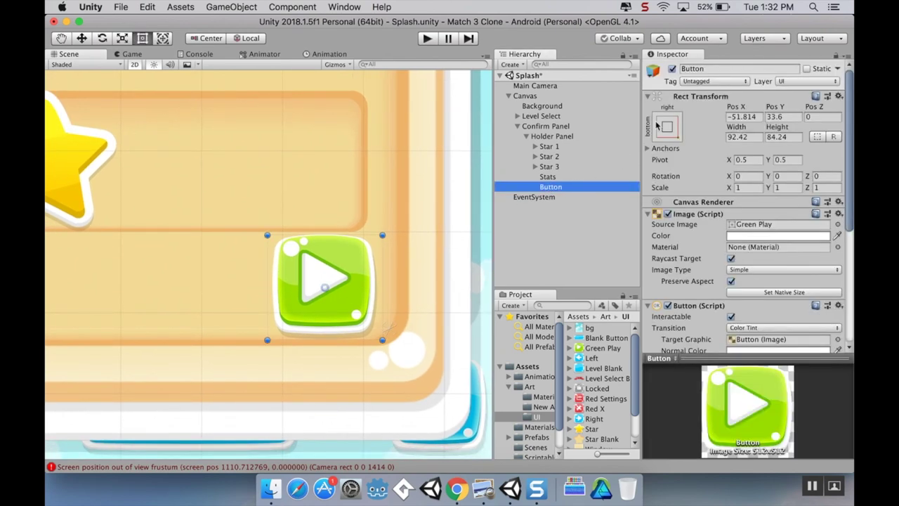
Set the play button's size to 90 × 80 at Pos X -50, Pos Y 34
left_click(761, 137)
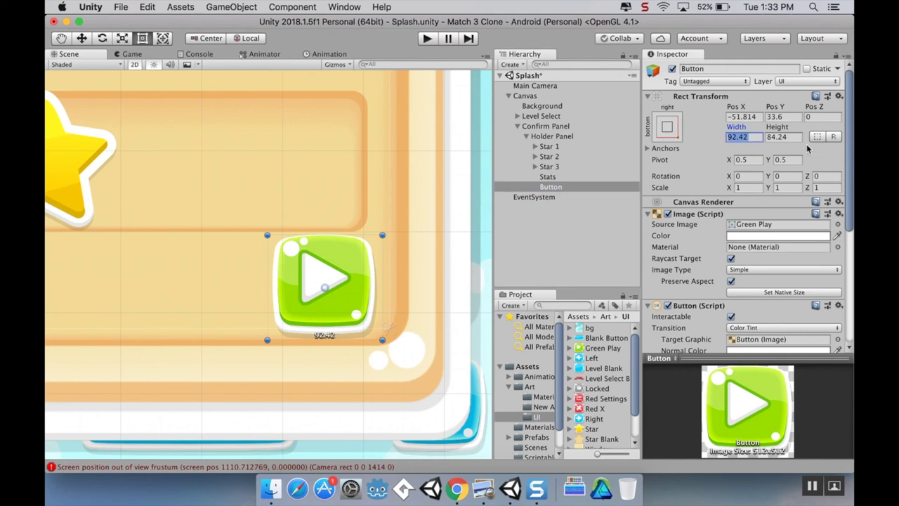
type("90")
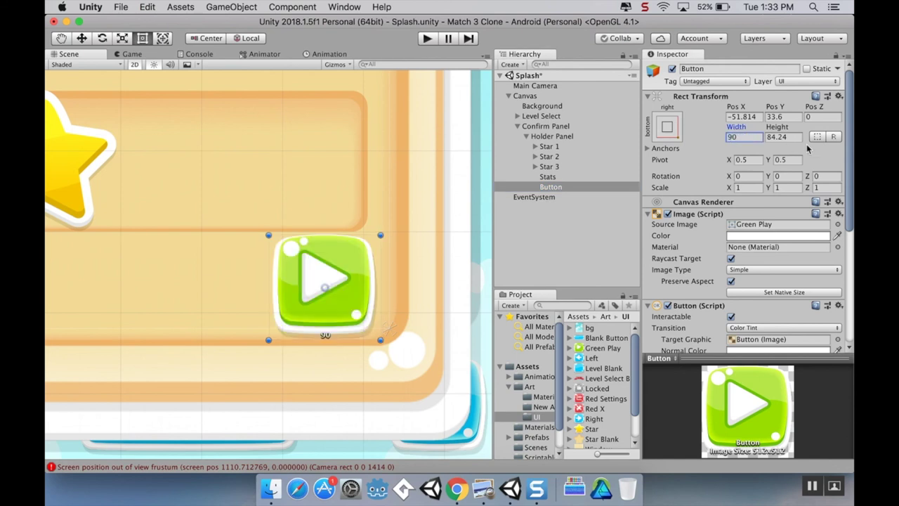
key("Tab")
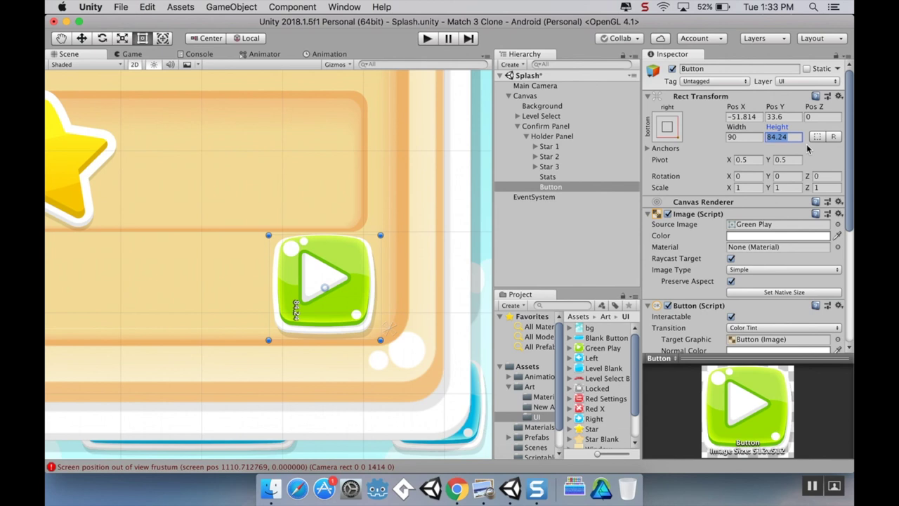
type("80")
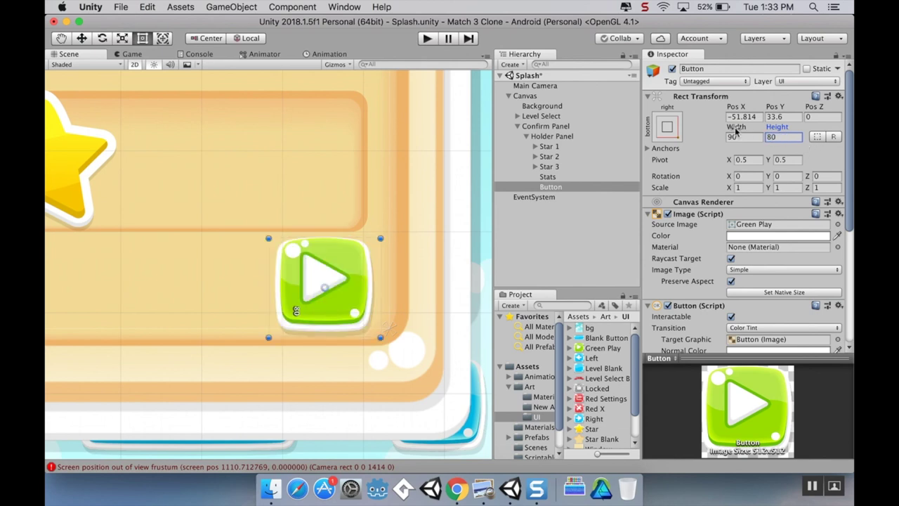
left_click(753, 116)
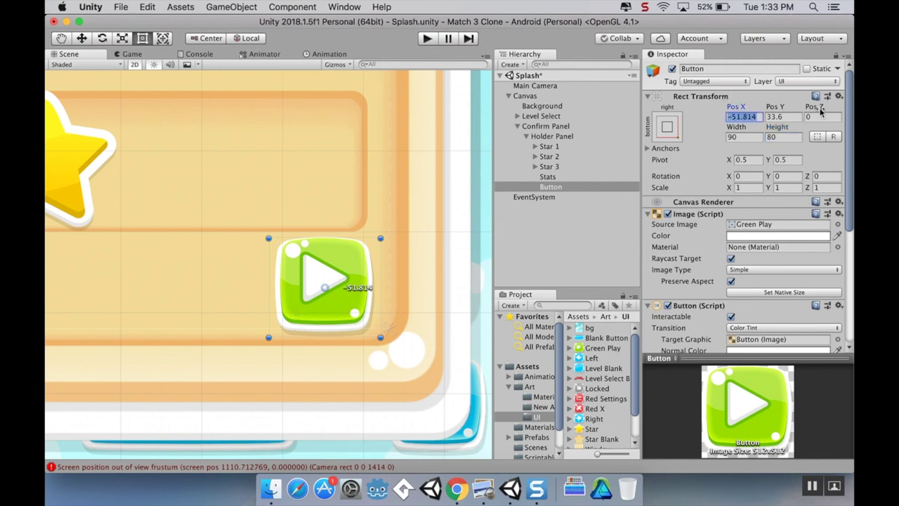
type("-50")
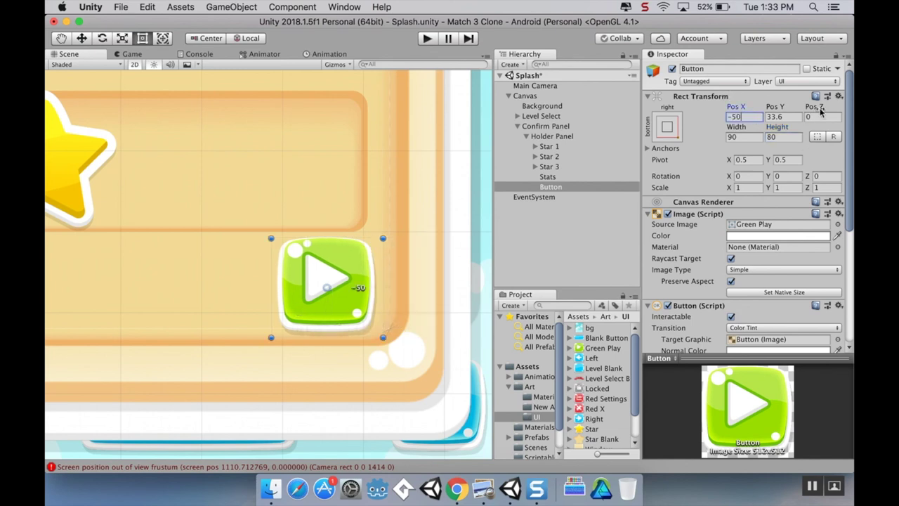
key("Tab")
type("34")
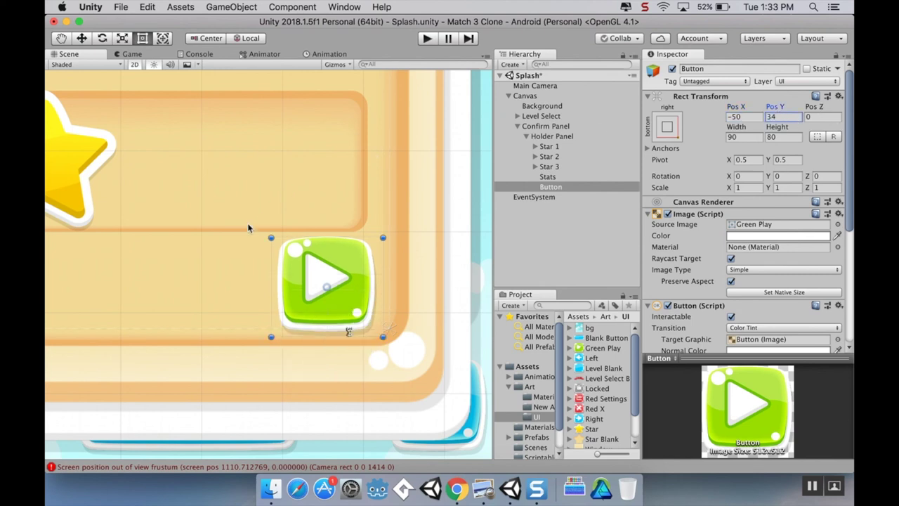
scroll(248, 227, "down", 5)
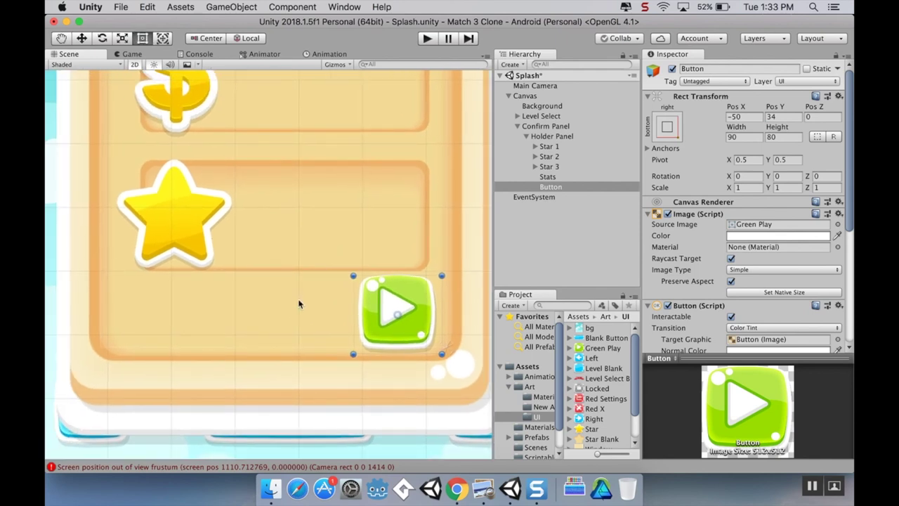
left_click(316, 321)
middle_click_drag(316, 321, 297, 336)
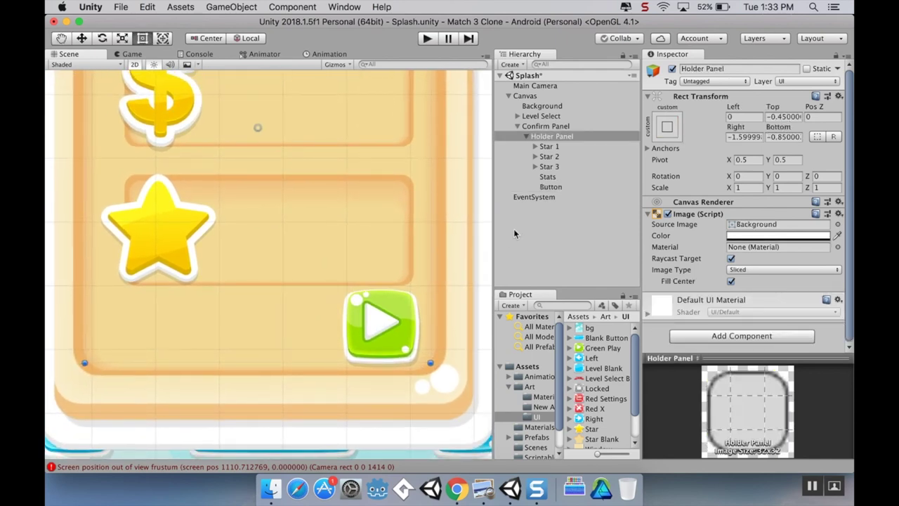
Duplicate the play button, anchor the copy bottom-left, and move it to the panel's left side
left_click(549, 186)
key("super+d")
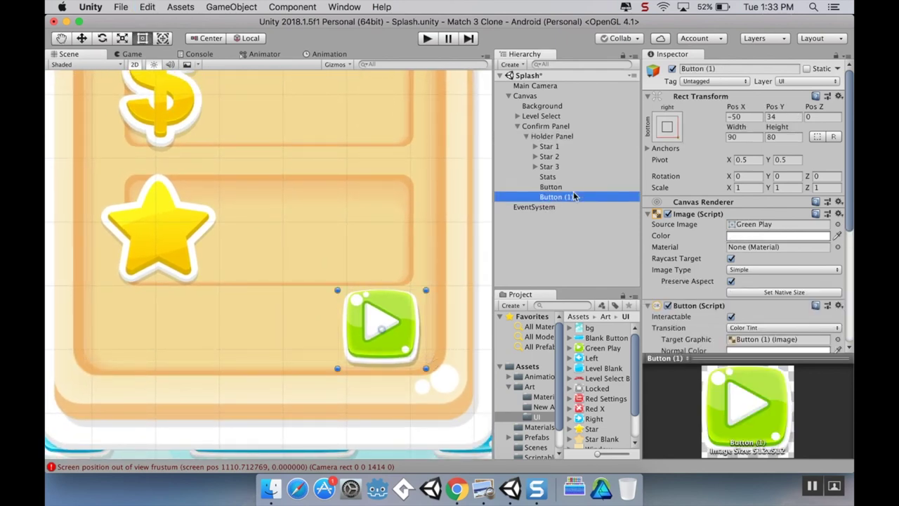
left_click(667, 126)
left_click(711, 280)
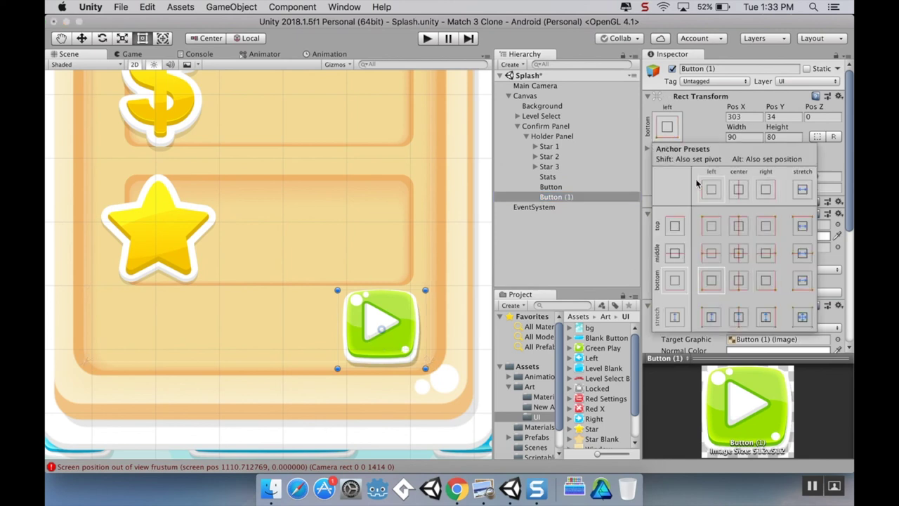
left_click(402, 344)
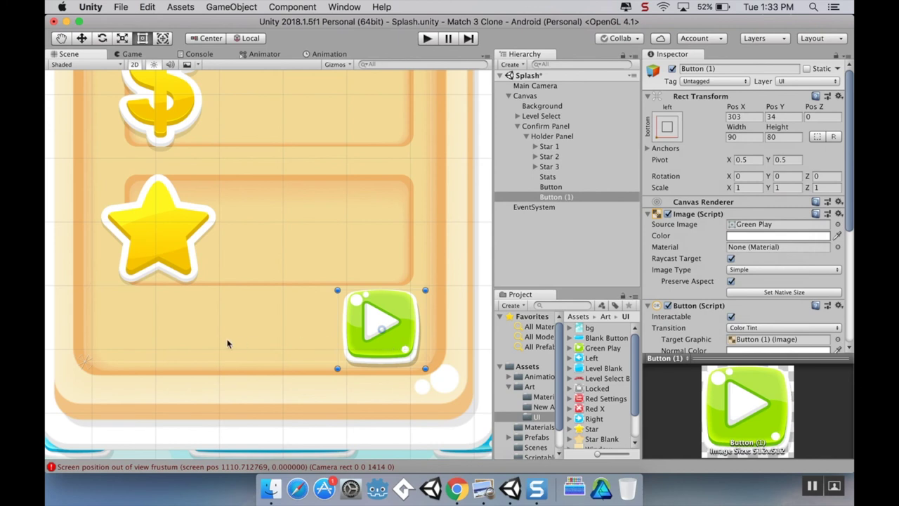
left_click(560, 199)
left_click_drag(407, 331, 178, 331)
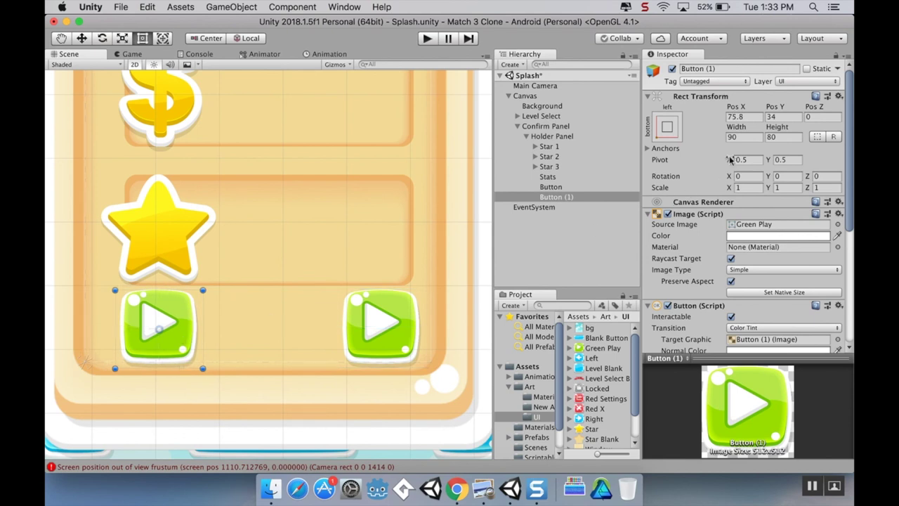
Set the copy's Pos X to 50, give it the Red X sprite, and preview it in the Game view
left_click(562, 188)
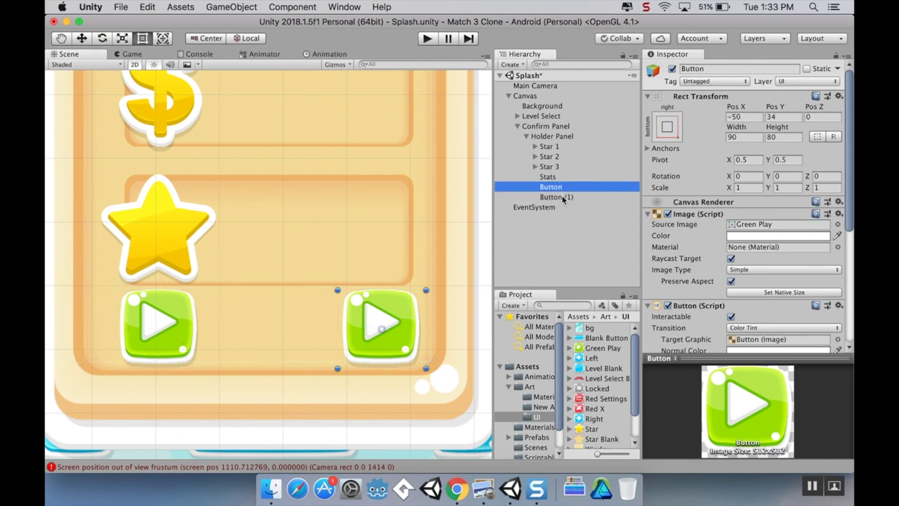
left_click(563, 198)
left_click(743, 117)
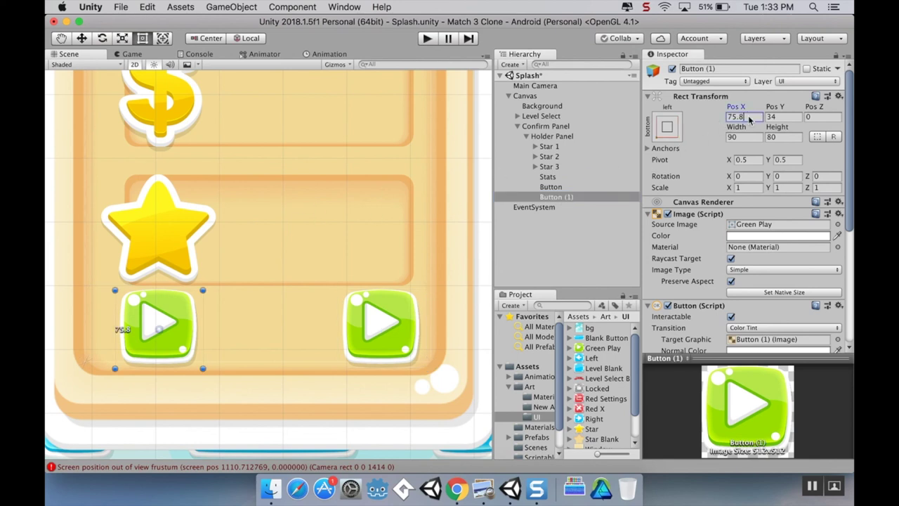
type("50")
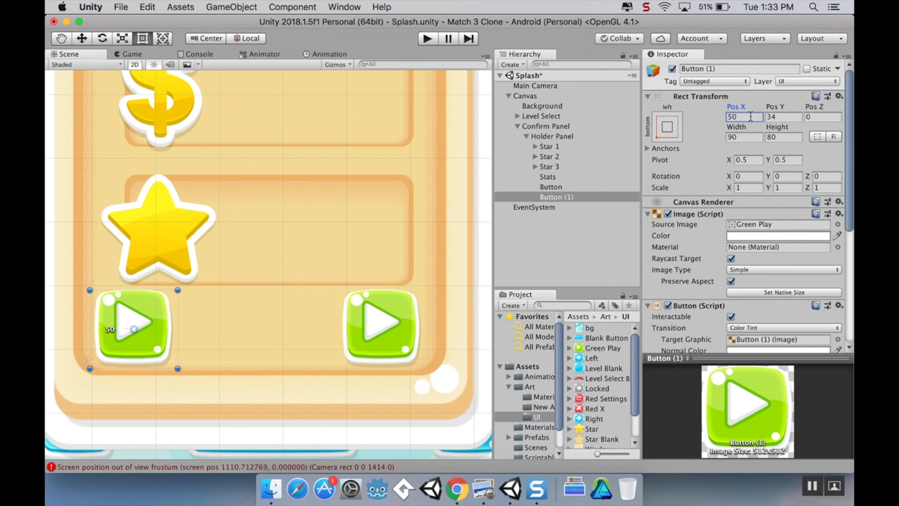
left_click_drag(596, 409, 757, 224)
scroll(323, 250, "down", 6)
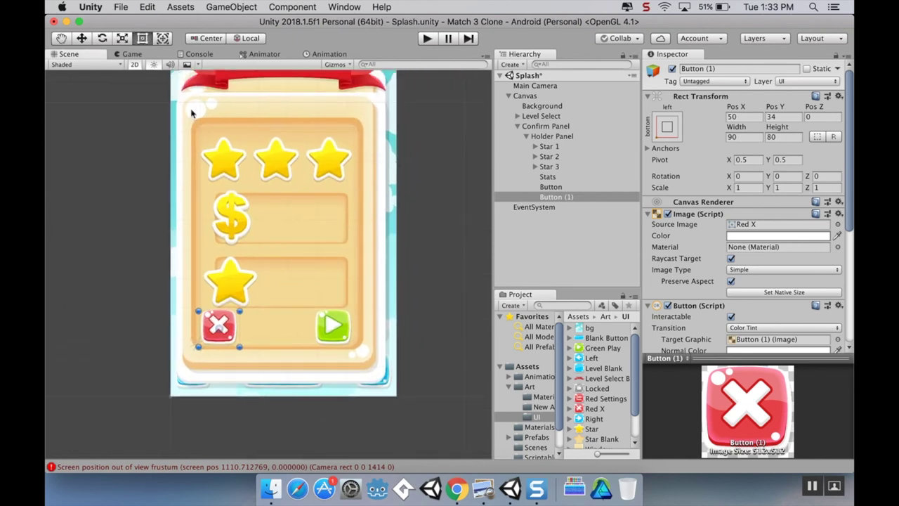
left_click(131, 54)
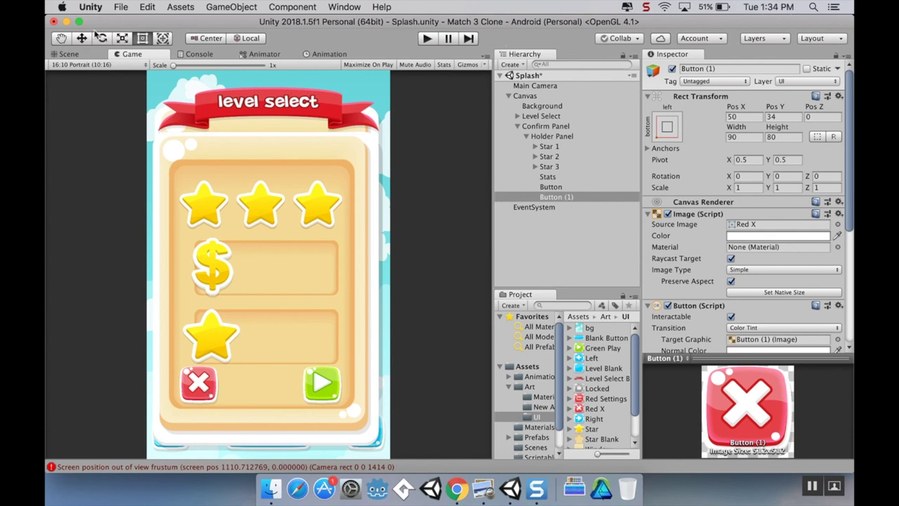
left_click(68, 54)
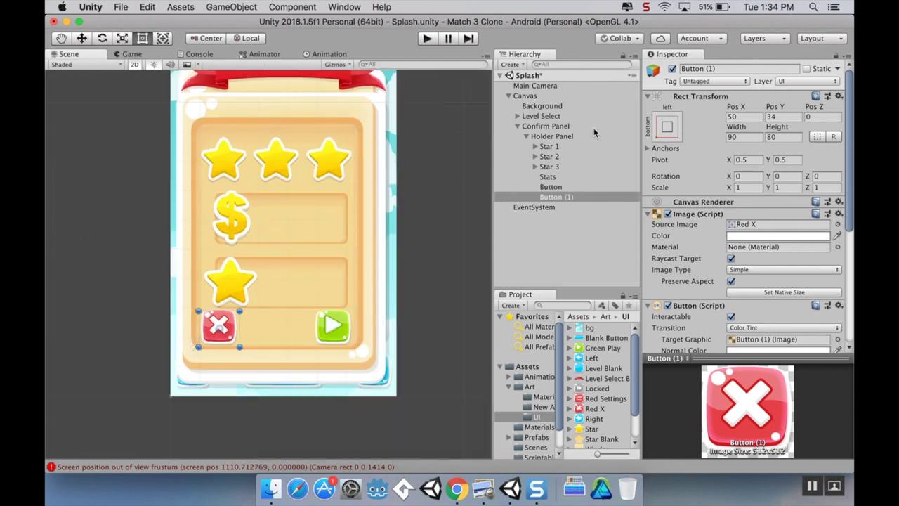
left_click(517, 127)
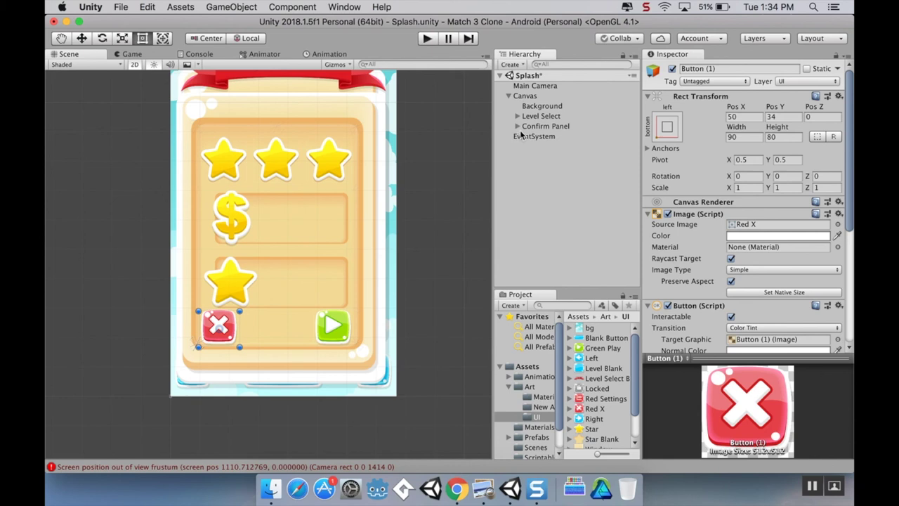
Hide the Confirm Panel and duplicate the Level Prefab tile until the Level Grid holds nine tiles
left_click(573, 127)
left_click(672, 69)
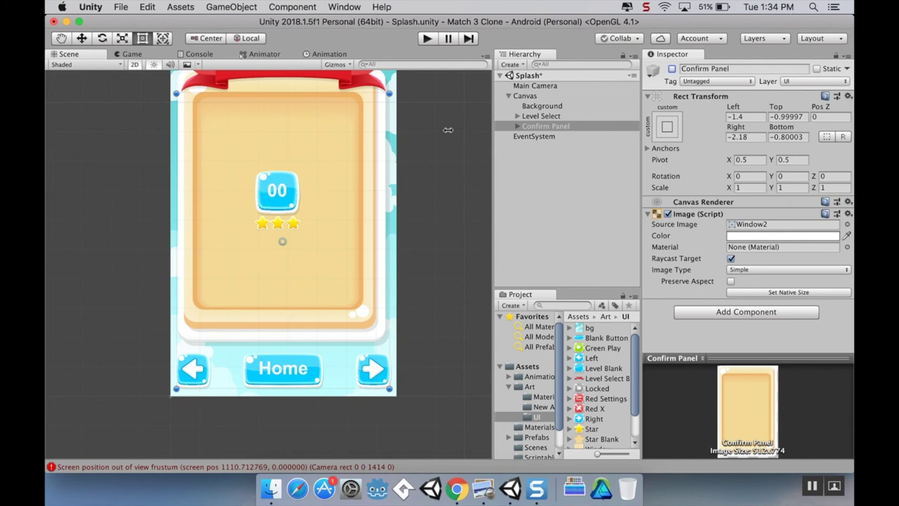
left_click(517, 118)
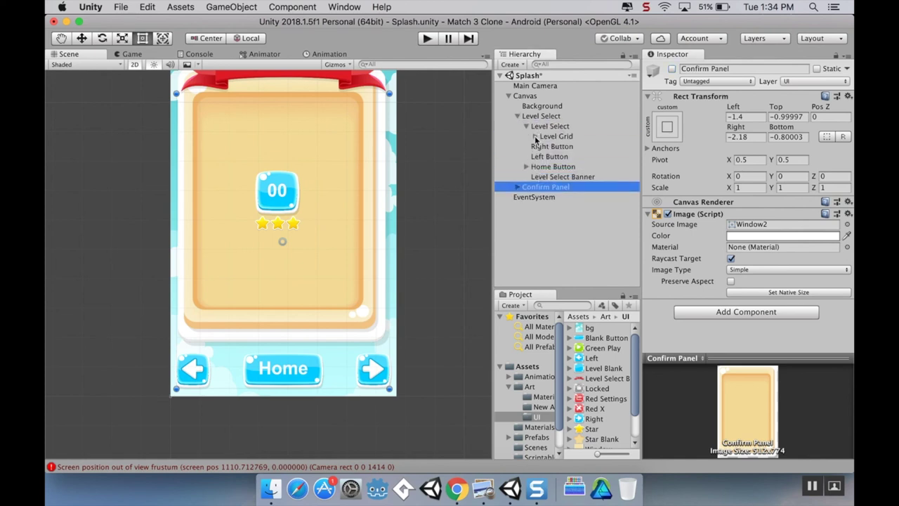
left_click(535, 136)
left_click(545, 147)
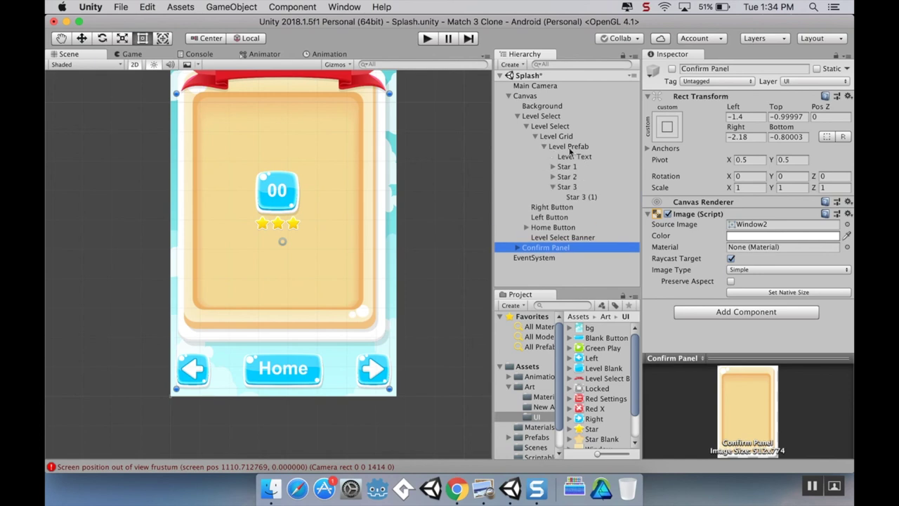
left_click(544, 147)
left_click(555, 146)
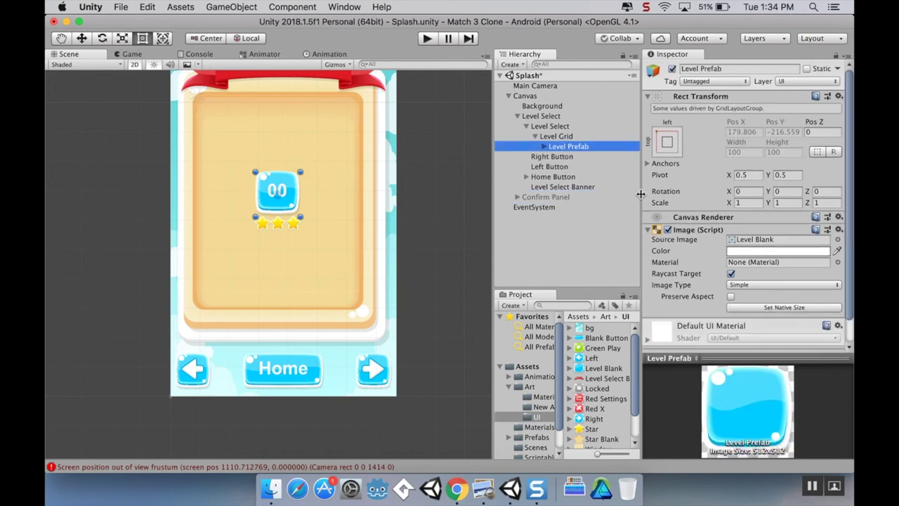
key("super+d")
key("super+d")
key("super+d")
key("super+d")
key("super+d")
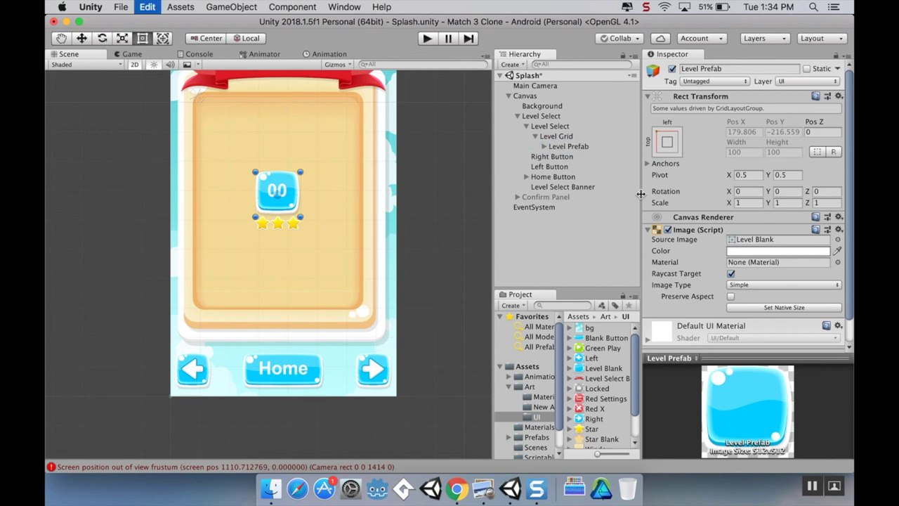
key("super+d")
key("super+d")
key("super+d")
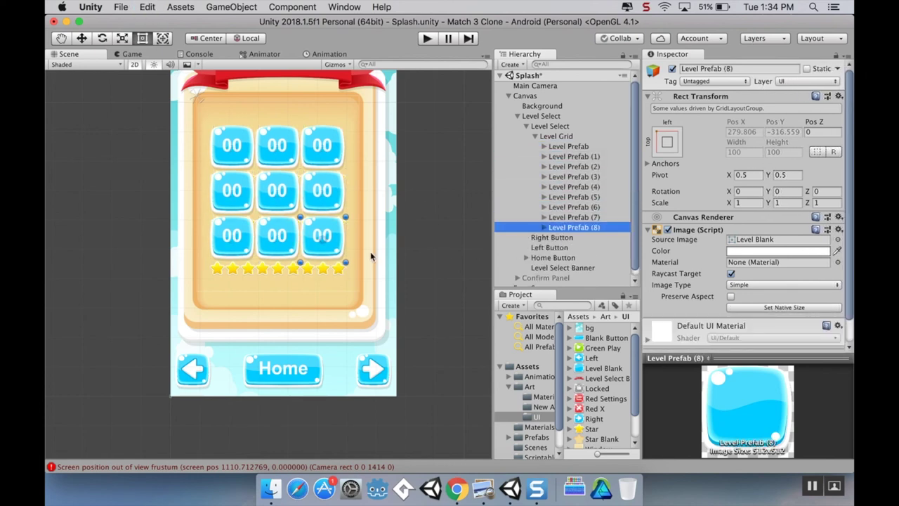
Set the Level Grid's horizontal spacing to 24
left_click(562, 138)
scroll(766, 276, "down", 3)
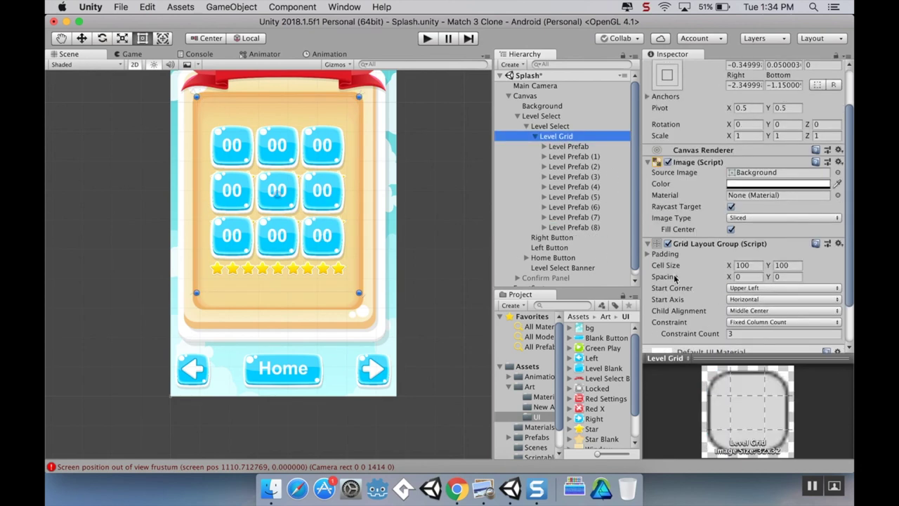
left_click(752, 277)
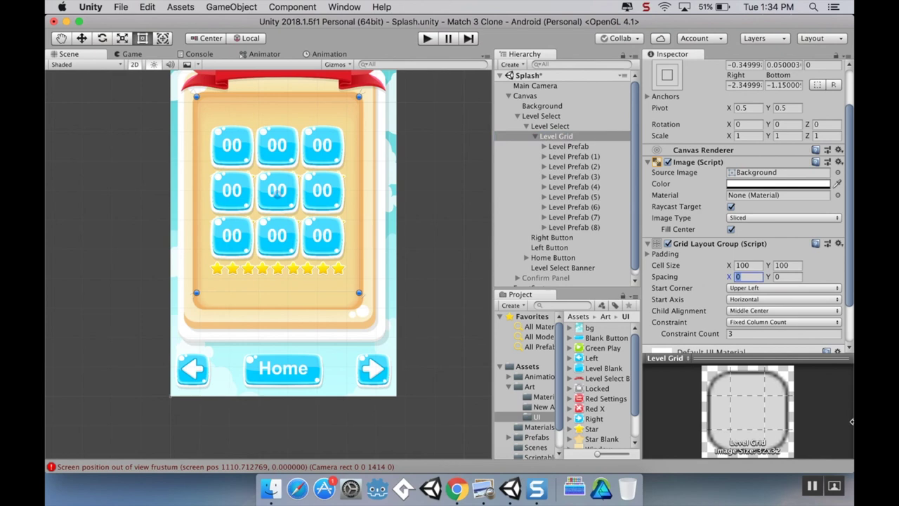
type("50")
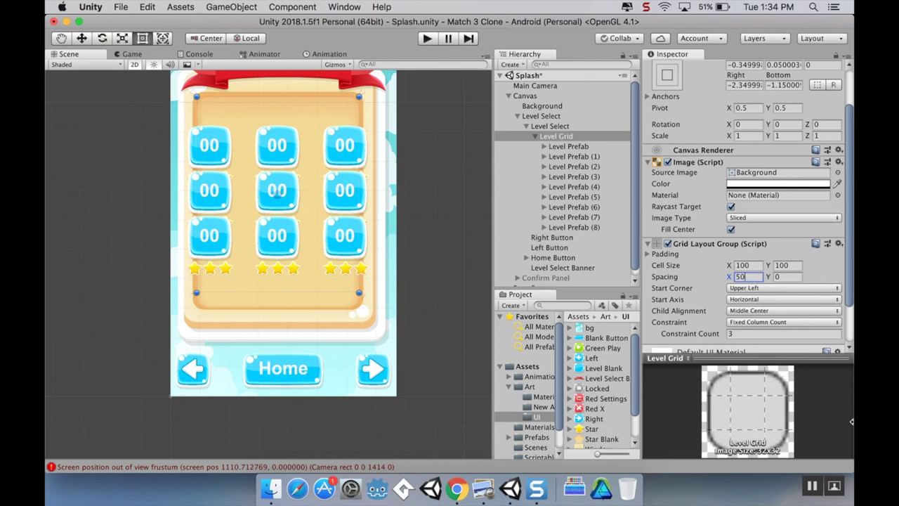
key("BackSpace")
key("BackSpace")
type("40")
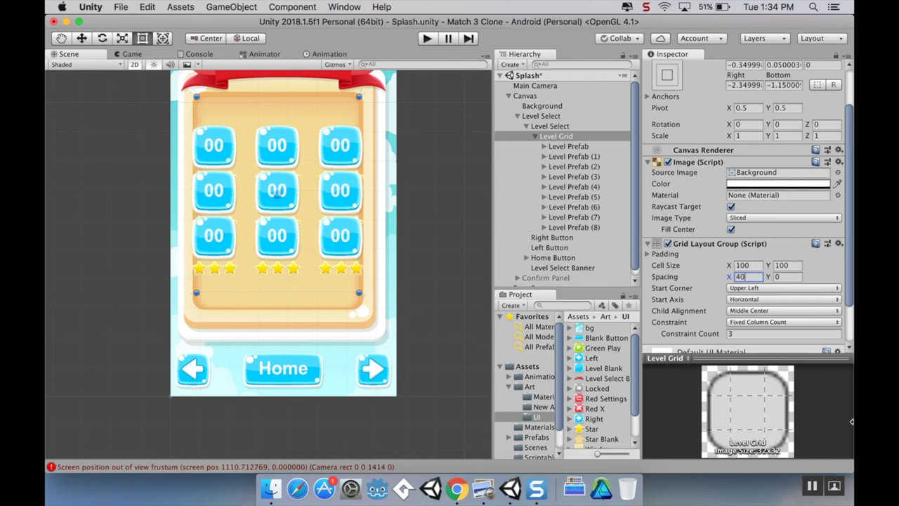
key("BackSpace")
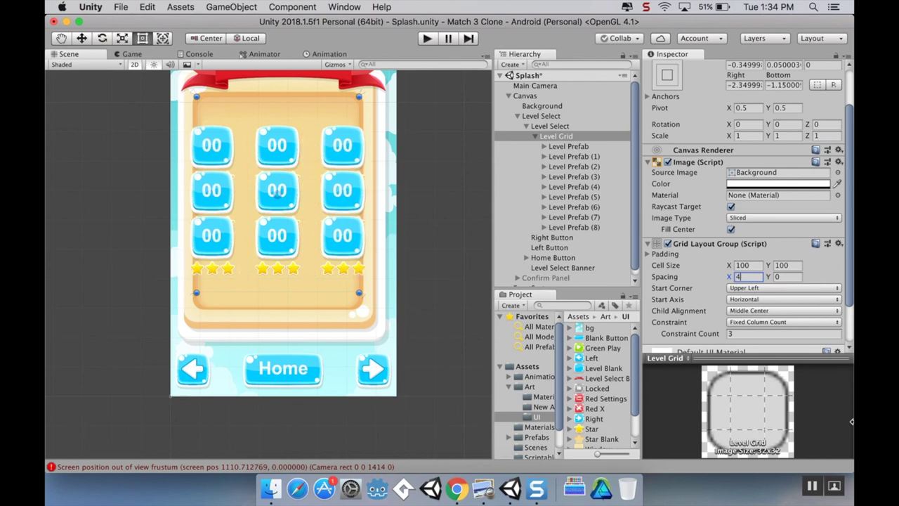
key("BackSpace")
key("BackSpace")
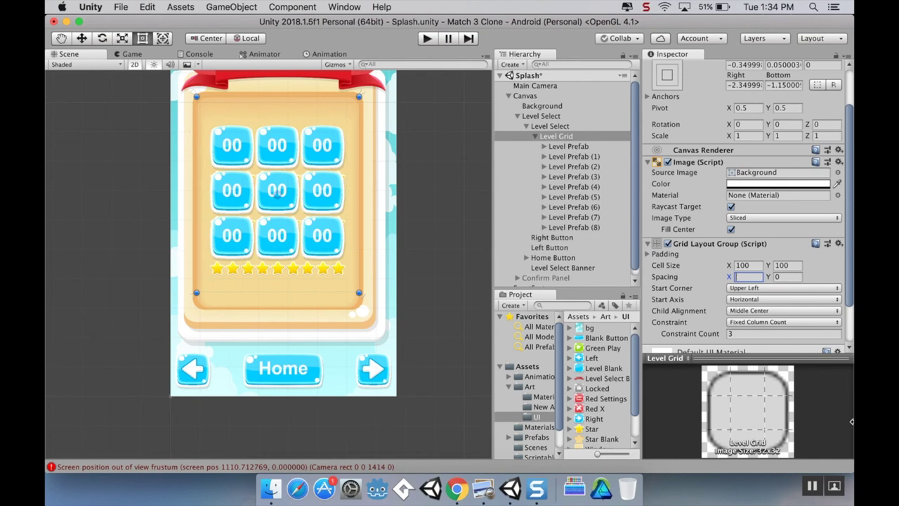
type("35")
key("BackSpace")
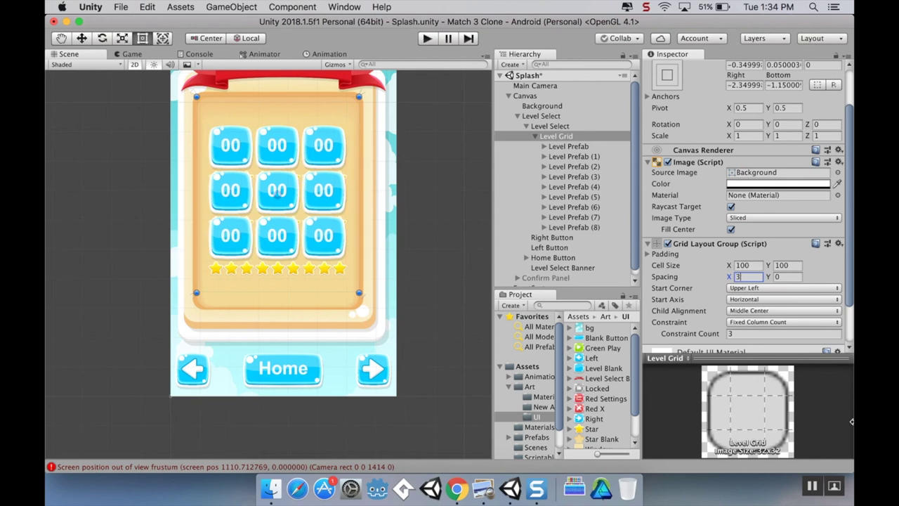
type("0")
key("BackSpace")
key("BackSpace")
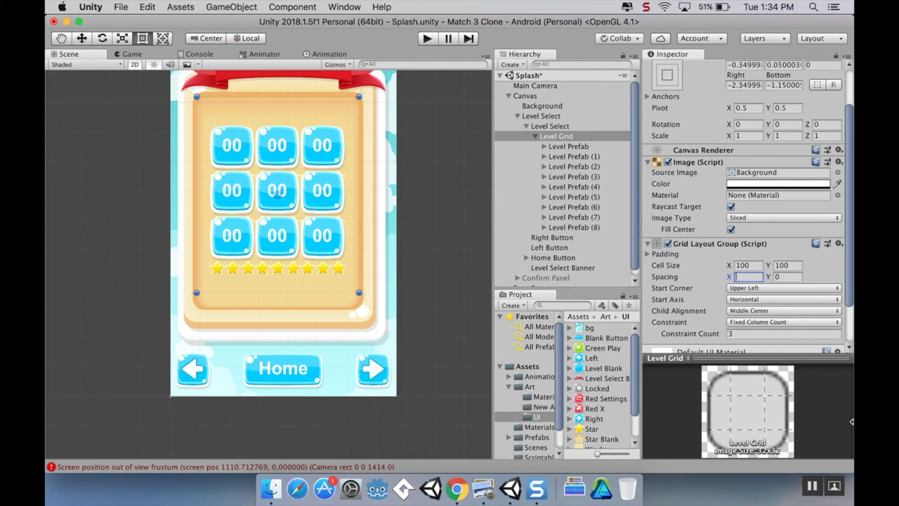
type("24")
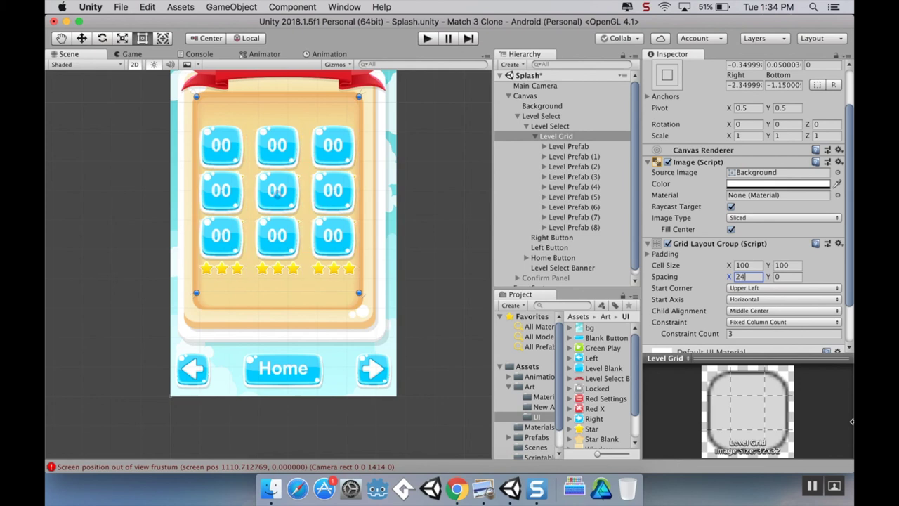
Set the grid's vertical spacing to 48 and deselect to view the whole level panel
left_click(790, 277)
type("30")
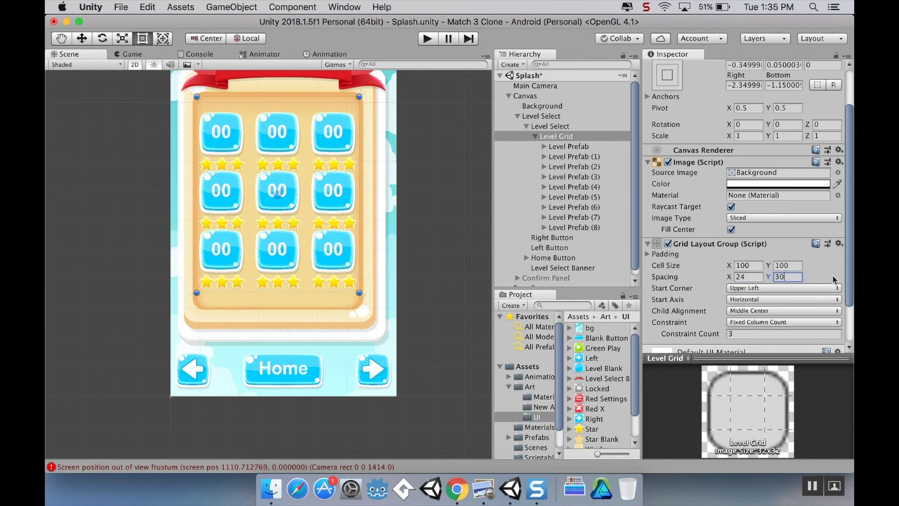
key("BackSpace")
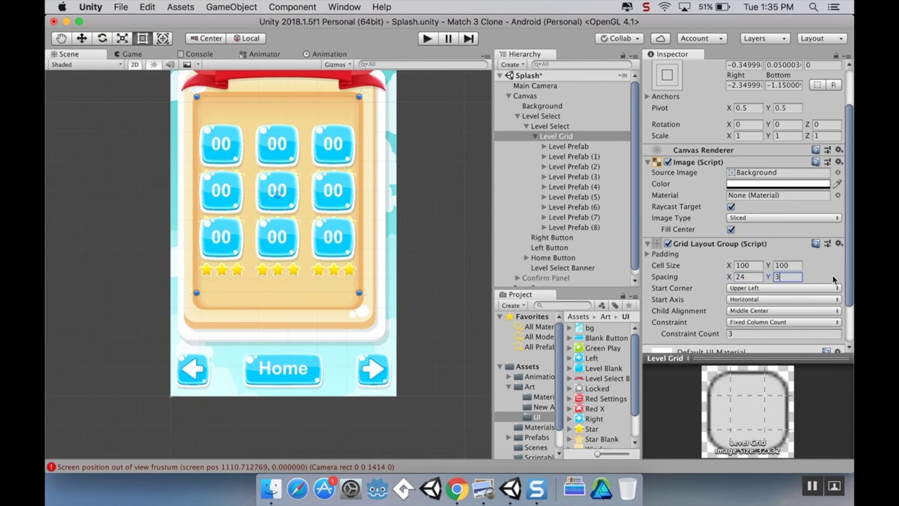
type("6")
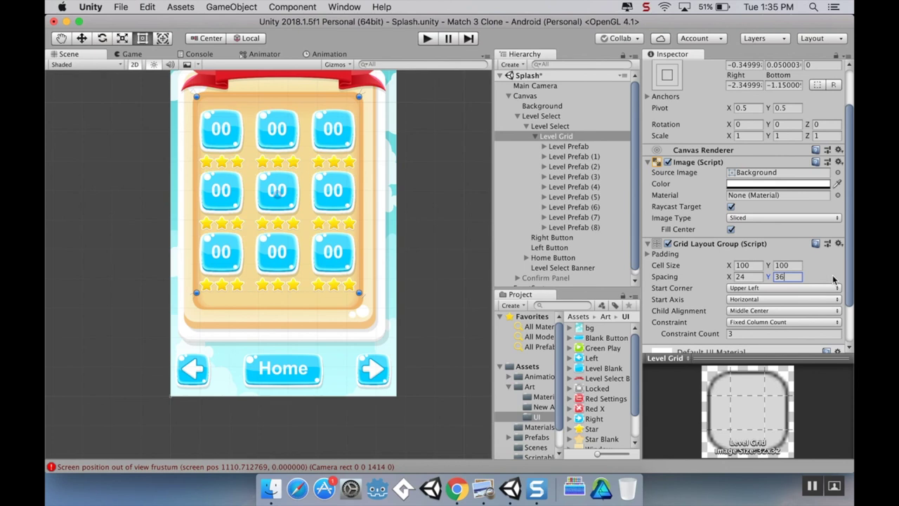
key("BackSpace")
key("BackSpace")
type("48")
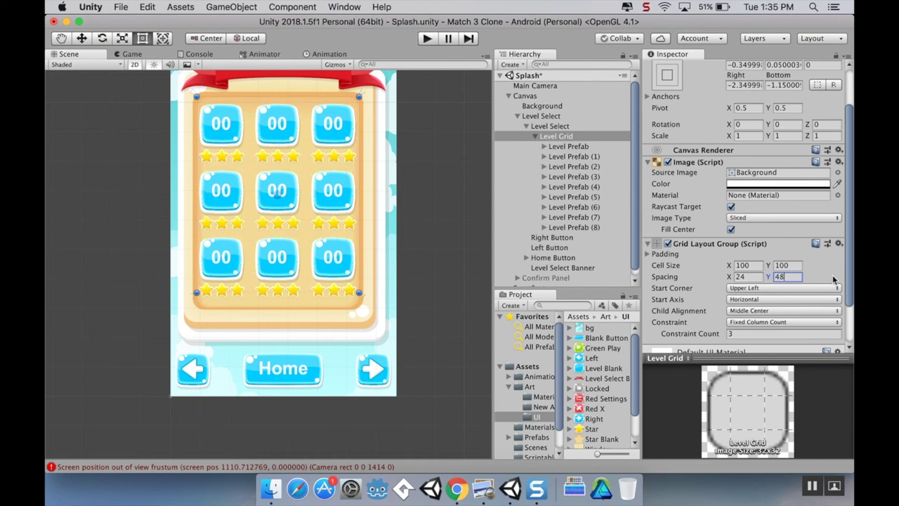
left_click(447, 260)
middle_click_drag(443, 291, 426, 313)
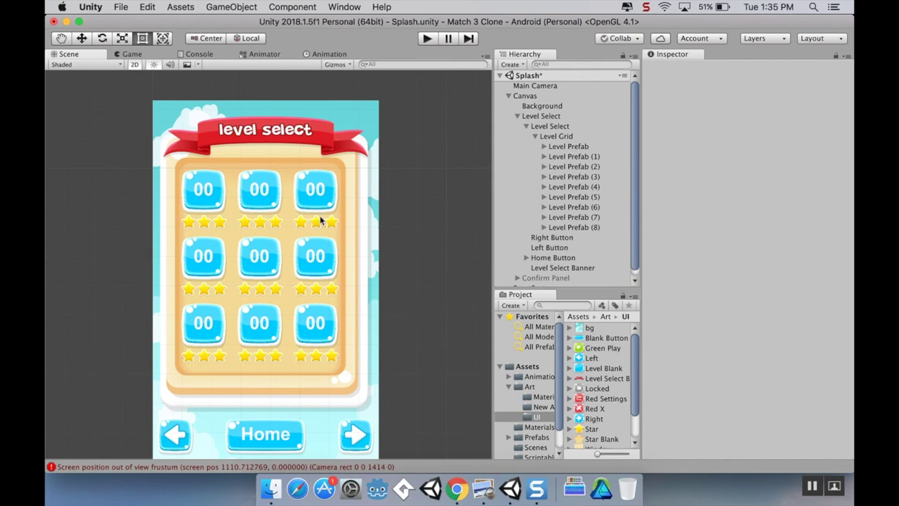
left_click(525, 126)
left_click(517, 116)
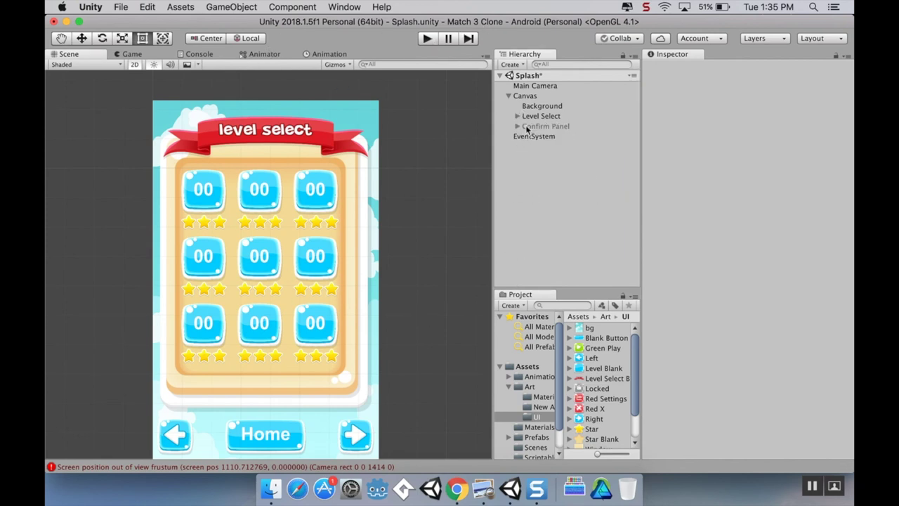
left_click(517, 116)
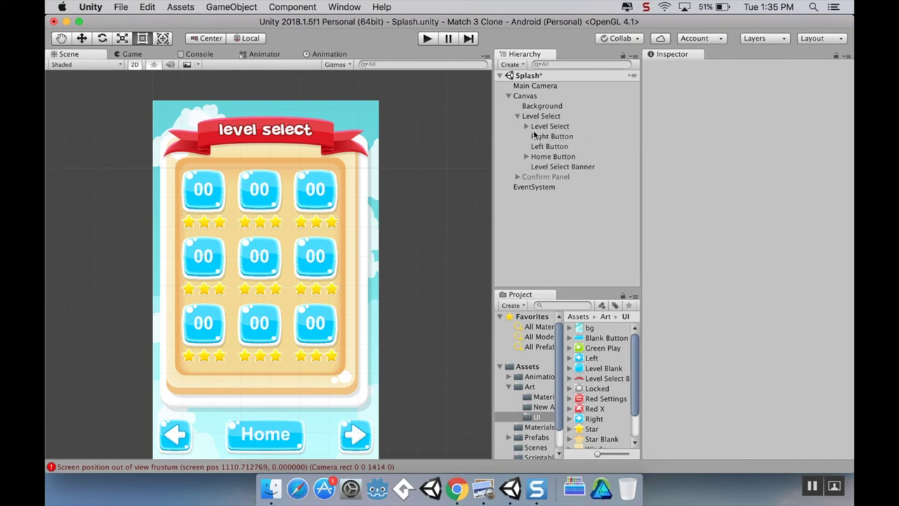
left_click(537, 127)
left_click(526, 126)
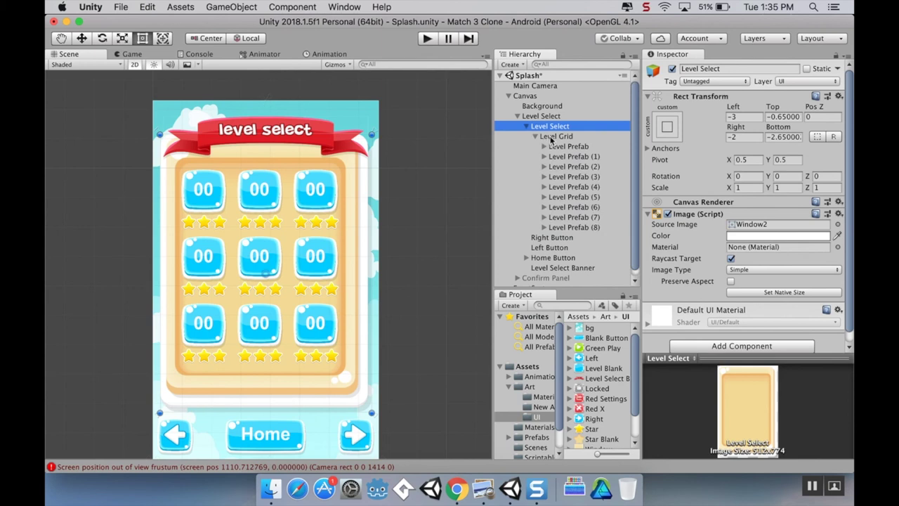
left_click(556, 137)
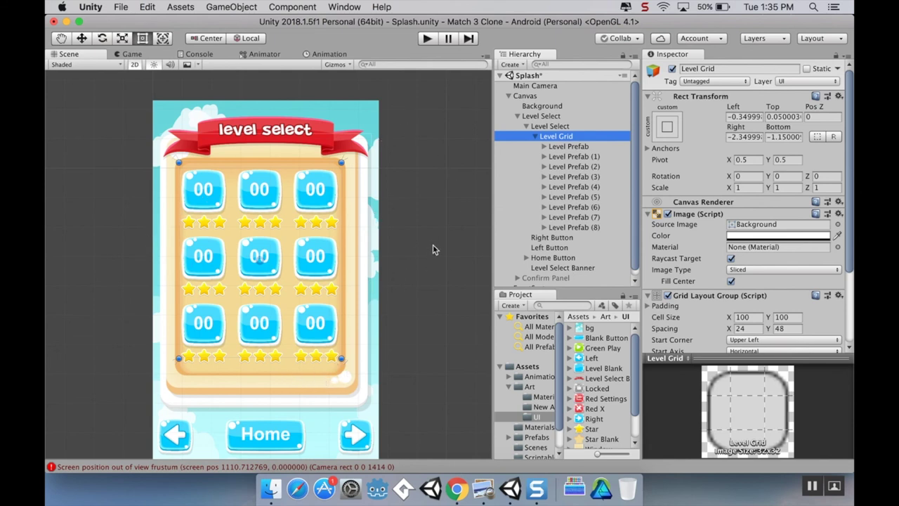
left_click(426, 38)
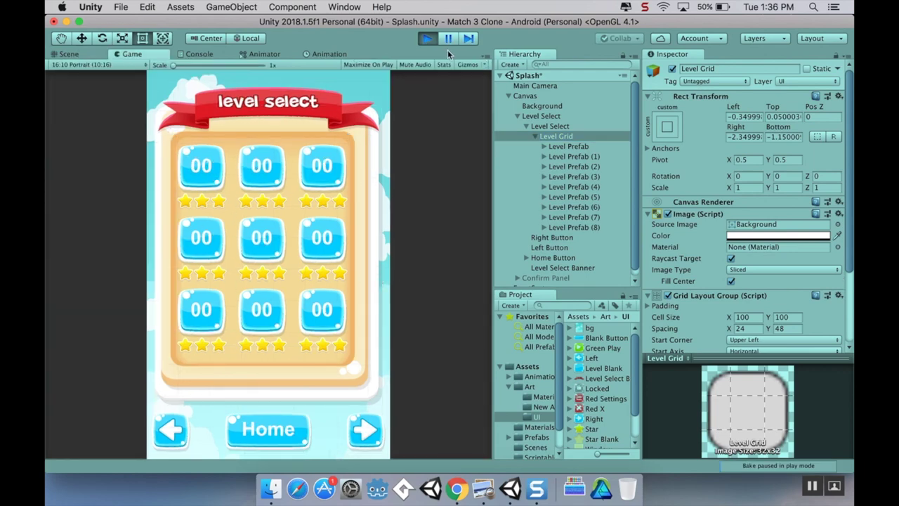
left_click(428, 39)
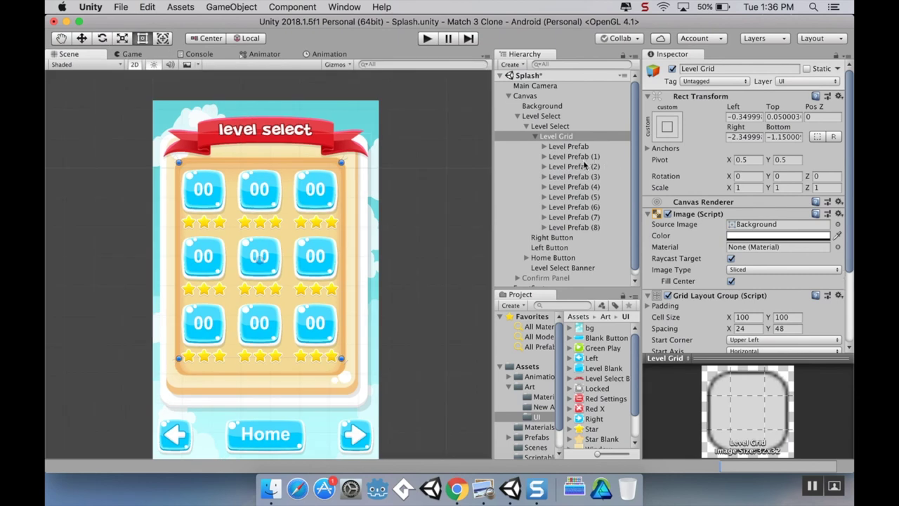
left_click(572, 146)
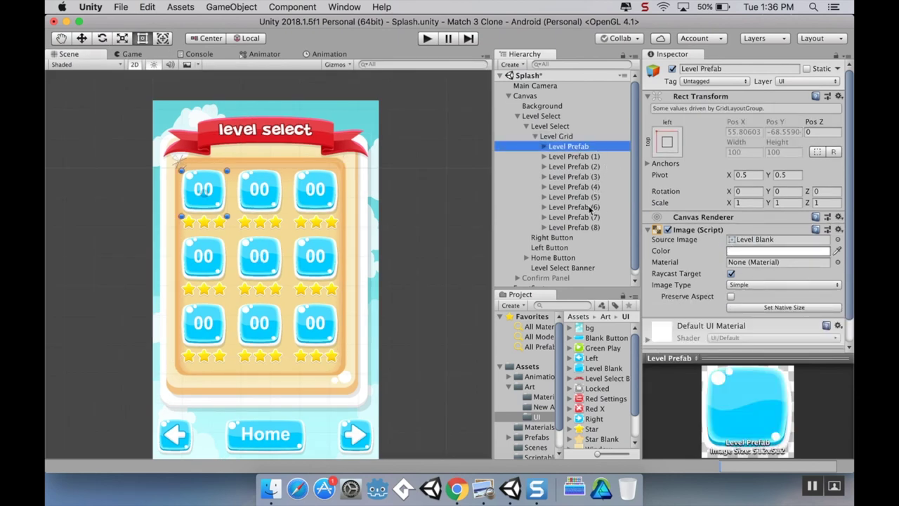
Add a Button component to all nine Level Prefab tiles and enter play mode
left_click(602, 227, "shift")
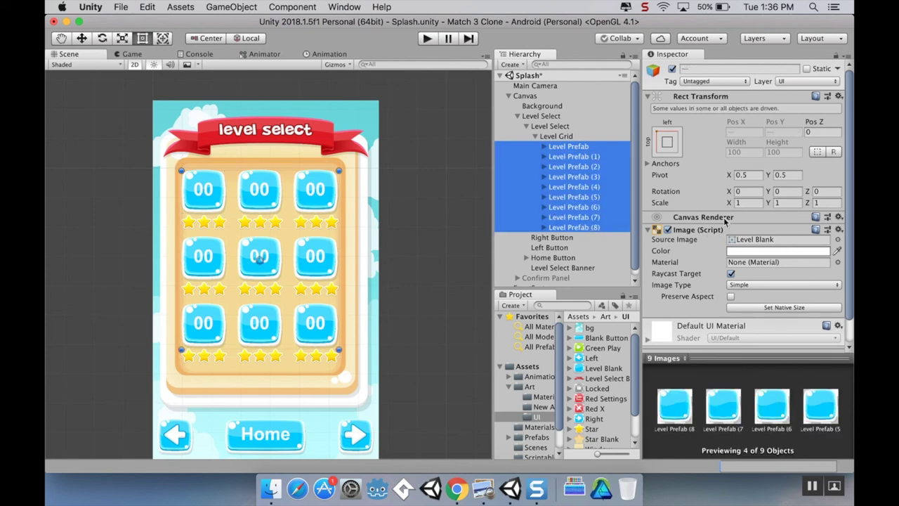
scroll(734, 232, "down", 2)
left_click(744, 335)
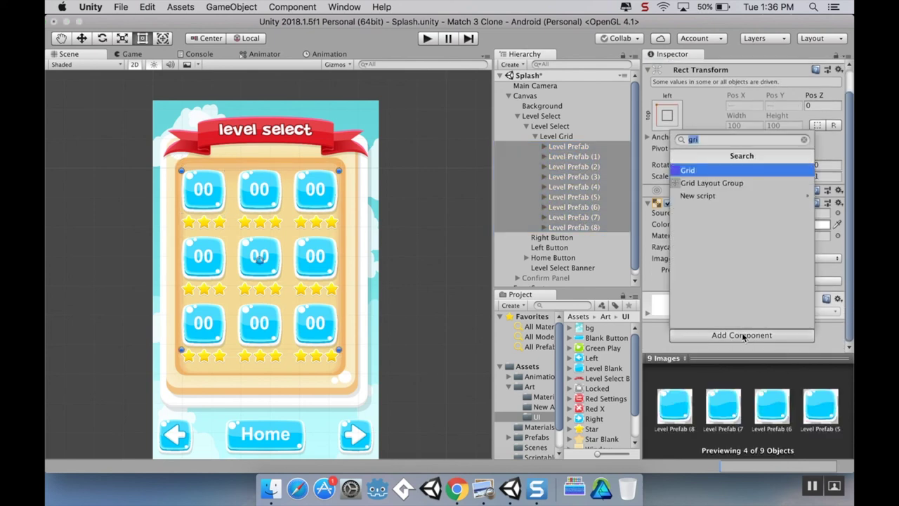
type("button")
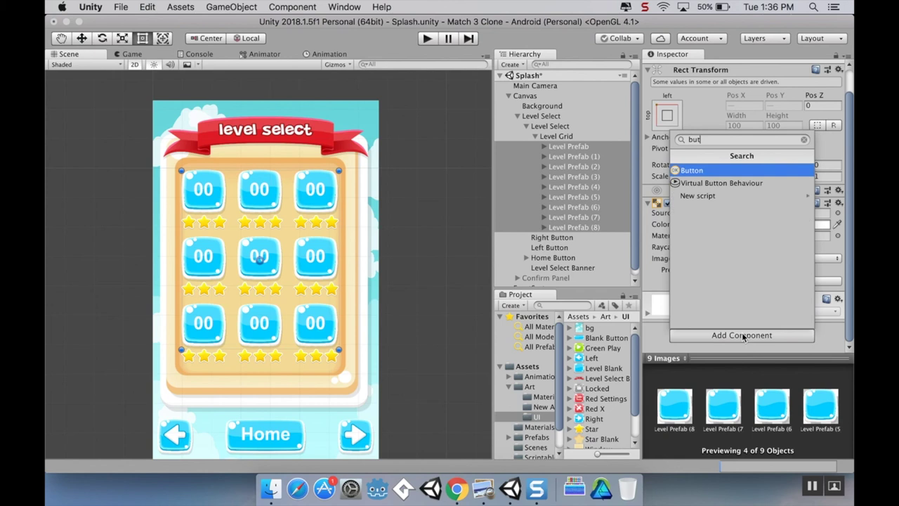
key("Return")
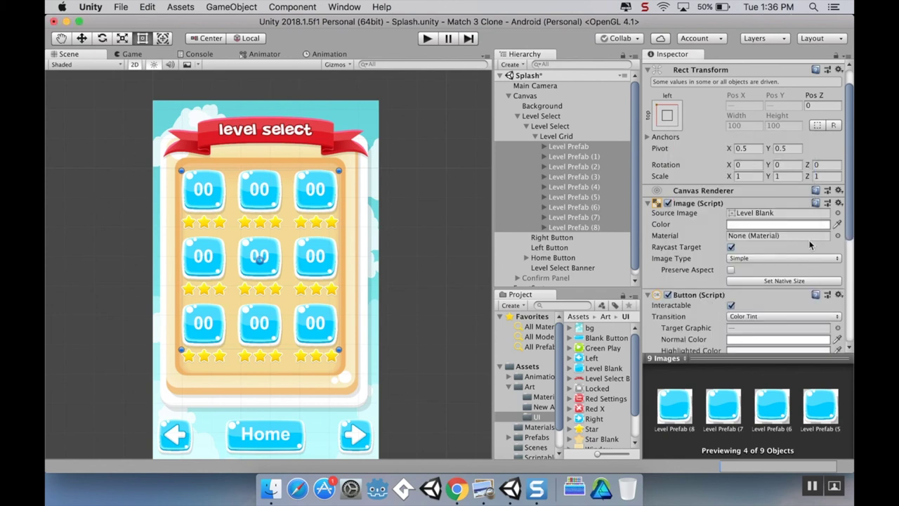
scroll(814, 246, "down", 5)
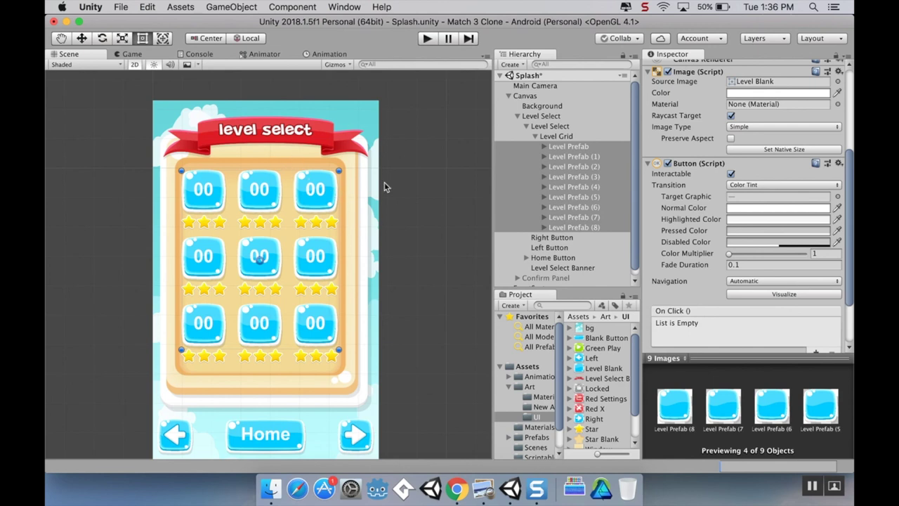
left_click(427, 39)
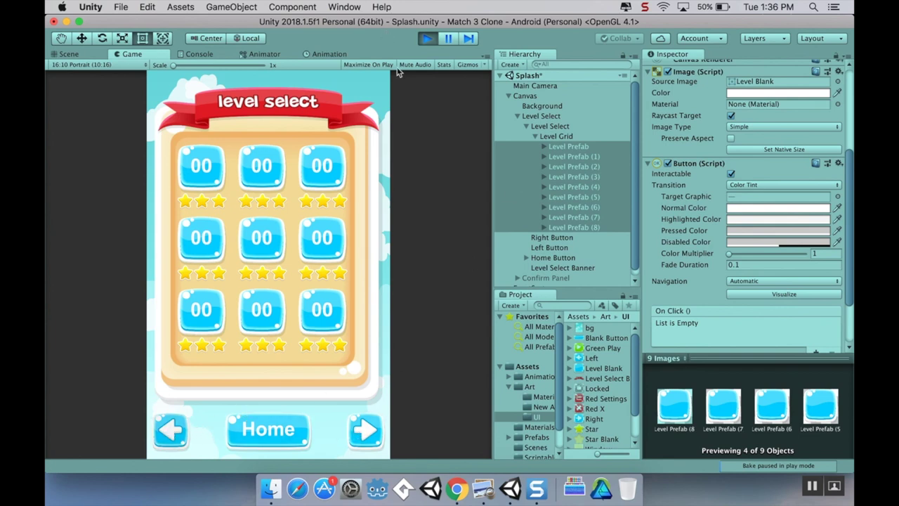
Activate the Confirm Panel to view it in the running game, then stop play mode
left_click(539, 281)
left_click(672, 68)
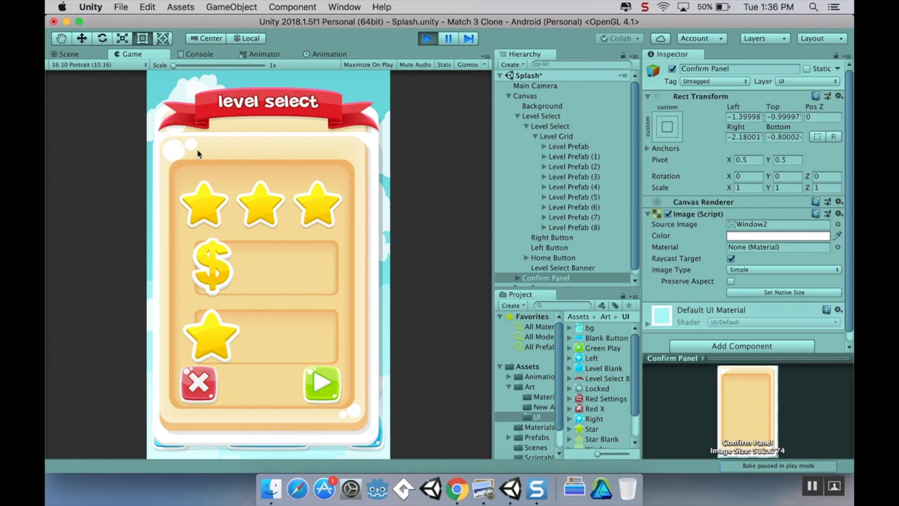
left_click(428, 39)
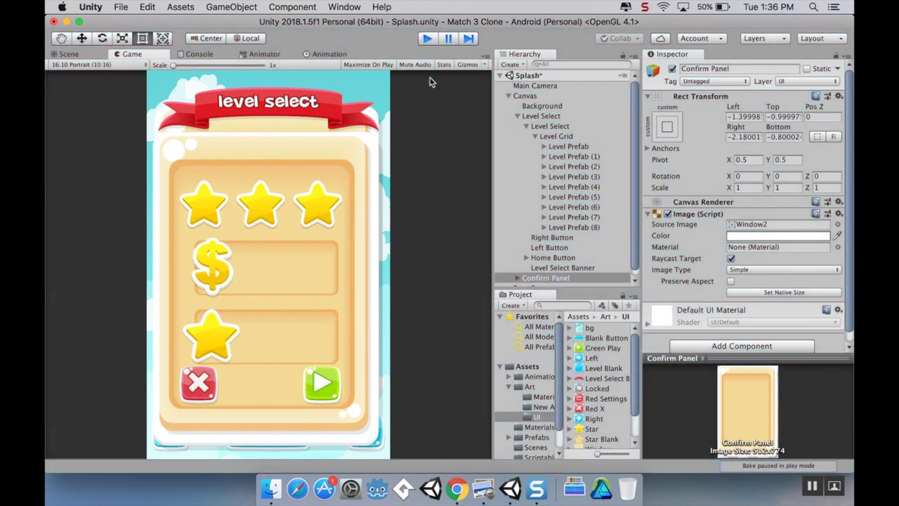
scroll(419, 203, "down", 3)
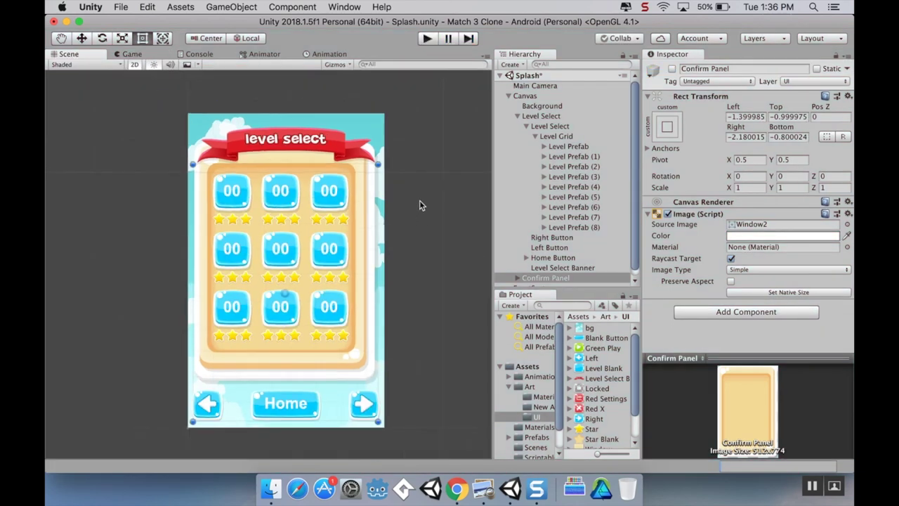
scroll(420, 202, "up", 3)
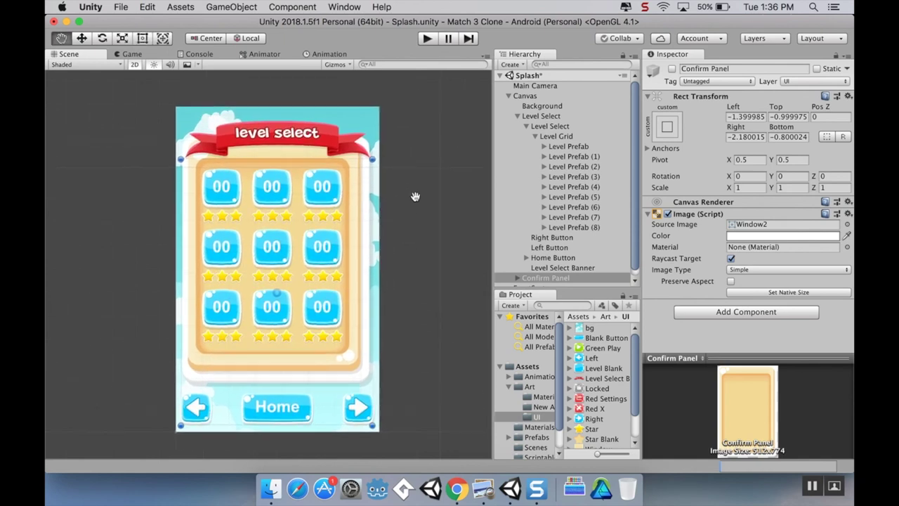